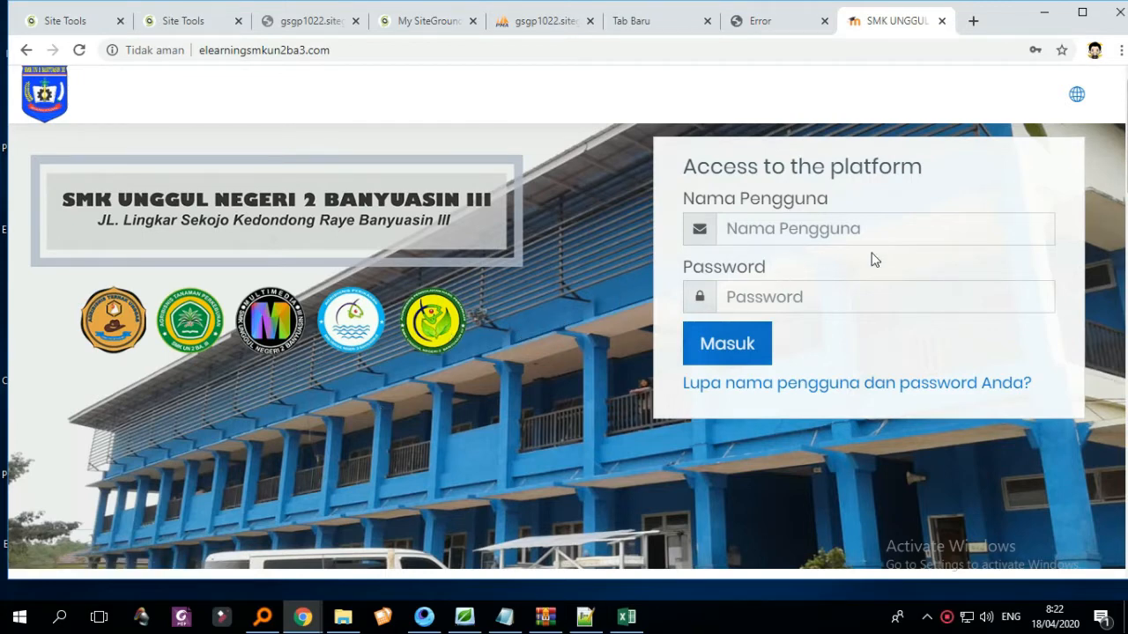
- Sign in to the Moodle site with the saved admin login
click(886, 230)
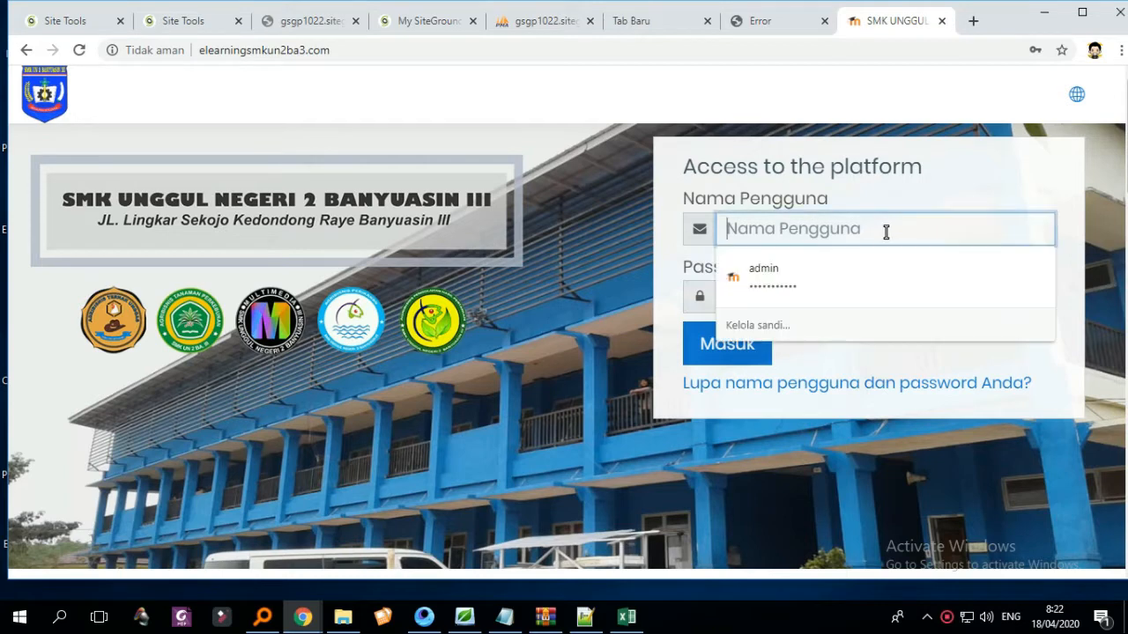
click(863, 282)
click(745, 357)
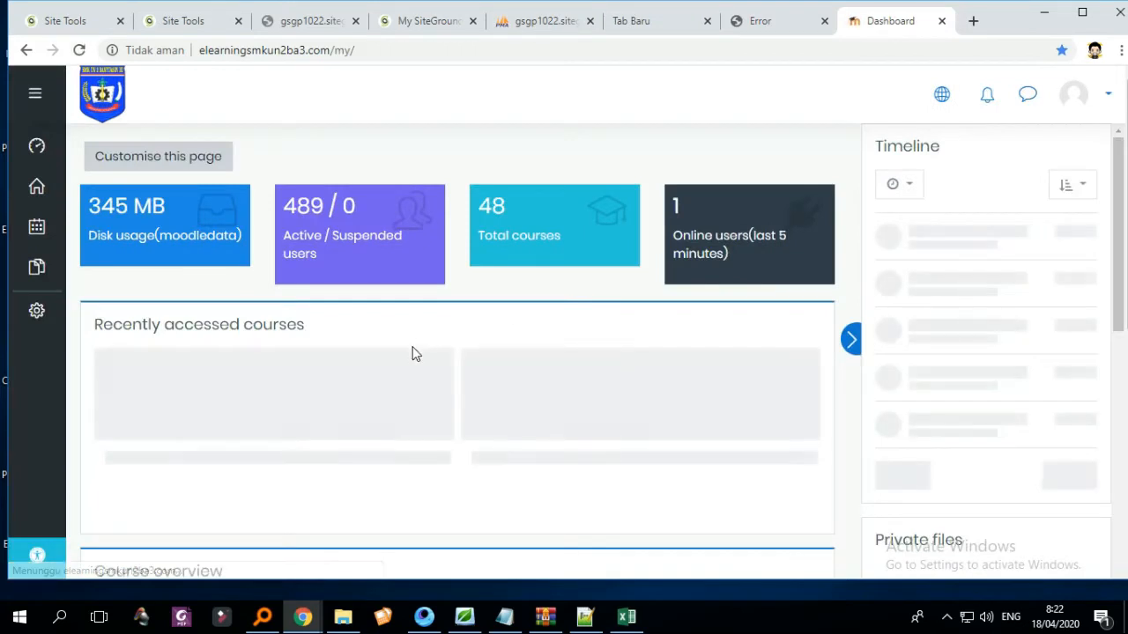
- Go to Site administration > Server > Maintenance mode
click(49, 330)
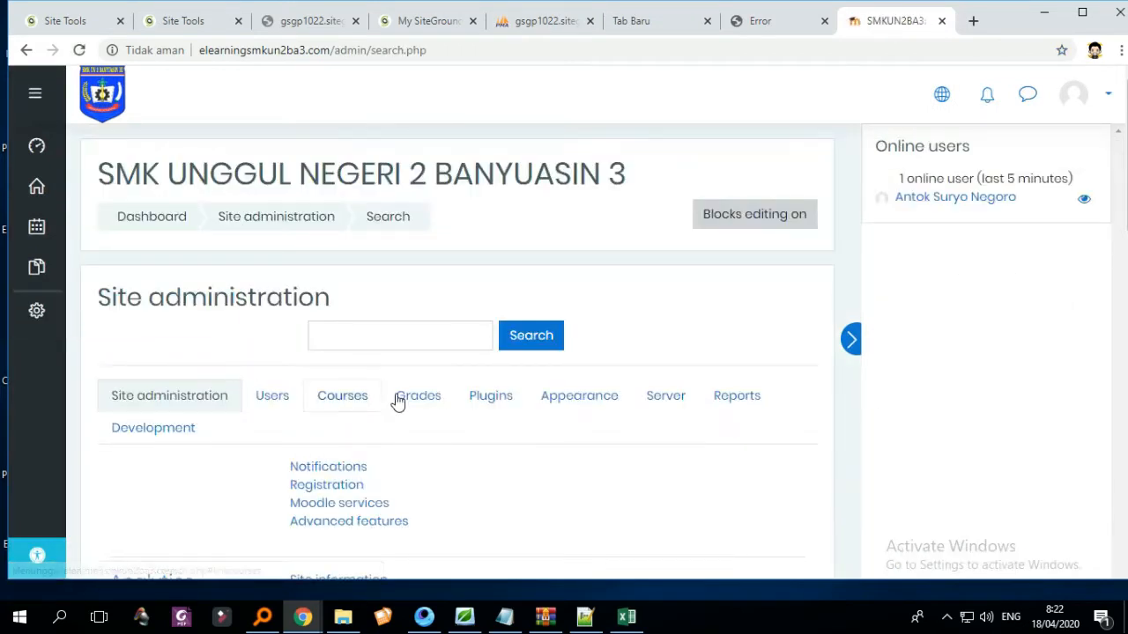
click(38, 324)
scroll(511, 391, down, 2)
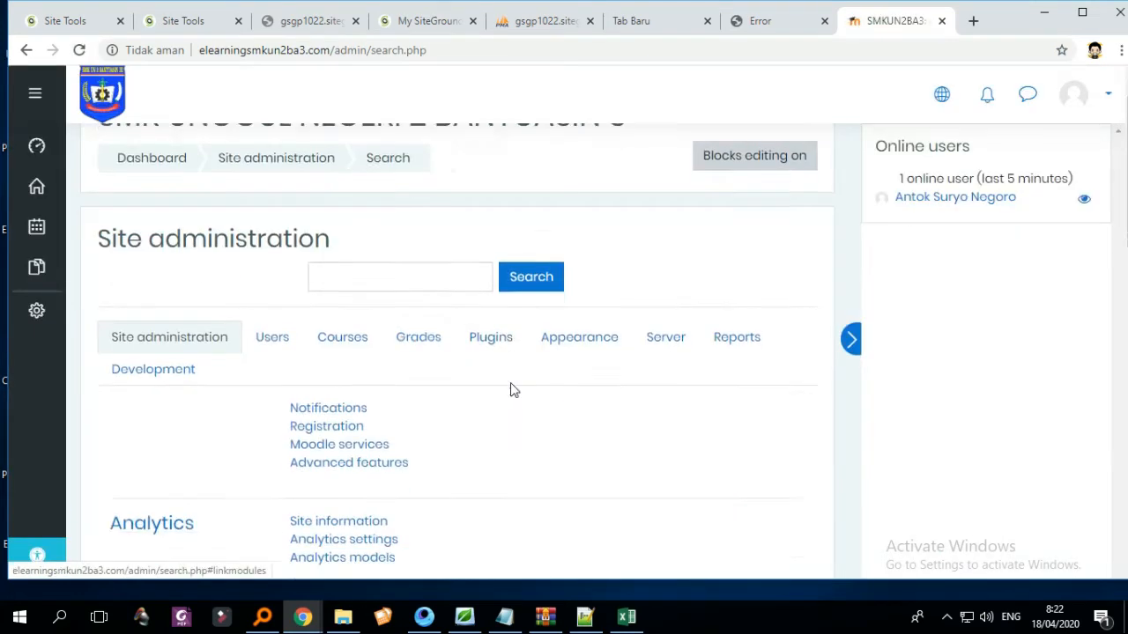
click(667, 242)
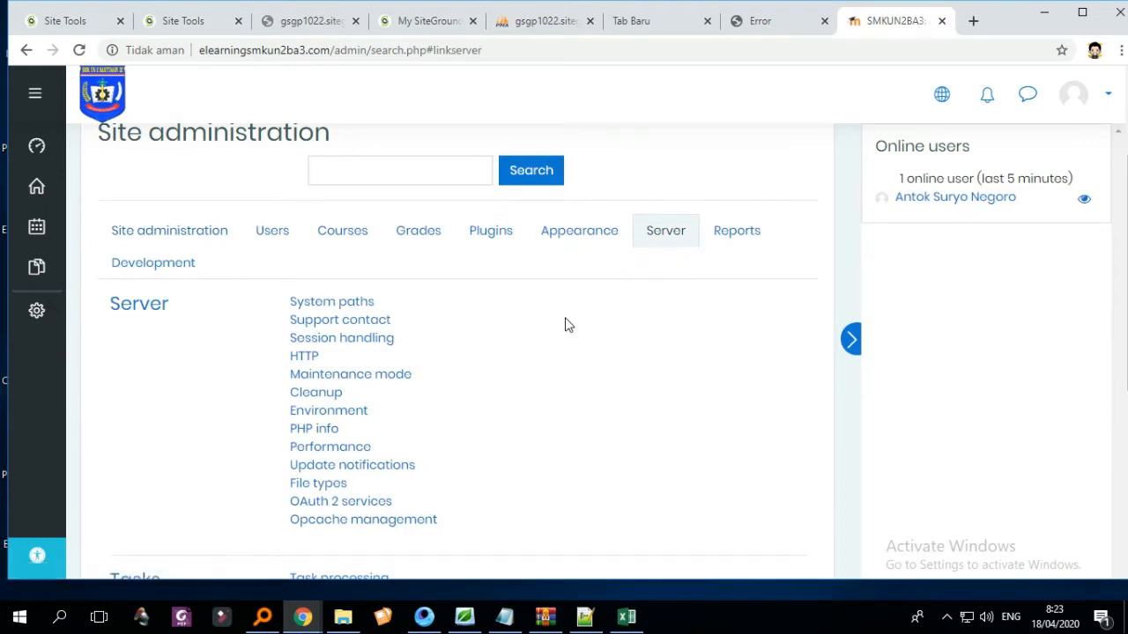
click(368, 380)
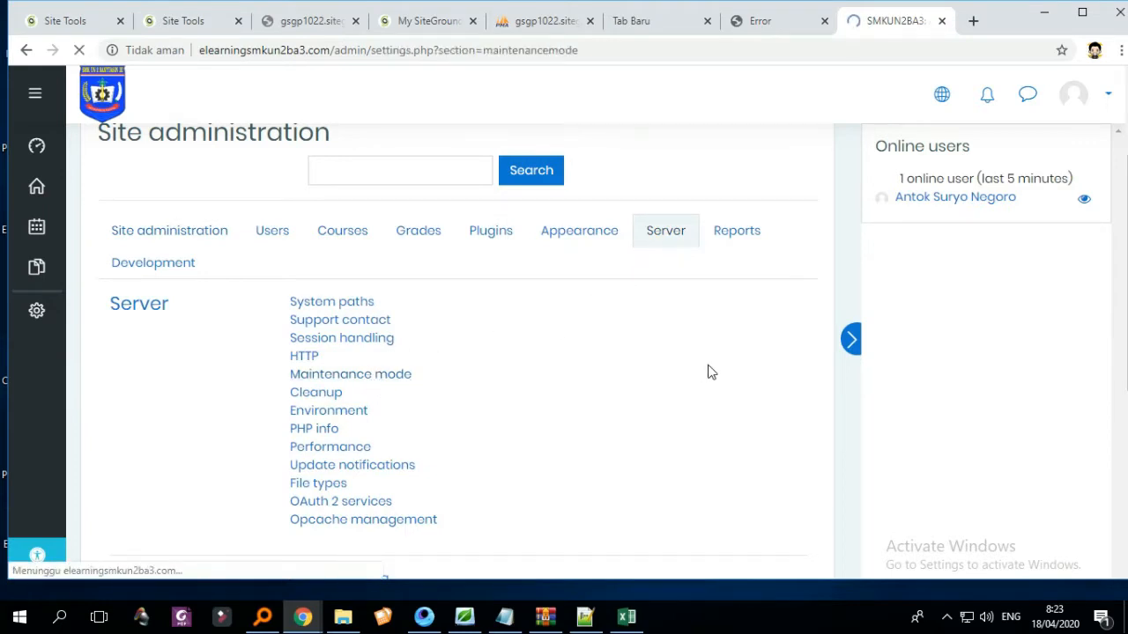
- Enable maintenance mode with the message 'LAGI PERBAIKAN SEBENTAR' and save the changes
scroll(696, 357, down, 2)
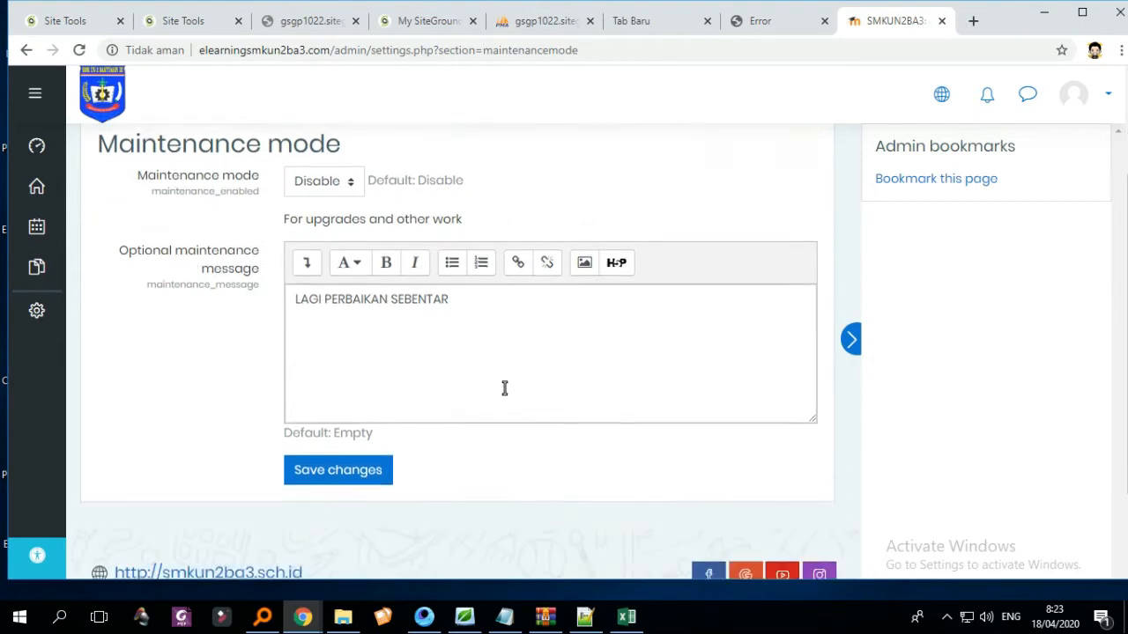
scroll(494, 385, up, 1)
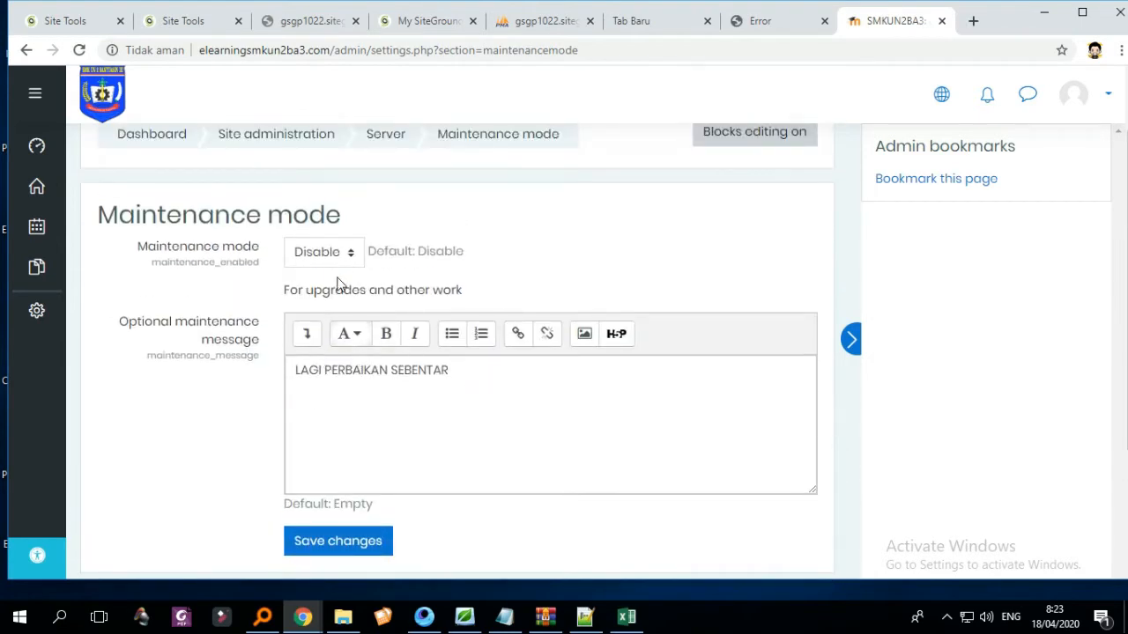
click(342, 257)
click(327, 297)
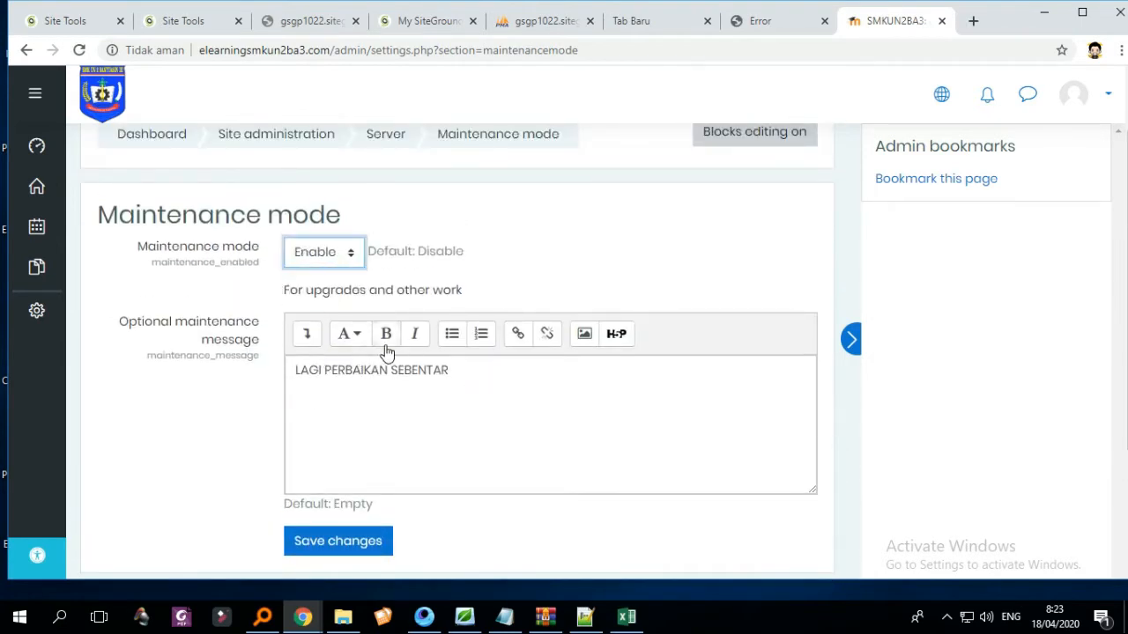
scroll(366, 423, down, 1)
click(356, 456)
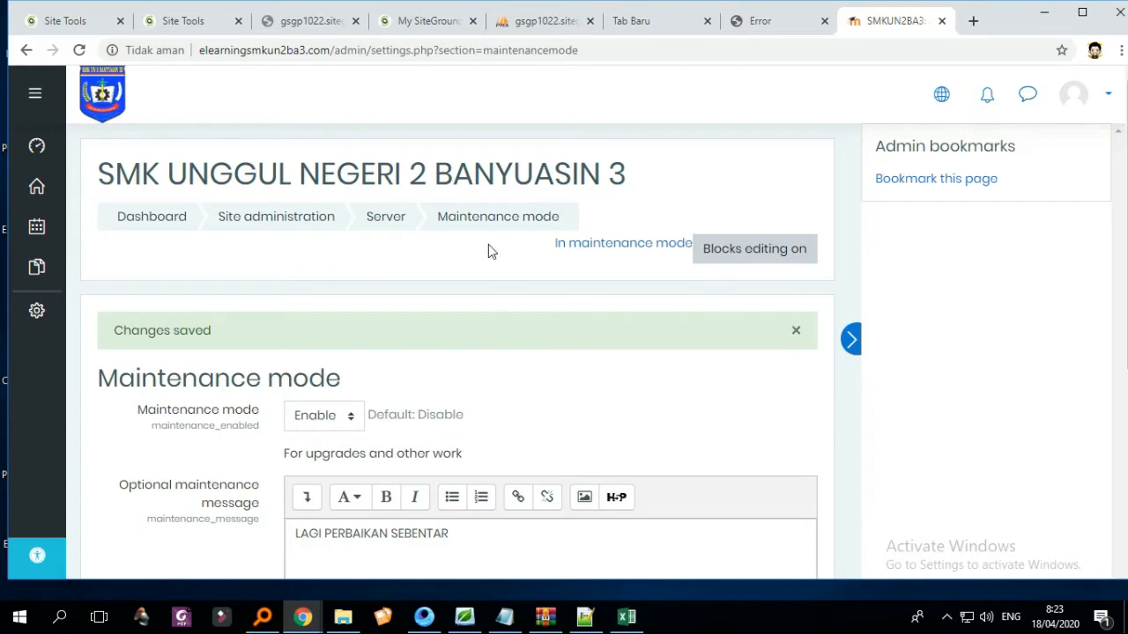
scroll(502, 260, down, 2)
scroll(496, 272, down, 1)
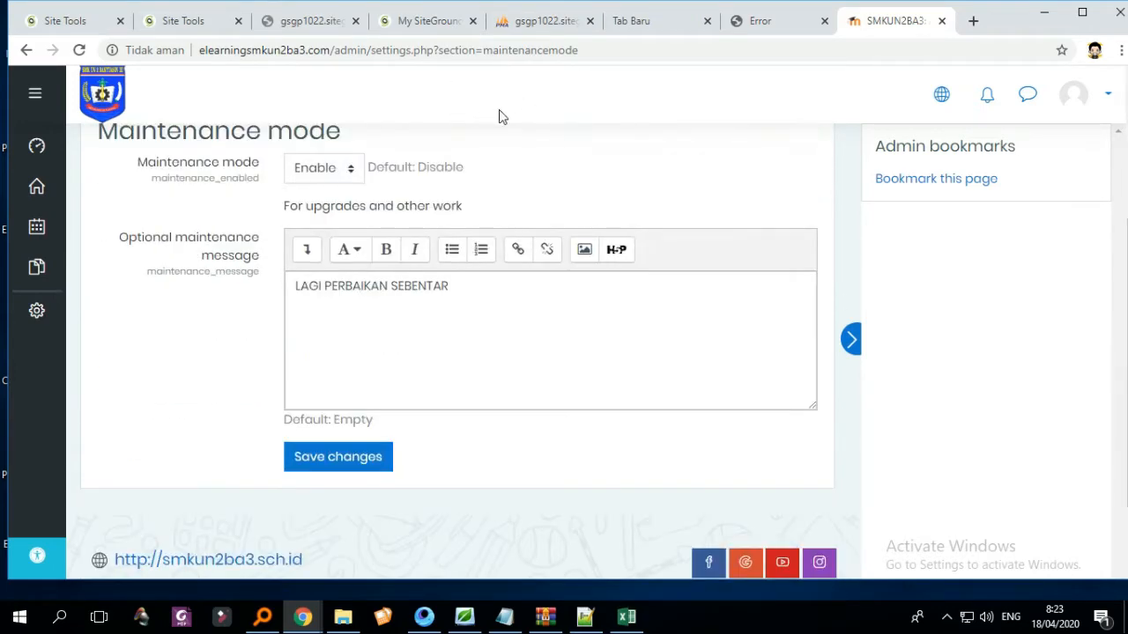
scroll(599, 116, up, 3)
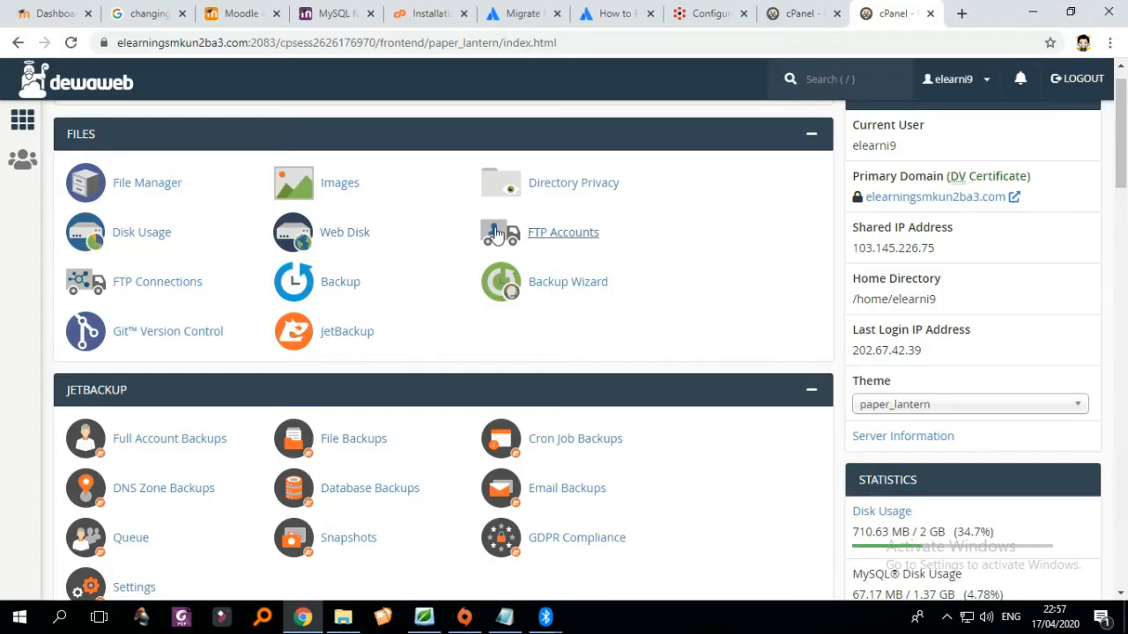
- Go to cPanel Backup and choose Download a Full Account Backup
scroll(800, 282, down, 10)
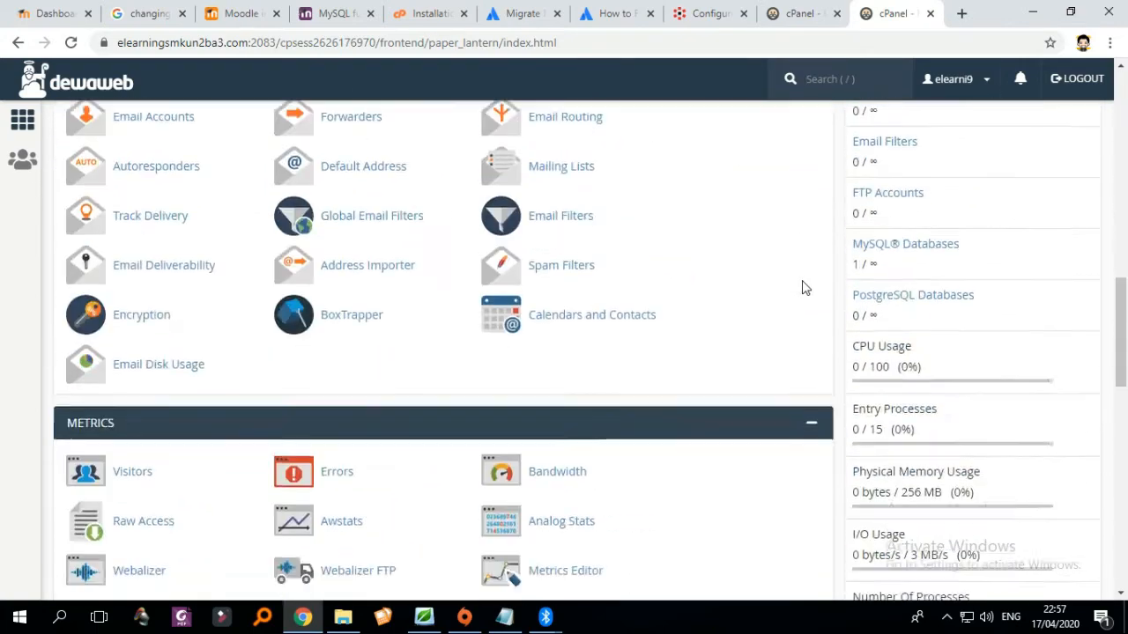
scroll(801, 288, up, 10)
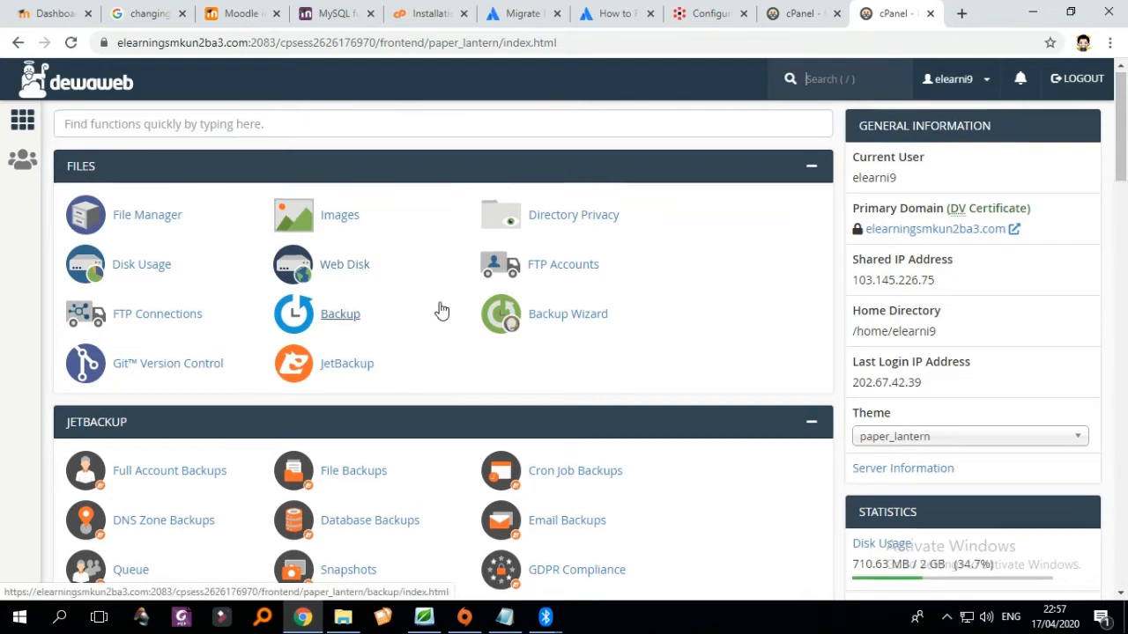
scroll(442, 311, down, 1)
scroll(442, 311, up, 1)
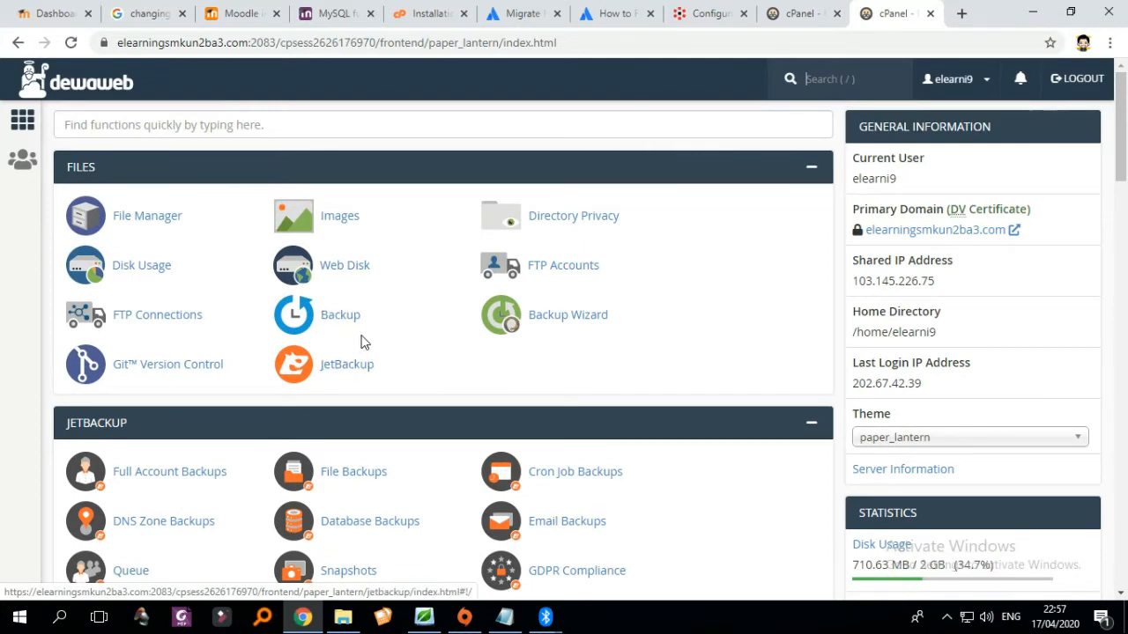
click(337, 323)
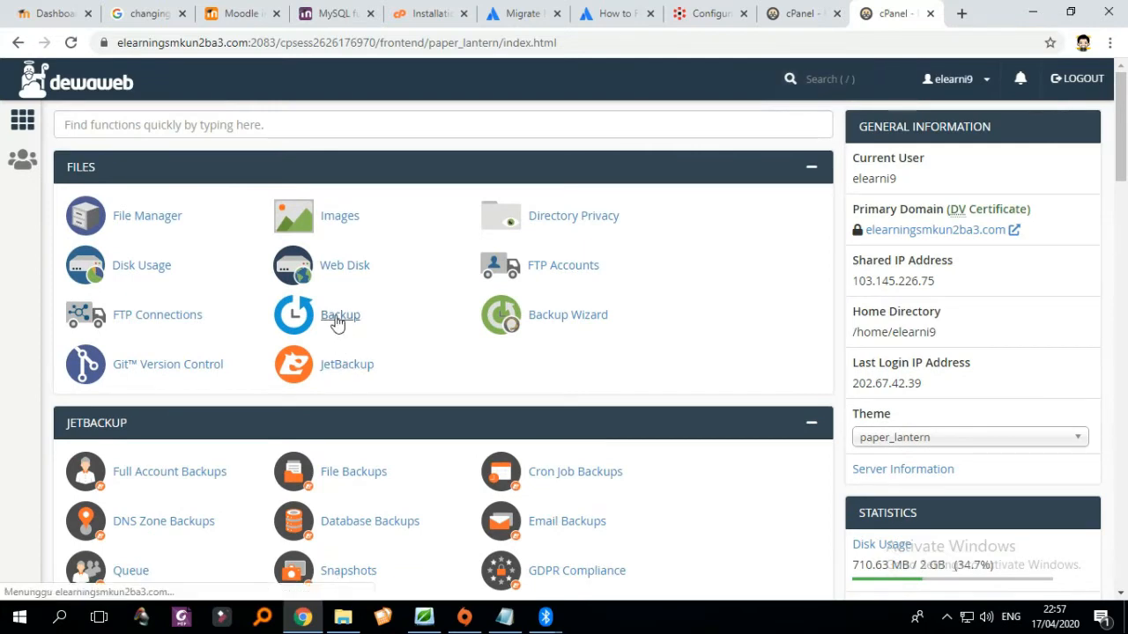
scroll(337, 323, down, 1)
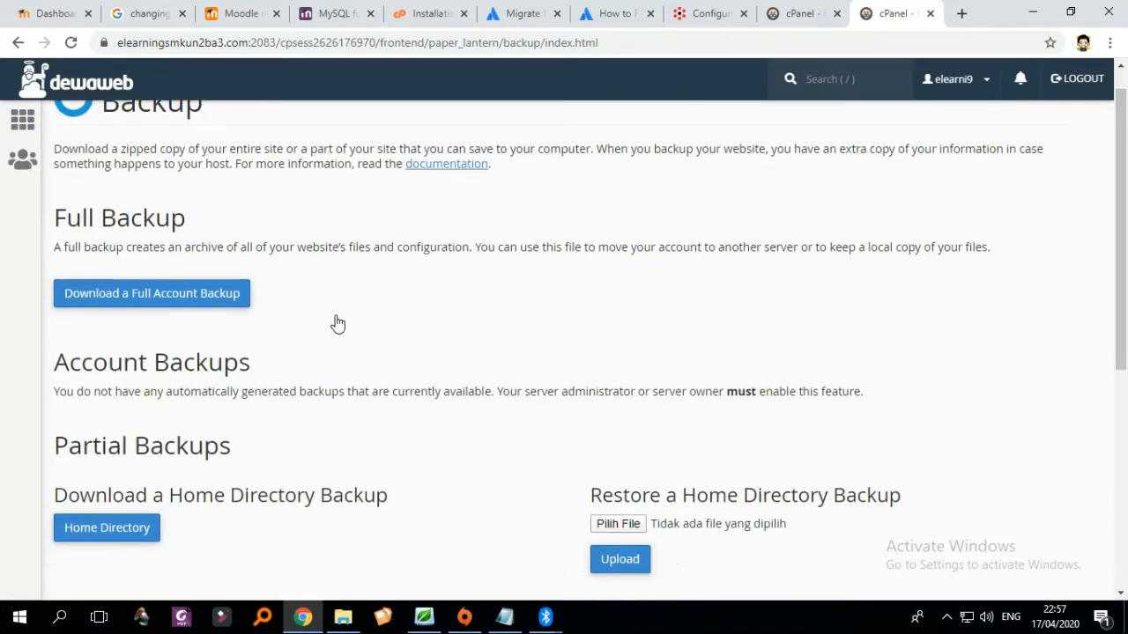
scroll(315, 323, up, 1)
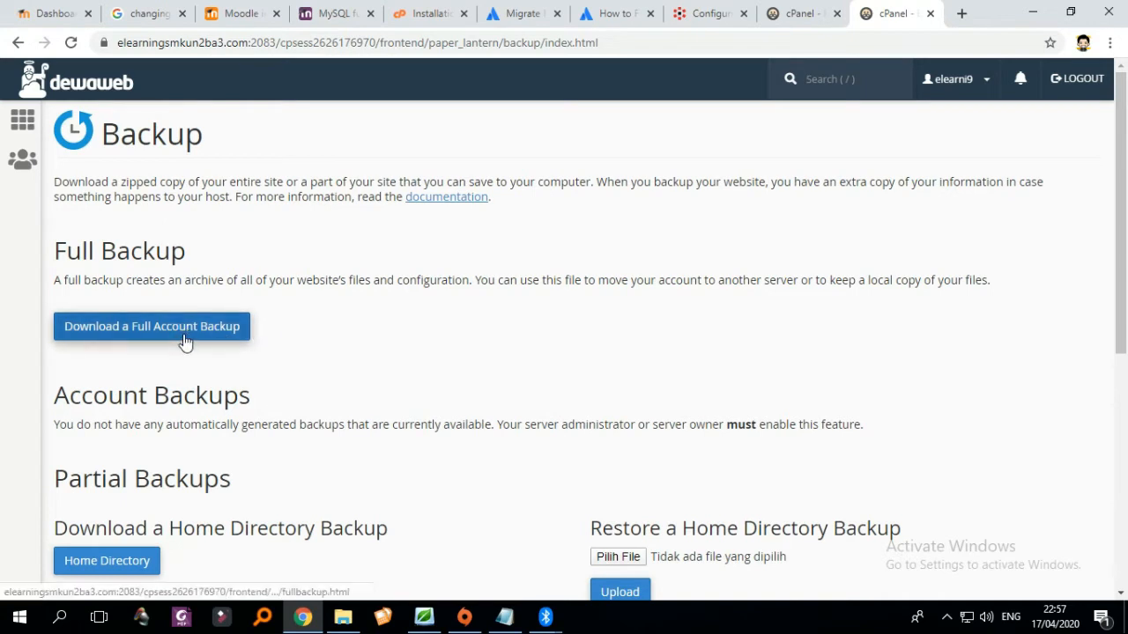
click(185, 341)
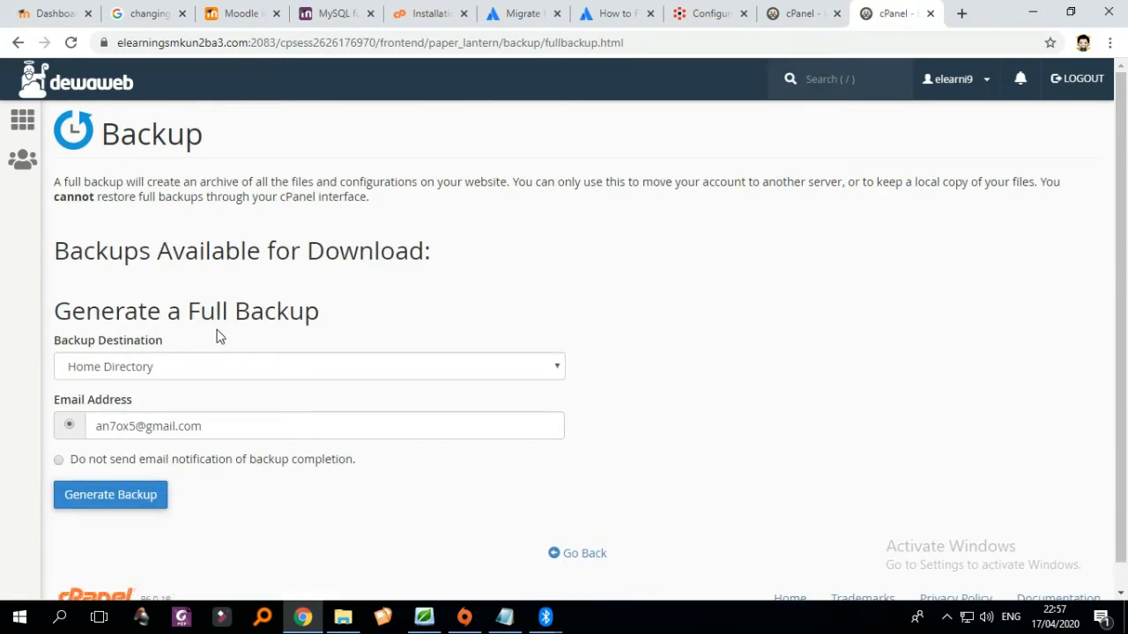
- Generate the full account backup to the home directory and return to the cPanel home page
scroll(269, 325, down, 1)
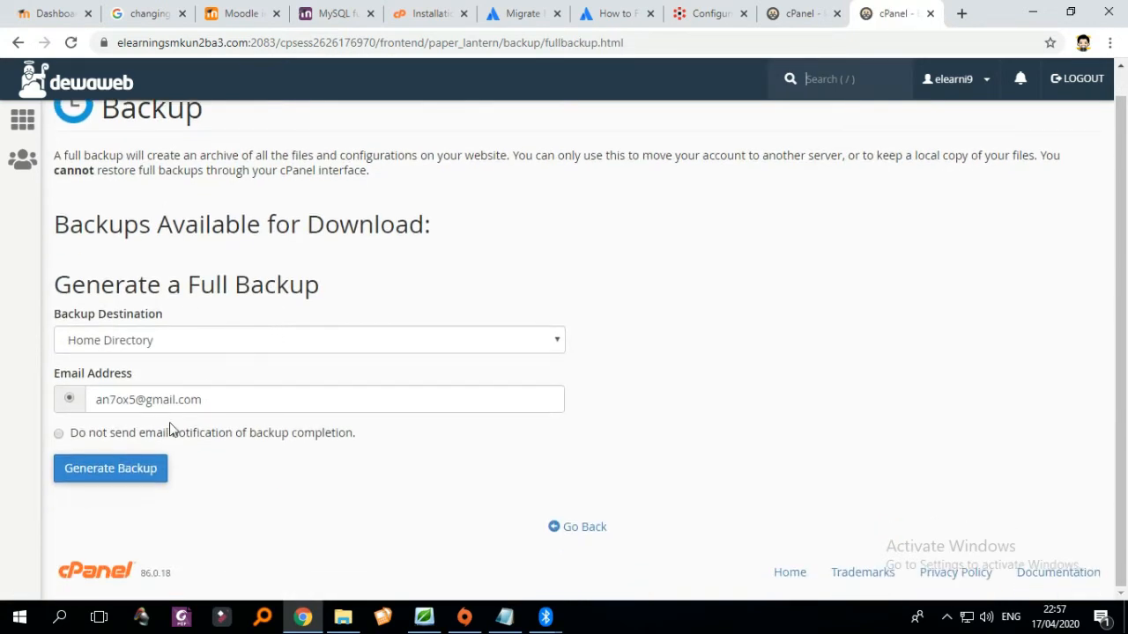
click(118, 476)
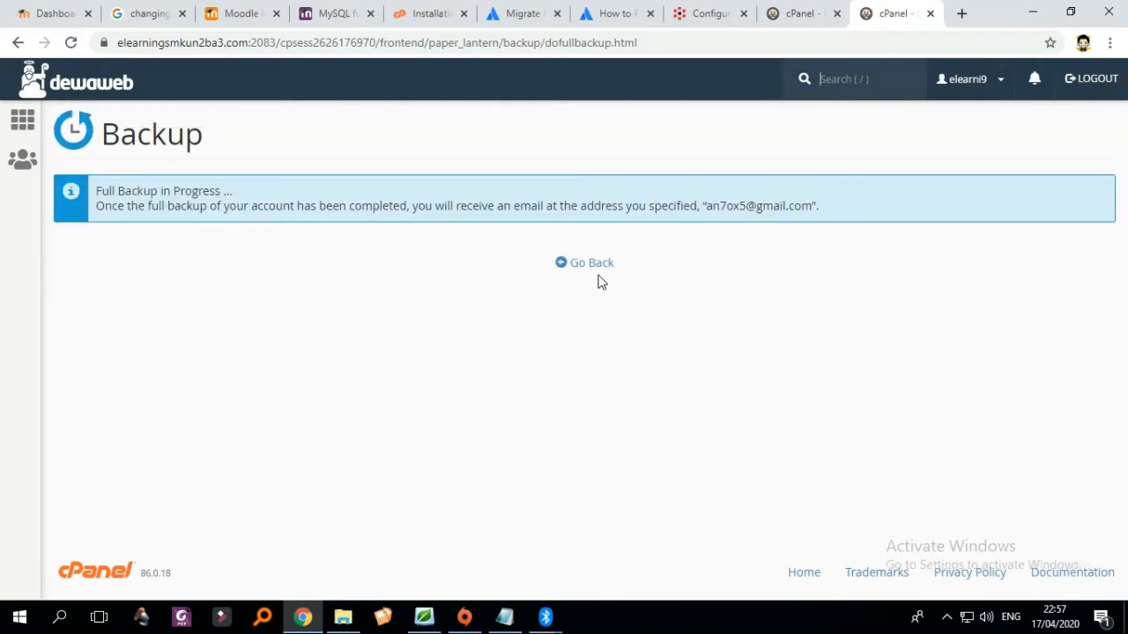
click(589, 265)
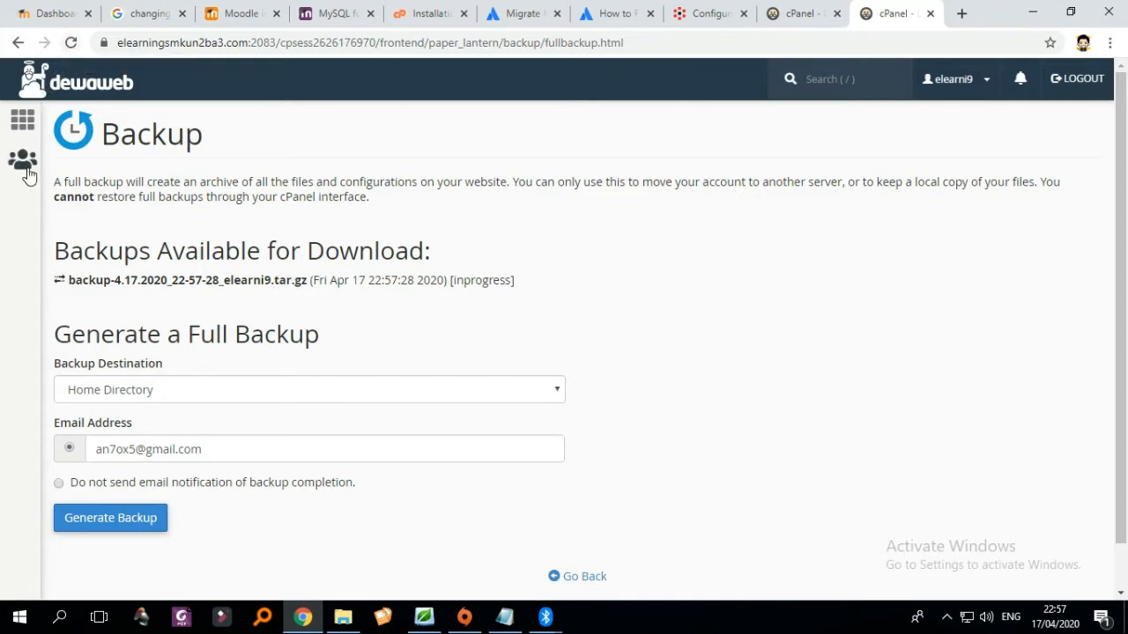
click(30, 130)
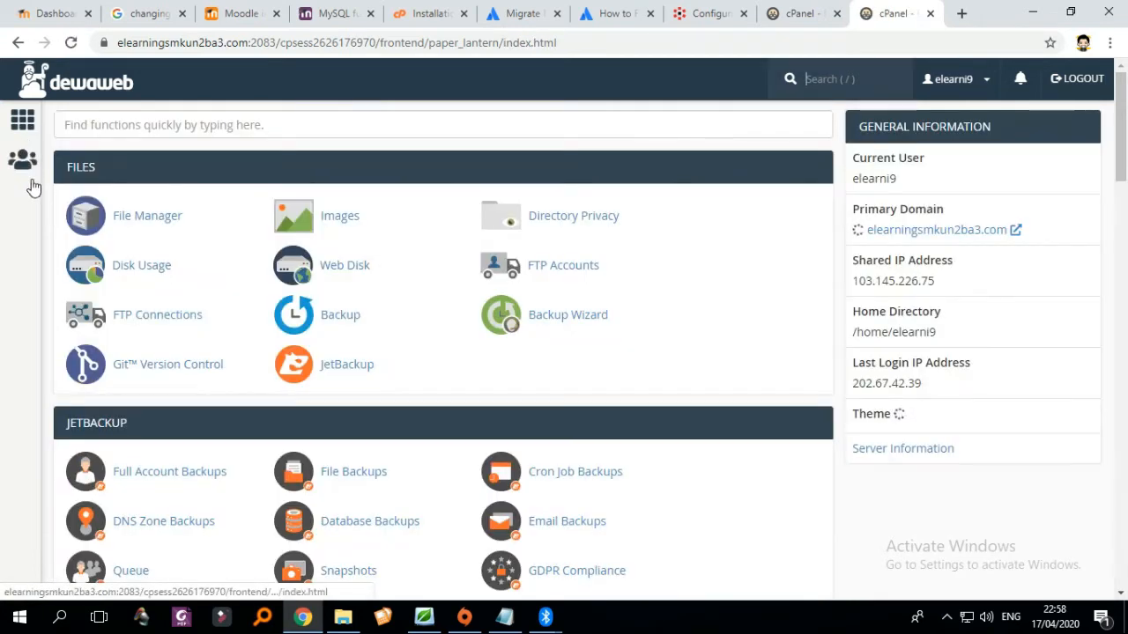
- Launch File Manager and resize the browser window to show more of the file list
click(172, 229)
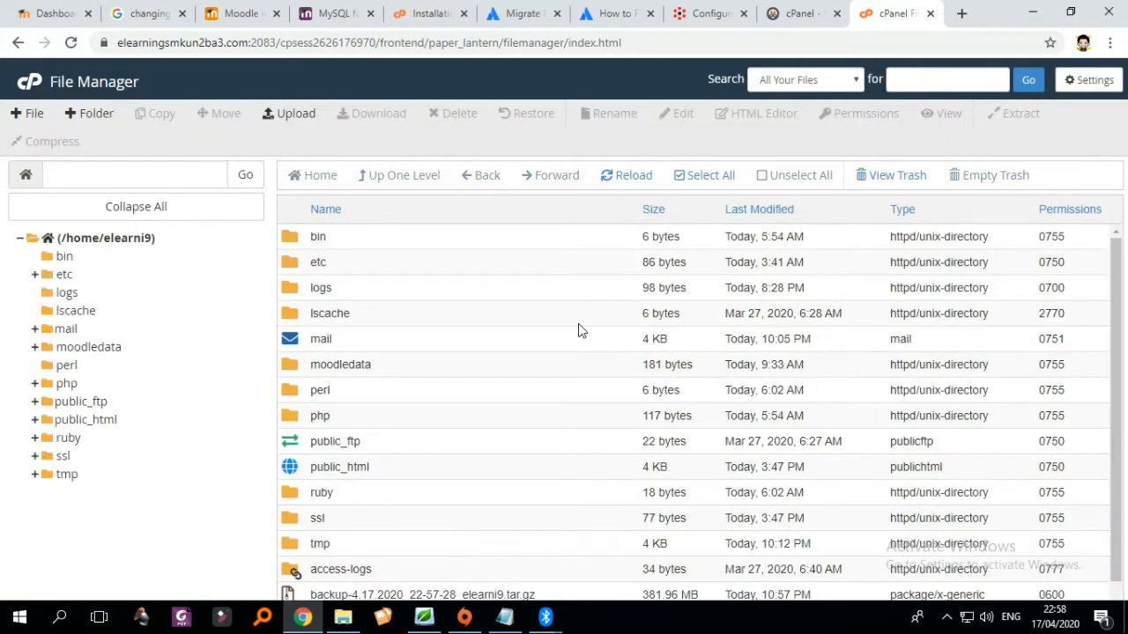
scroll(715, 352, down, 1)
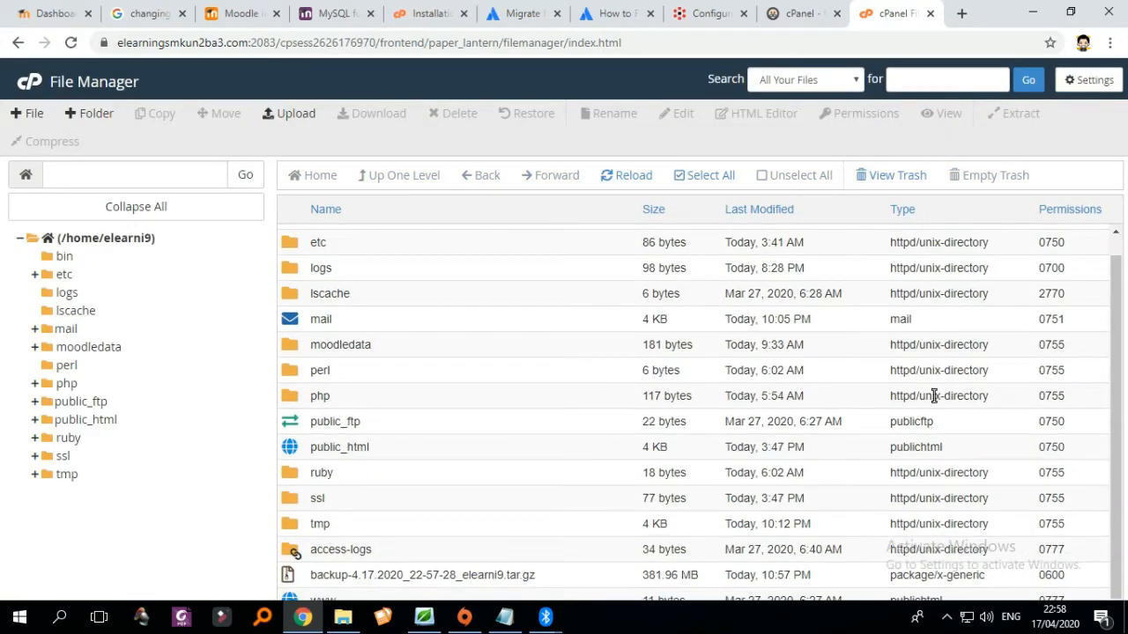
drag(1119, 408, 1126, 435)
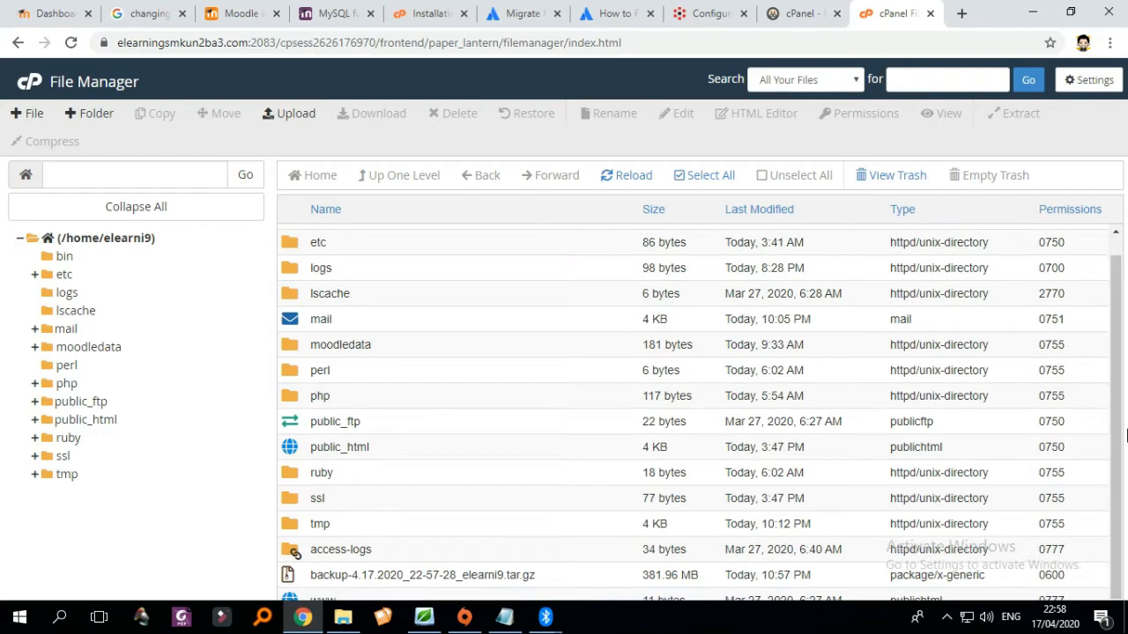
click(1071, 12)
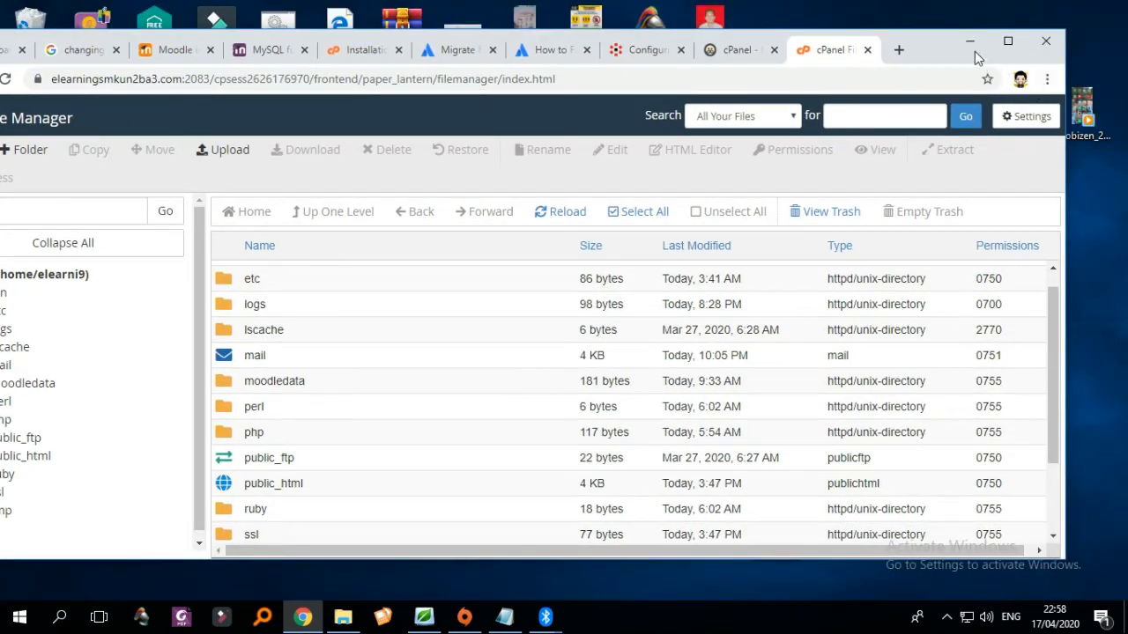
drag(929, 39, 962, 10)
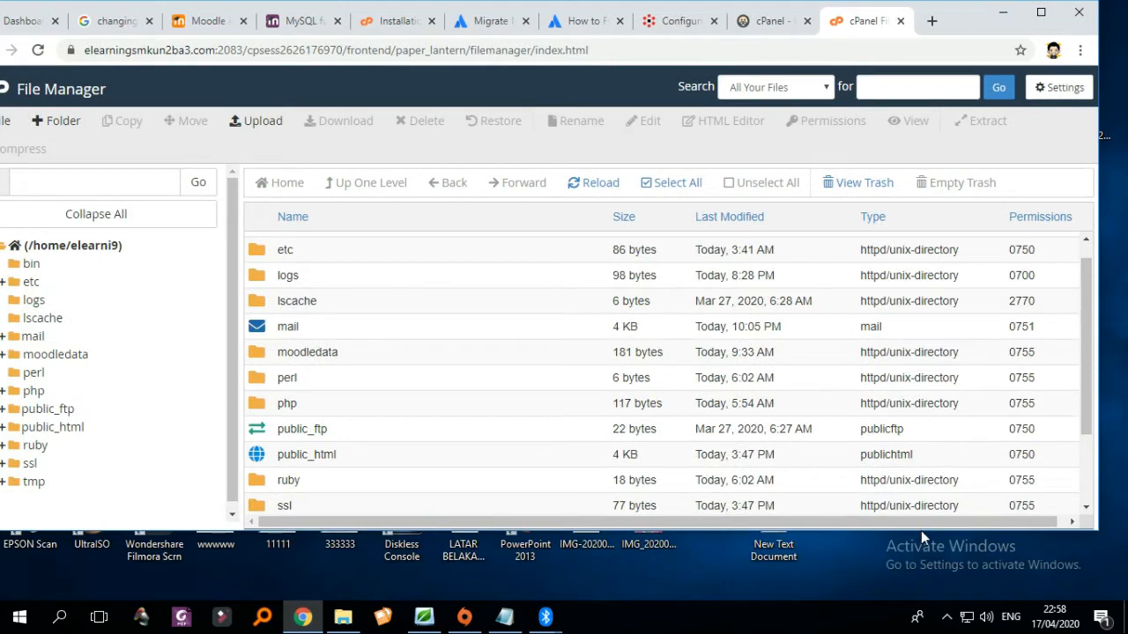
drag(924, 531, 930, 585)
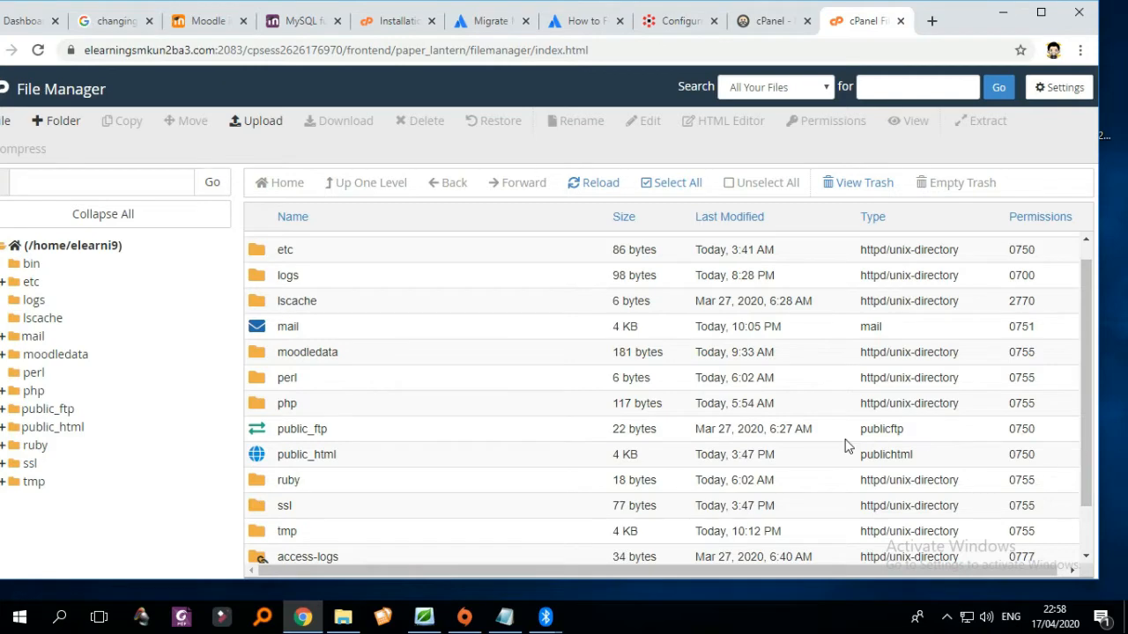
scroll(845, 445, down, 2)
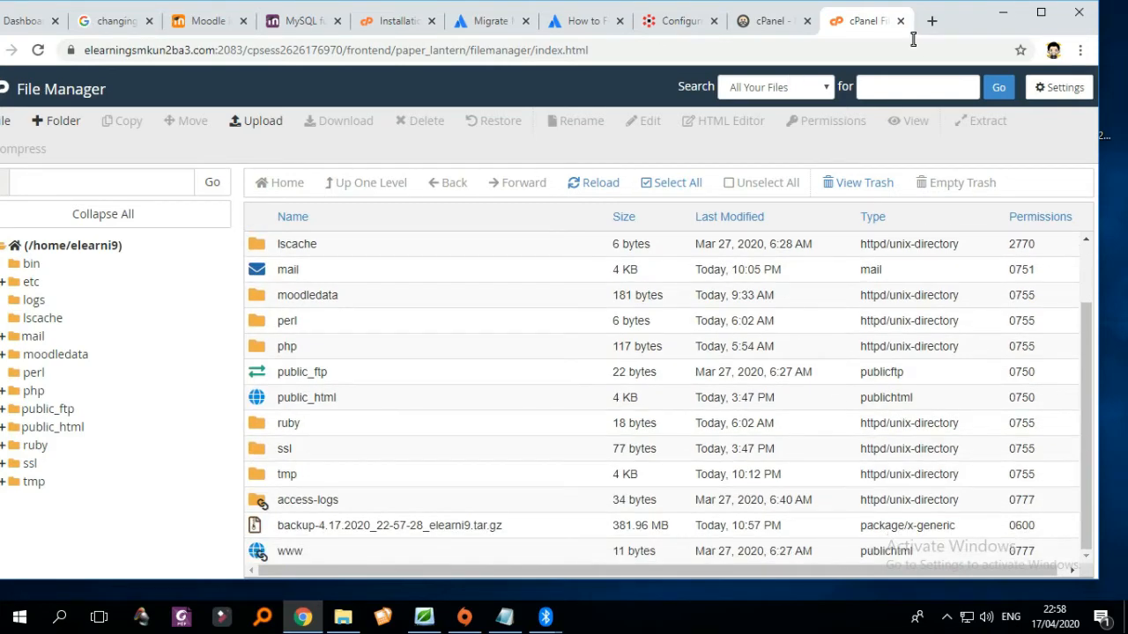
double_click(959, 21)
drag(988, 12, 998, 14)
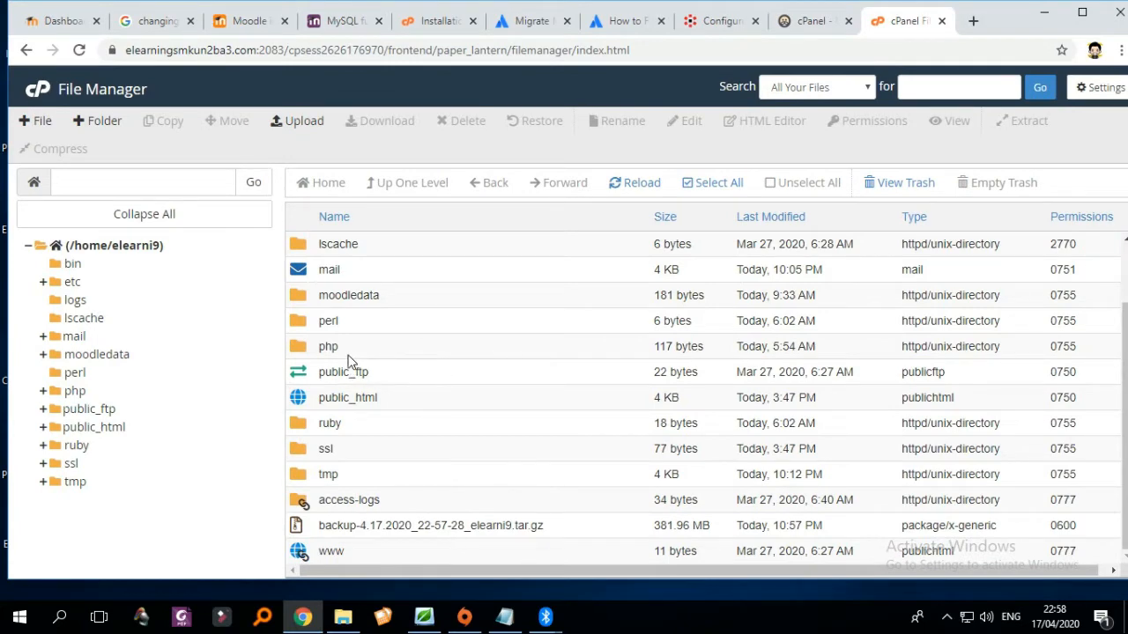
- Look inside public_html, then go back up to the home directory and select moodledata
click(359, 299)
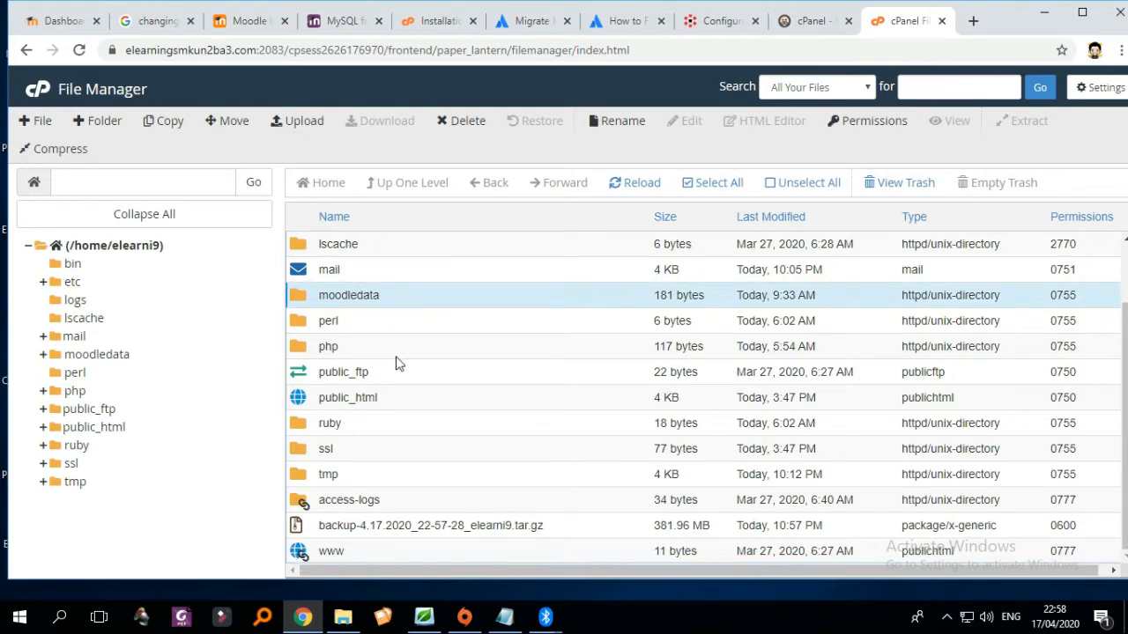
double_click(347, 399)
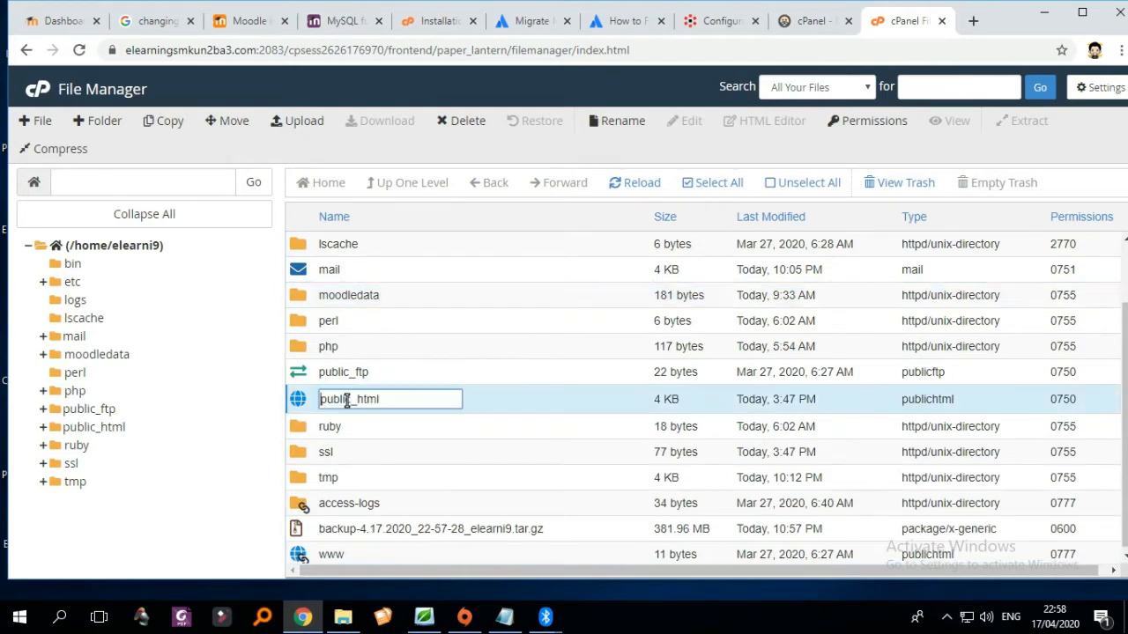
double_click(314, 408)
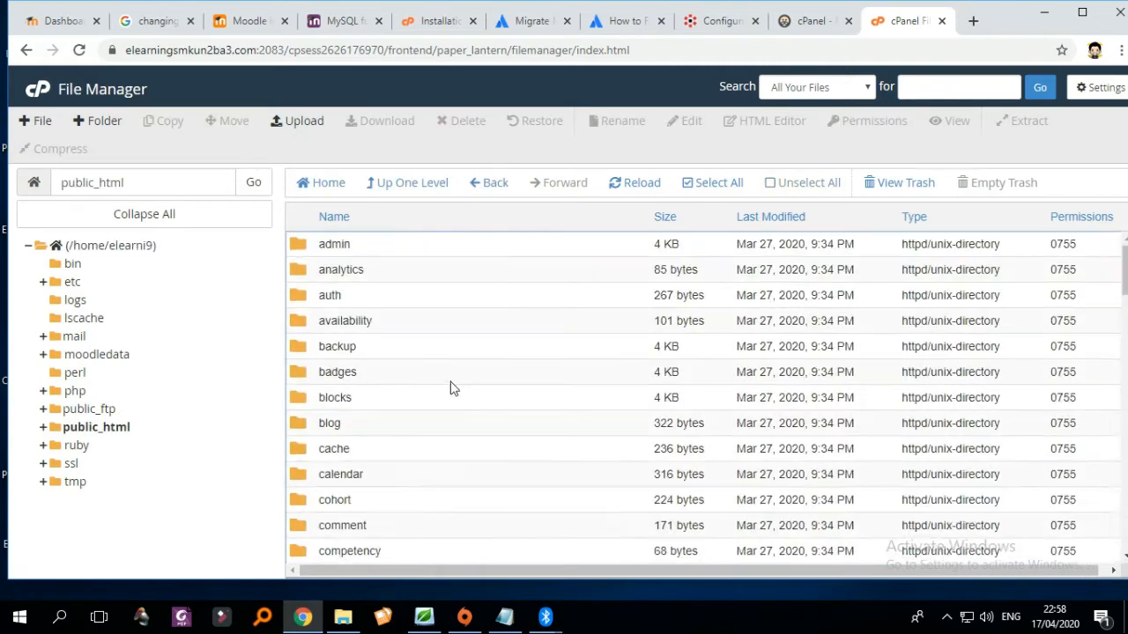
scroll(452, 385, down, 6)
scroll(461, 385, up, 2)
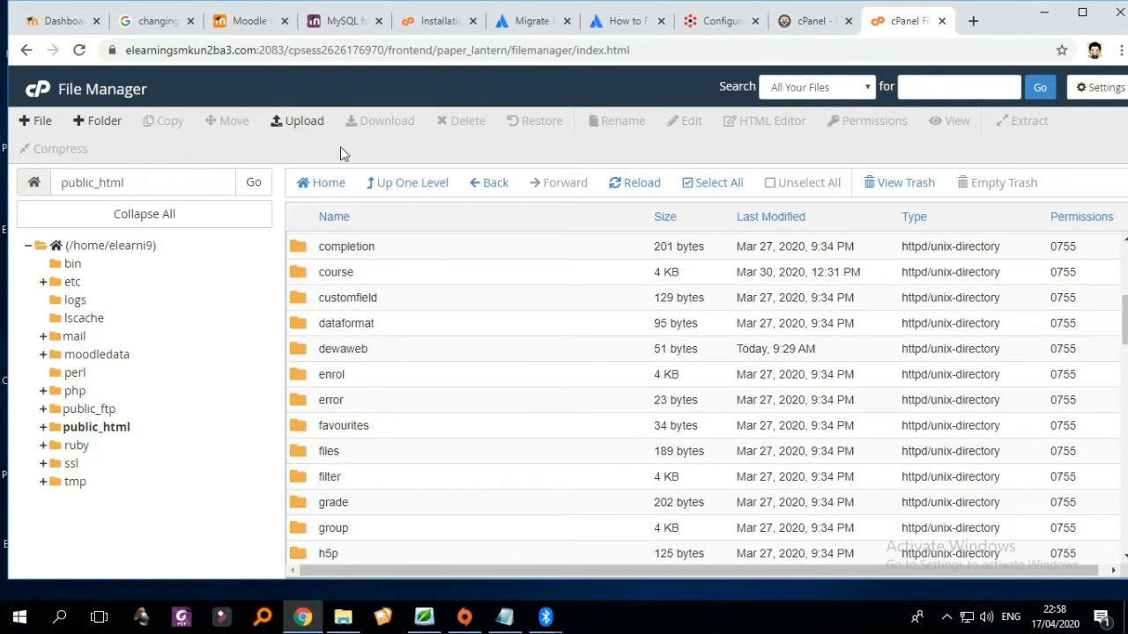
click(402, 185)
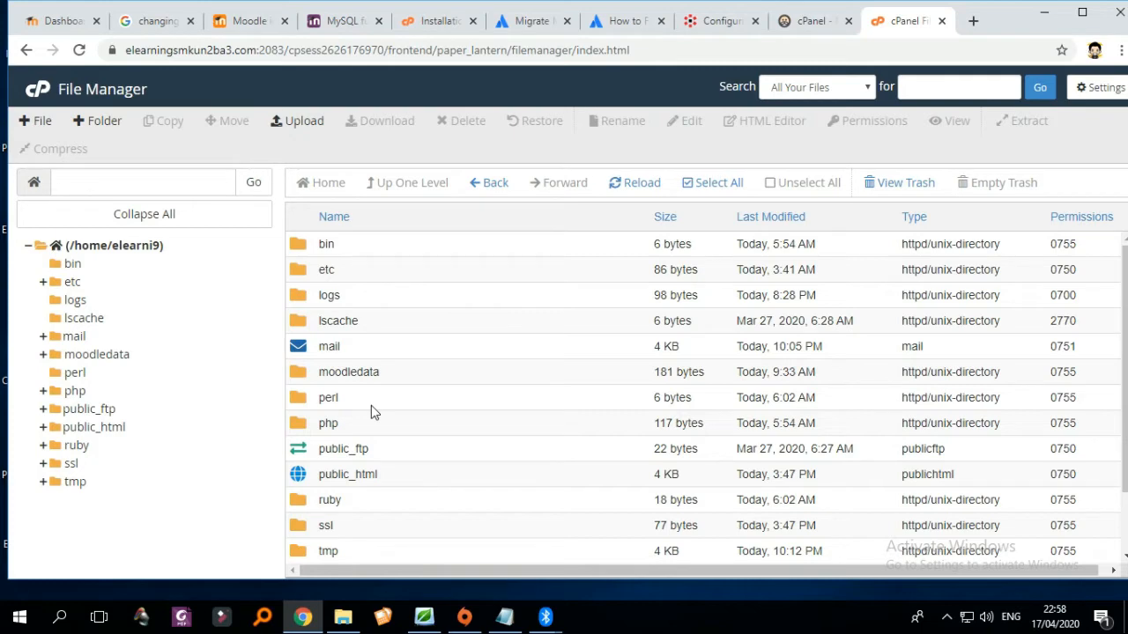
scroll(505, 429, down, 2)
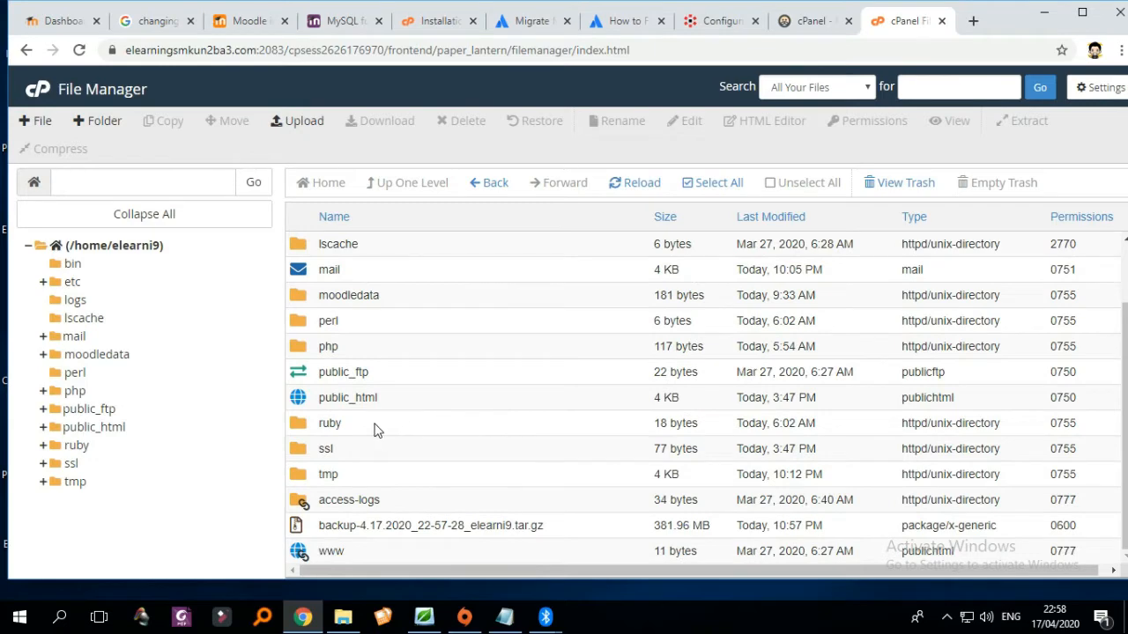
scroll(375, 429, up, 2)
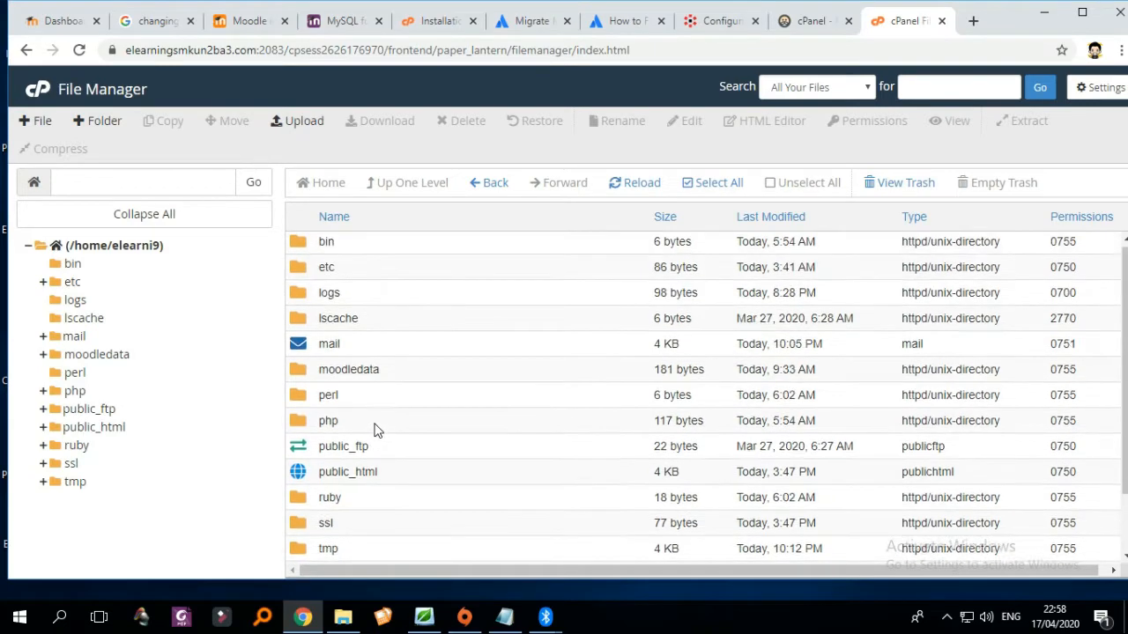
click(347, 372)
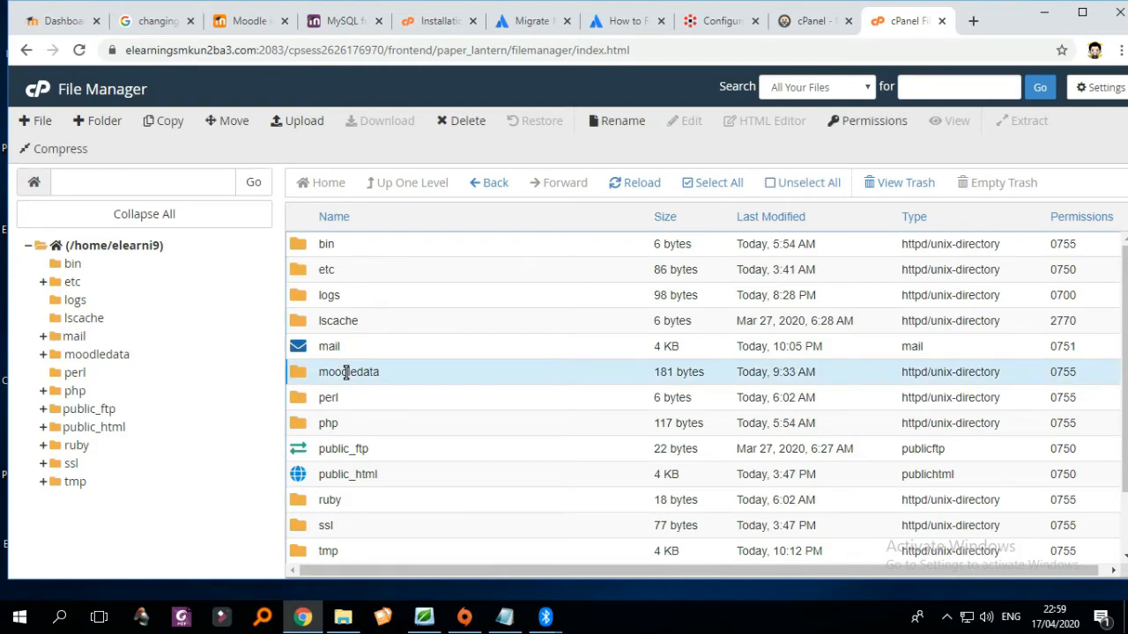
- Compress the moodledata folder into moodledata.zip (310.53 MB) and close the results log
right_click(346, 371)
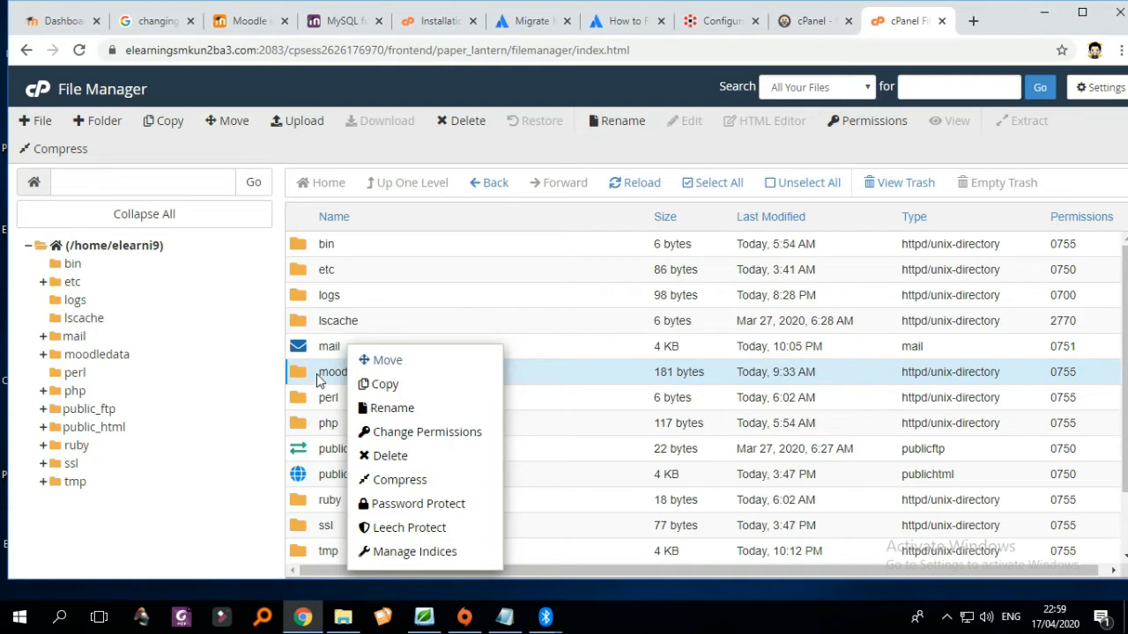
click(320, 379)
click(319, 379)
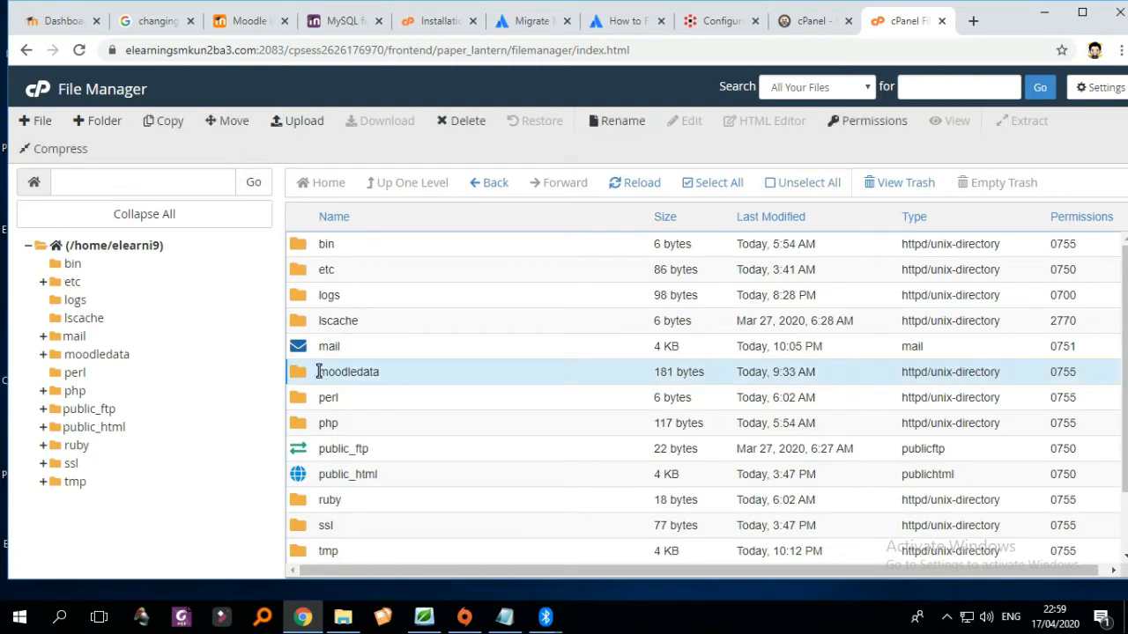
right_click(319, 372)
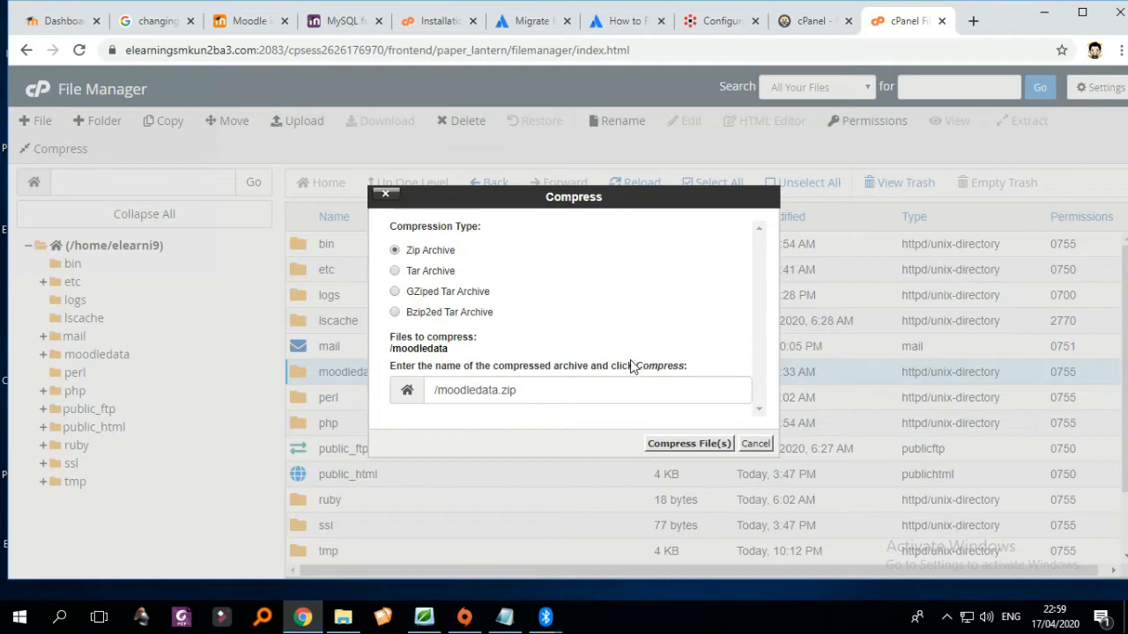
drag(500, 200, 597, 174)
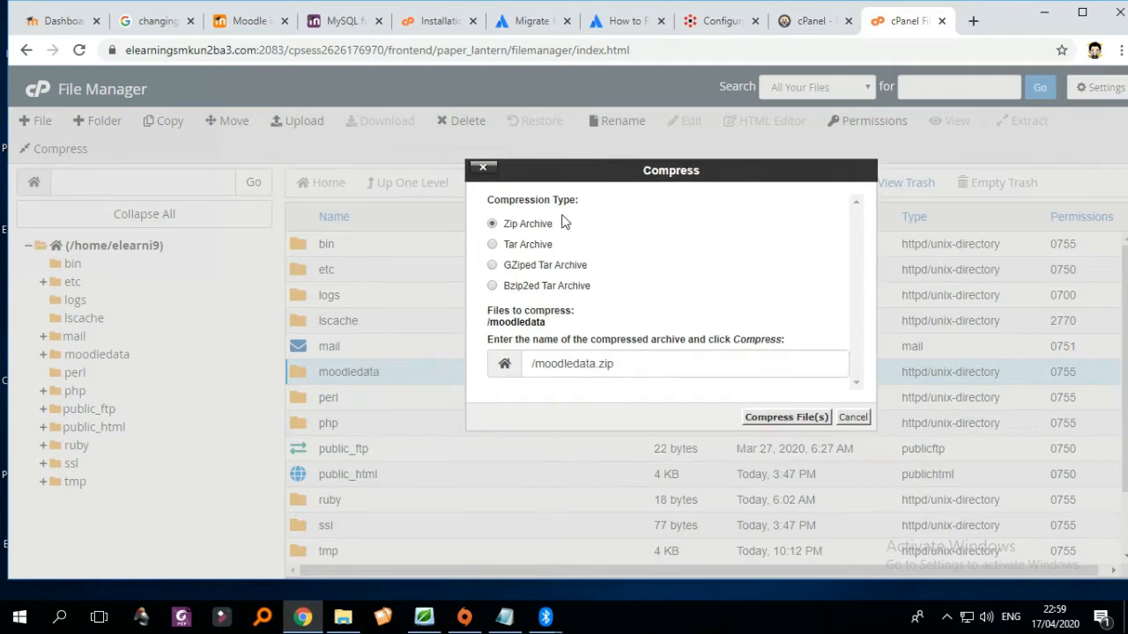
click(775, 421)
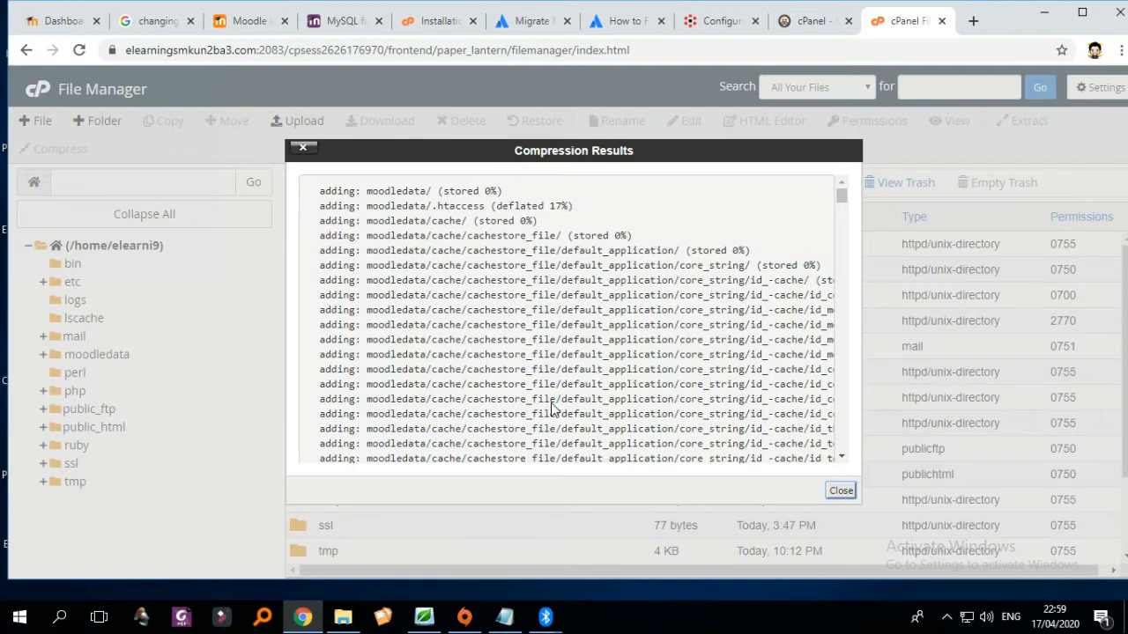
scroll(750, 360, down, 5)
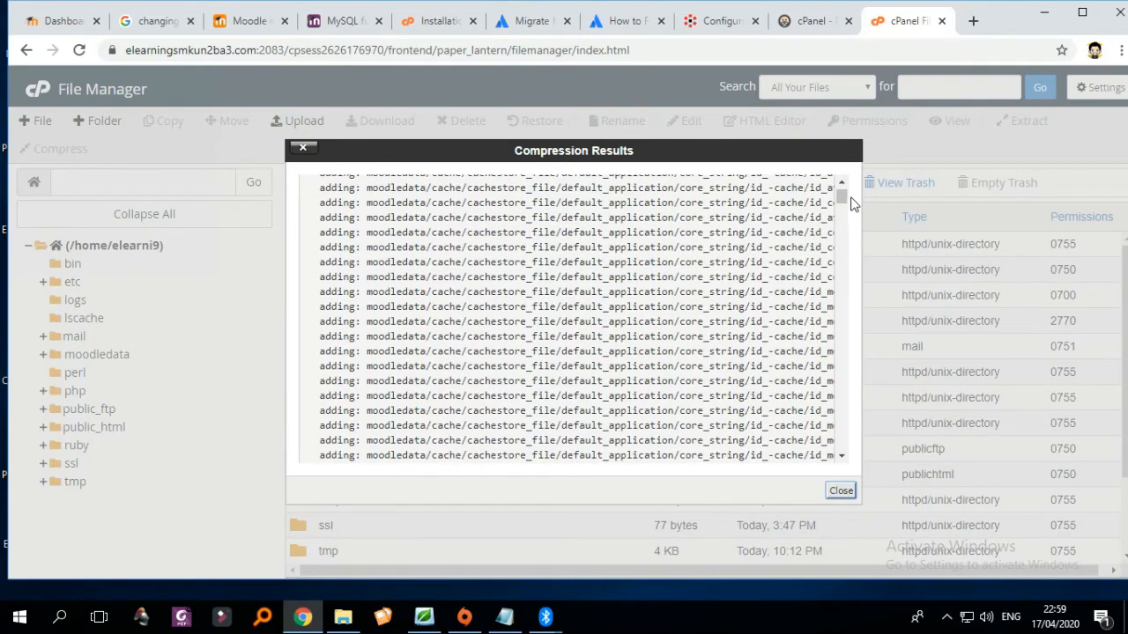
drag(842, 198, 838, 480)
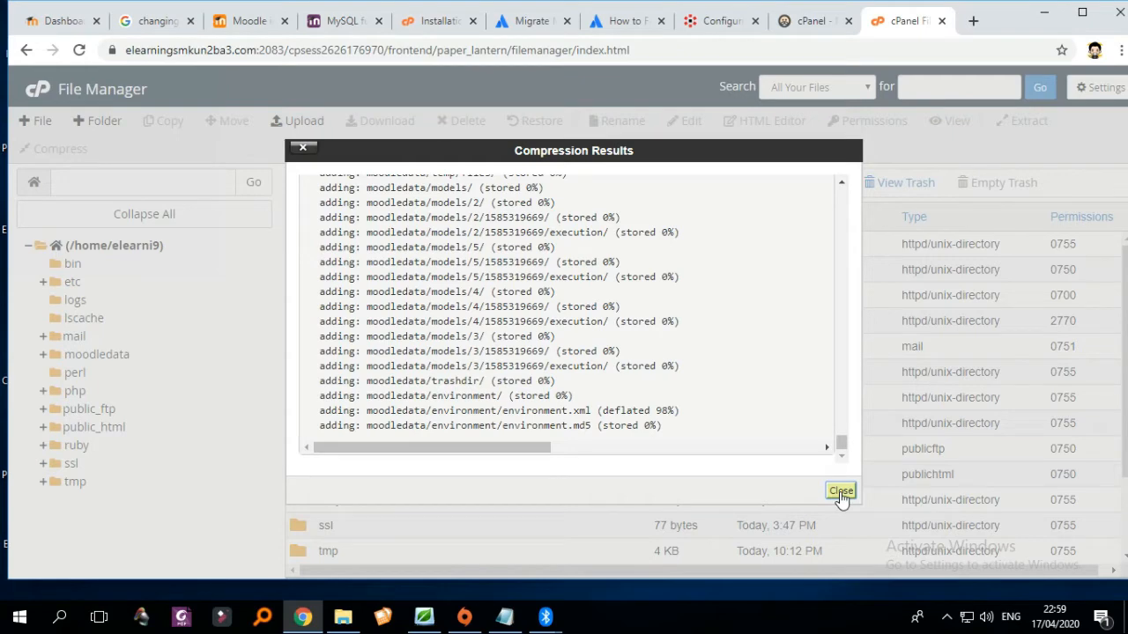
click(841, 493)
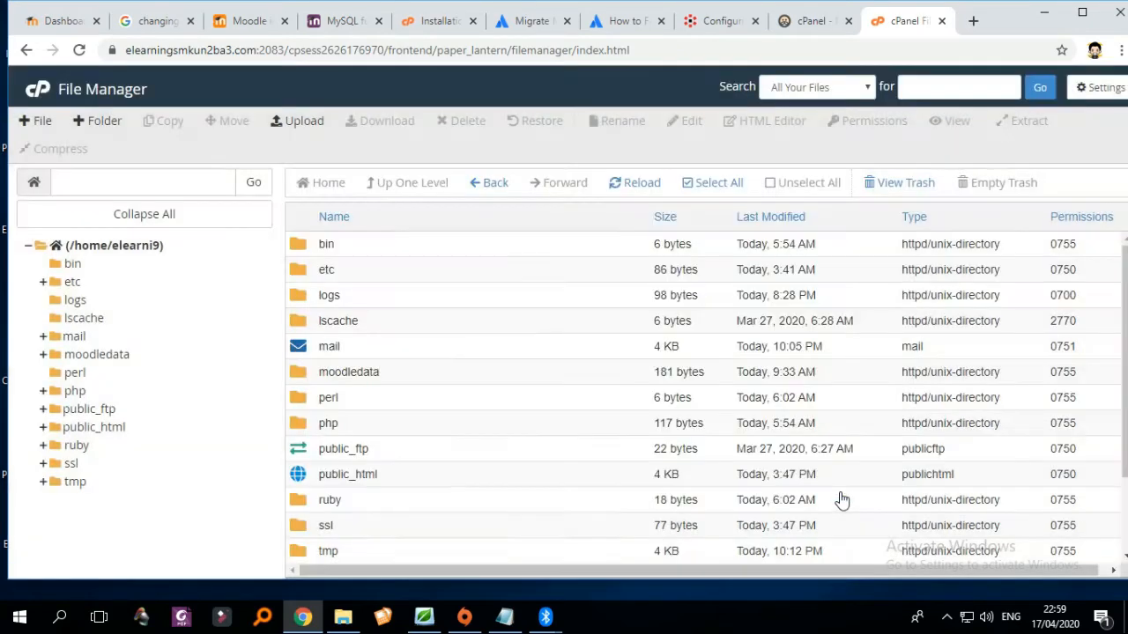
scroll(679, 464, down, 3)
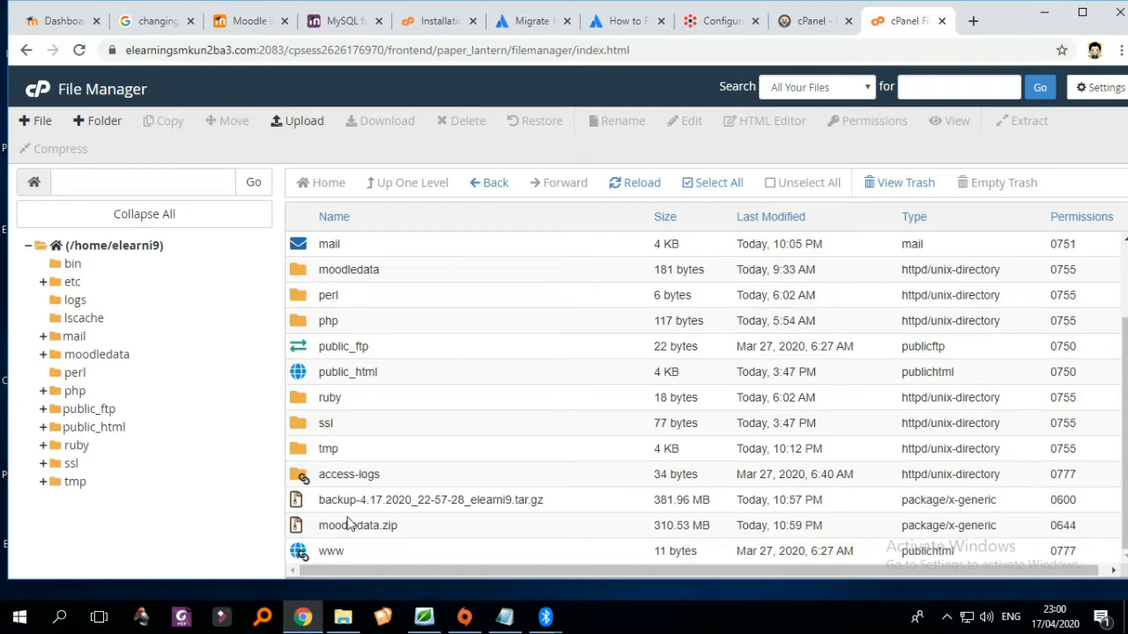
- Zip the public_html folder into public_html.zip (77.42 MB) and close the results log
click(340, 372)
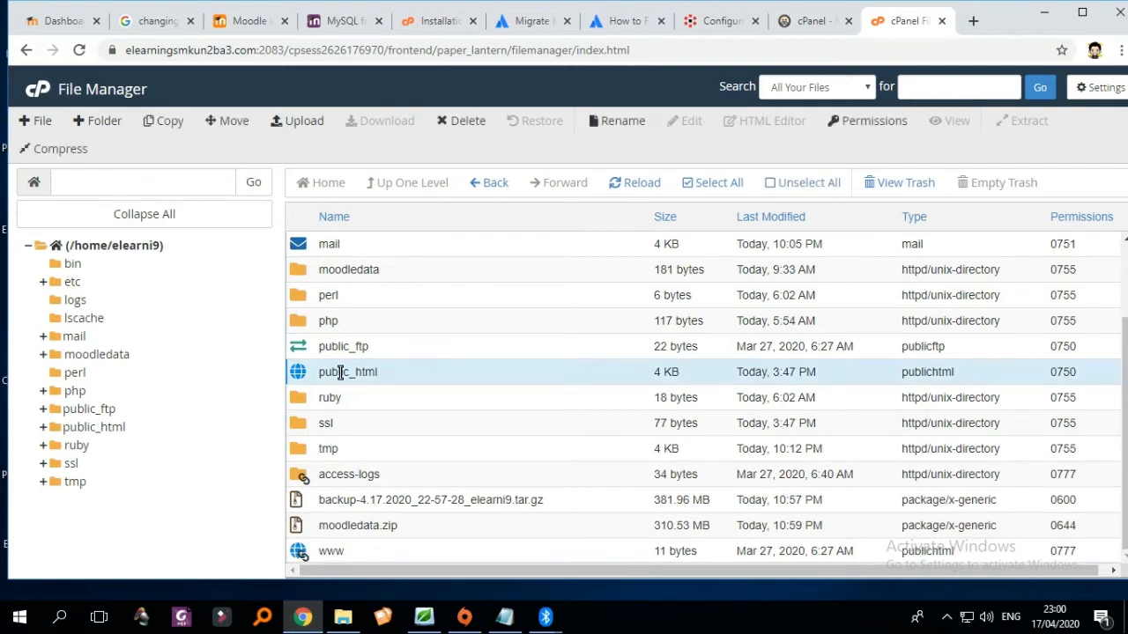
right_click(340, 372)
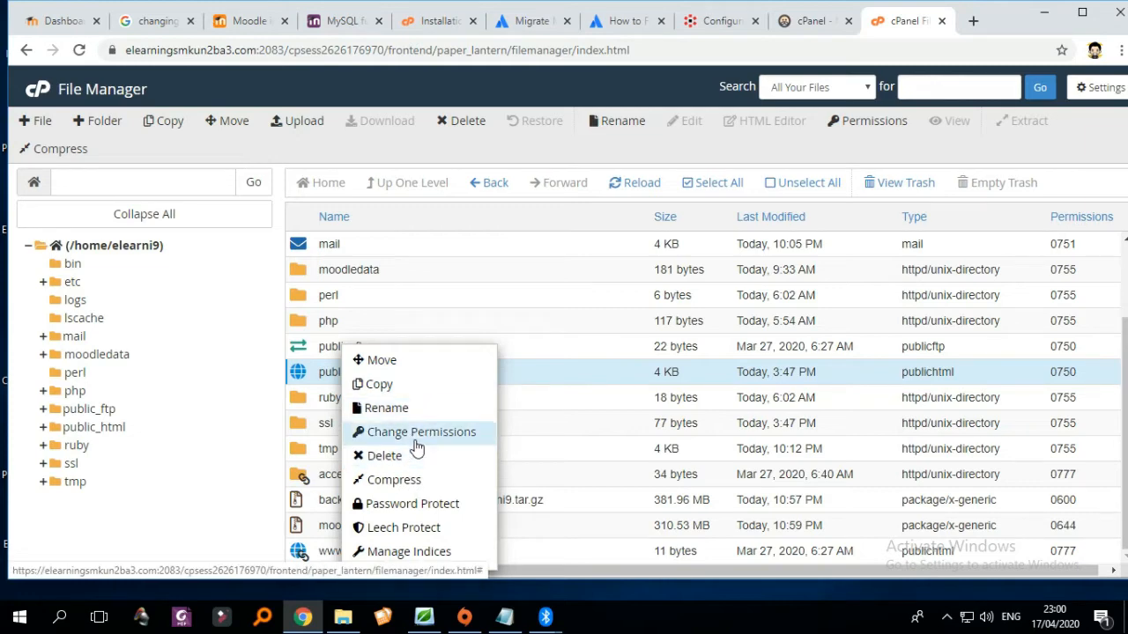
click(403, 480)
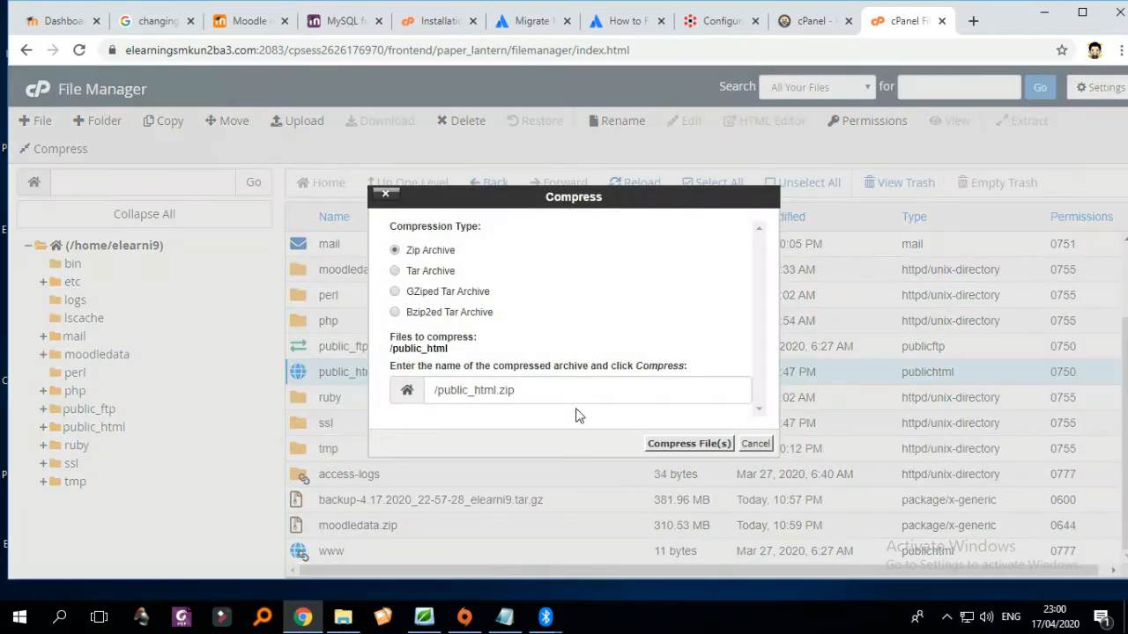
click(688, 443)
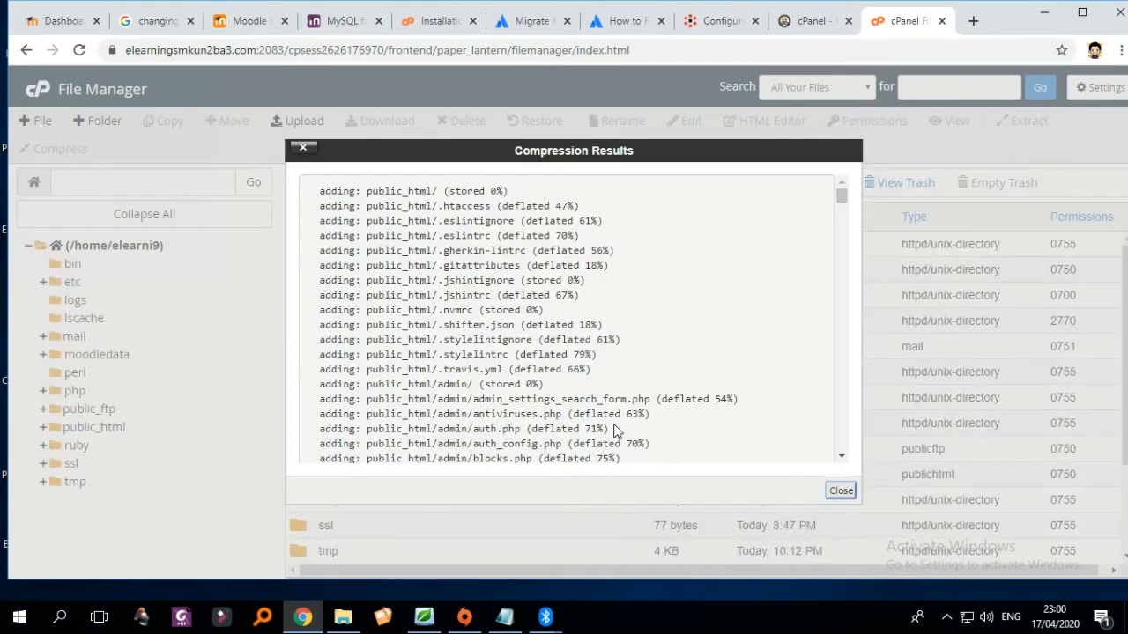
click(840, 493)
scroll(643, 440, down, 3)
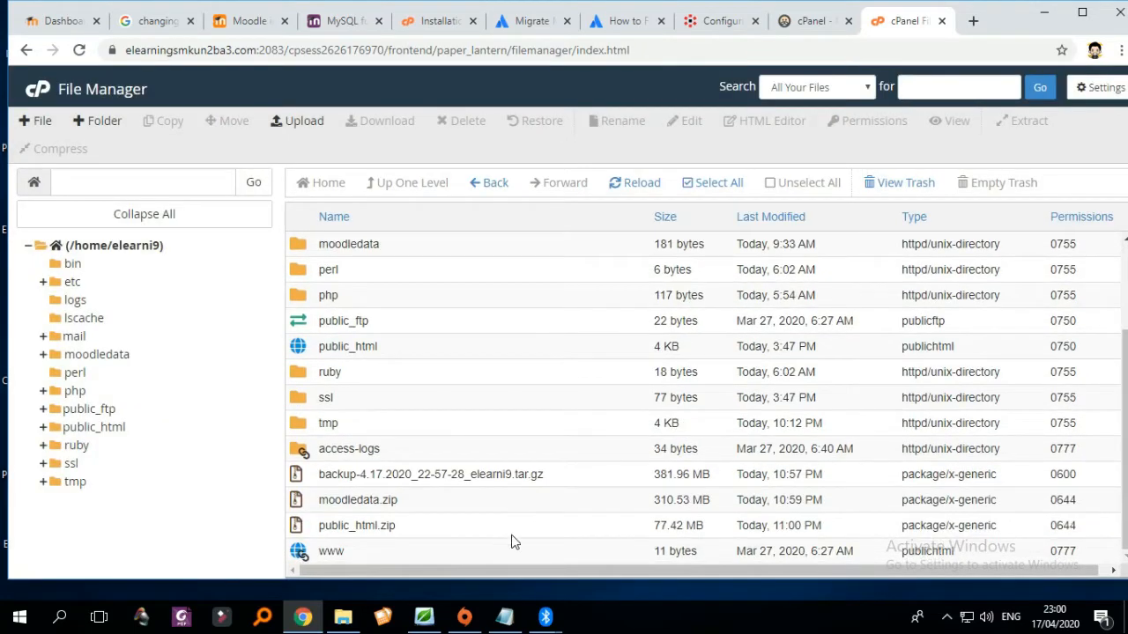
- Check public_html.zip, moodledata.zip and the backup archive, then go back to the cPanel home page
click(357, 525)
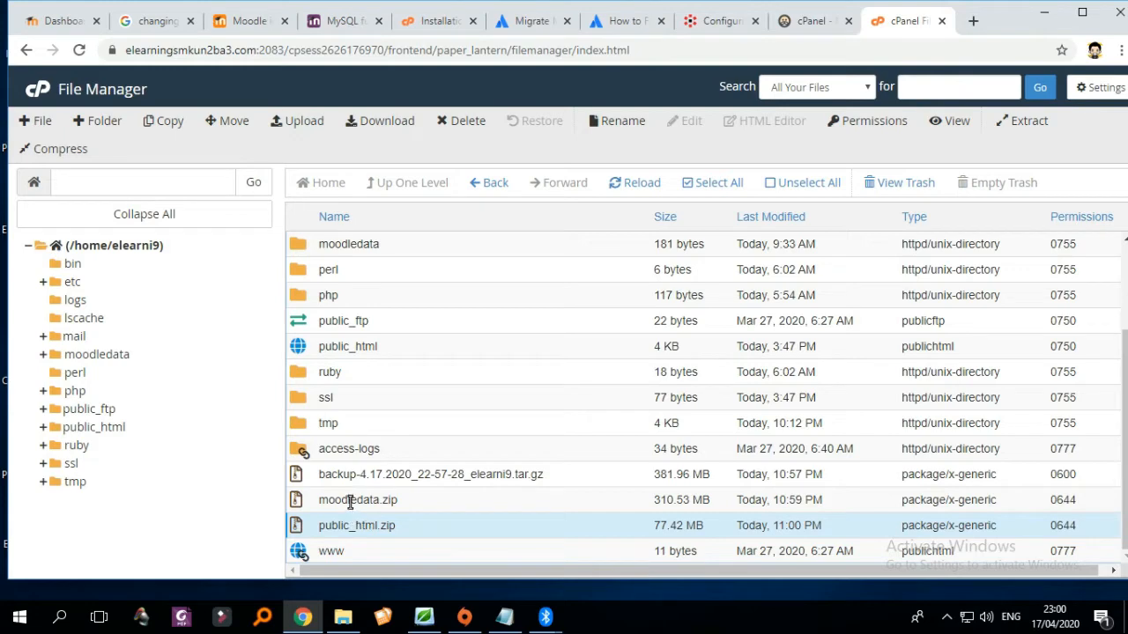
click(350, 502)
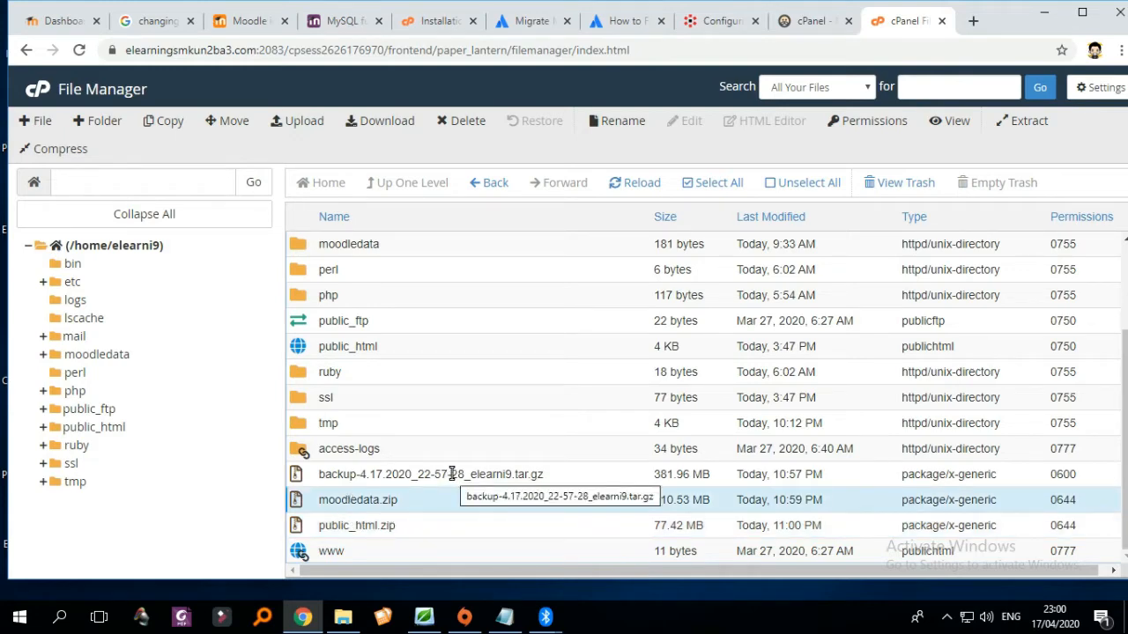
click(451, 474)
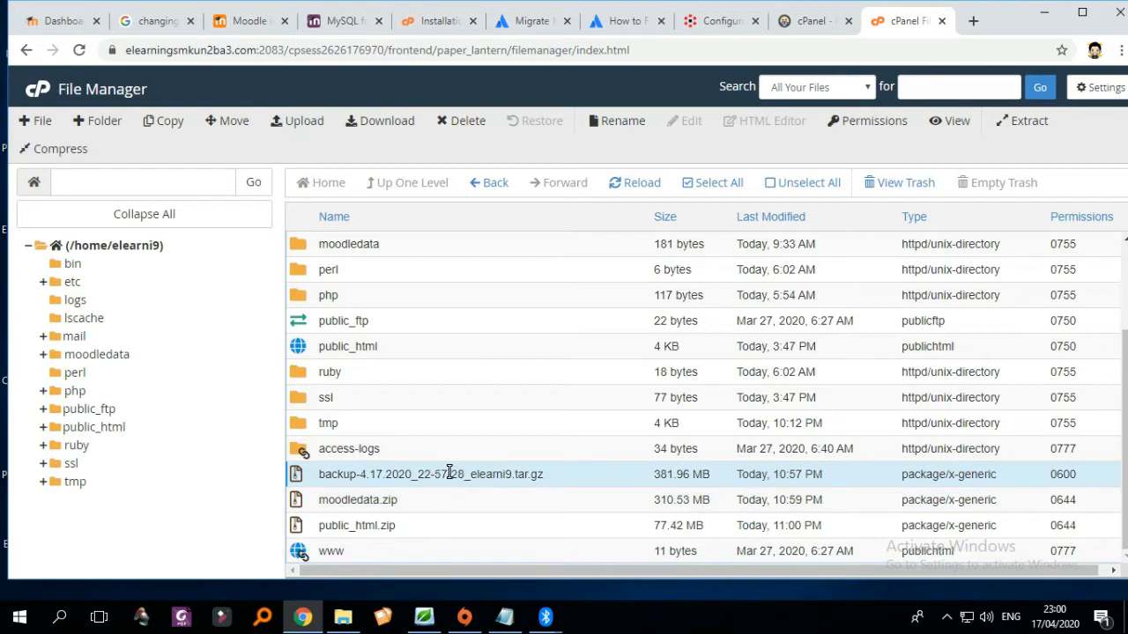
click(358, 527)
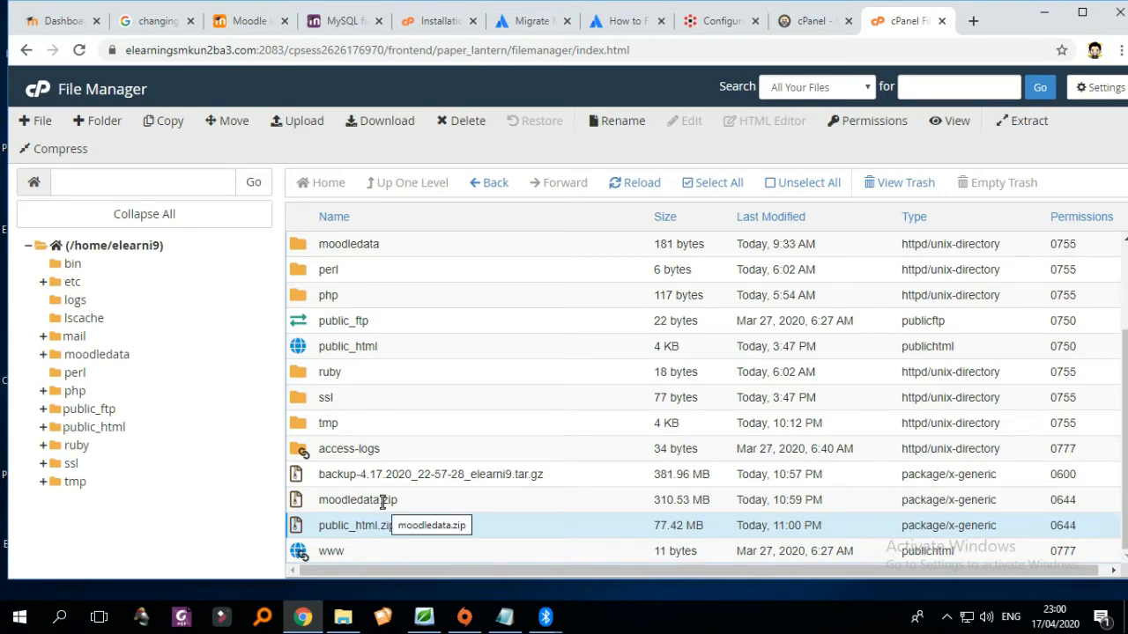
click(383, 501)
click(372, 526)
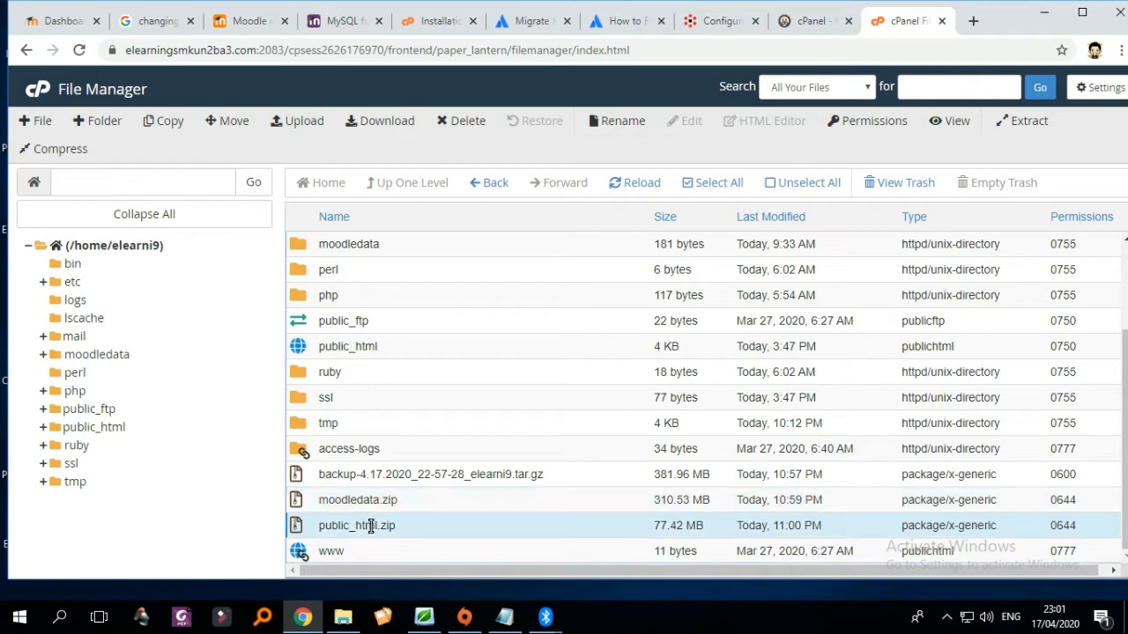
click(51, 98)
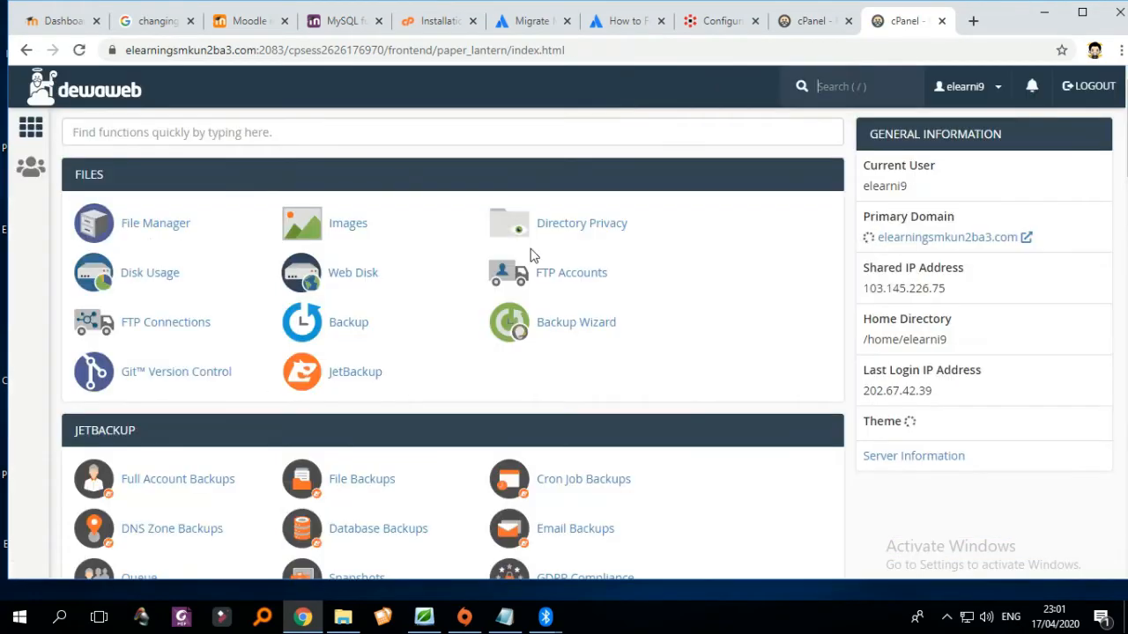
- Launch phpMyAdmin in a new tab from the Databases section
scroll(572, 253, down, 4)
scroll(617, 282, down, 3)
scroll(649, 321, up, 3)
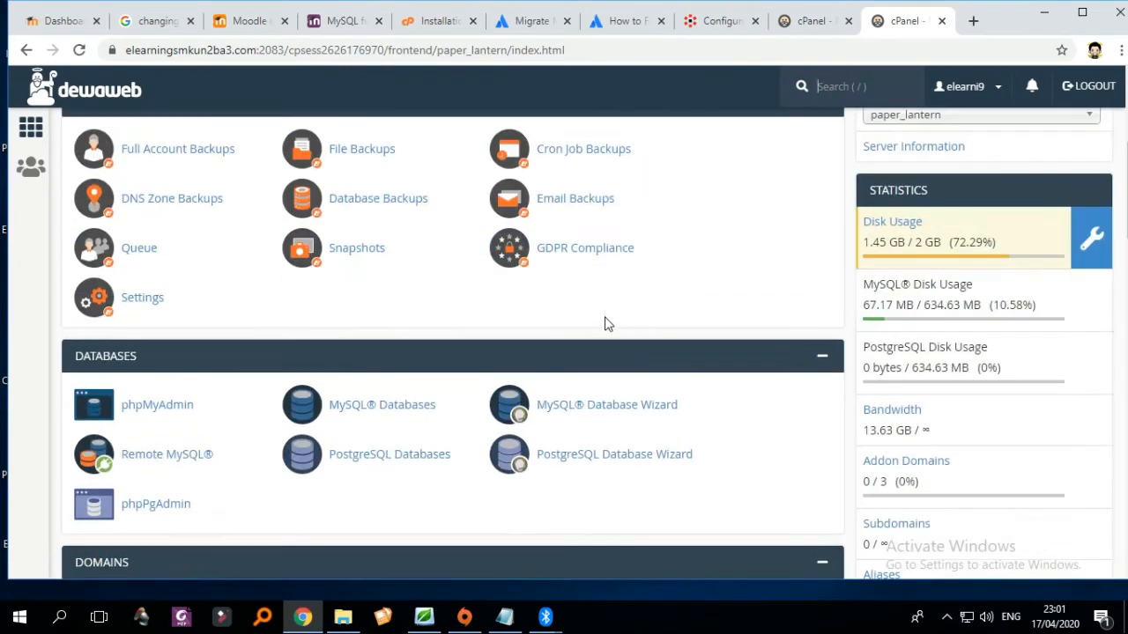
scroll(529, 338, down, 2)
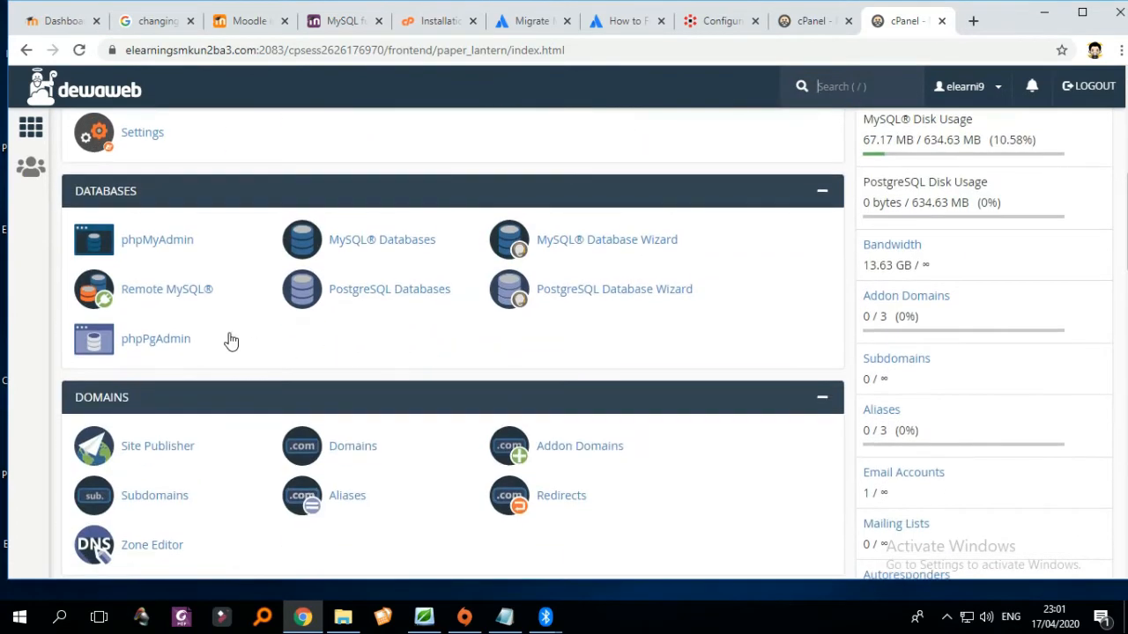
click(157, 249)
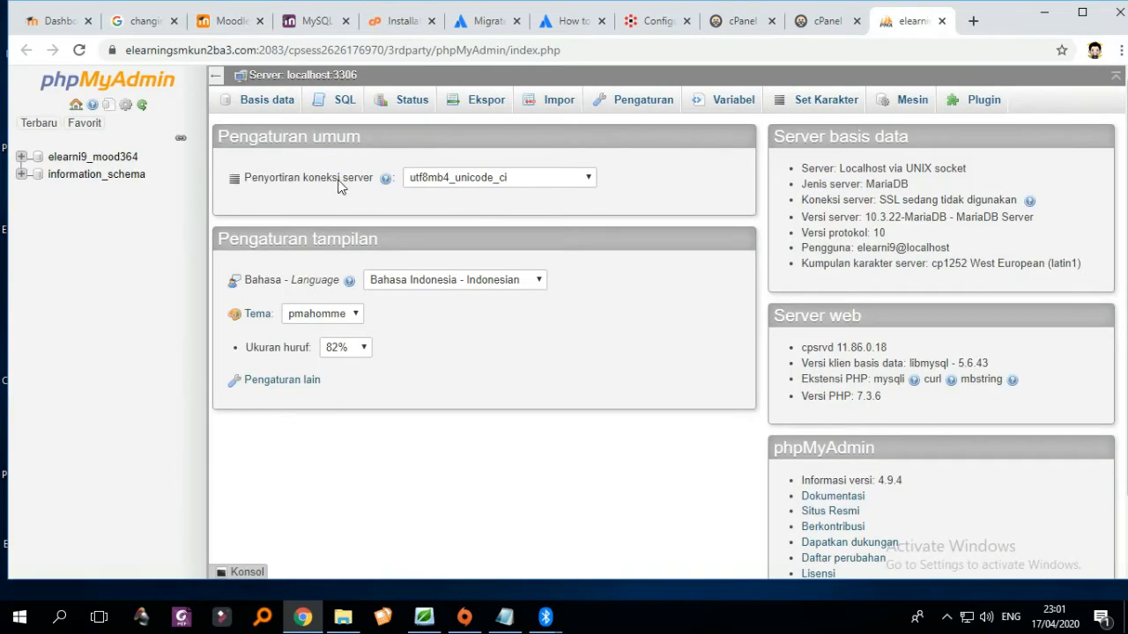
- Export the elearni9_mood364 database as a quick SQL dump
click(106, 161)
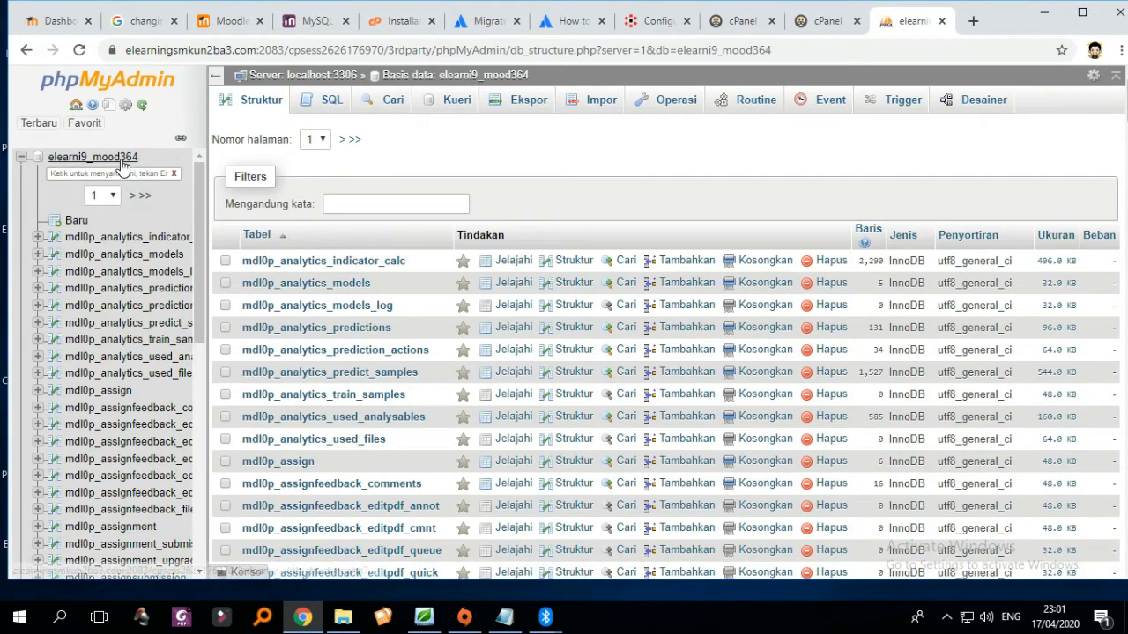
click(528, 104)
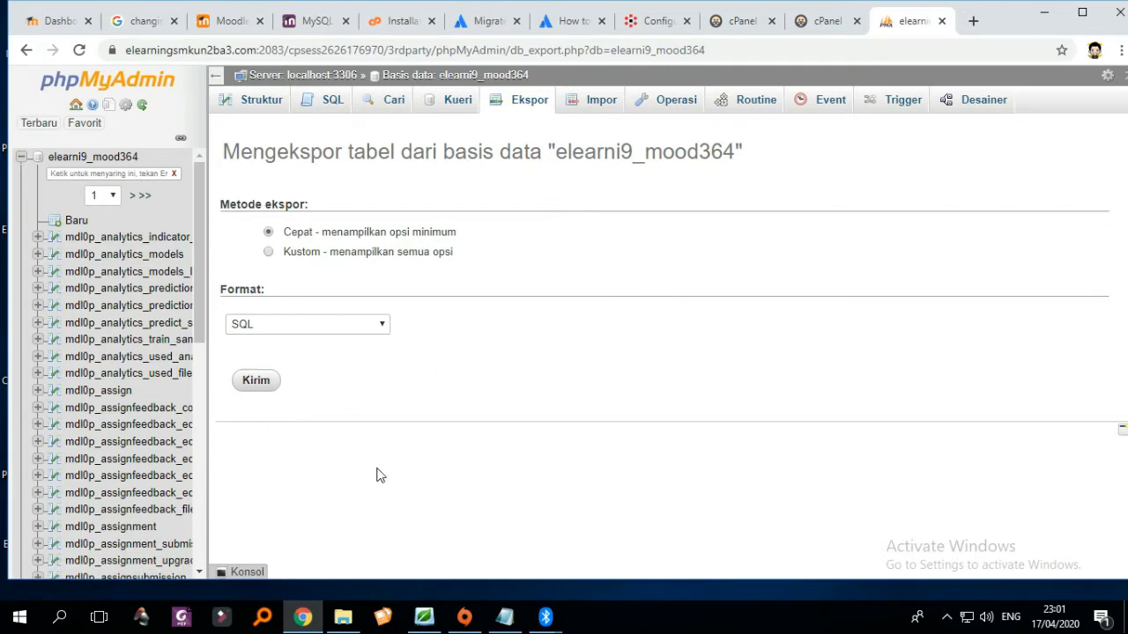
click(256, 382)
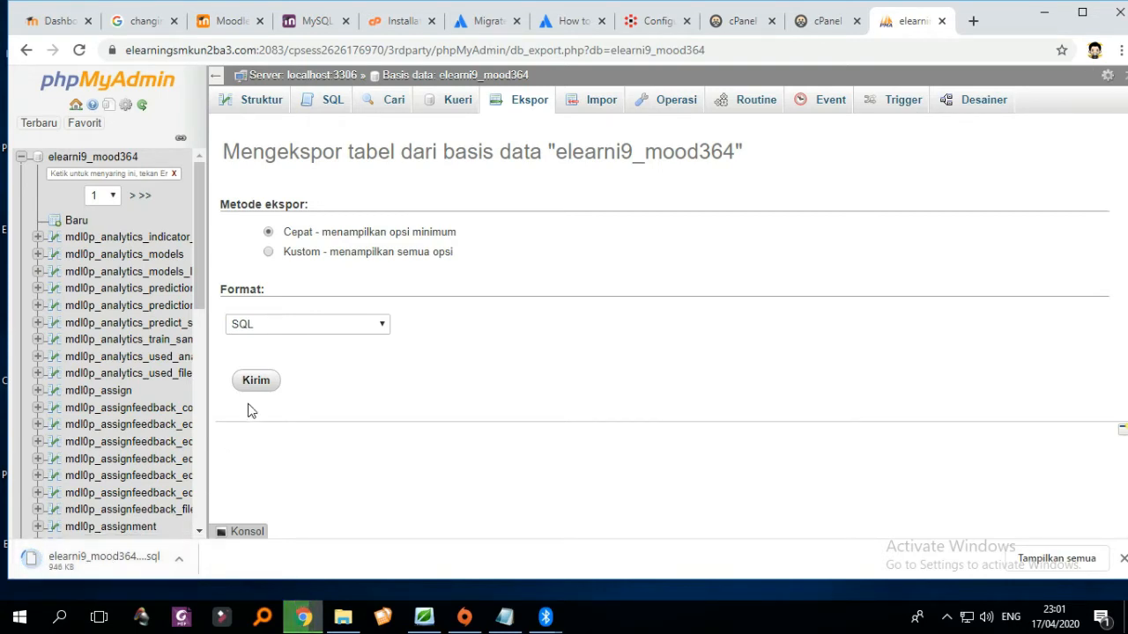
- Switch back to the working cPanel tab and open File Manager
click(828, 26)
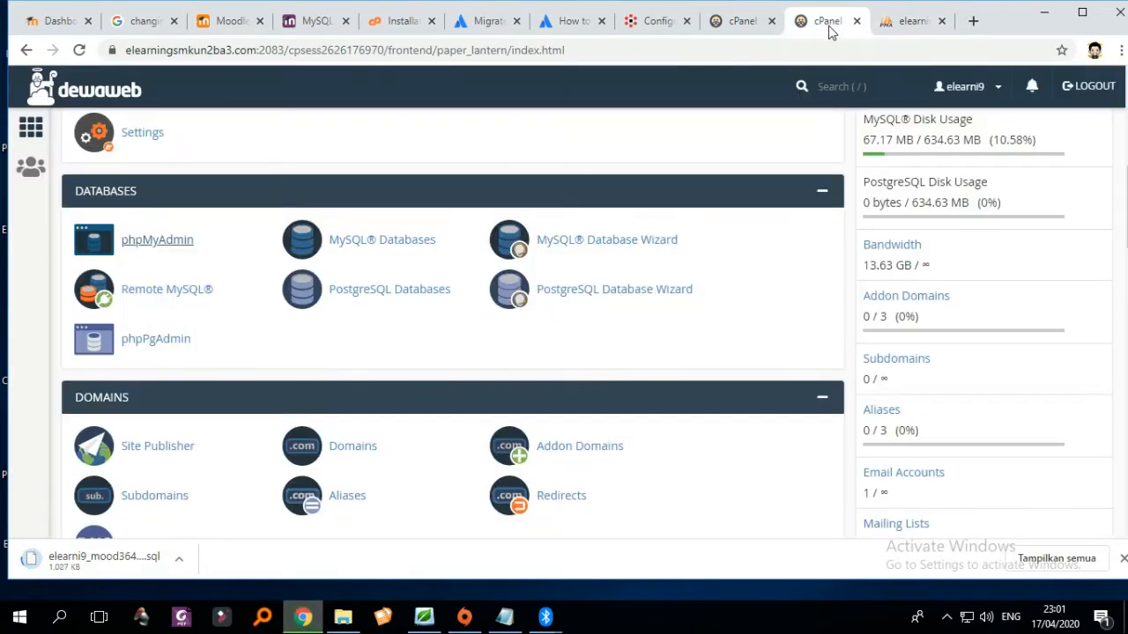
click(744, 22)
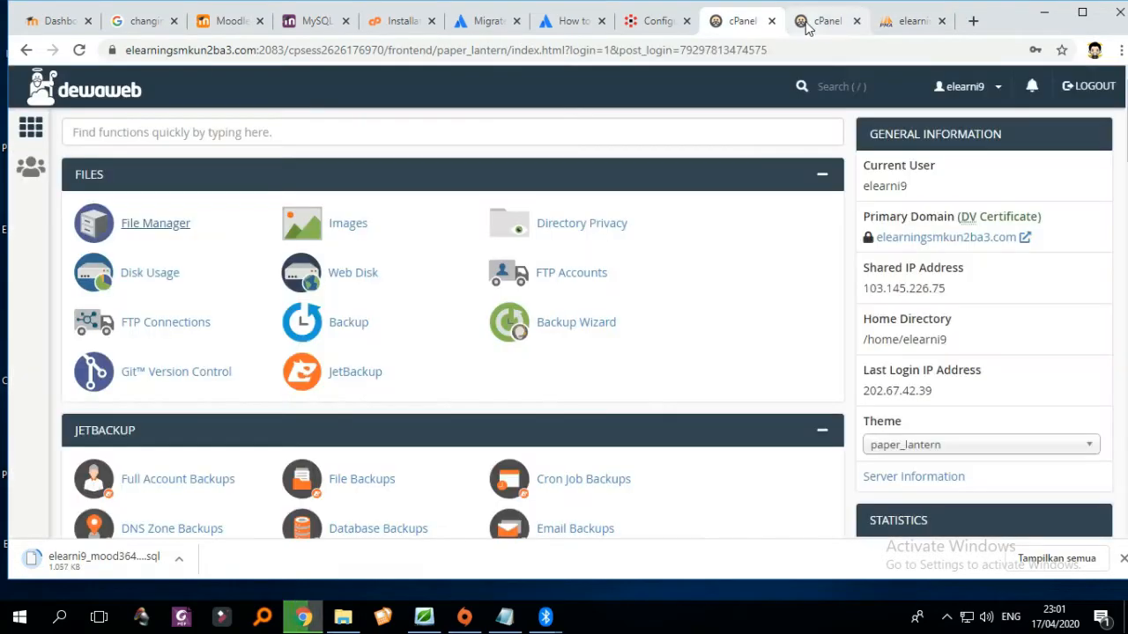
click(824, 22)
scroll(211, 229, up, 6)
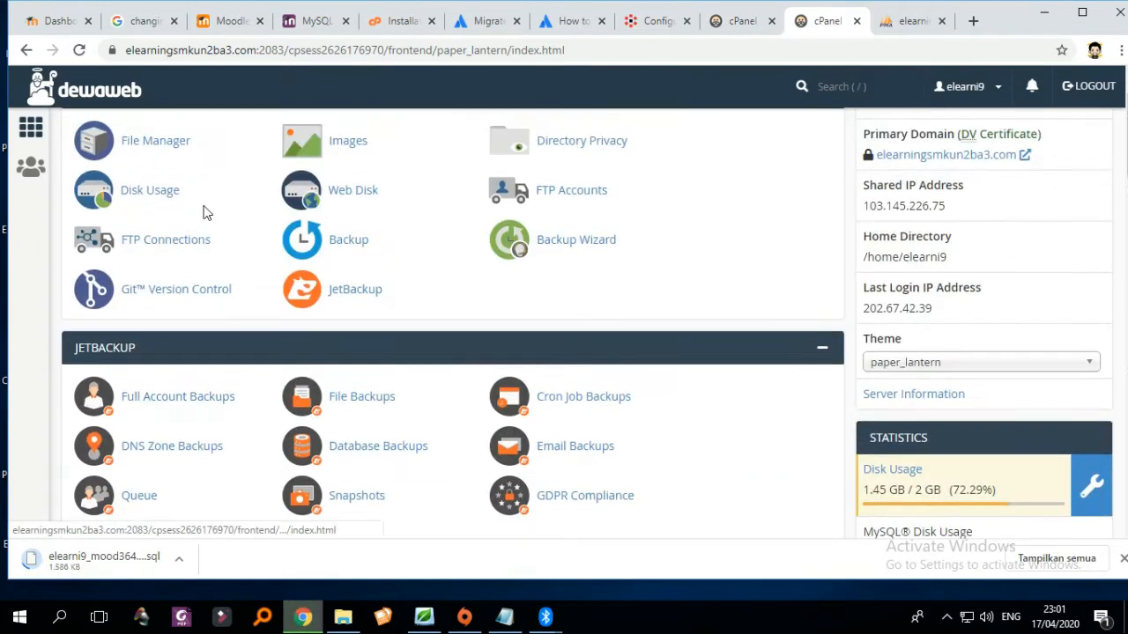
click(171, 226)
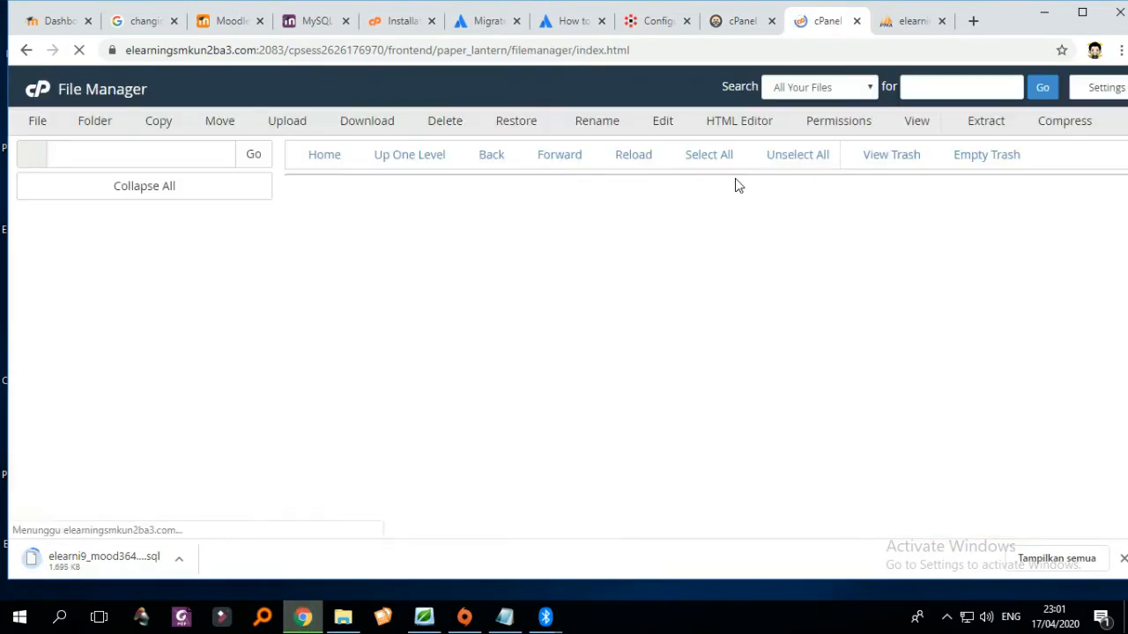
scroll(881, 273, down, 2)
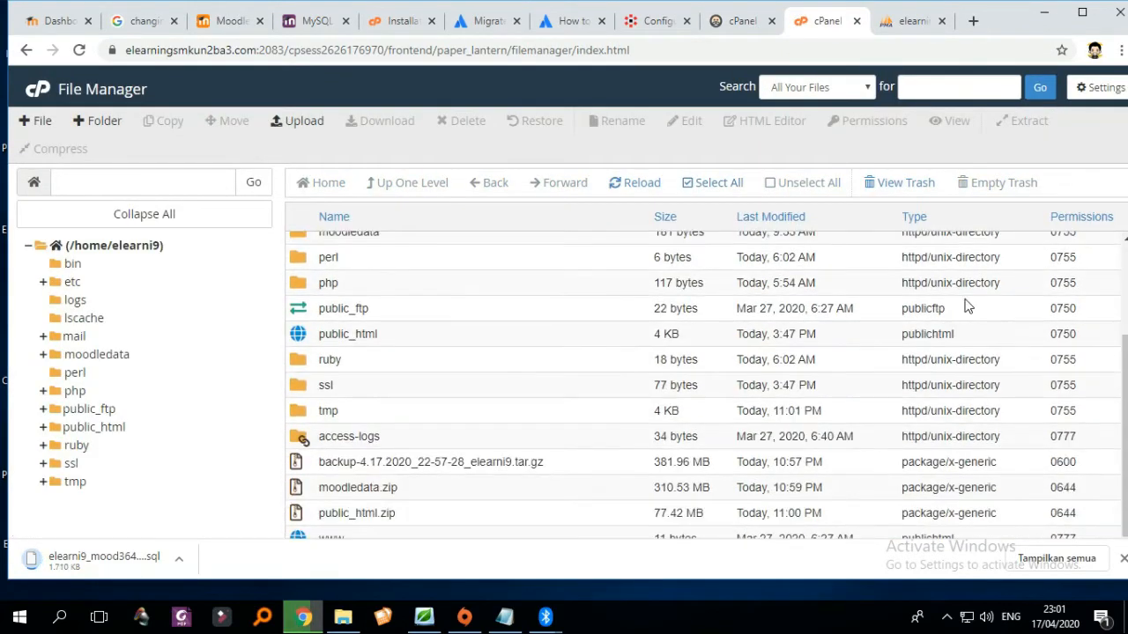
- Download moodledata.zip and public_html.zip to the computer
right_click(362, 490)
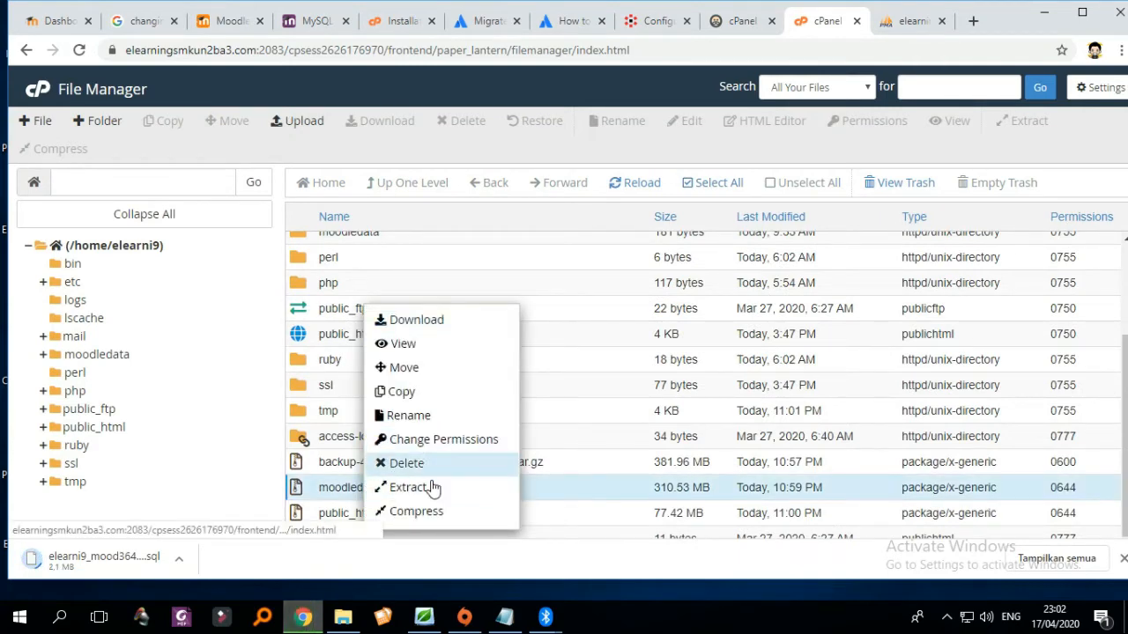
click(439, 322)
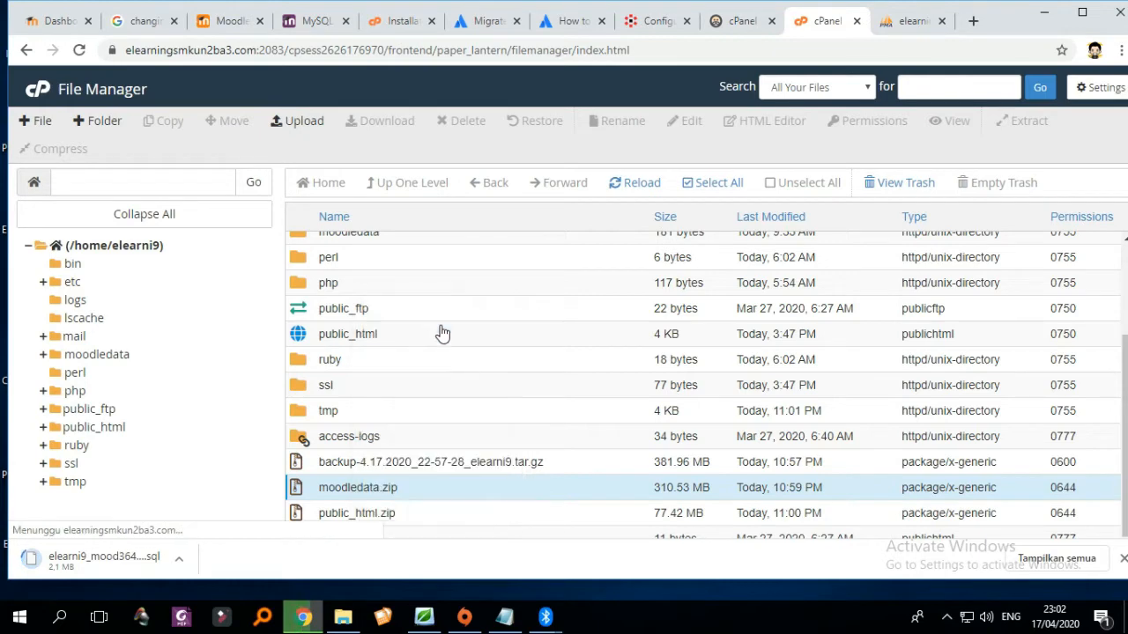
right_click(356, 516)
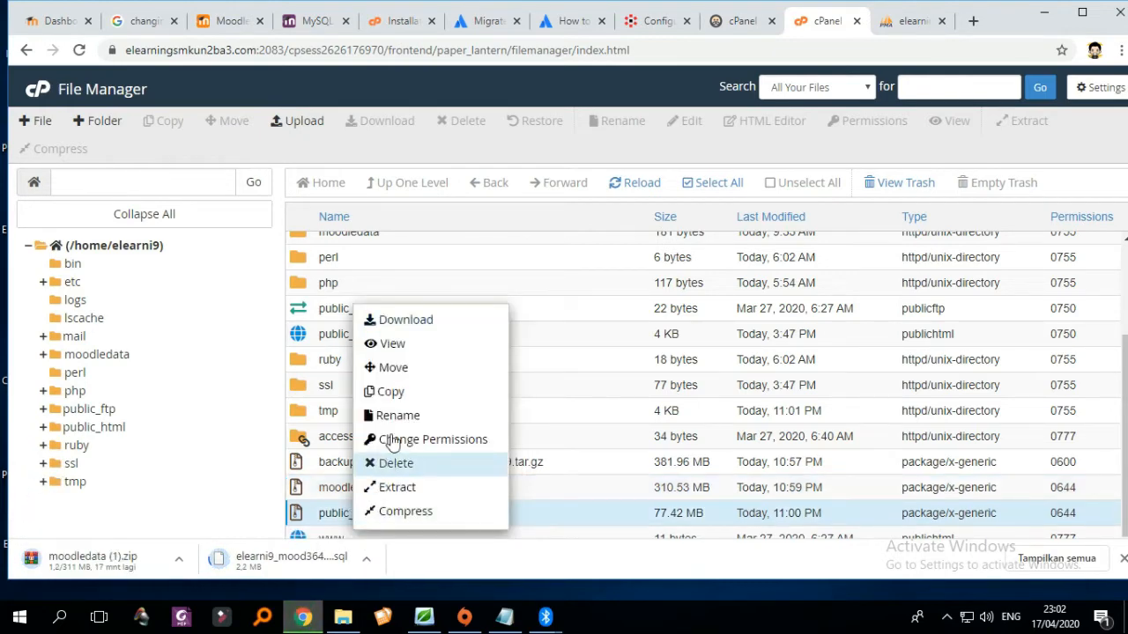
click(421, 324)
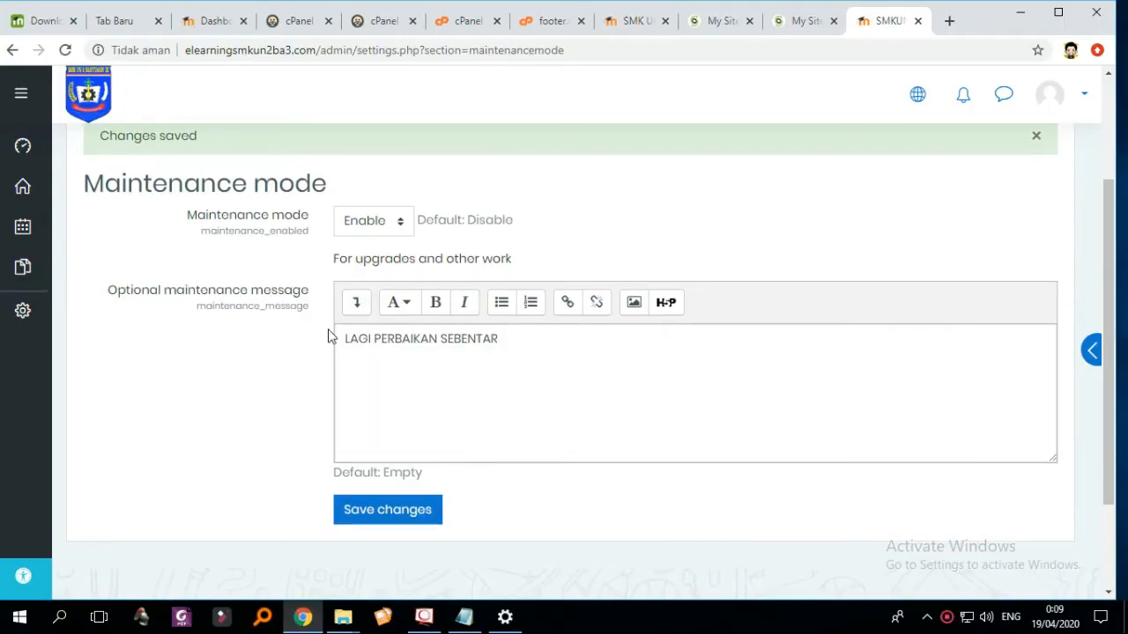
scroll(374, 339, up, 1)
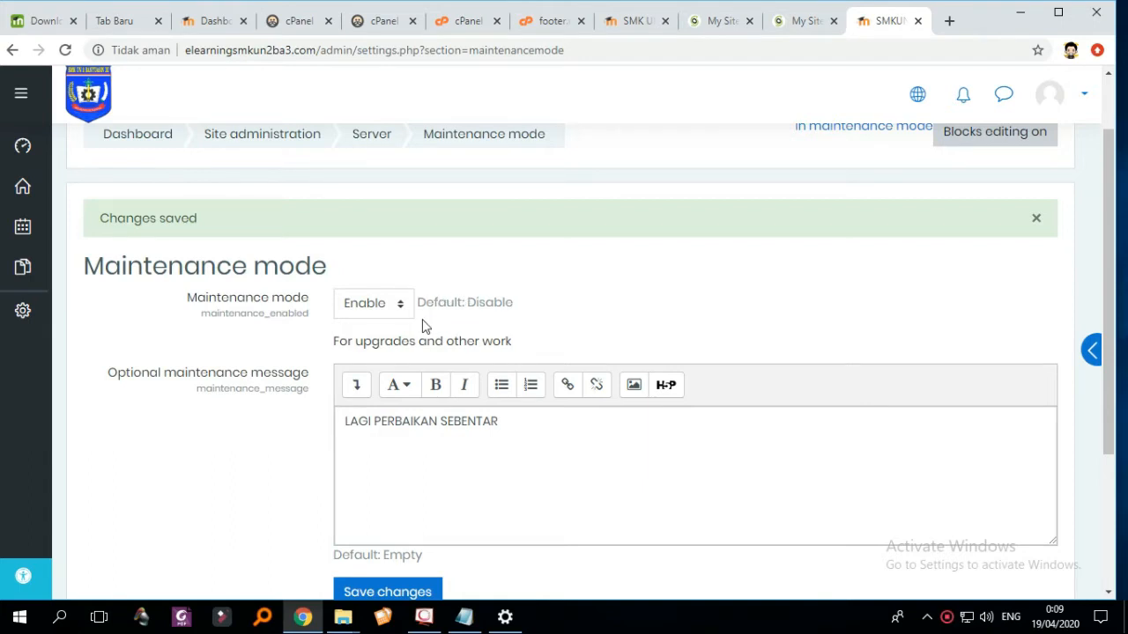
- Set Moodle's Maintenance mode dropdown to Disable and save the change
click(389, 308)
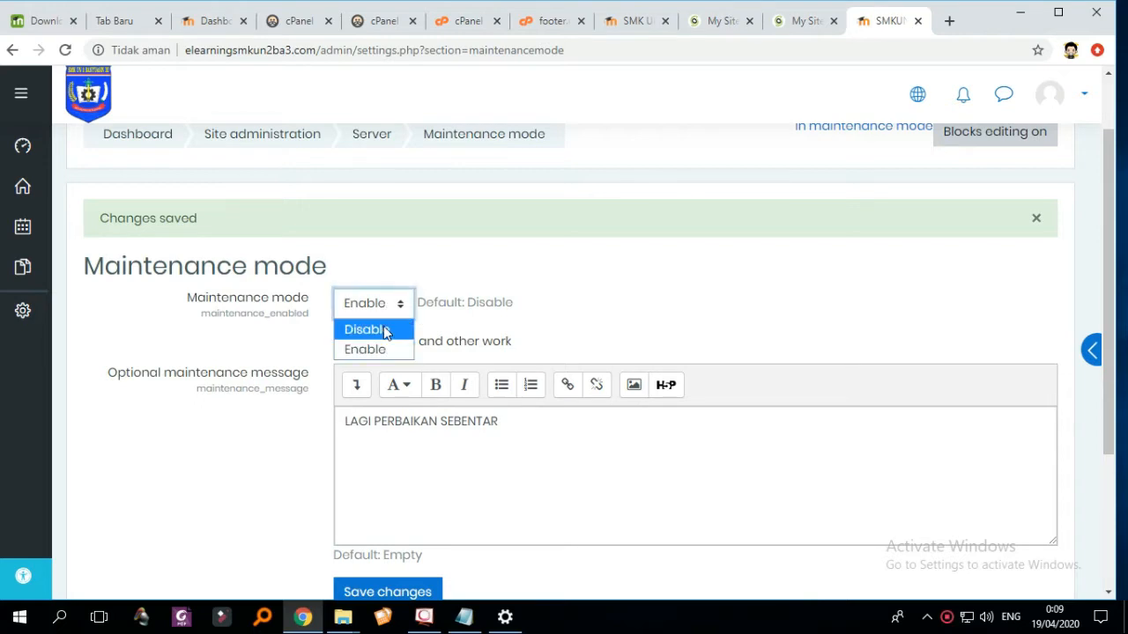
click(384, 330)
scroll(471, 324, down, 1)
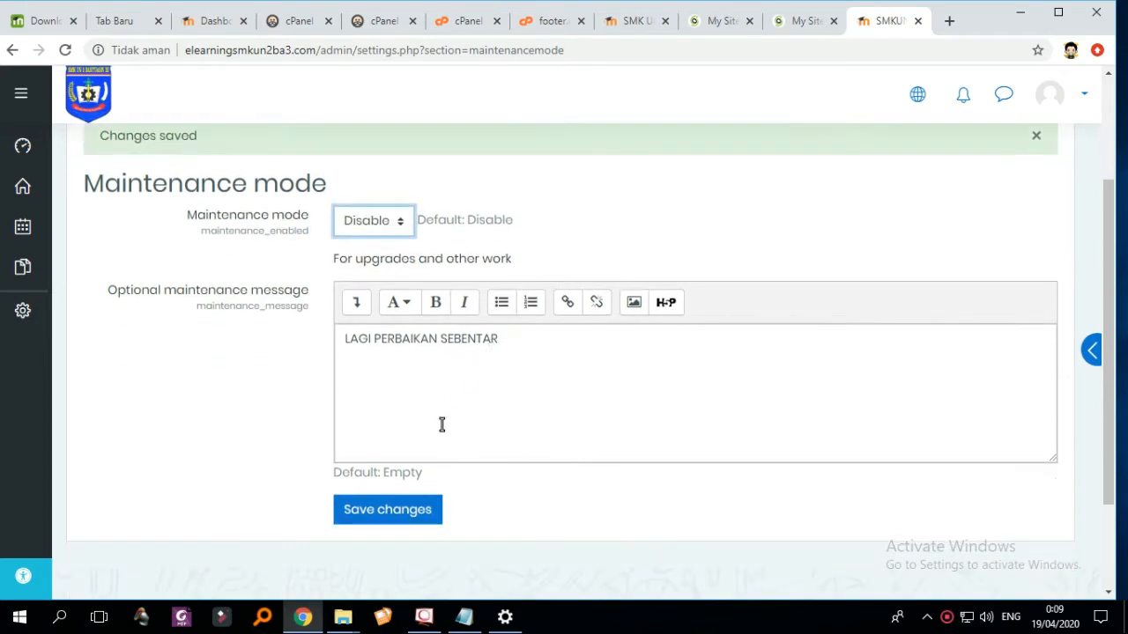
click(395, 513)
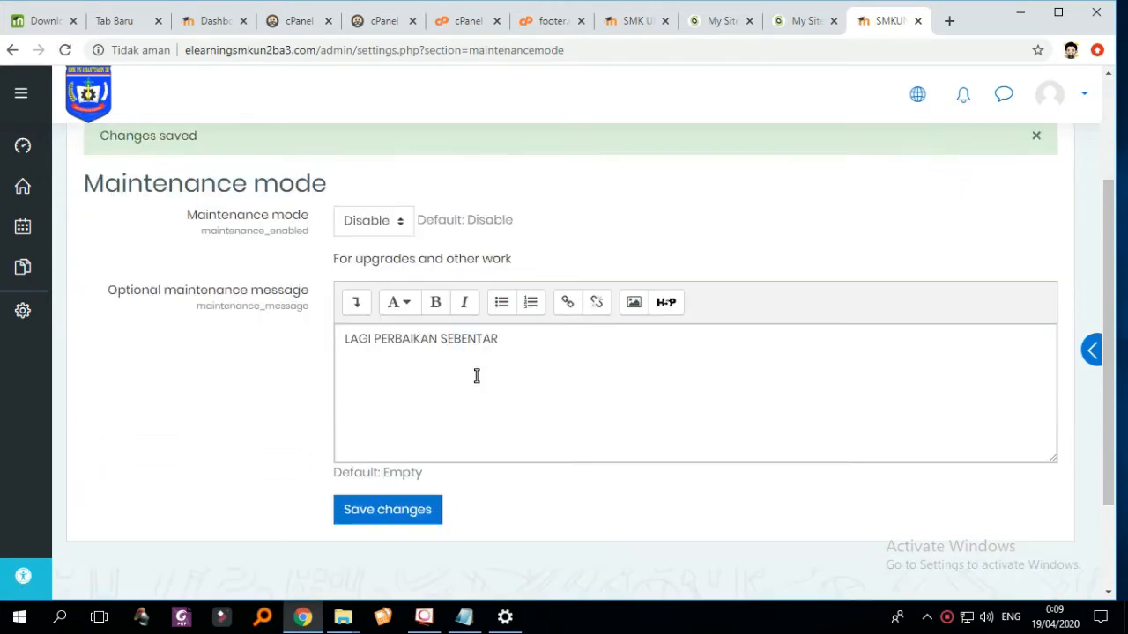
scroll(467, 368, down, 1)
scroll(496, 371, up, 2)
scroll(390, 453, down, 1)
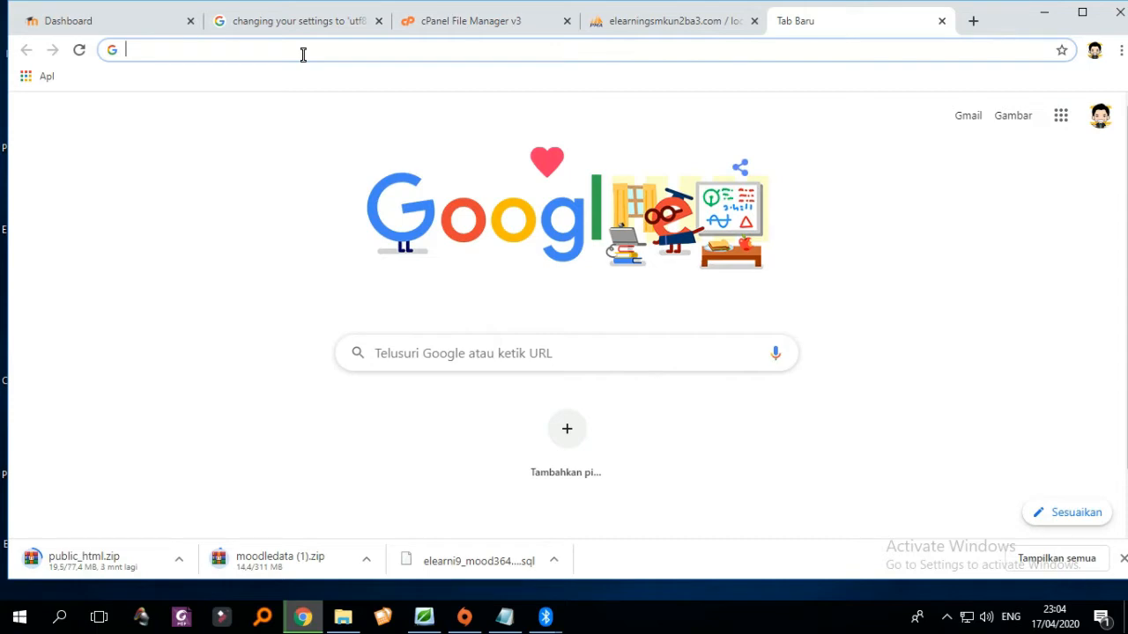
- Search Google for 'siteground' and open the SiteGround homepage from the results
text(site)
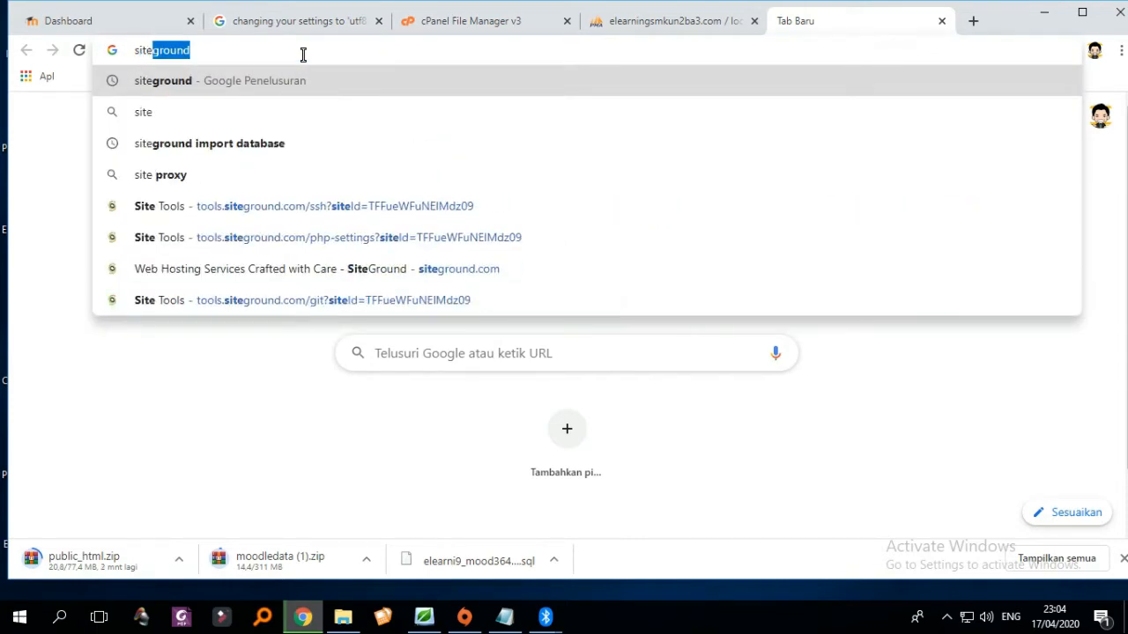
click(291, 81)
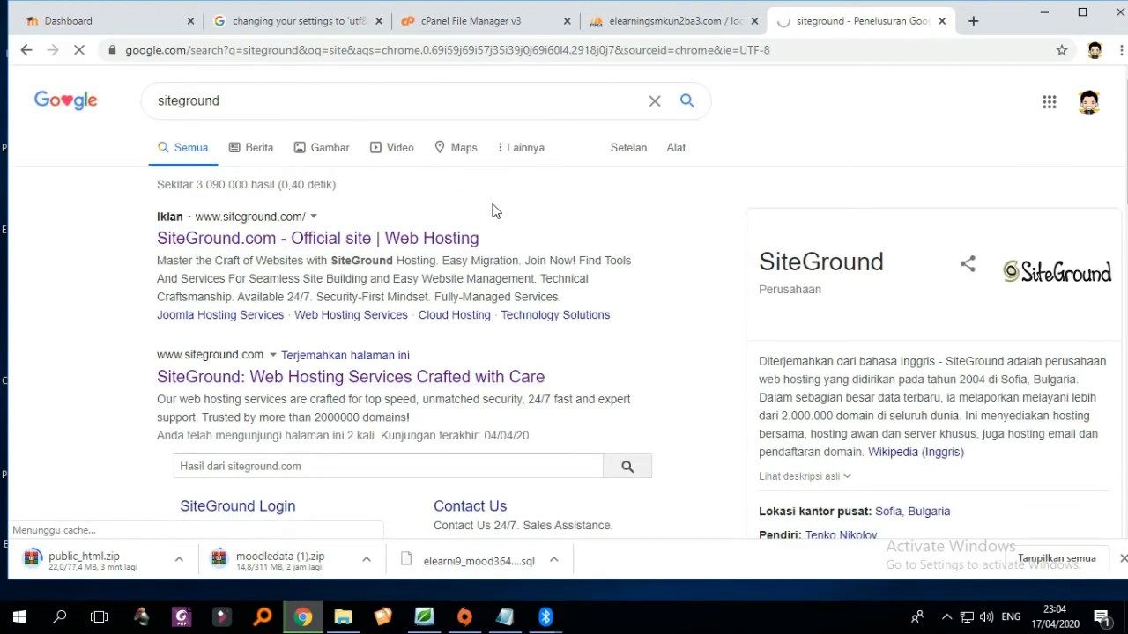
scroll(552, 217, down, 5)
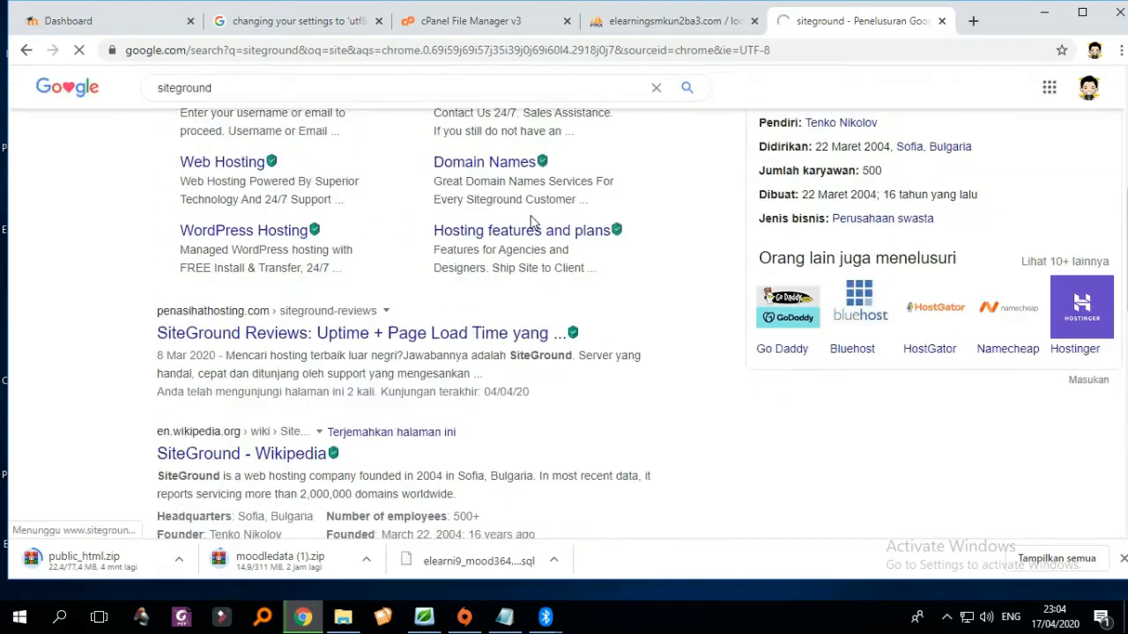
scroll(532, 224, up, 5)
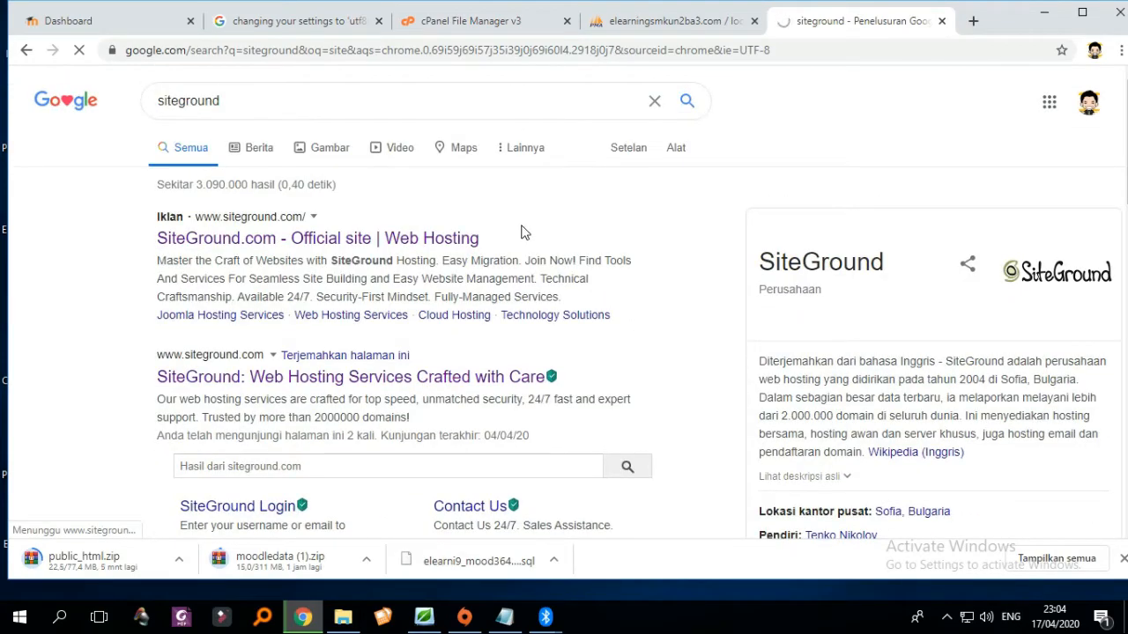
scroll(521, 232, down, 3)
scroll(520, 232, up, 3)
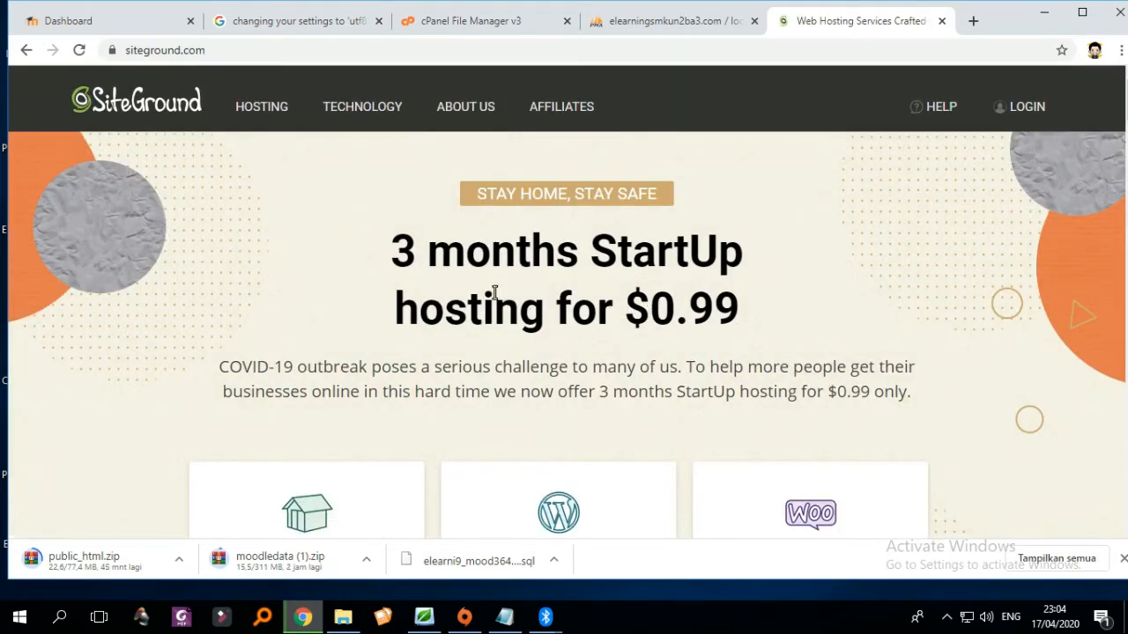
scroll(494, 282, down, 3)
scroll(528, 282, up, 2)
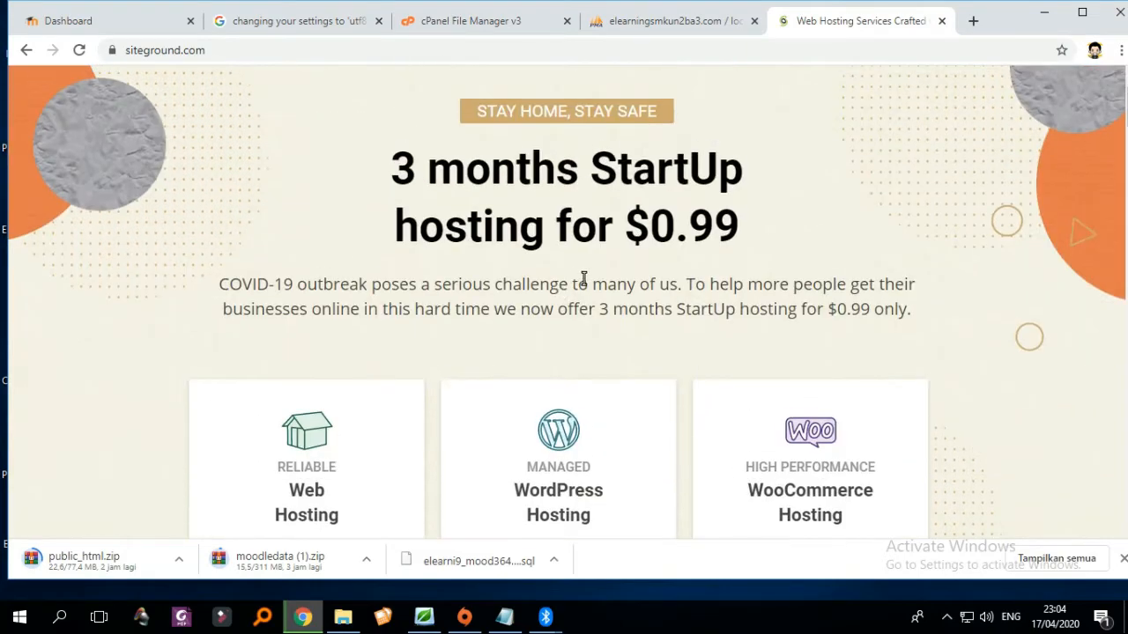
scroll(616, 284, up, 1)
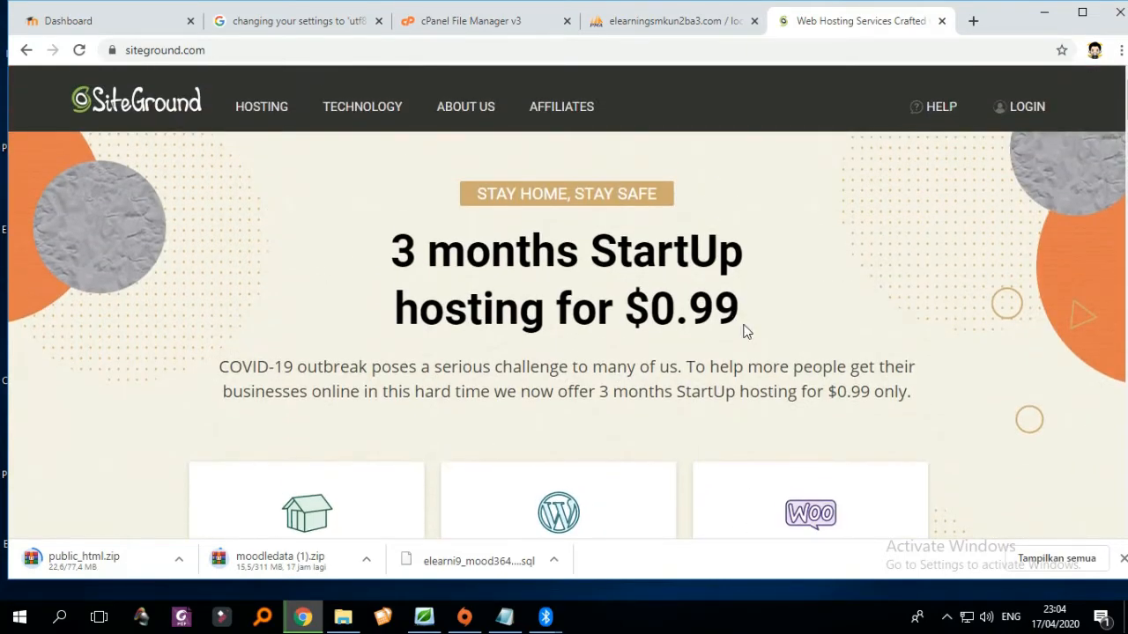
- Log in to the SiteGround account with its password and start setting up a new site
click(1013, 108)
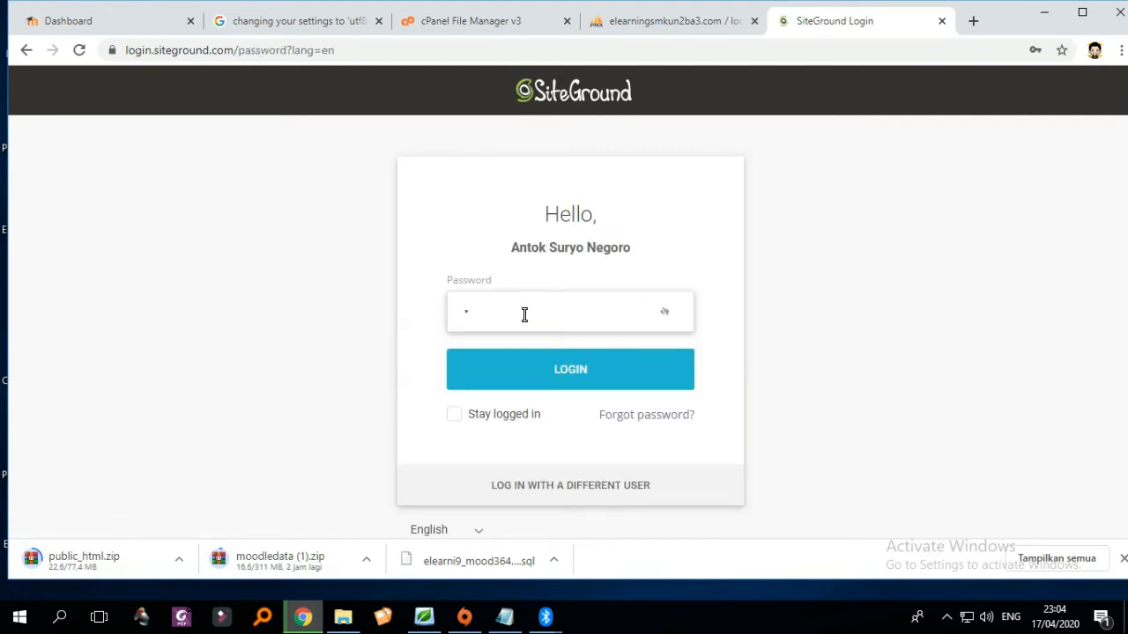
text(•••••)
key(Return)
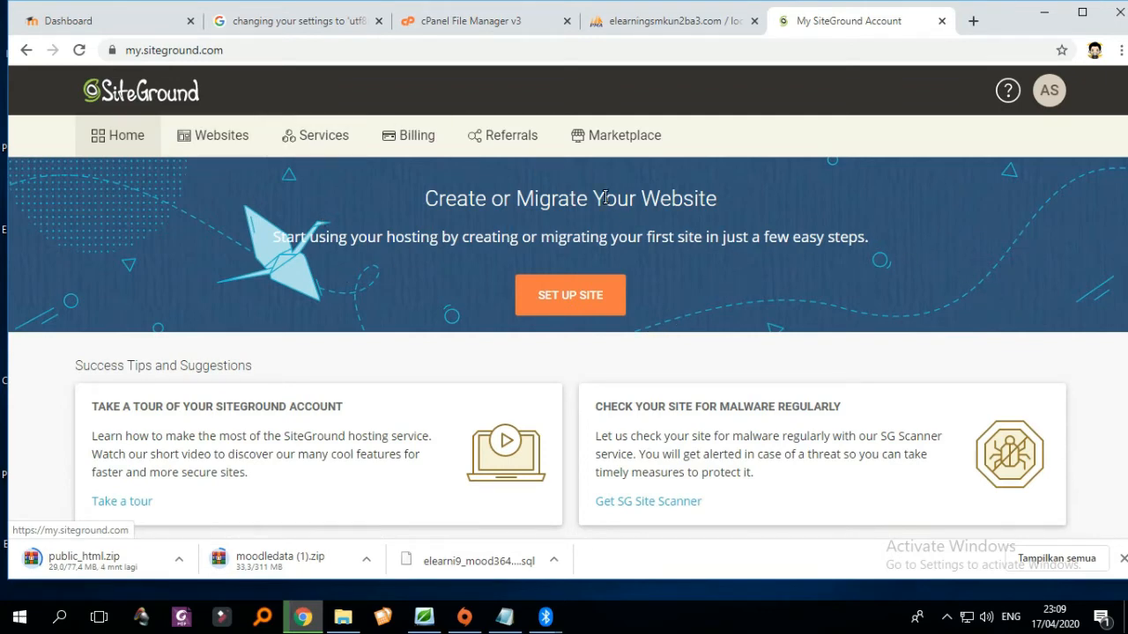
scroll(674, 238, down, 4)
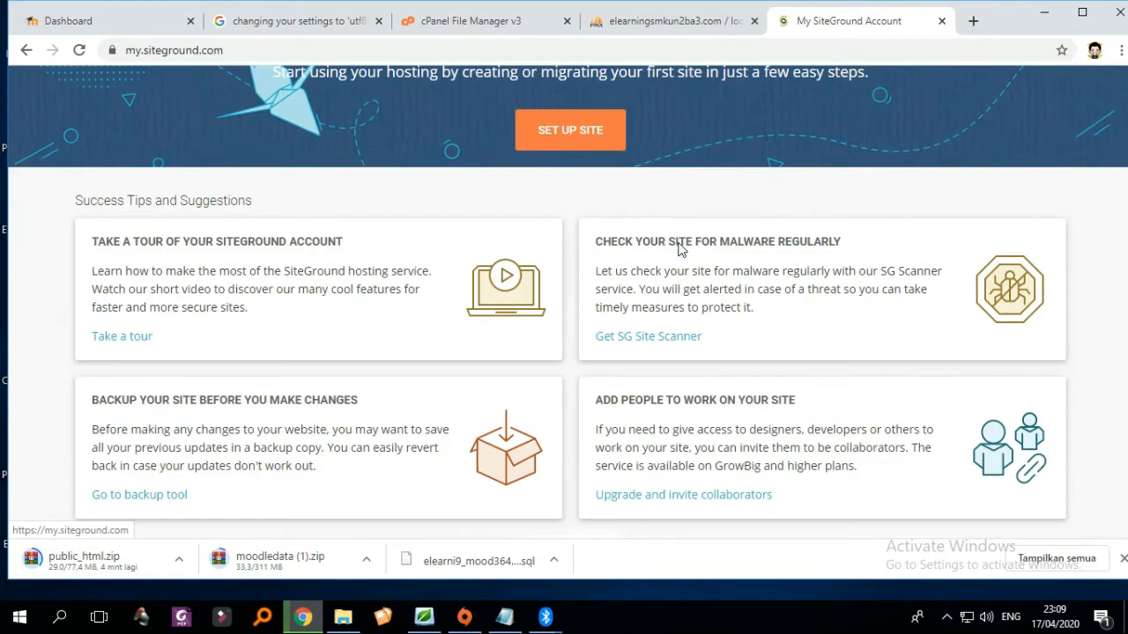
scroll(683, 249, up, 4)
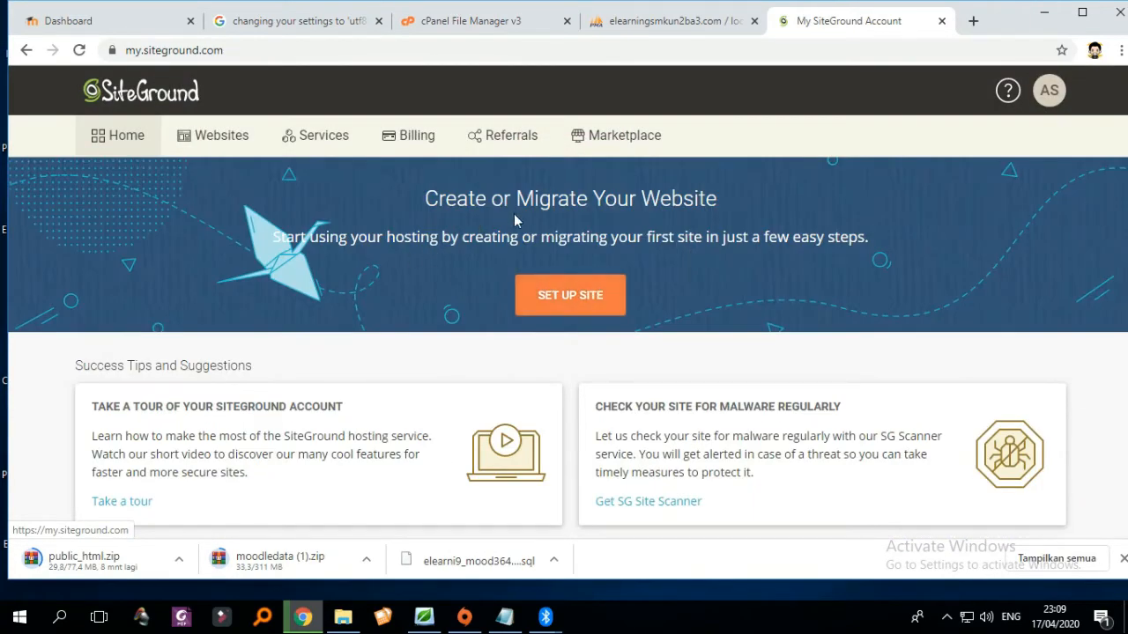
click(570, 299)
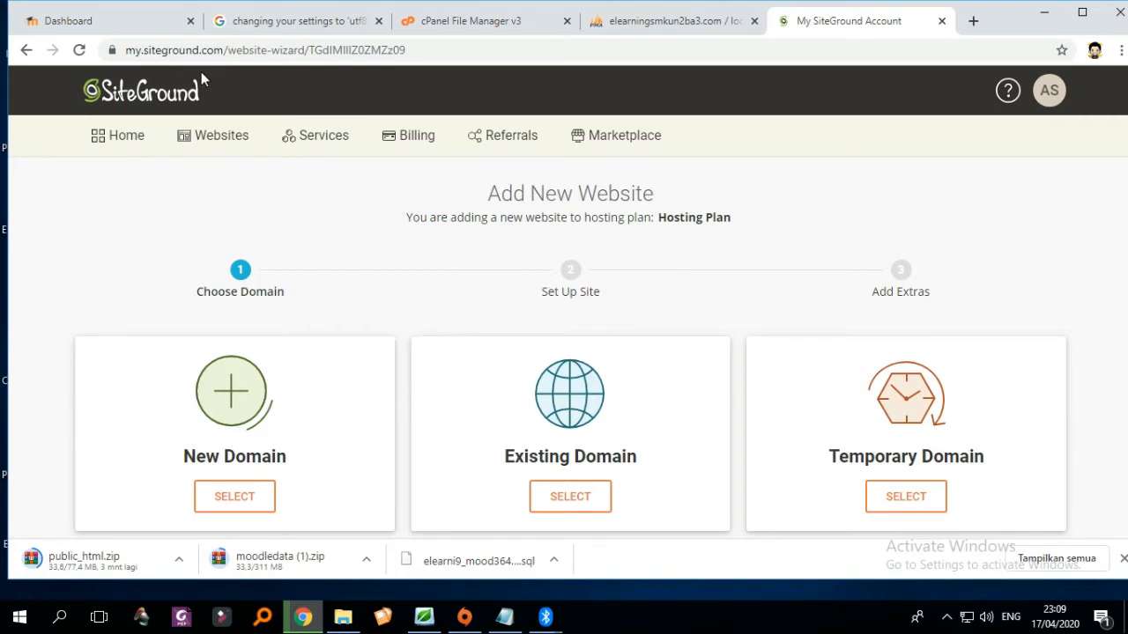
- Pick the free sg-host.com Temporary Domain option for the new website
scroll(599, 352, down, 2)
scroll(610, 374, up, 2)
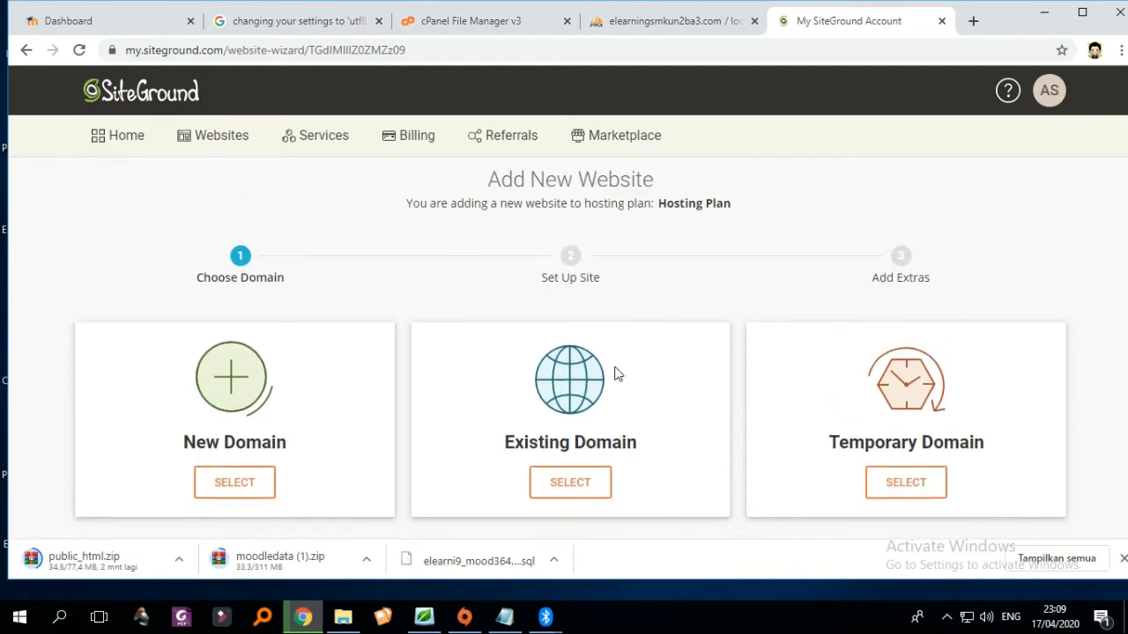
scroll(599, 381, down, 2)
scroll(458, 401, up, 2)
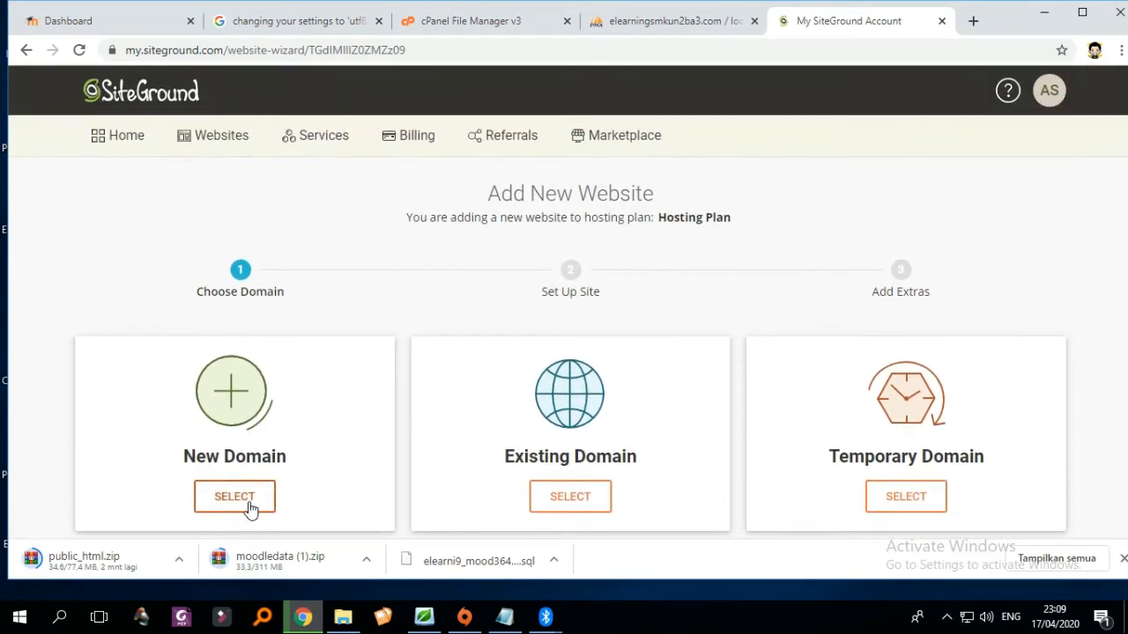
scroll(528, 459, down, 2)
scroll(644, 420, up, 2)
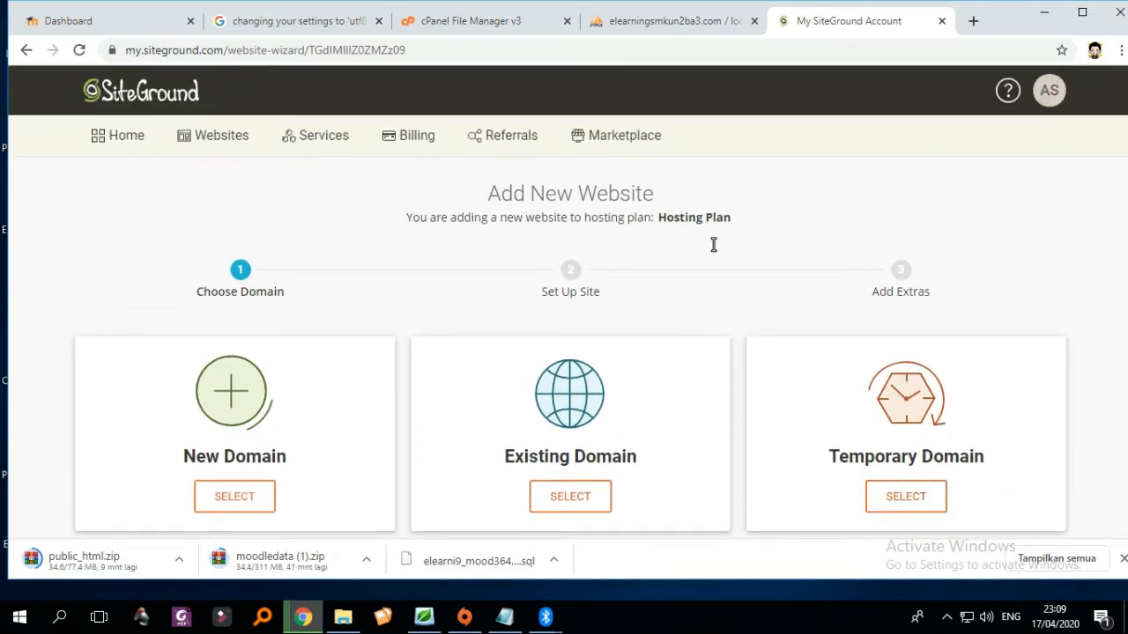
scroll(851, 456, down, 1)
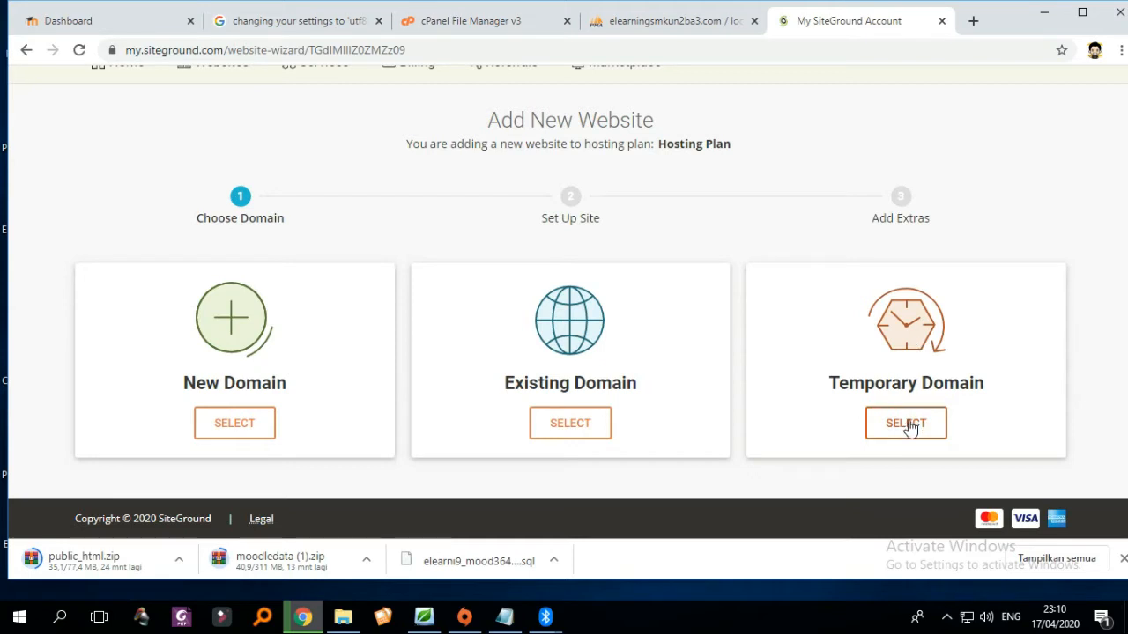
scroll(908, 427, up, 1)
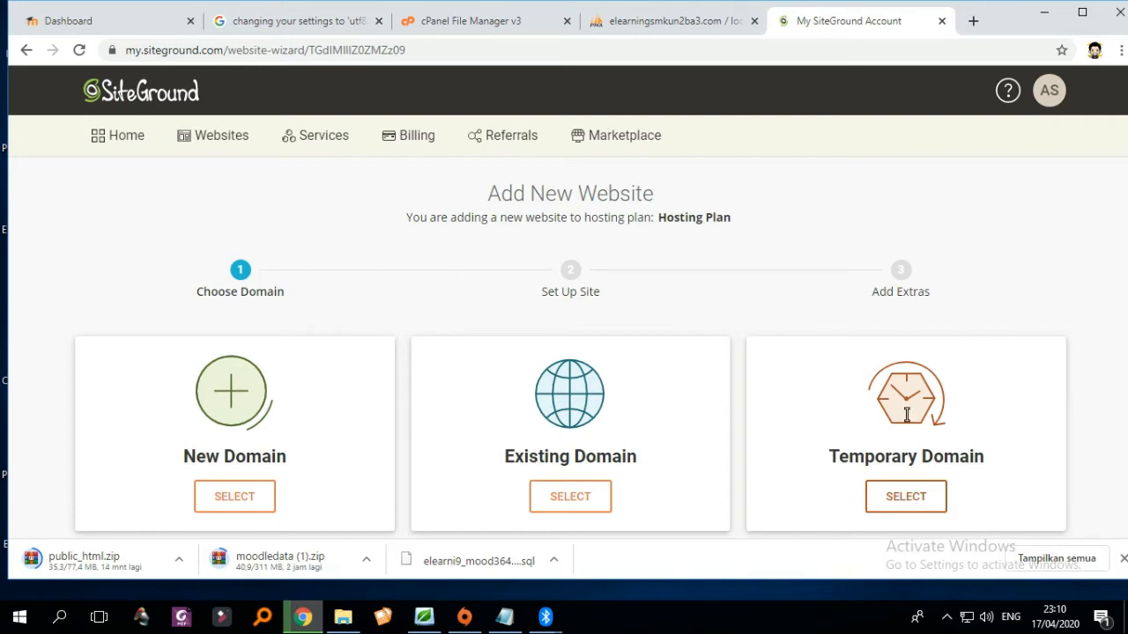
scroll(956, 441, down, 1)
scroll(839, 379, up, 1)
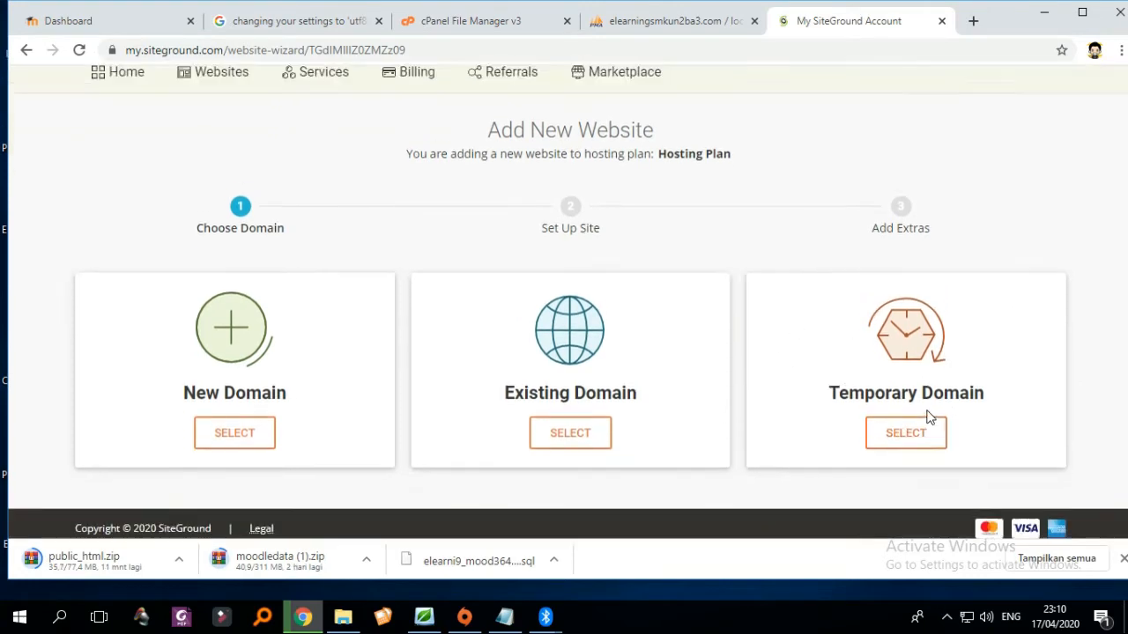
scroll(964, 414, down, 1)
scroll(964, 446, up, 1)
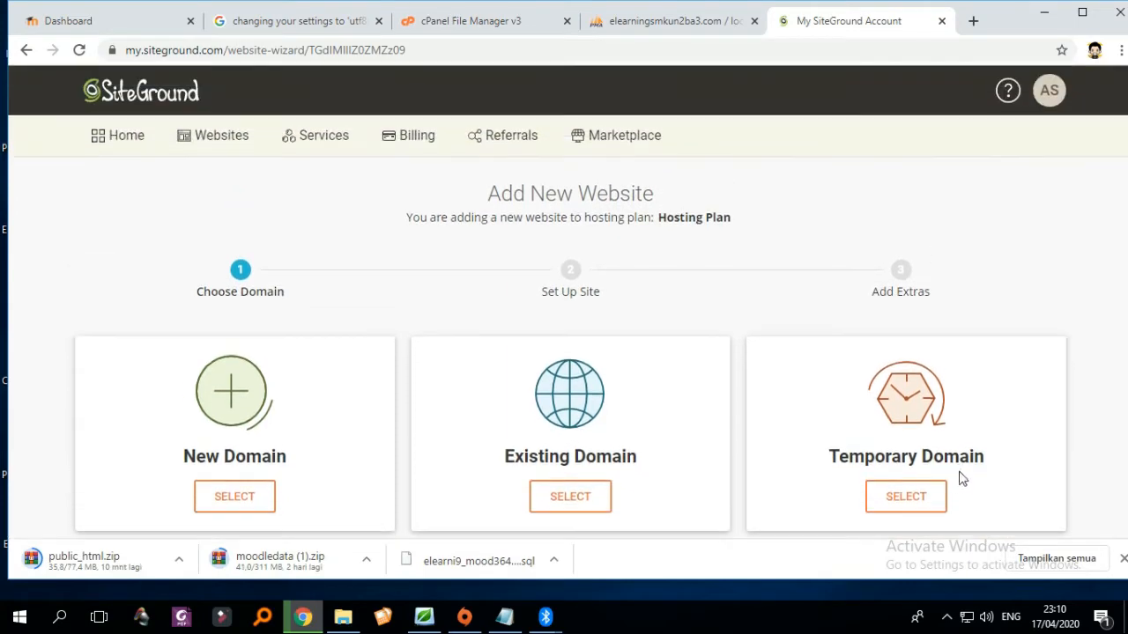
click(916, 500)
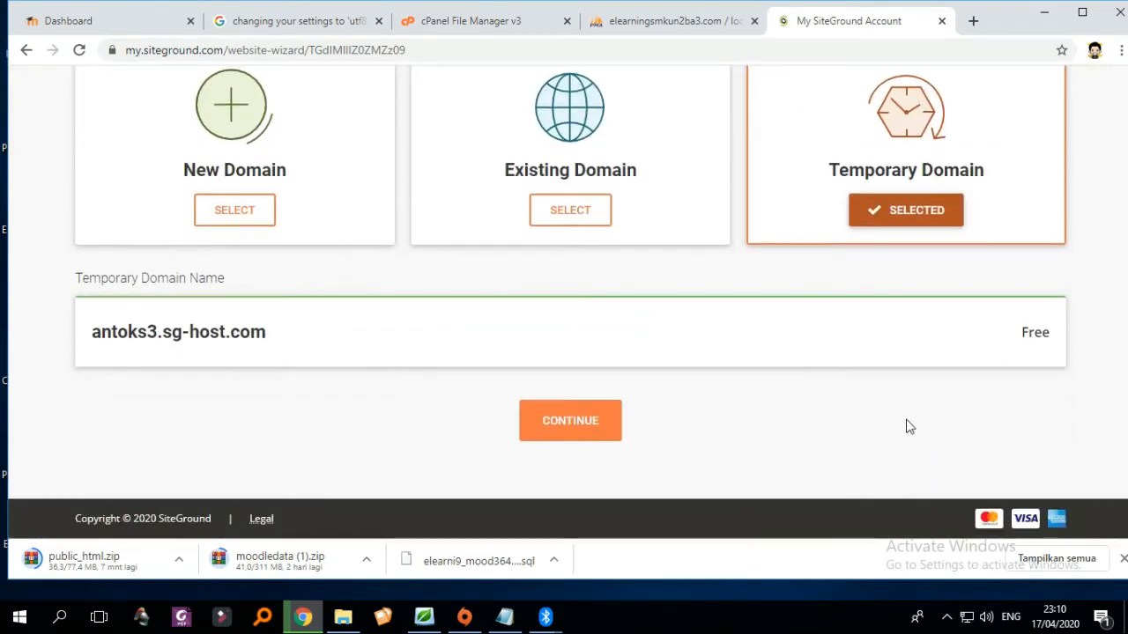
scroll(889, 433, up, 2)
scroll(810, 453, down, 1)
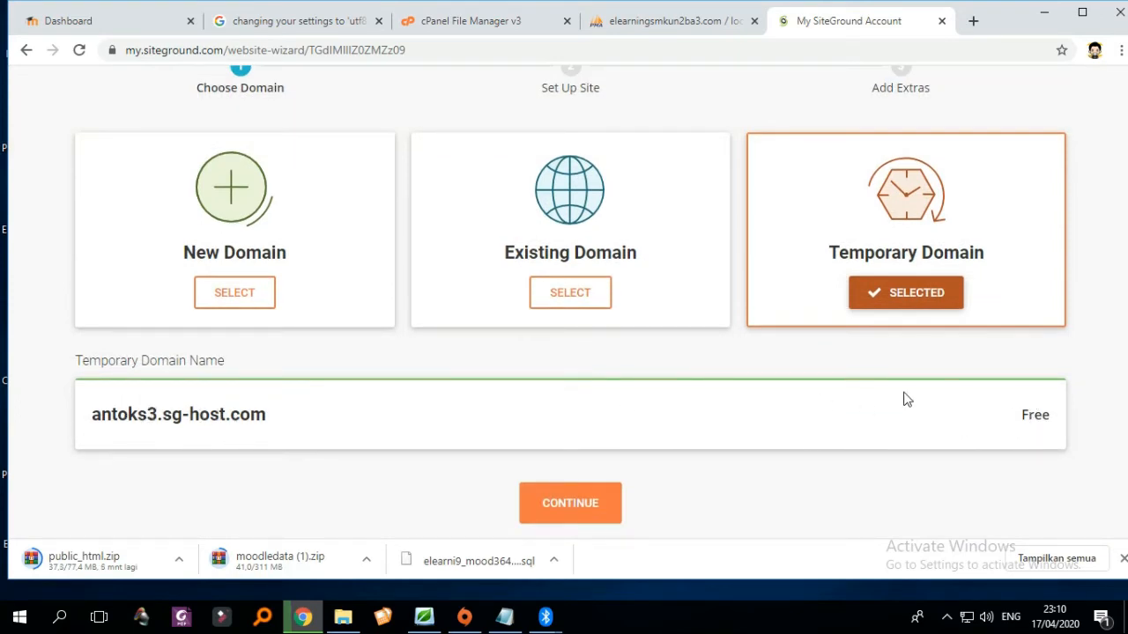
- Confirm the temporary domain and look at the Migrate Website option on the site setup step
click(591, 520)
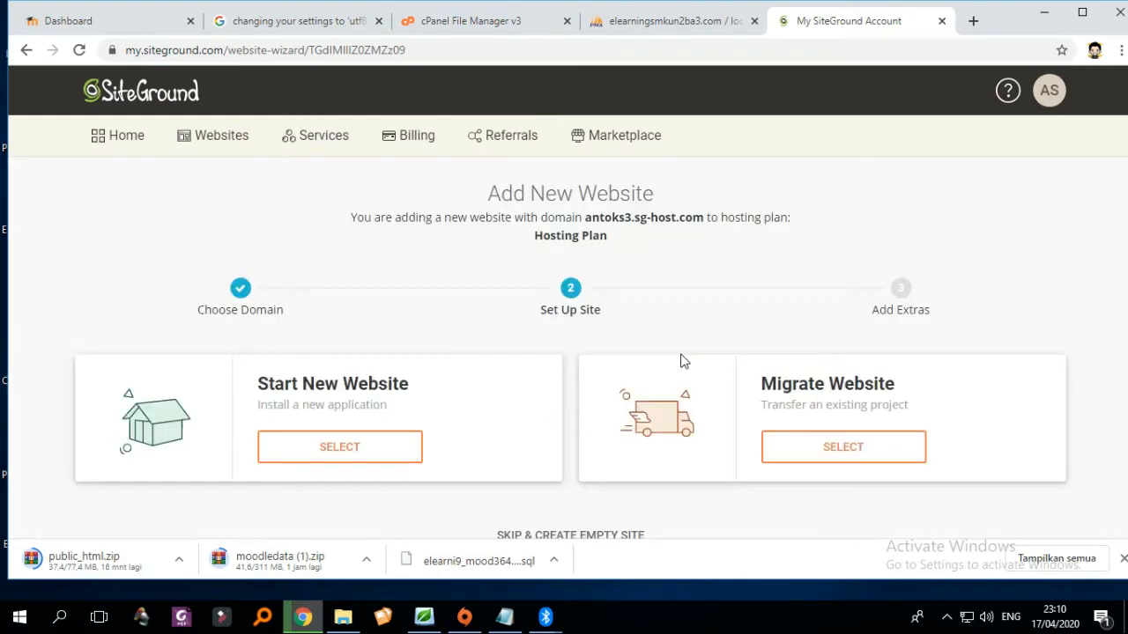
scroll(692, 384, down, 1)
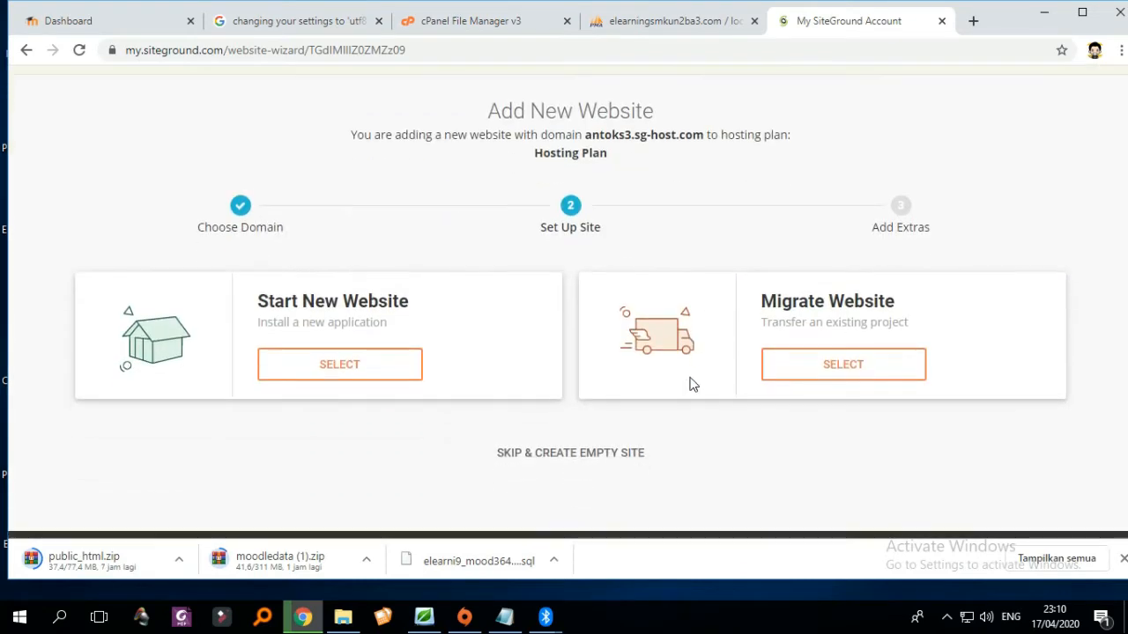
scroll(683, 388, up, 1)
scroll(755, 453, down, 1)
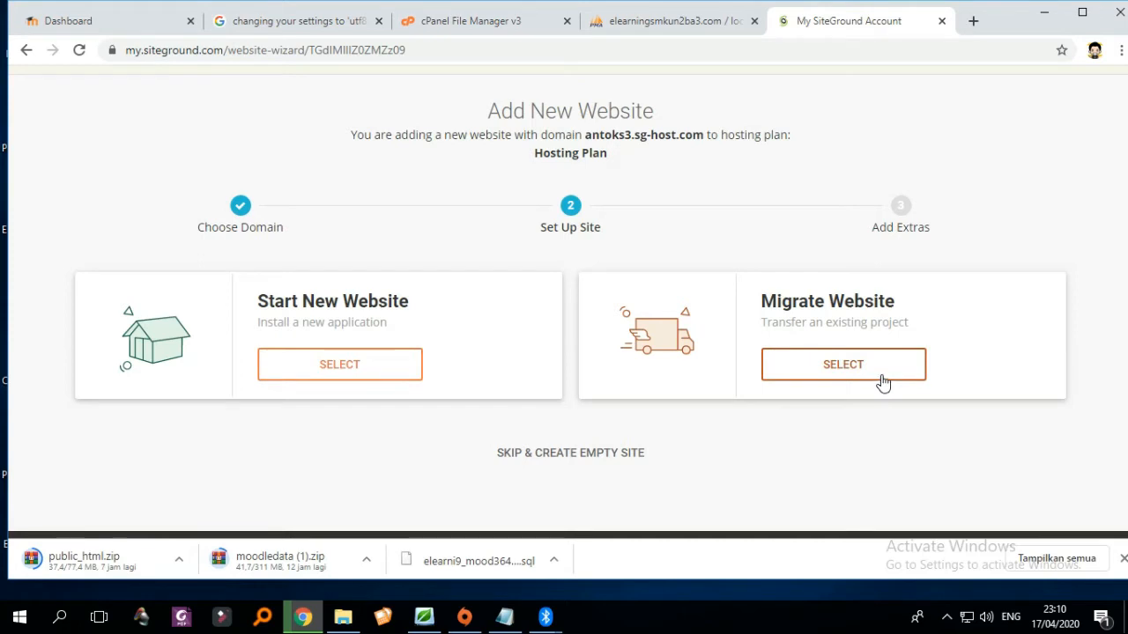
click(882, 380)
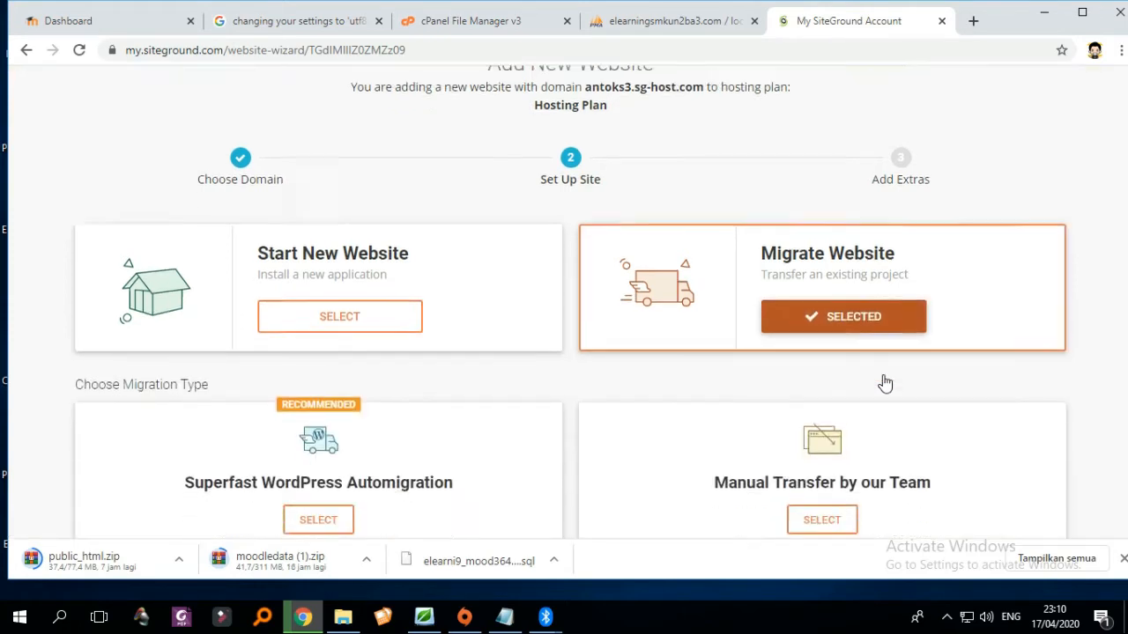
- Choose Start New Website instead of migrating, revealing the application choices
scroll(808, 365, down, 2)
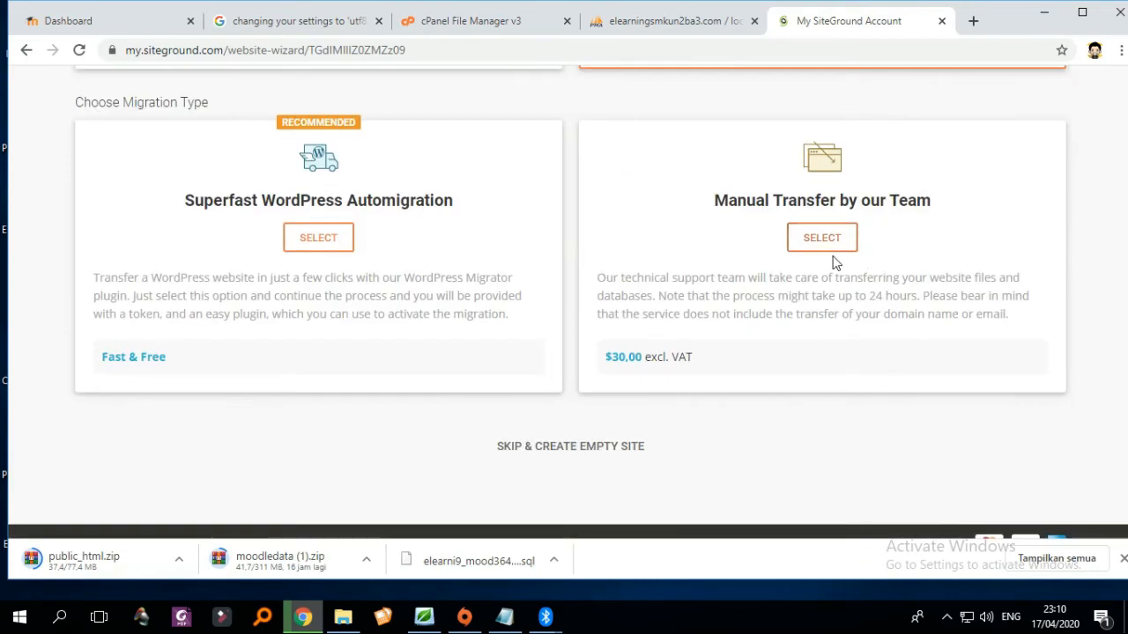
scroll(835, 272, up, 1)
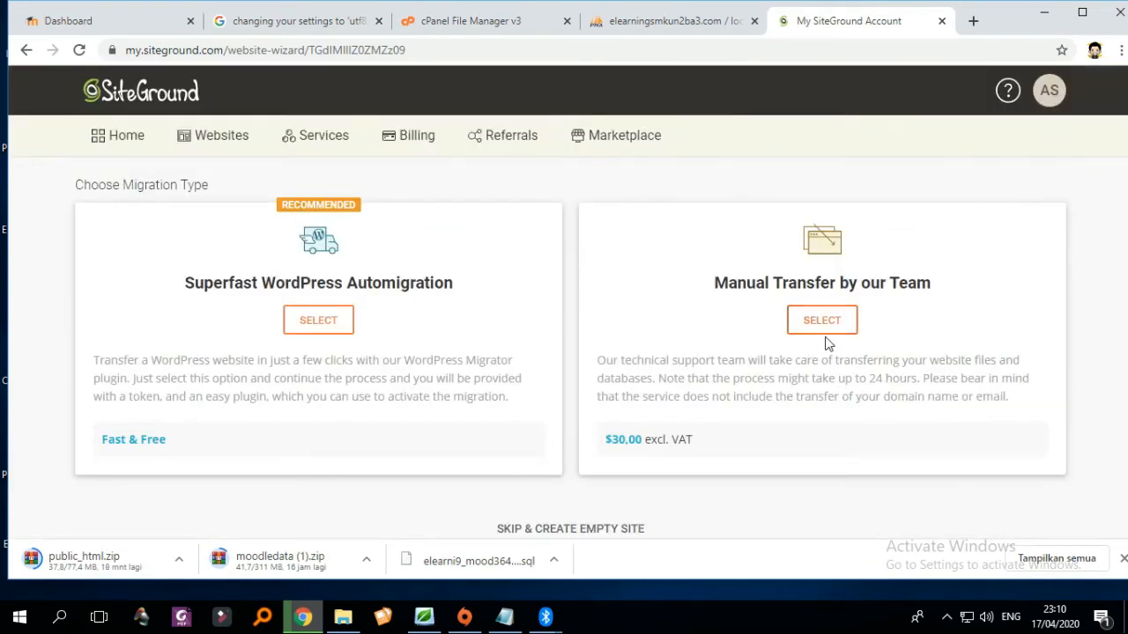
scroll(705, 414, up, 2)
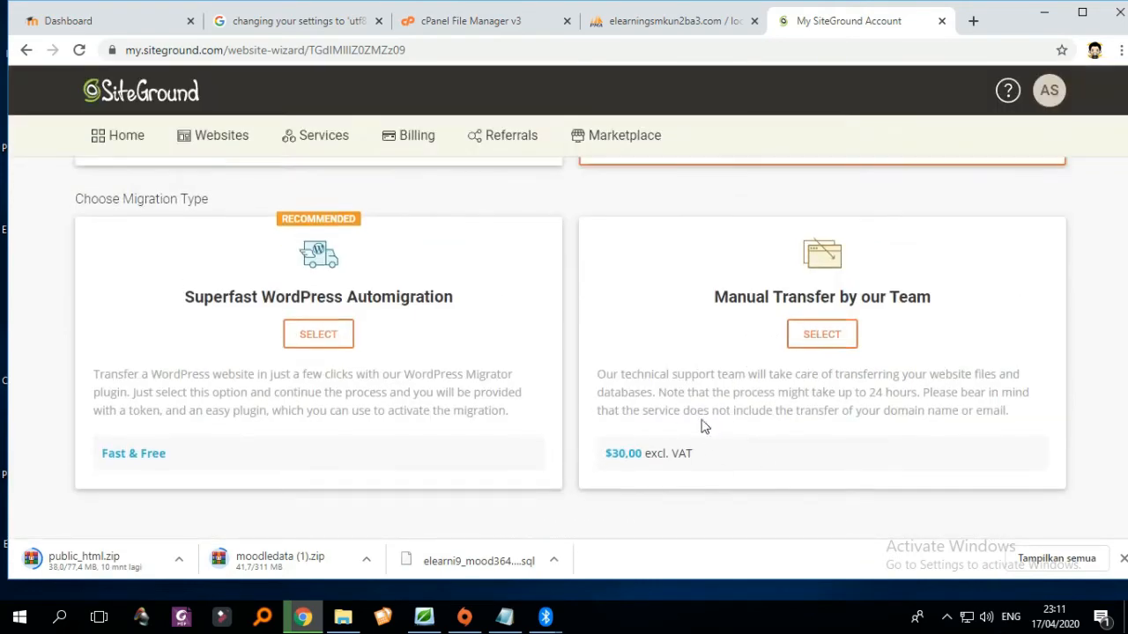
scroll(352, 459, down, 1)
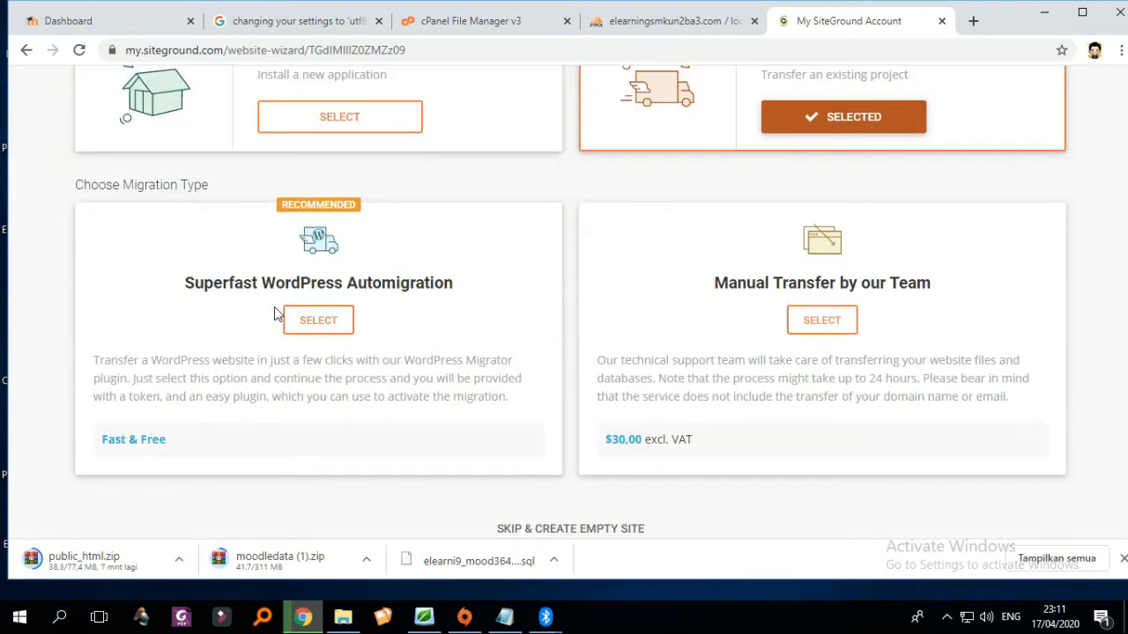
scroll(264, 308, up, 3)
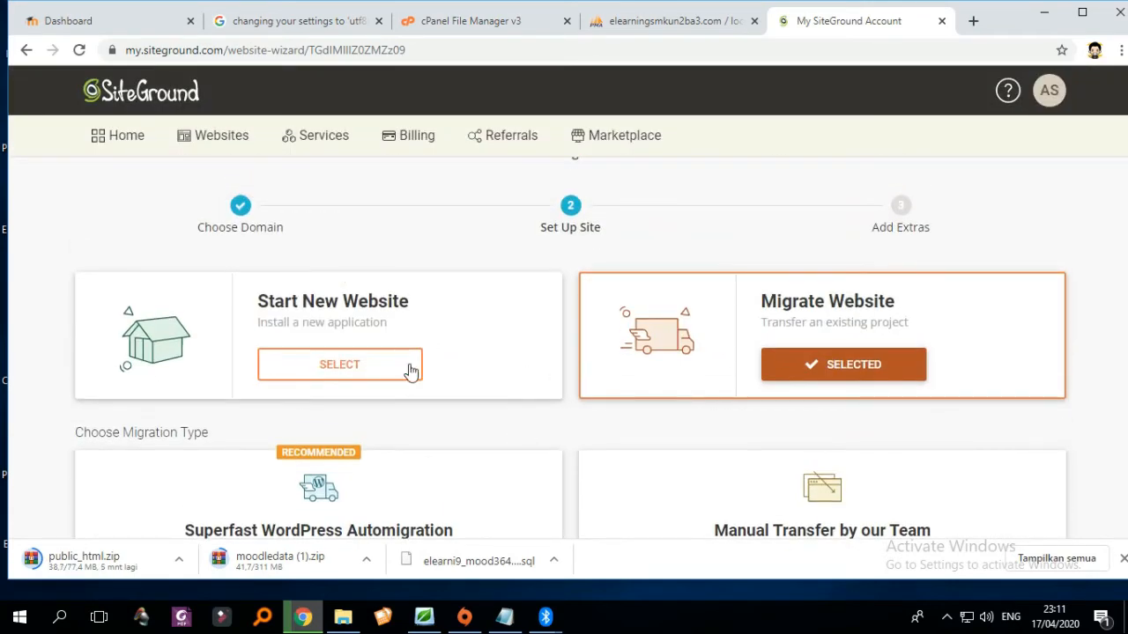
click(357, 374)
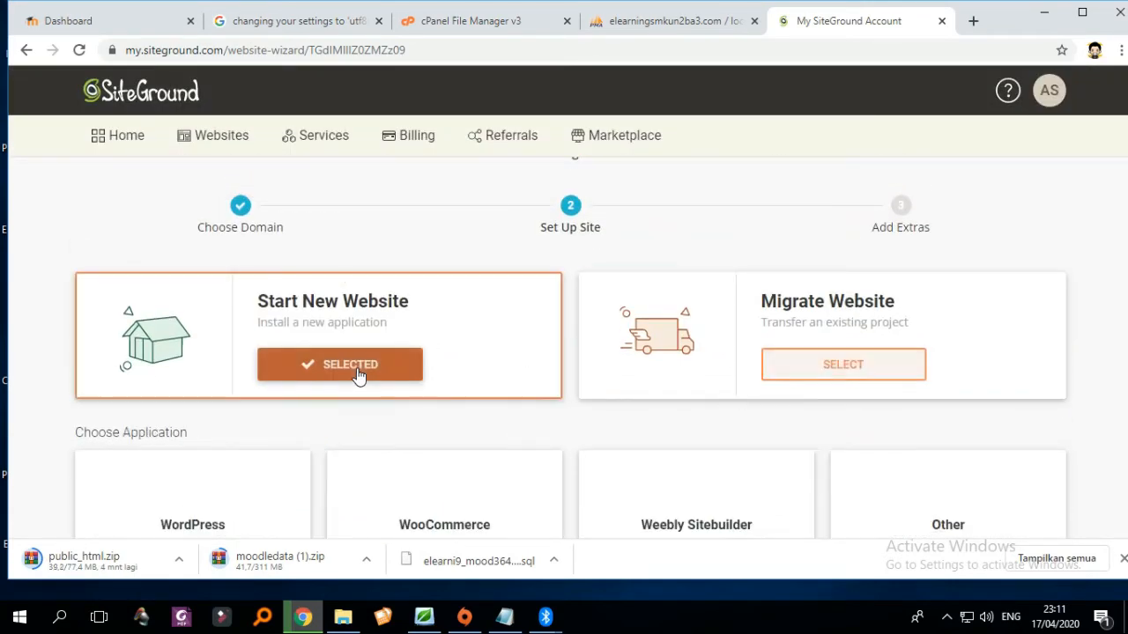
scroll(438, 364, down, 2)
scroll(485, 364, down, 1)
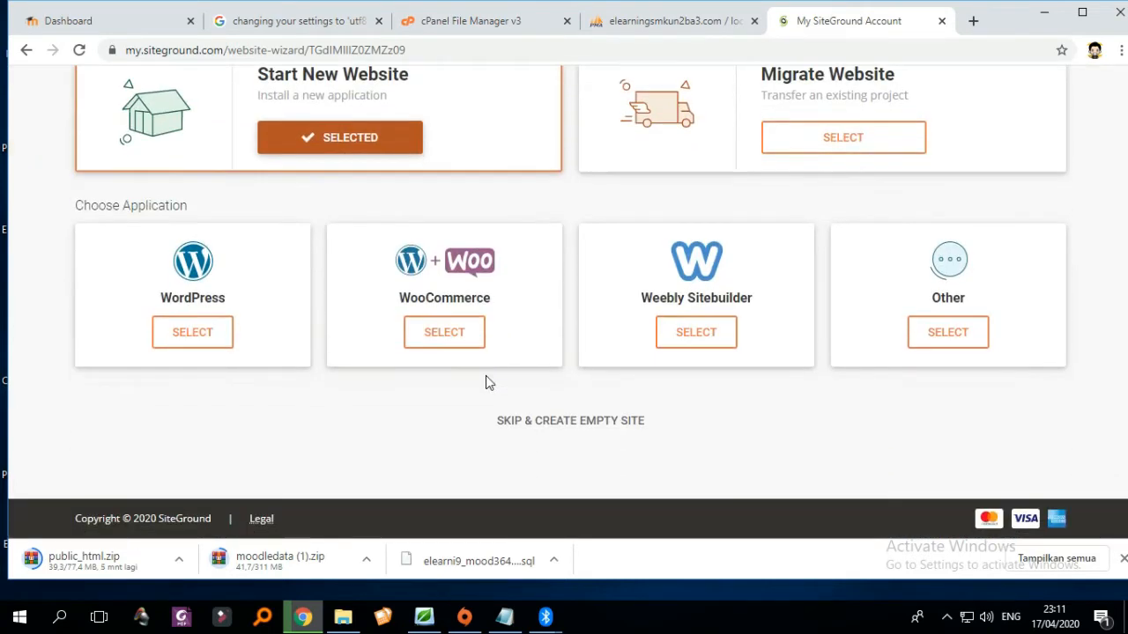
- Skip the application install and add-ons to create the empty site antoks3.sg-host.com
click(582, 430)
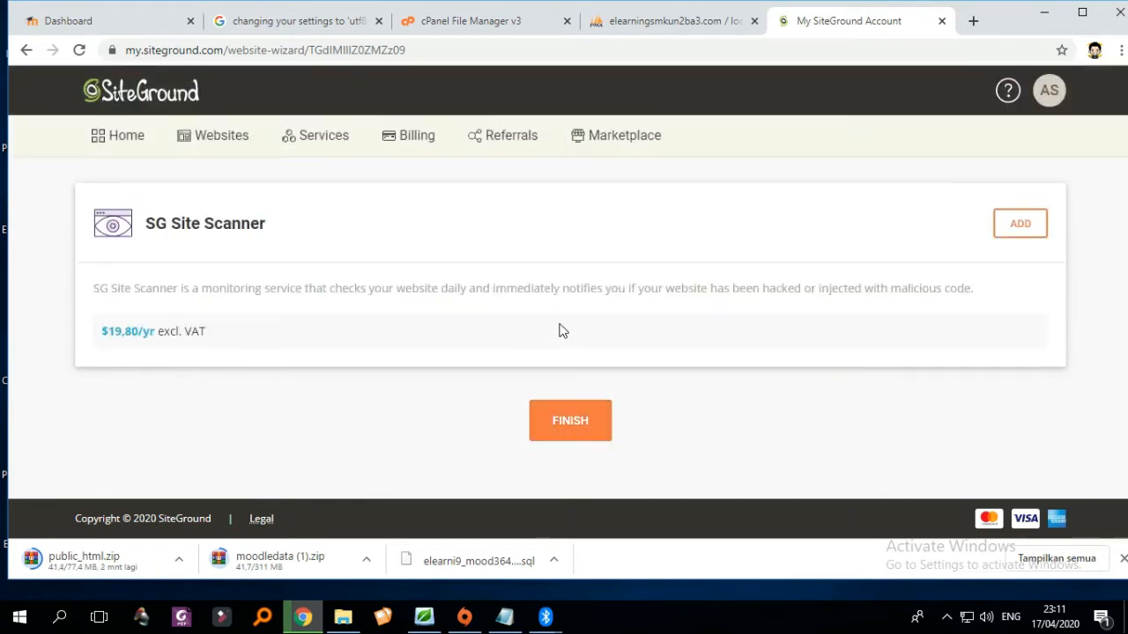
click(585, 432)
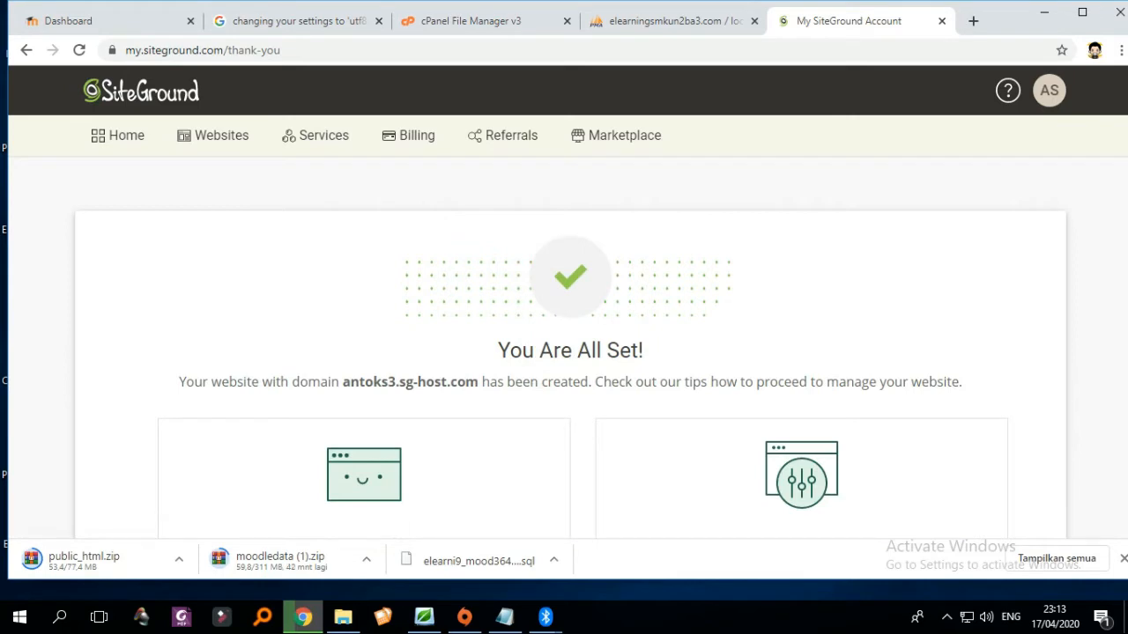
scroll(743, 320, down, 2)
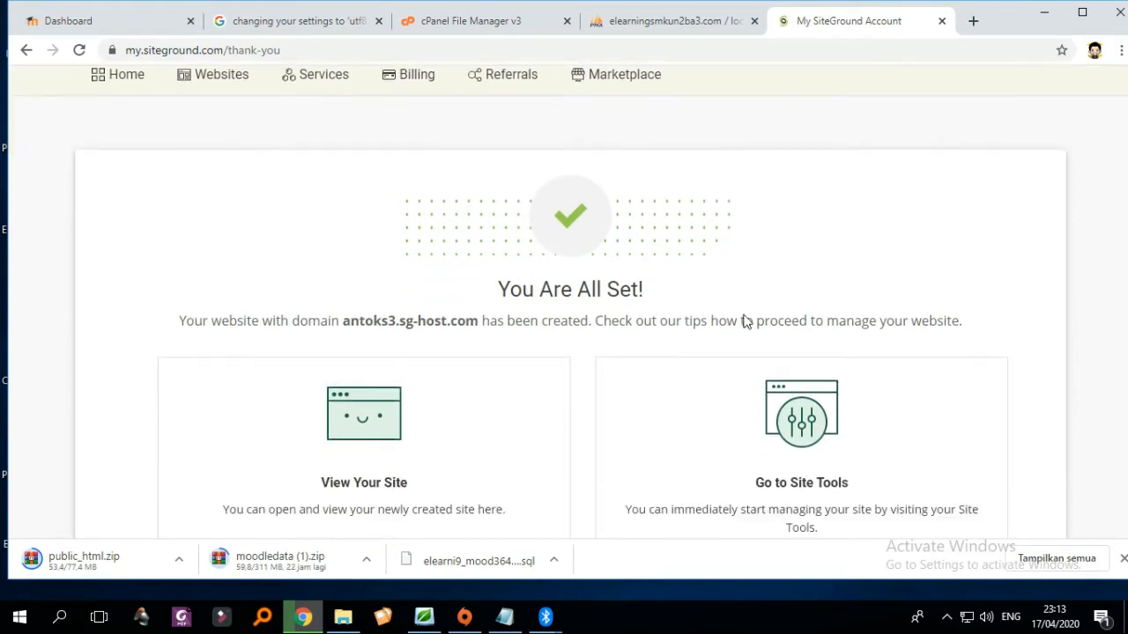
scroll(673, 309, up, 2)
scroll(658, 322, down, 2)
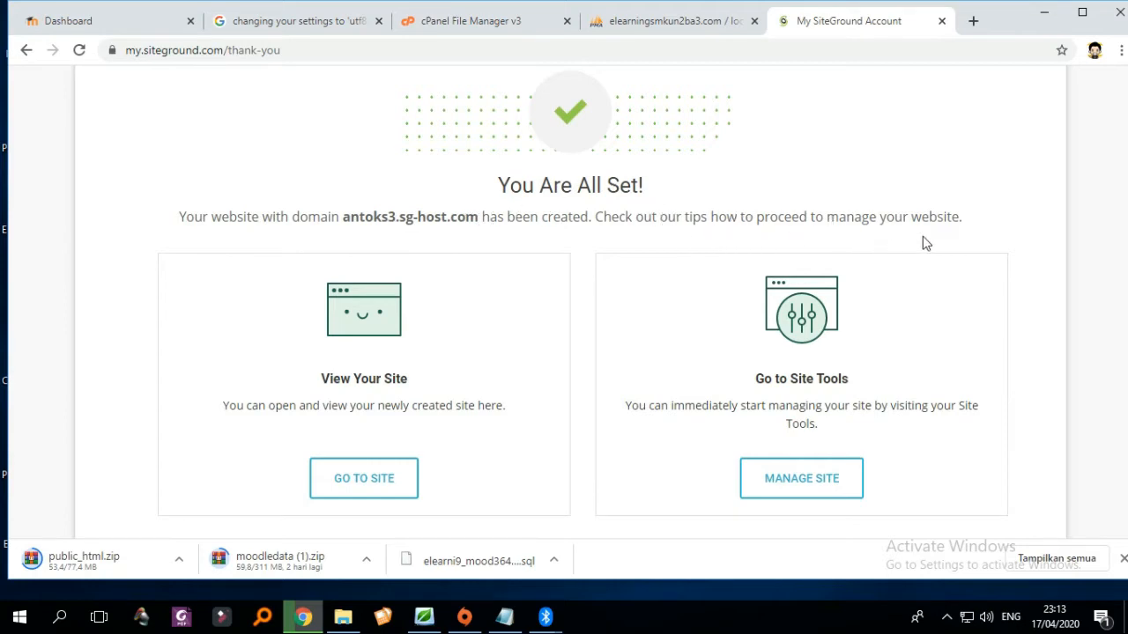
scroll(886, 282, down, 2)
scroll(888, 275, up, 1)
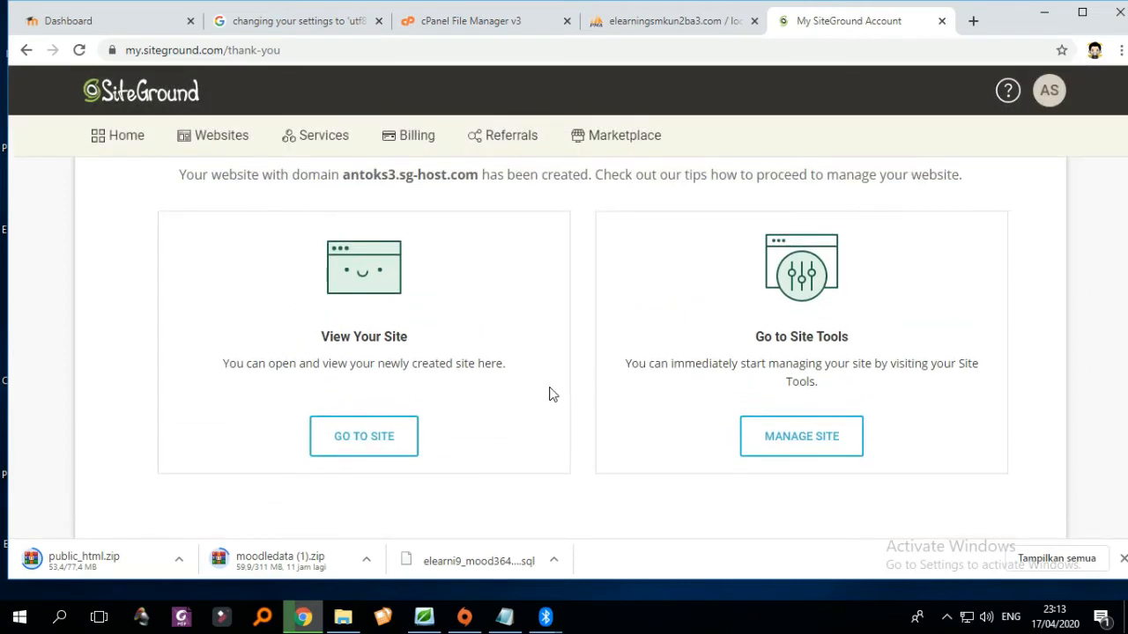
- Open the new site's placeholder page in a new tab and return to the SiteGround account
right_click(357, 447)
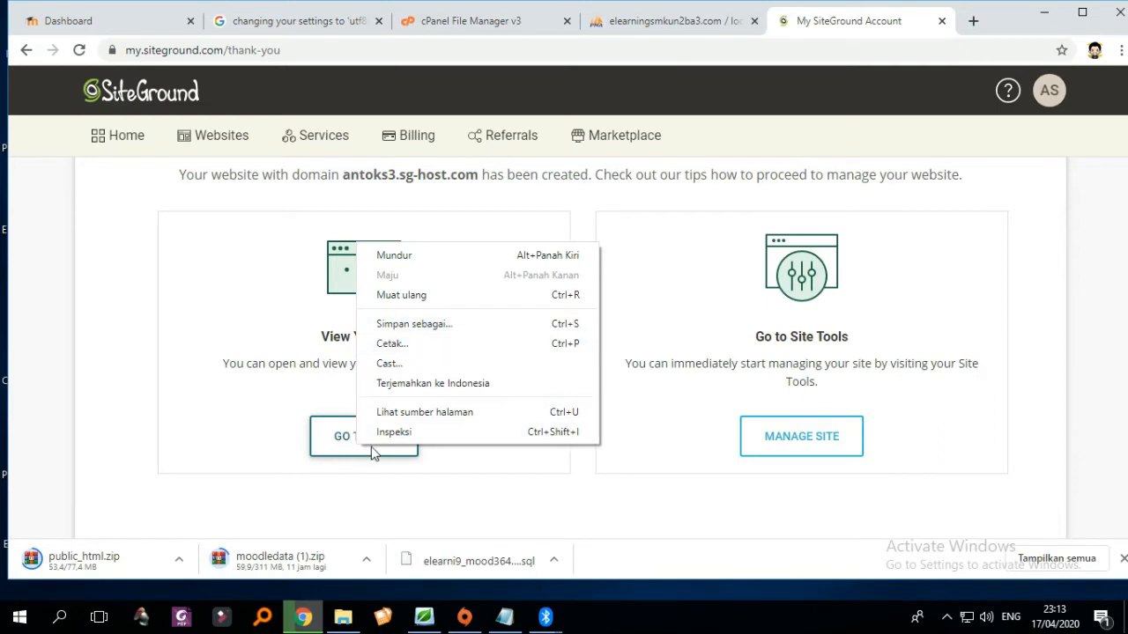
click(372, 451)
click(372, 451)
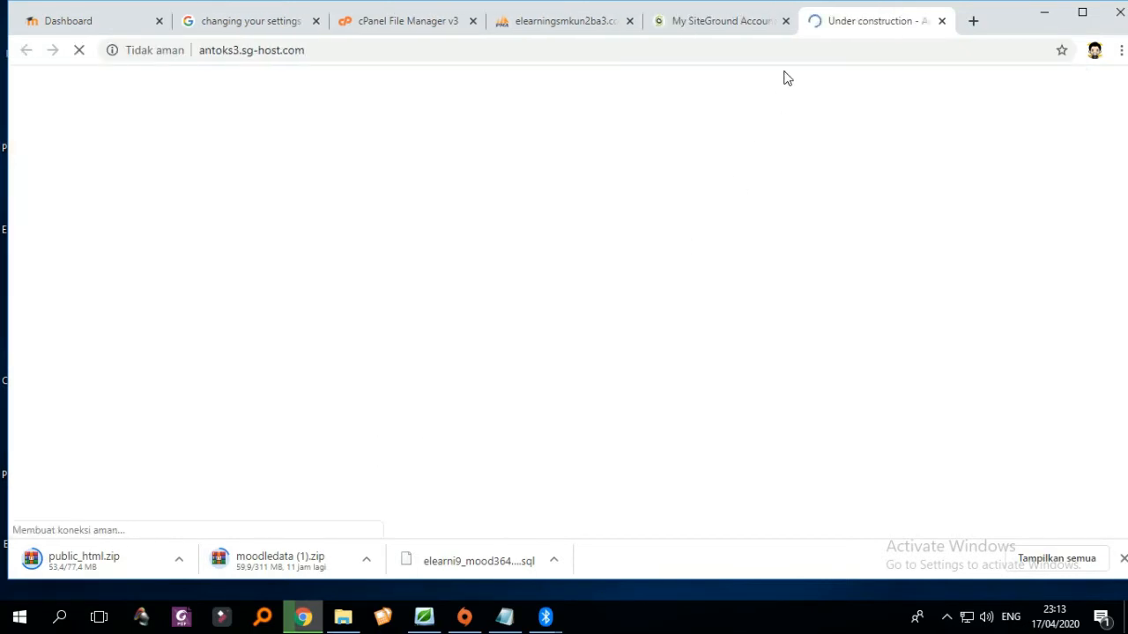
scroll(899, 232, down, 3)
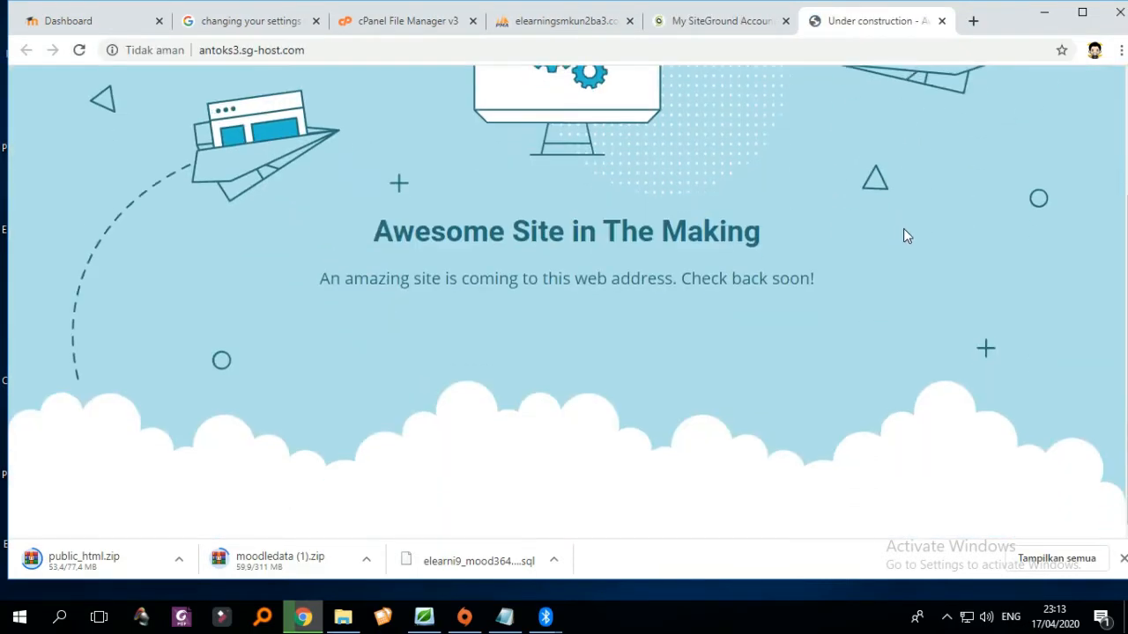
scroll(890, 229, up, 3)
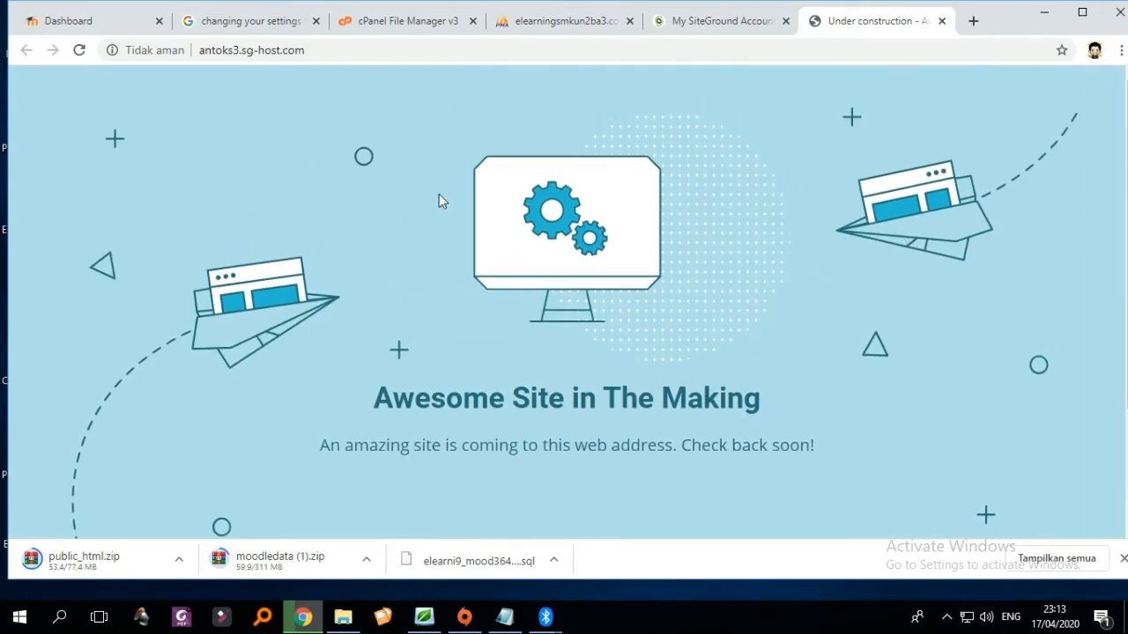
scroll(652, 434, down, 2)
scroll(727, 264, up, 2)
click(674, 19)
scroll(696, 194, up, 1)
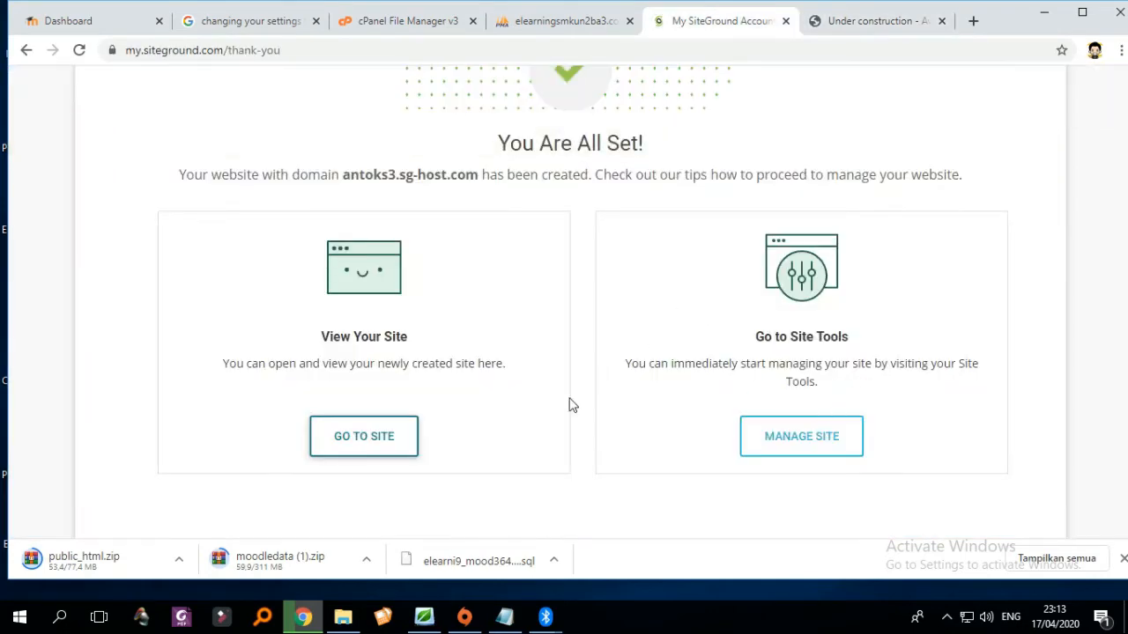
- Open Site Tools for antoks3.sg-host.com and launch its File Manager
click(817, 443)
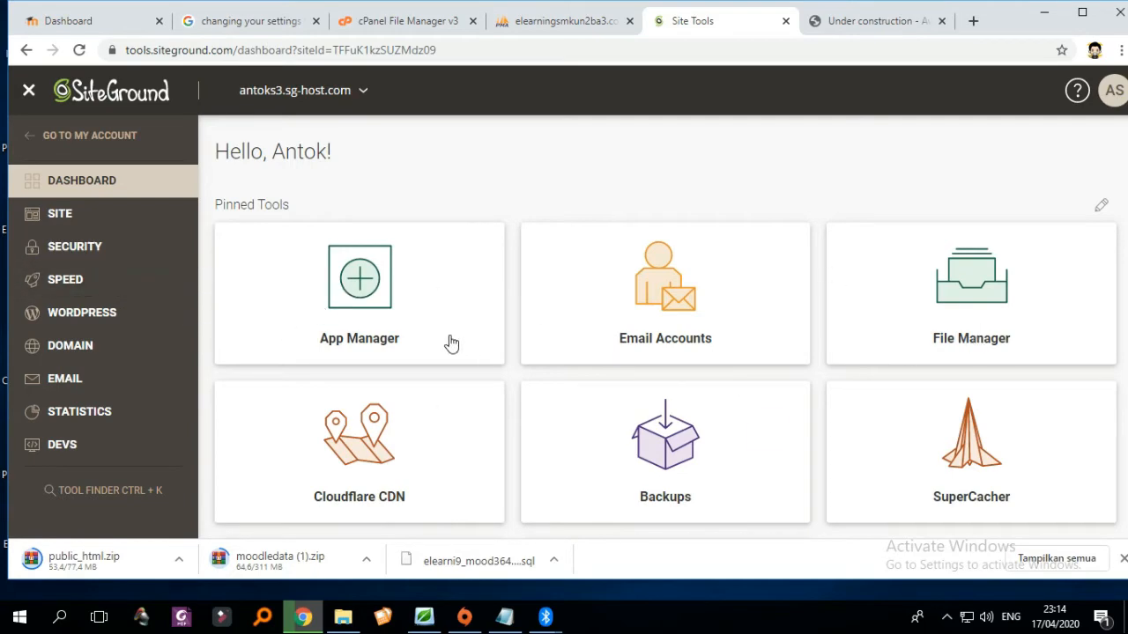
scroll(451, 343, down, 2)
scroll(865, 345, up, 1)
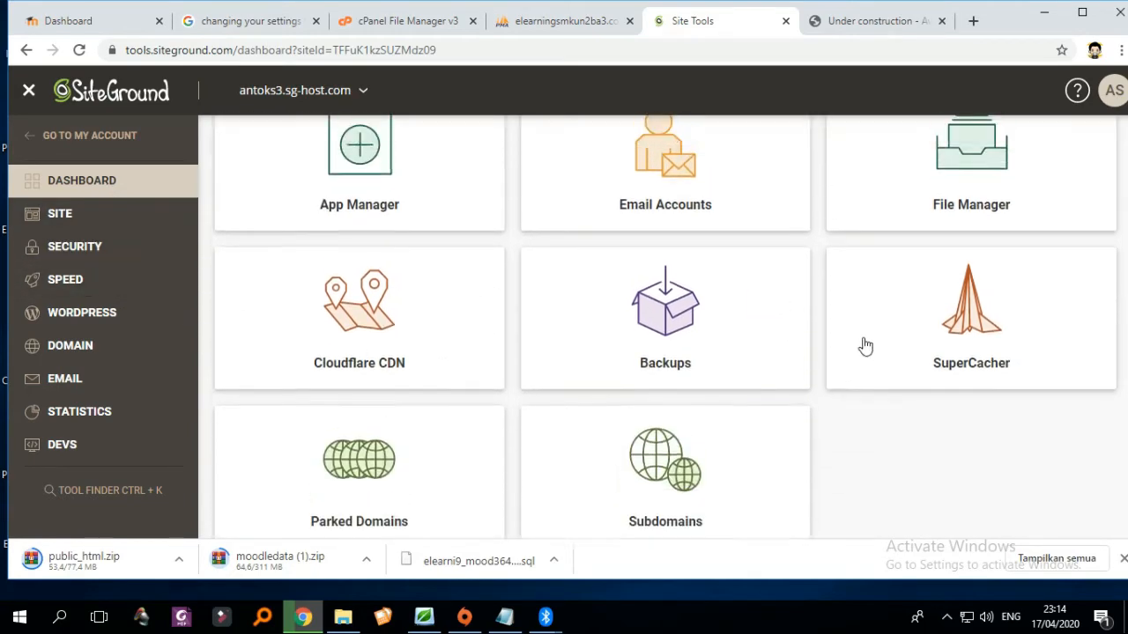
scroll(865, 345, up, 2)
click(980, 304)
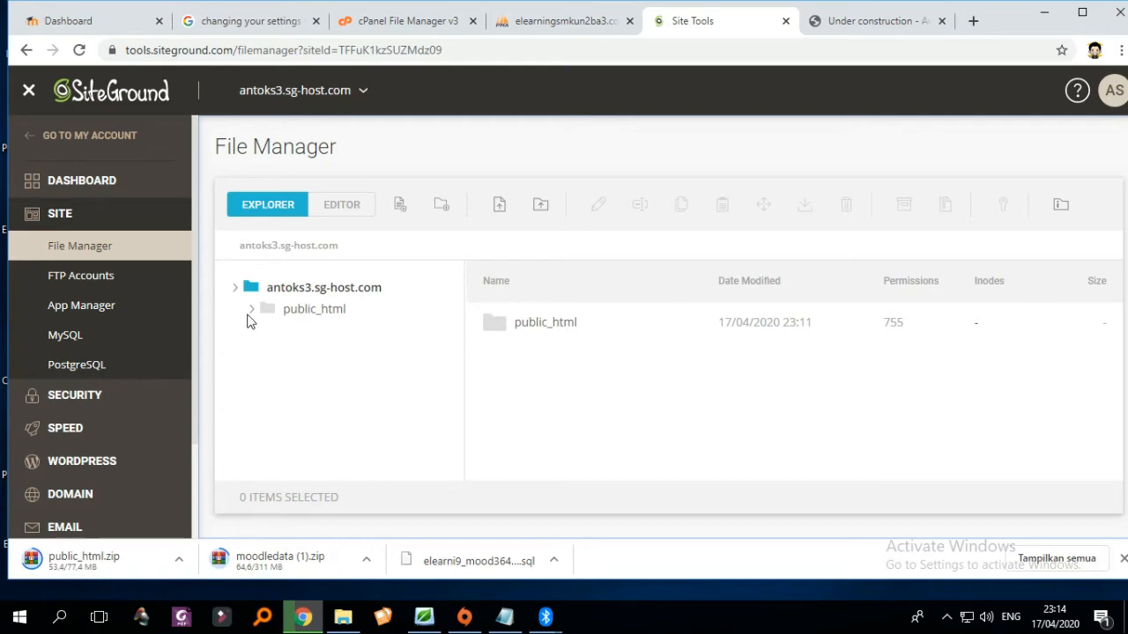
click(299, 317)
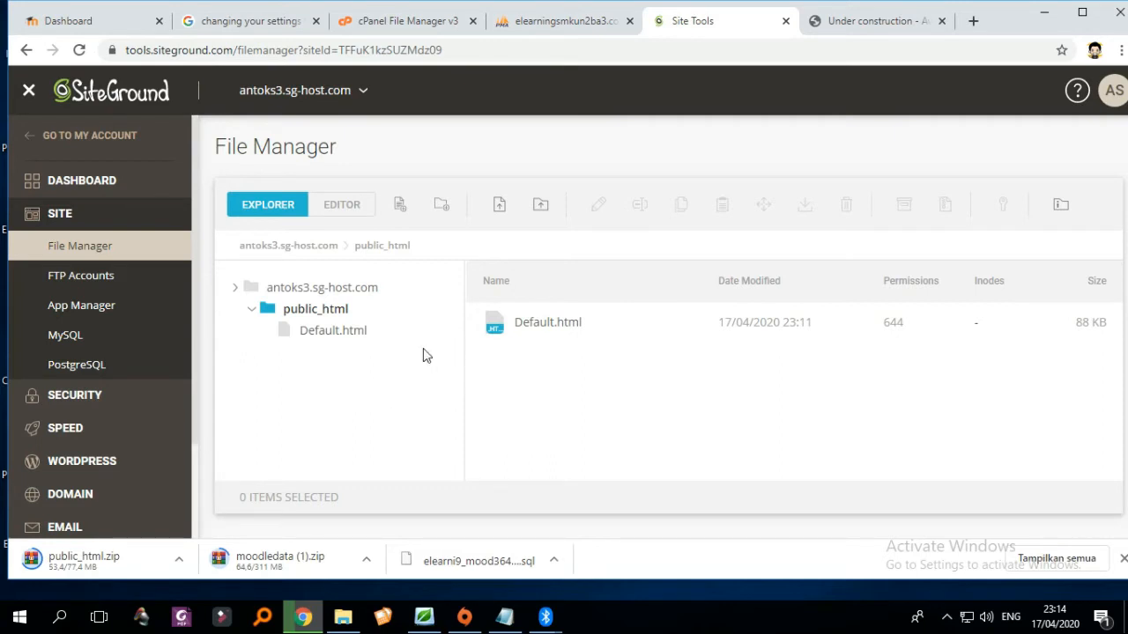
click(301, 289)
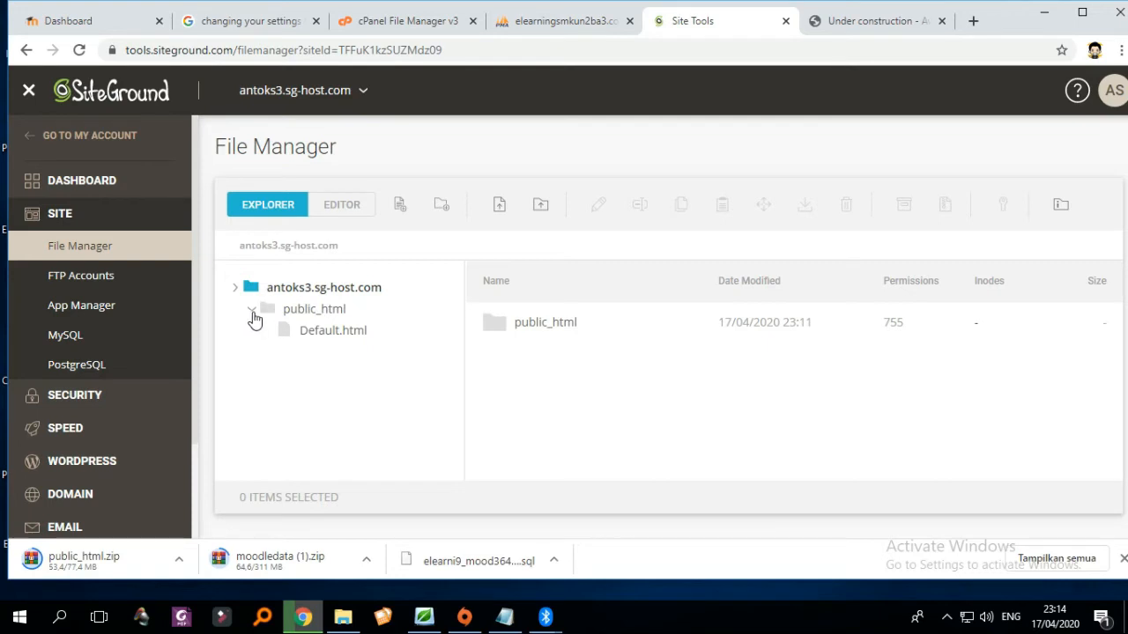
click(252, 312)
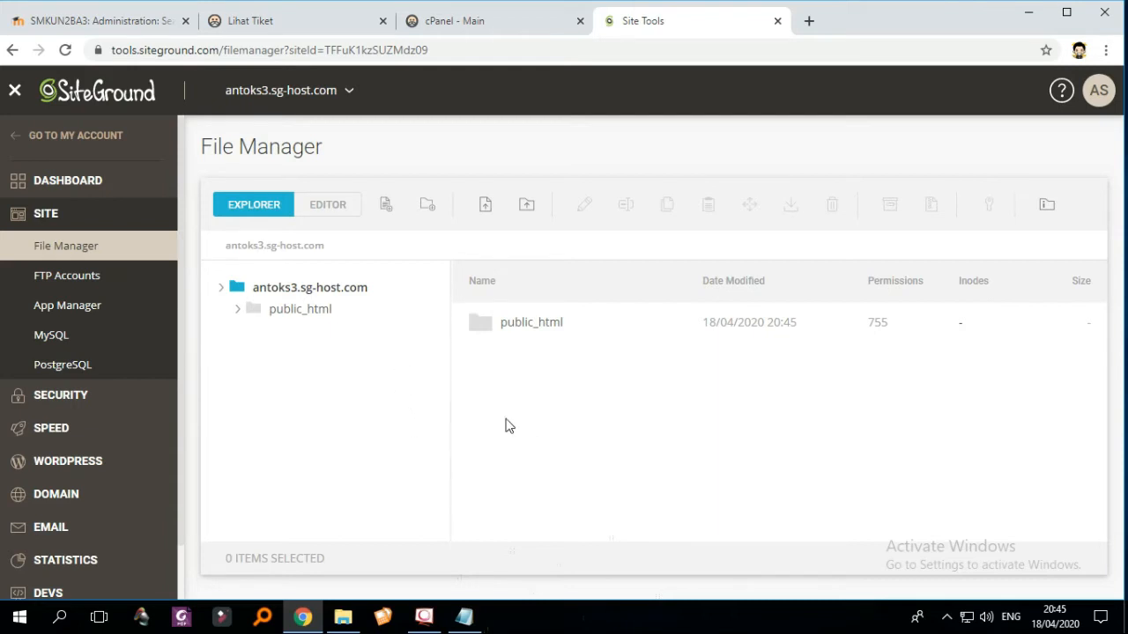
click(342, 620)
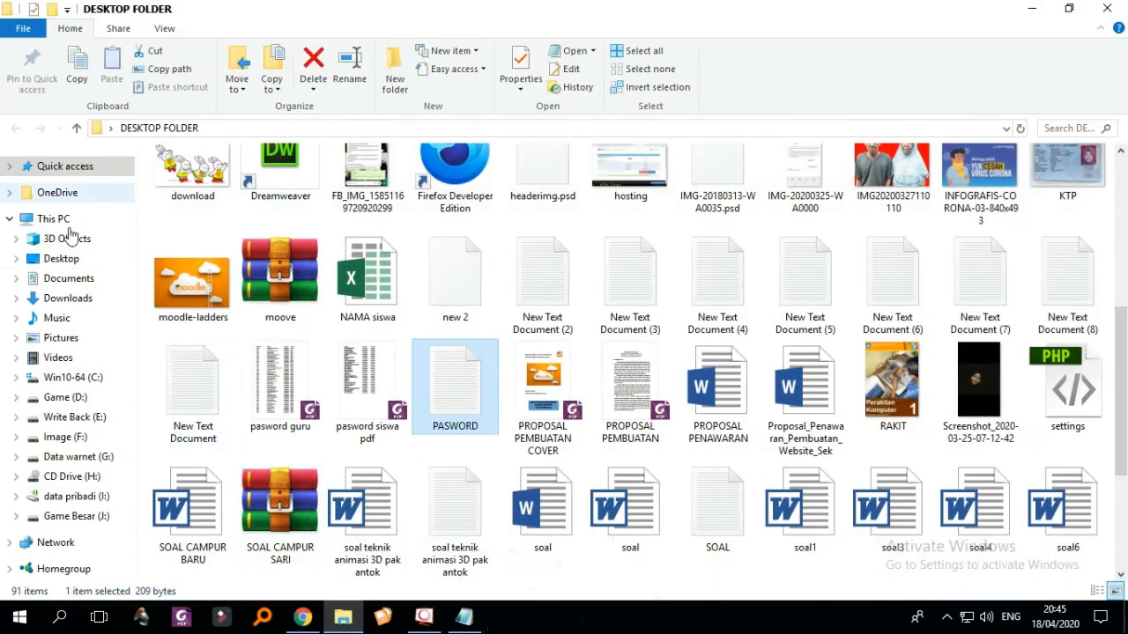
- Upload the moodledata and public_html zip archives from Downloads into the SiteGround site root
click(72, 298)
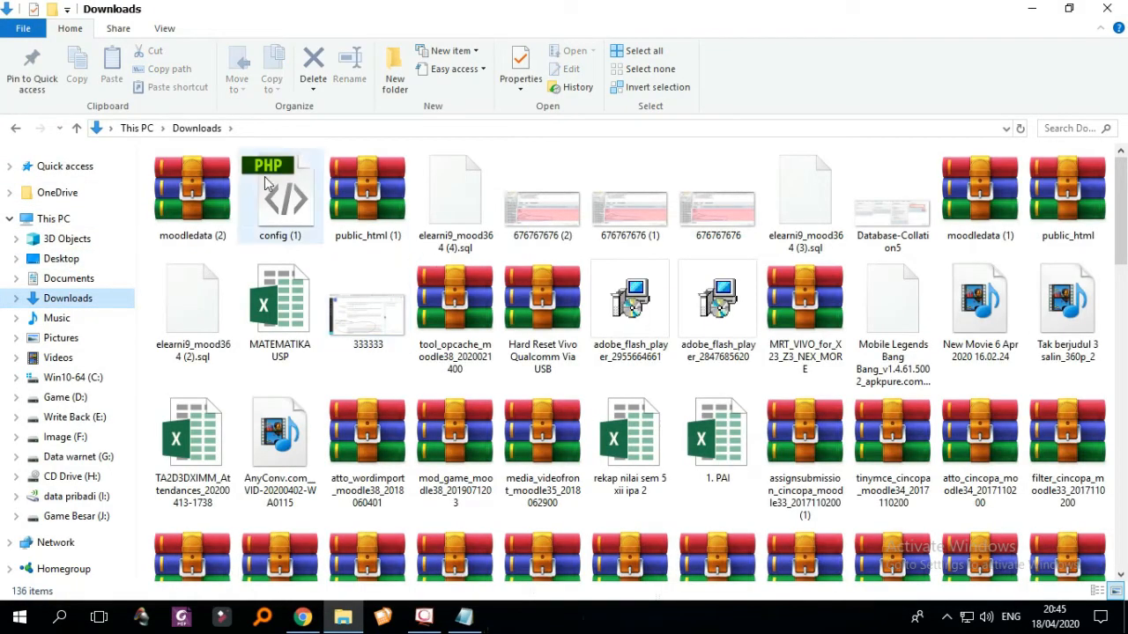
click(230, 222)
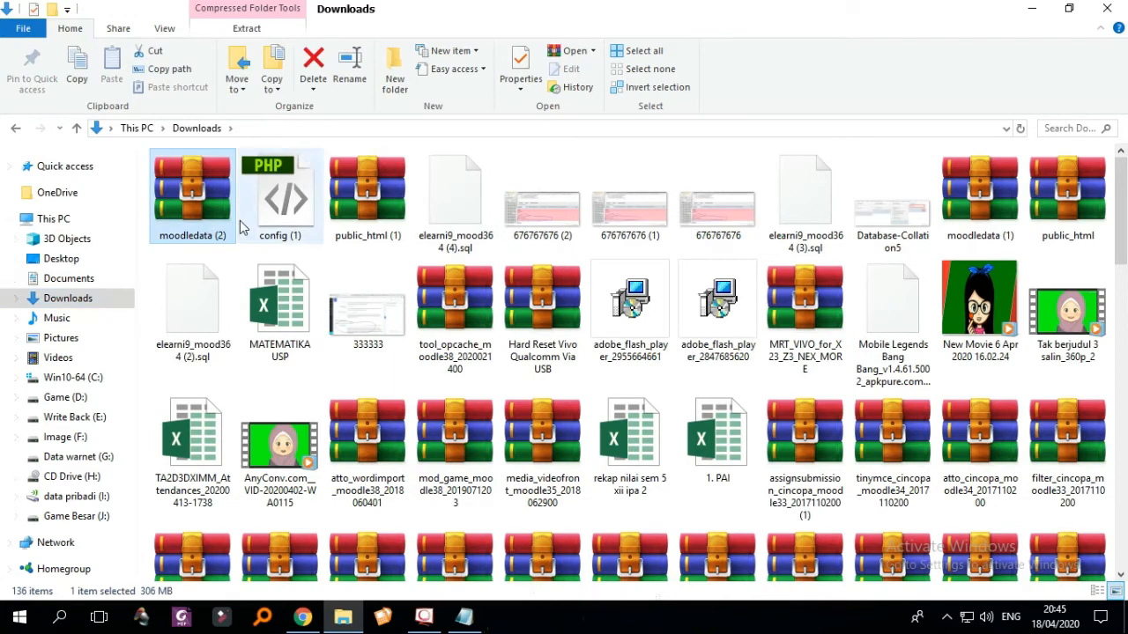
ctrl+click(371, 208)
drag(371, 208, 577, 410)
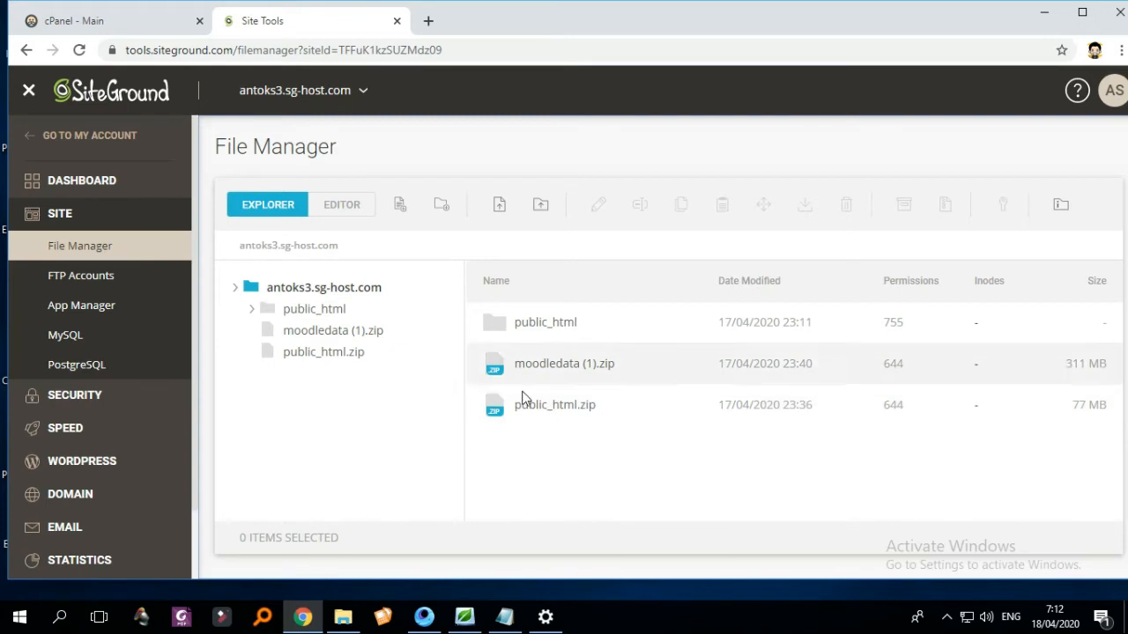
- Extract moodledata (1).zip in the site root into a moodledata (1) folder
click(550, 380)
right_click(551, 380)
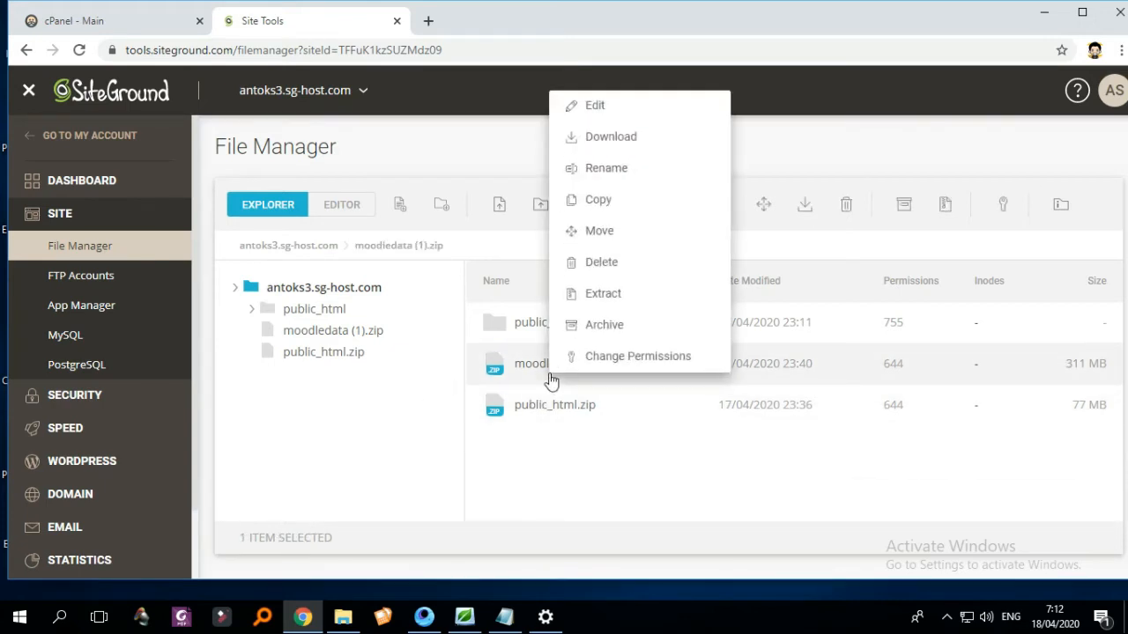
click(605, 308)
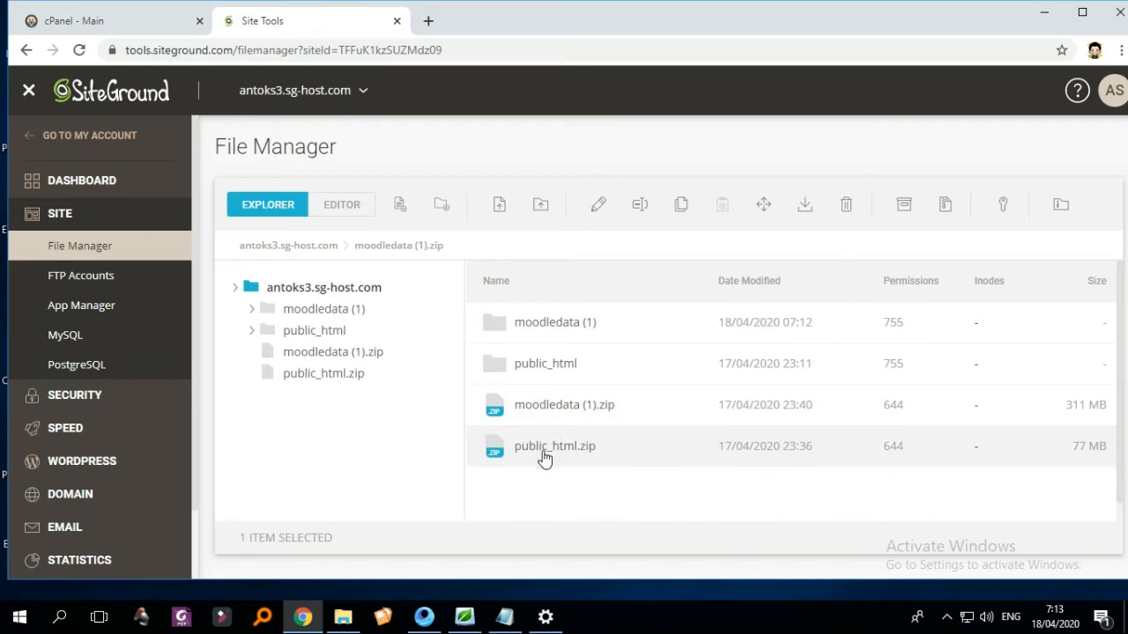
- Move the moodledata folder from moodledata (1) into public_html
click(324, 310)
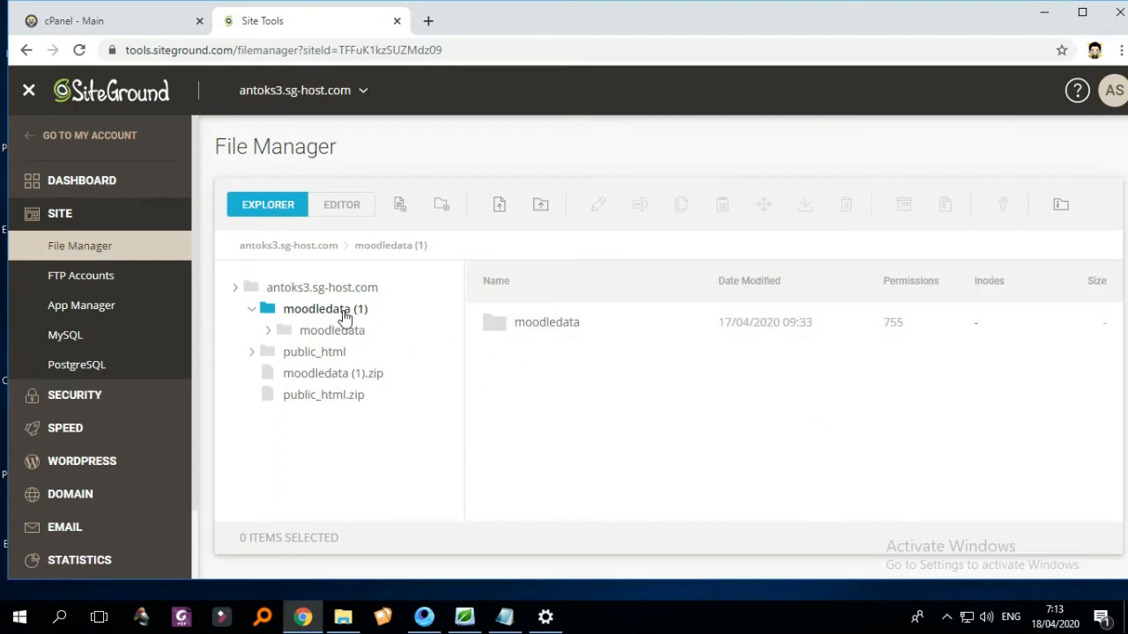
click(547, 334)
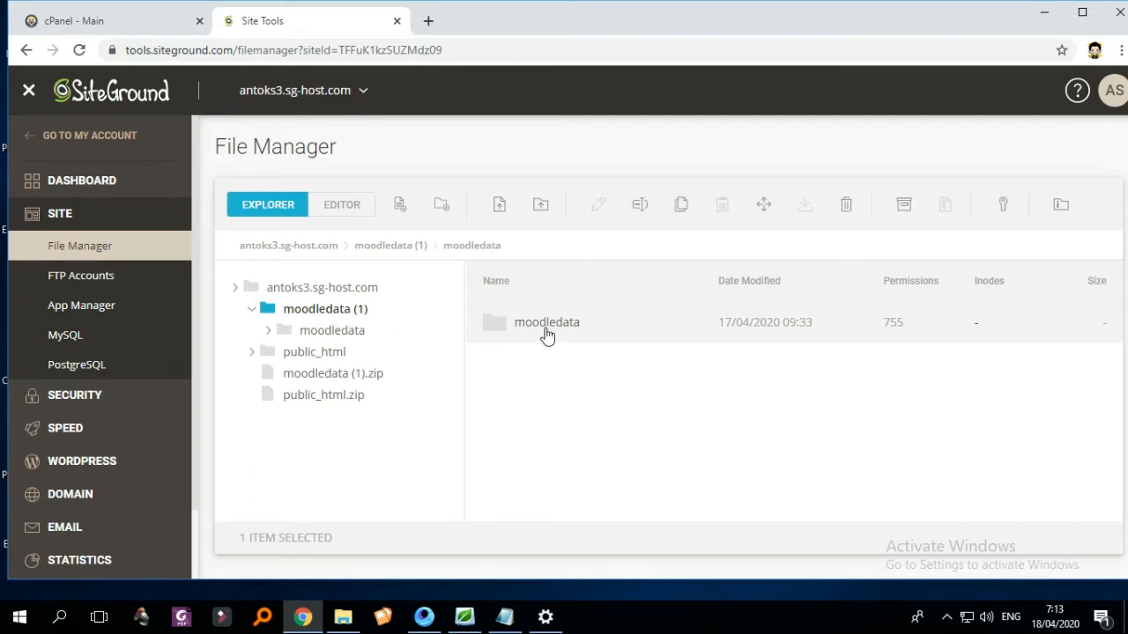
right_click(547, 334)
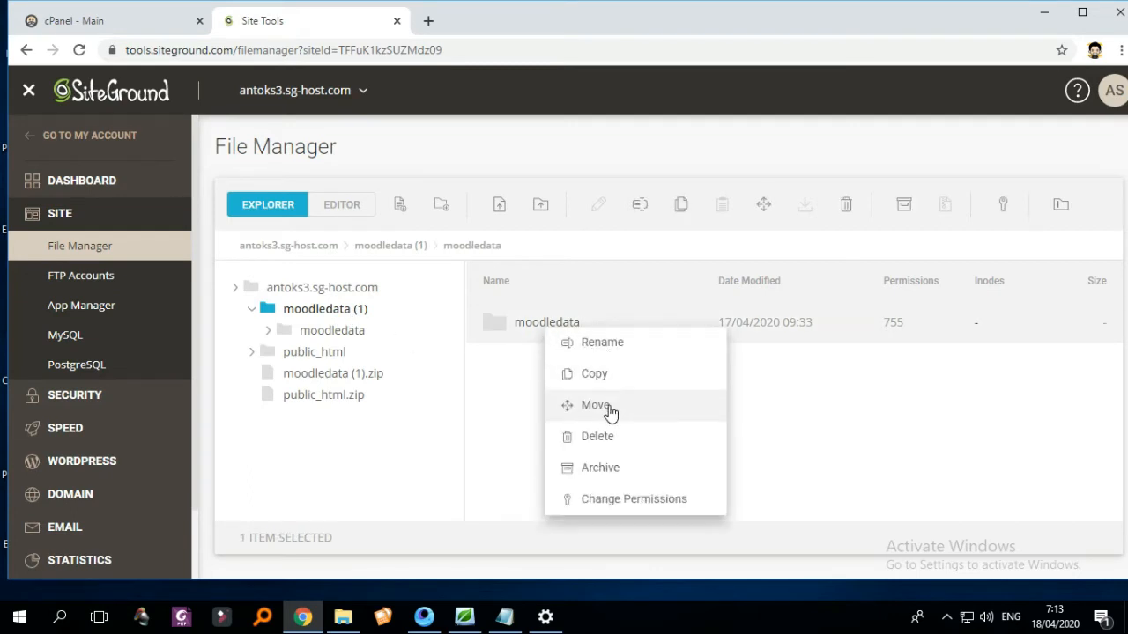
click(596, 405)
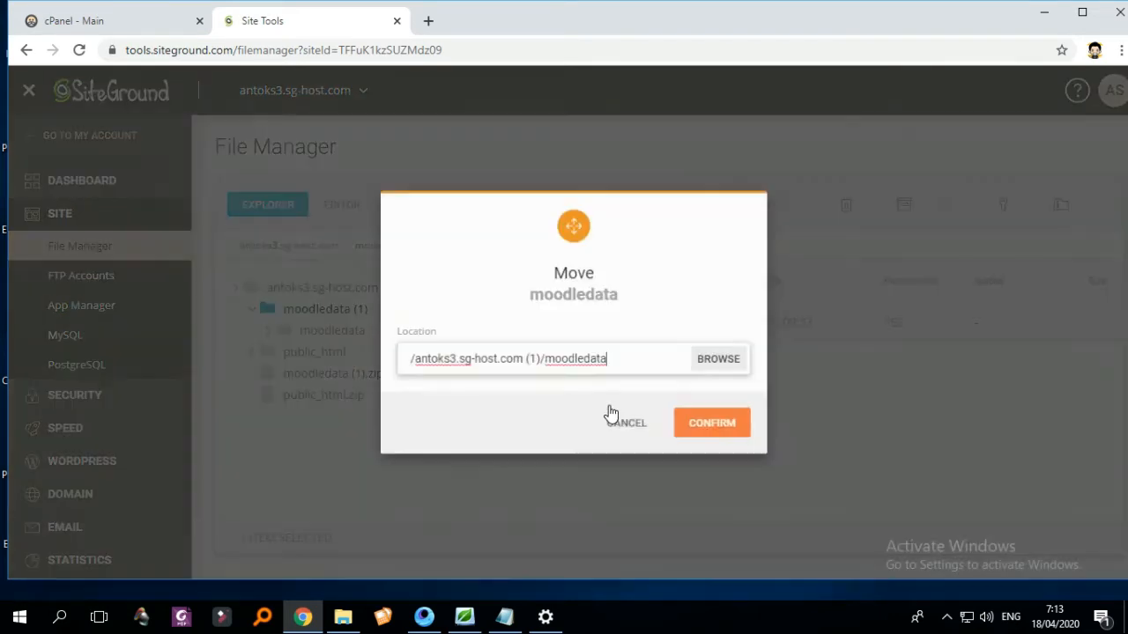
click(705, 369)
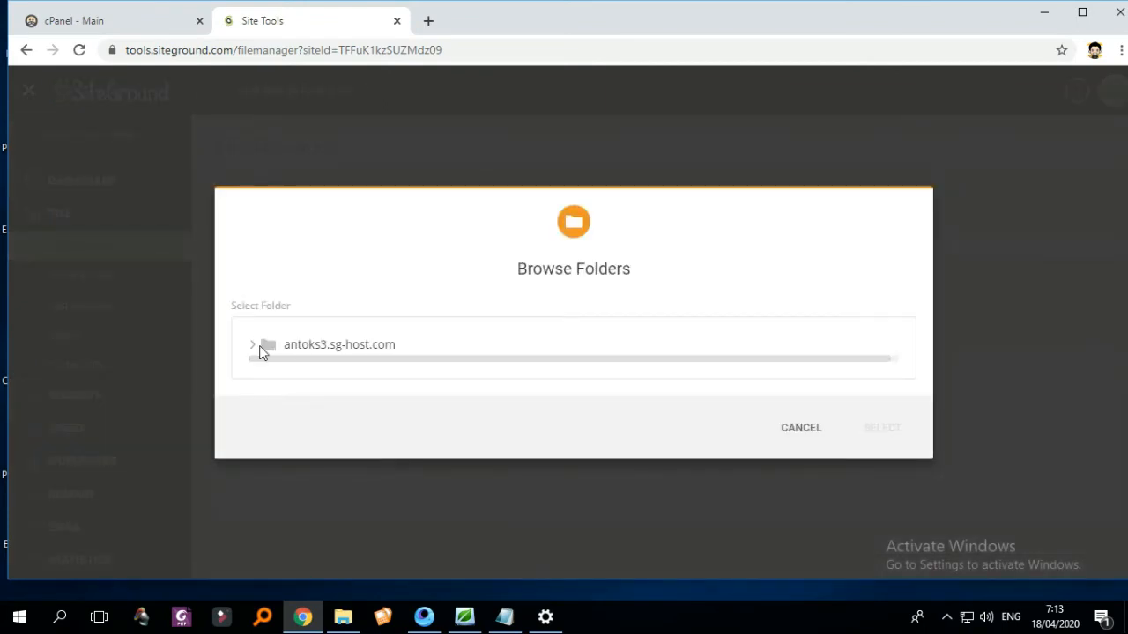
click(254, 347)
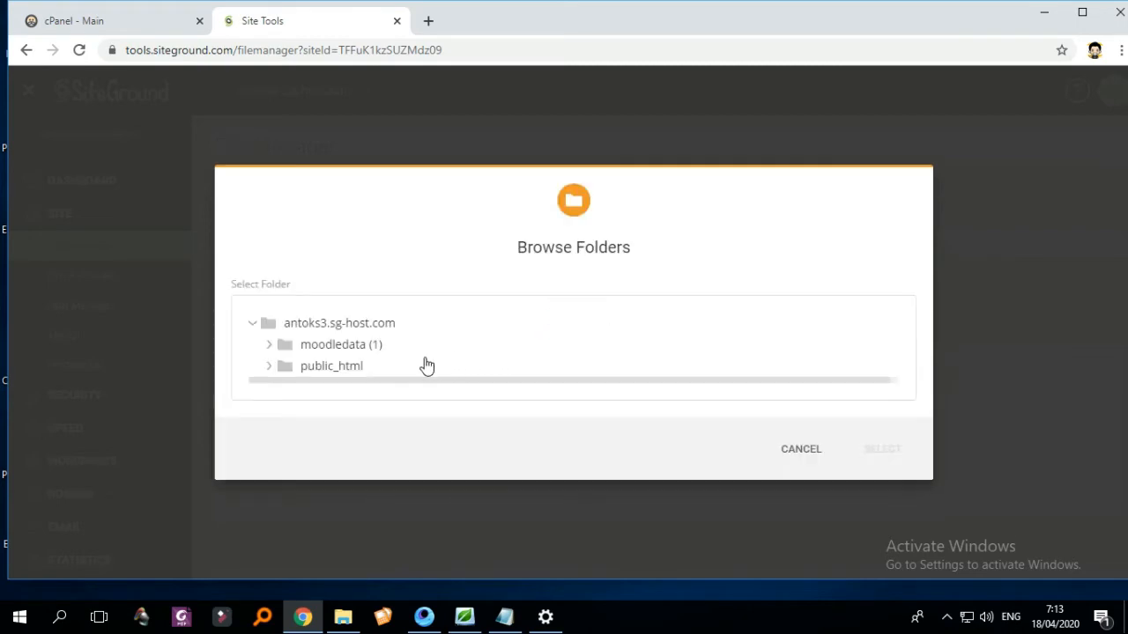
click(344, 366)
click(862, 451)
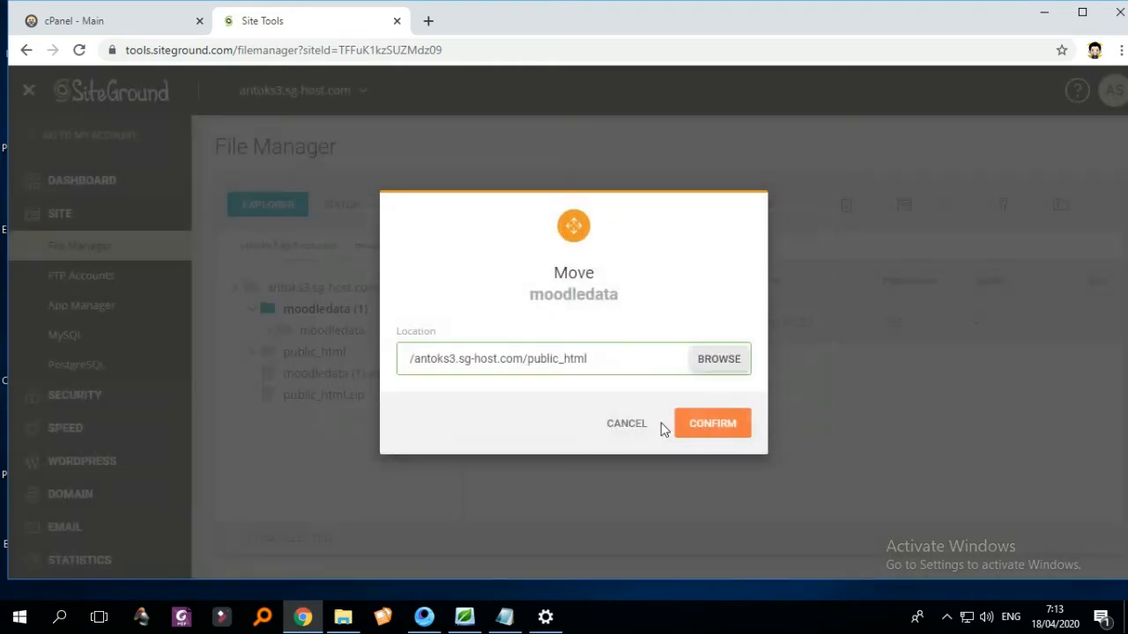
click(708, 430)
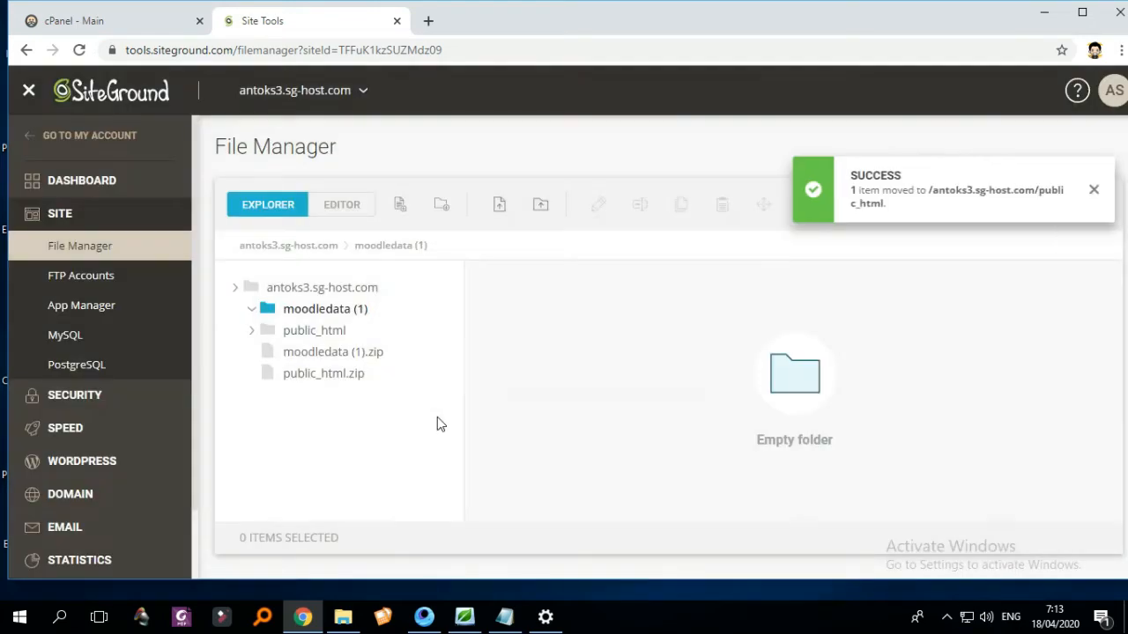
- Check moodledata now sits in public_html, then bring up actions for public_html.zip in the root
click(319, 333)
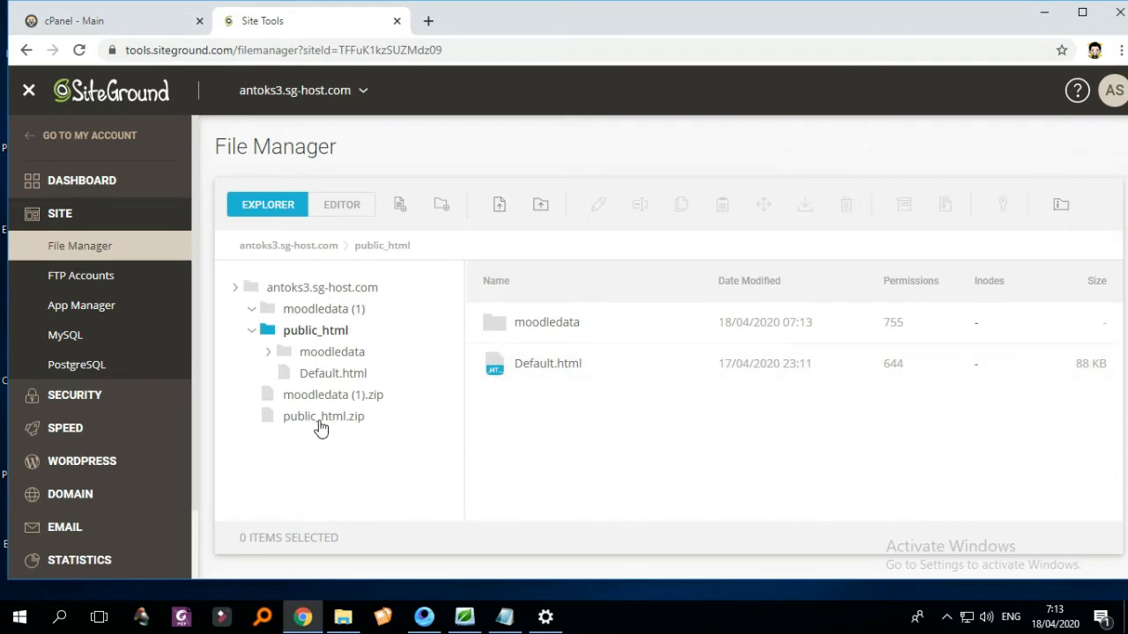
click(315, 289)
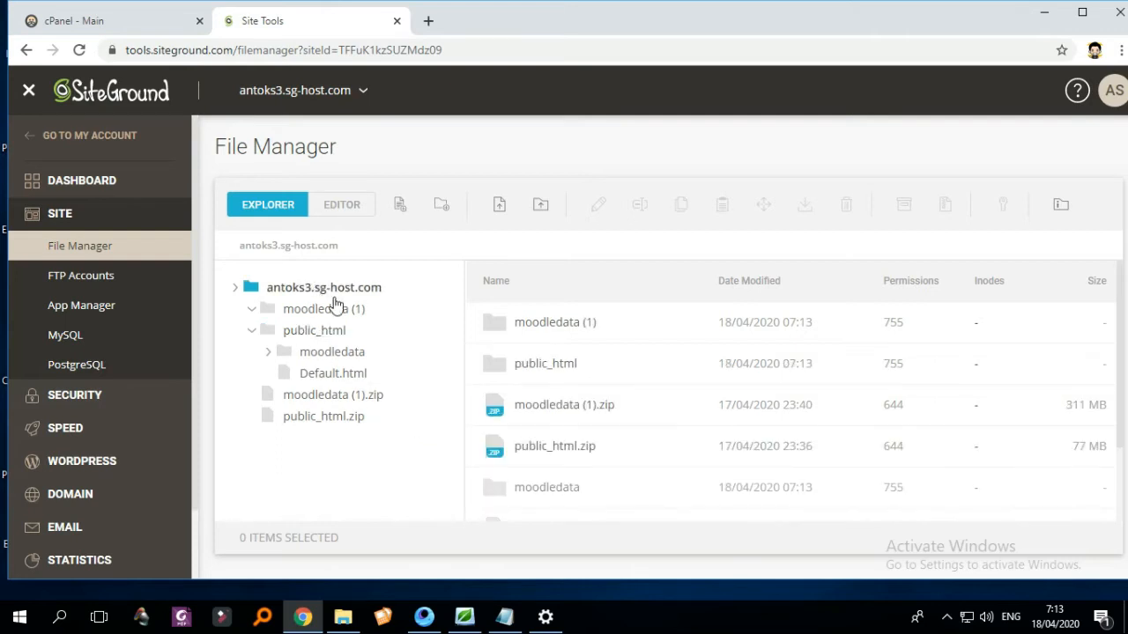
click(572, 458)
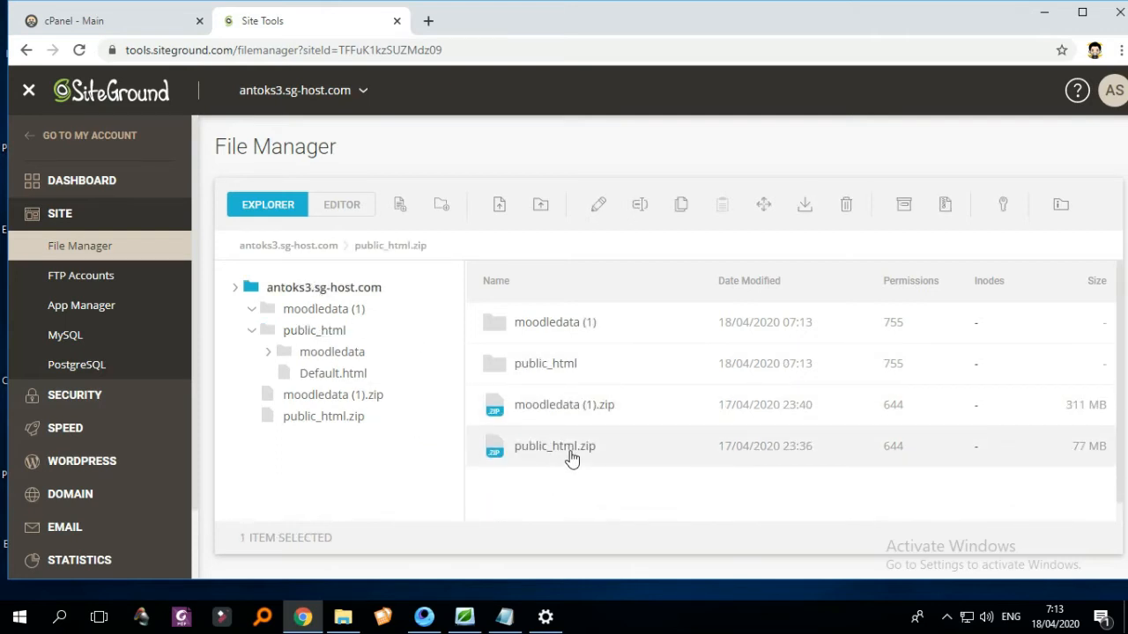
right_click(572, 458)
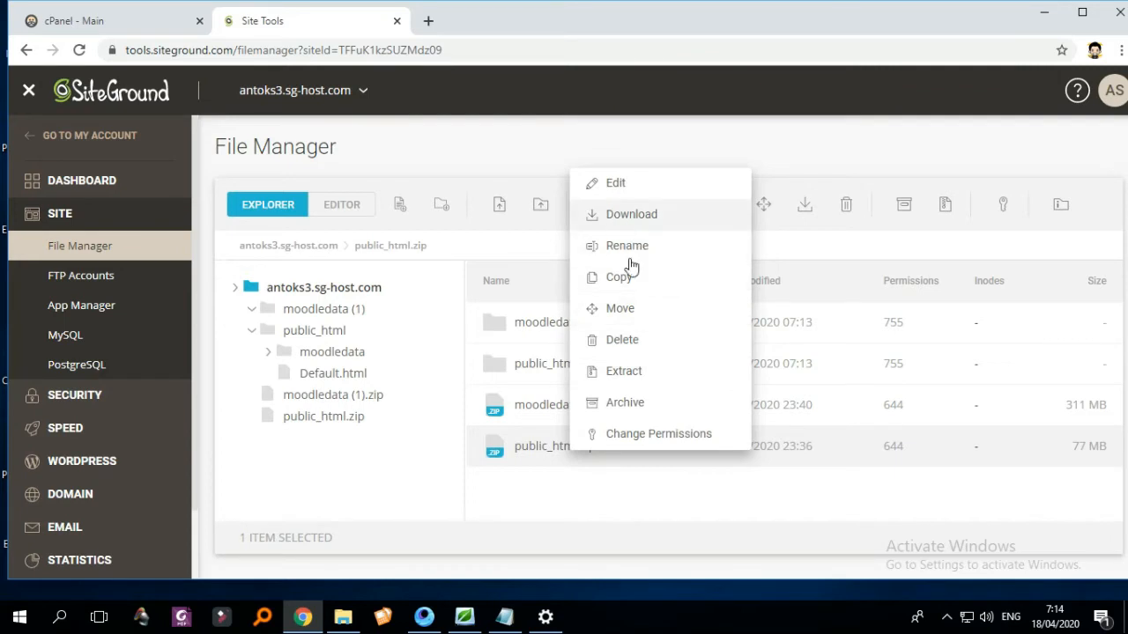
- Extract public_html.zip and open the resulting nested public_html/public_html folder
click(618, 374)
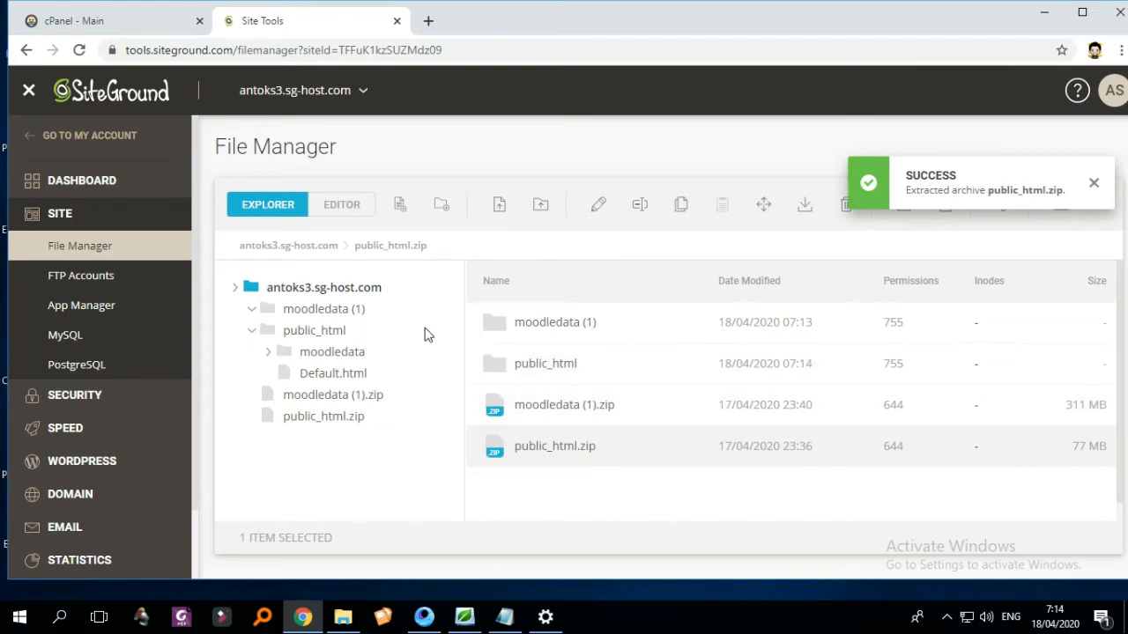
click(324, 291)
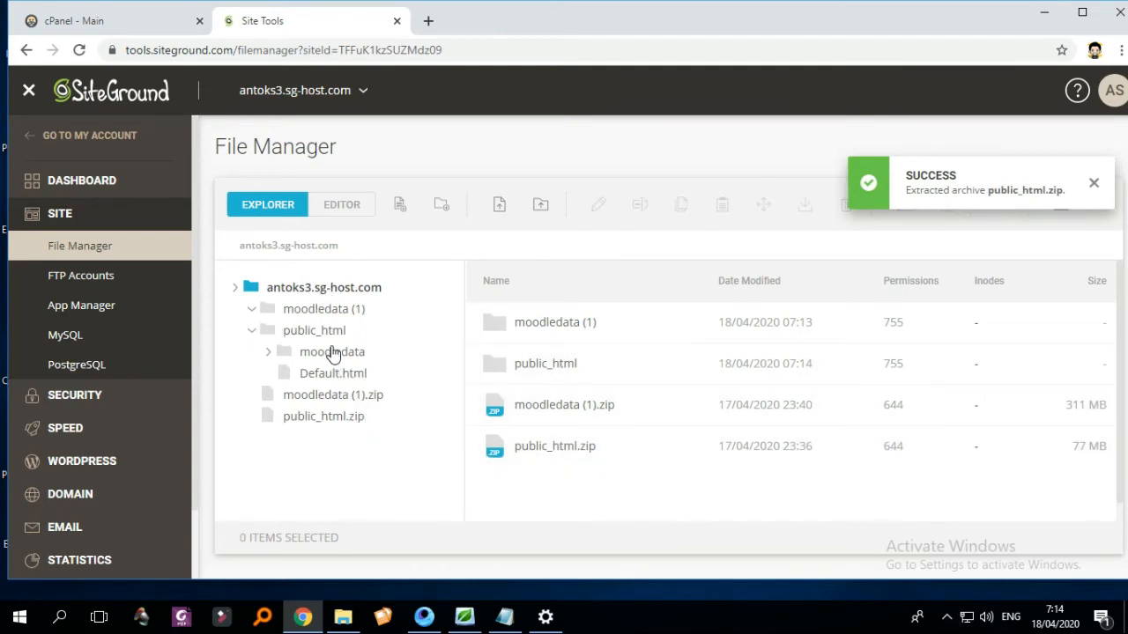
click(326, 335)
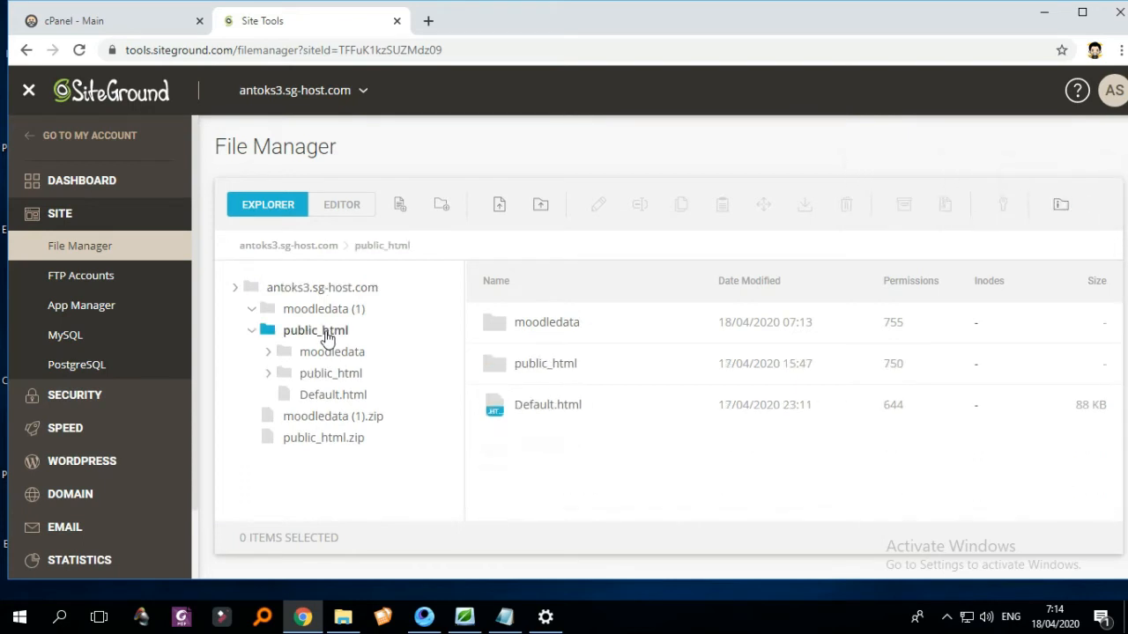
click(581, 377)
double_click(582, 377)
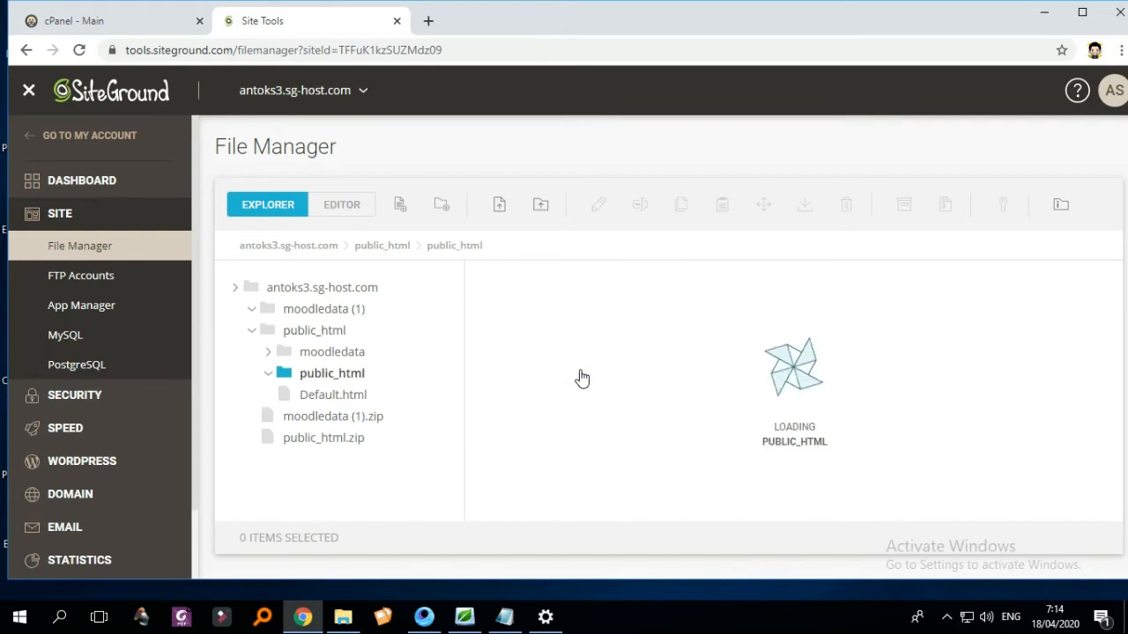
- Select the .well-known folder as the first item of the Moodle files
scroll(635, 405, down, 3)
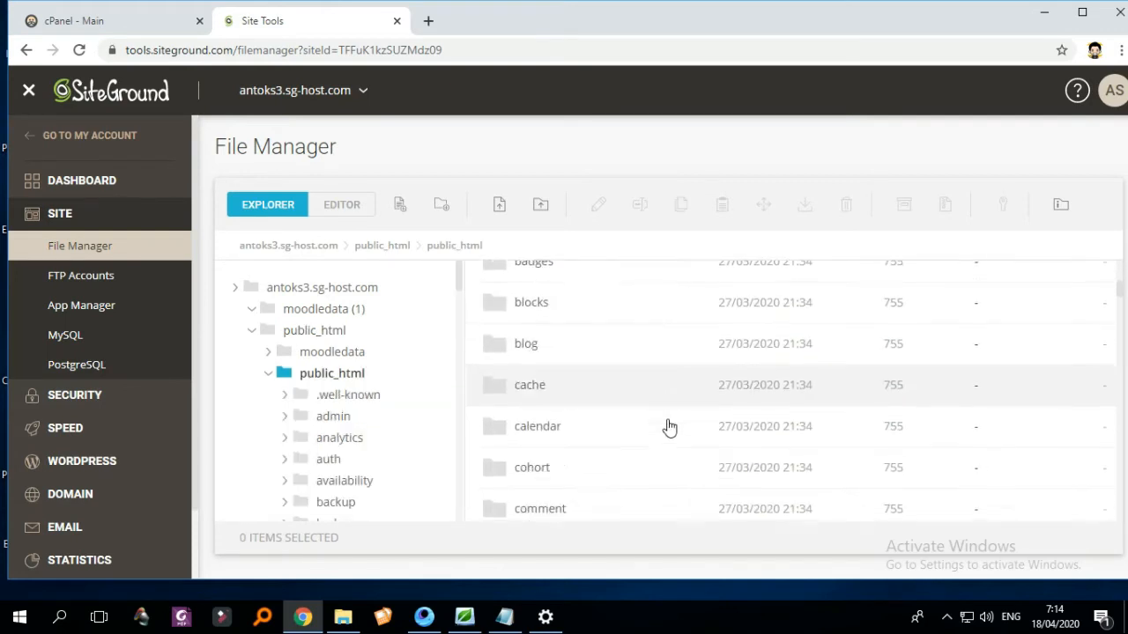
scroll(667, 428, up, 3)
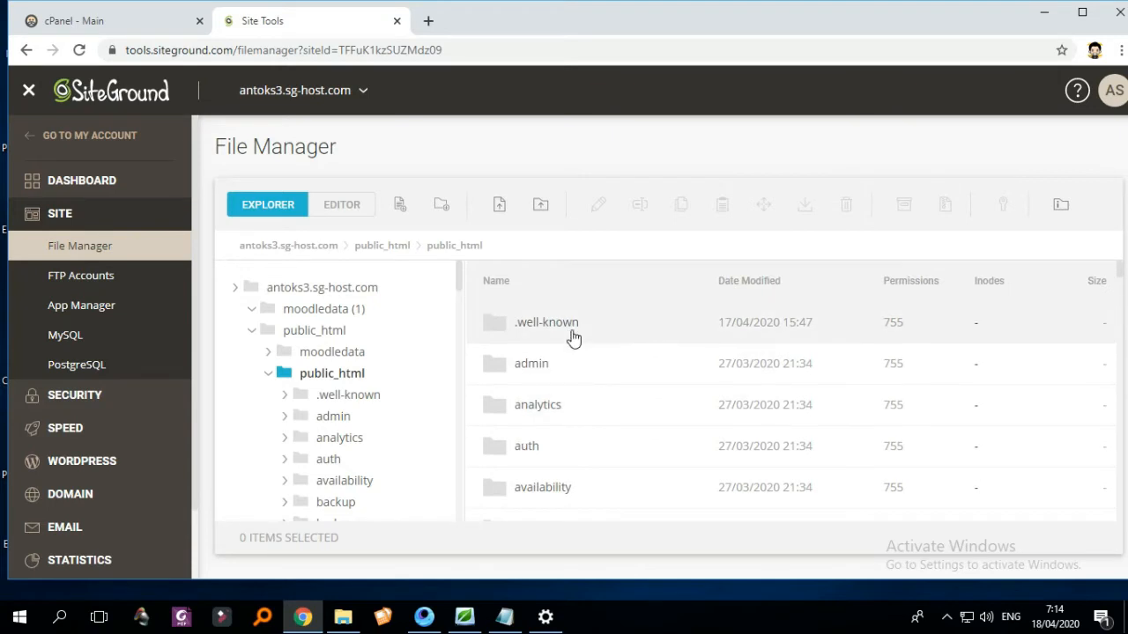
click(573, 333)
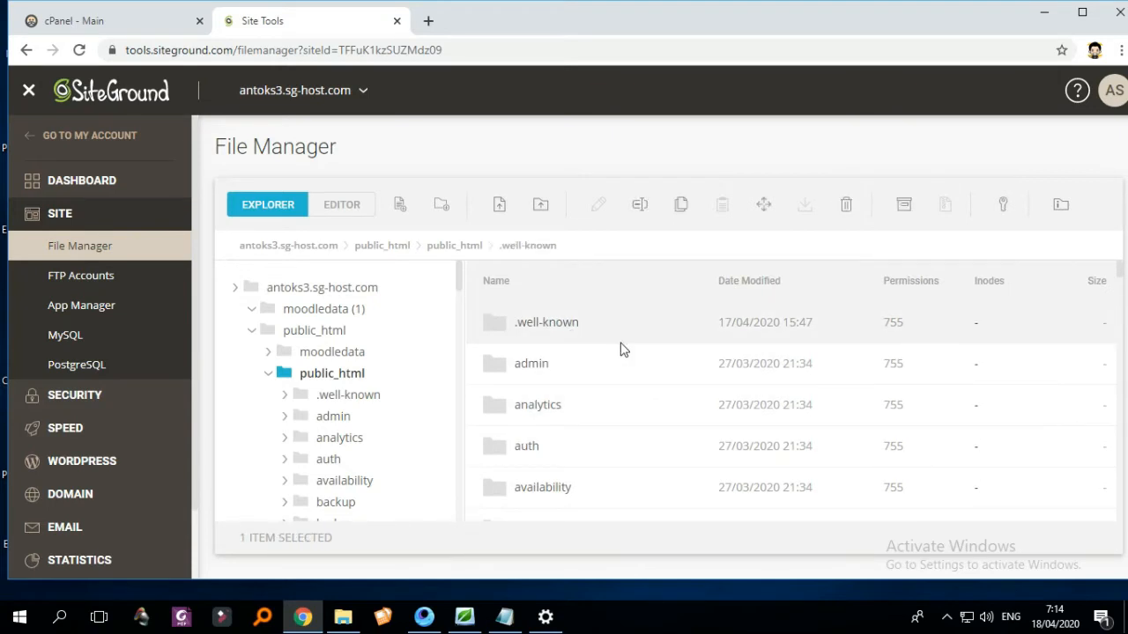
key(ctrl+a)
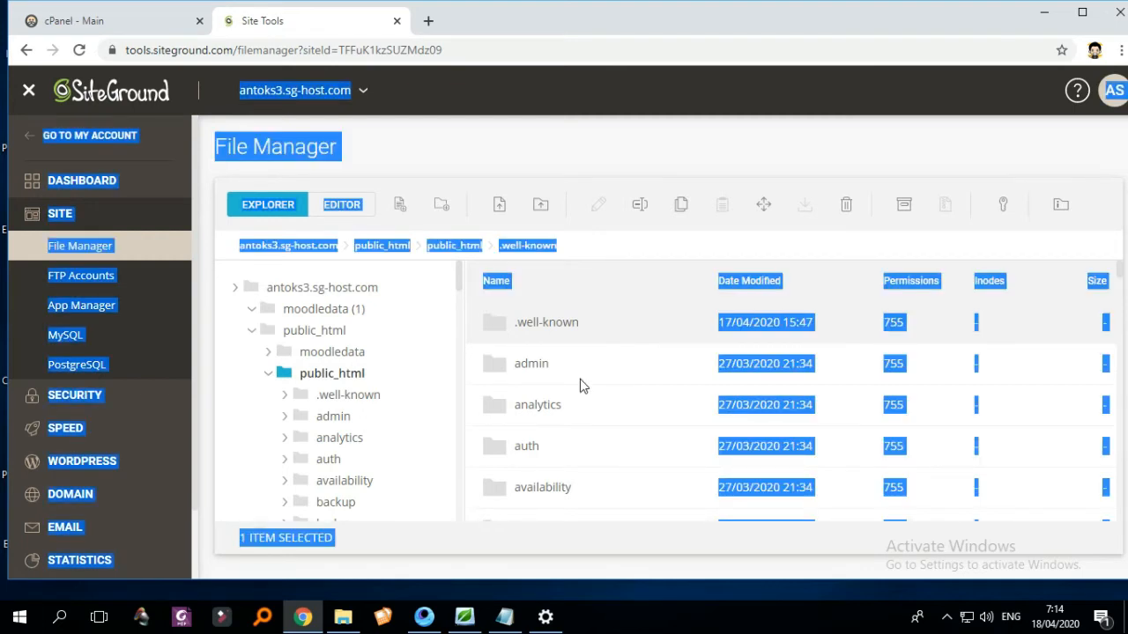
click(567, 358)
click(626, 340)
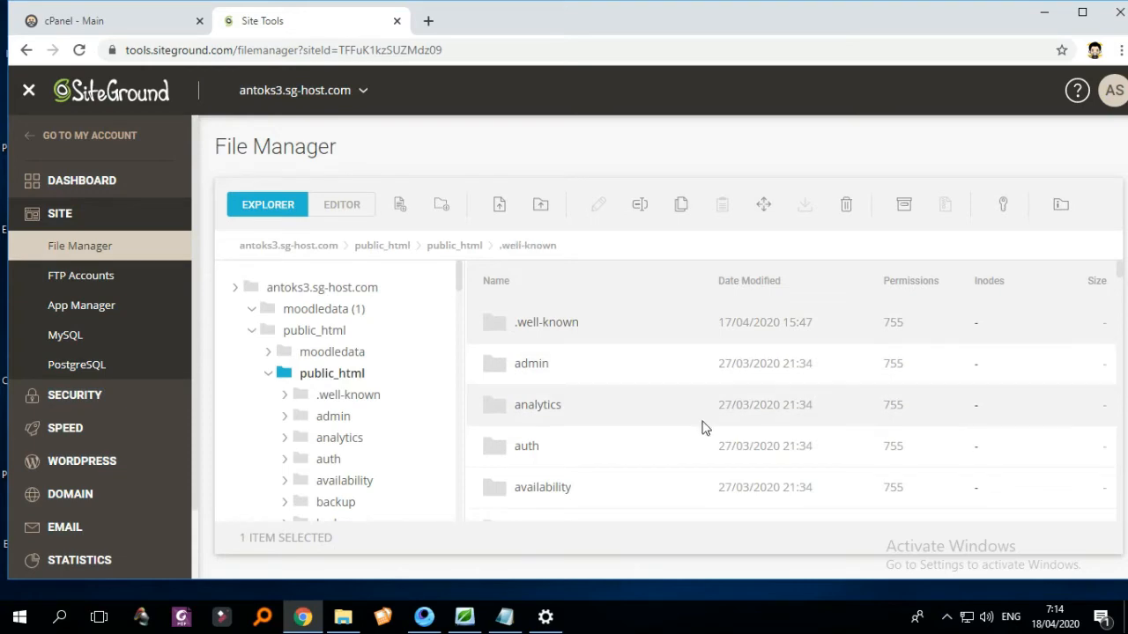
scroll(791, 441, down, 20)
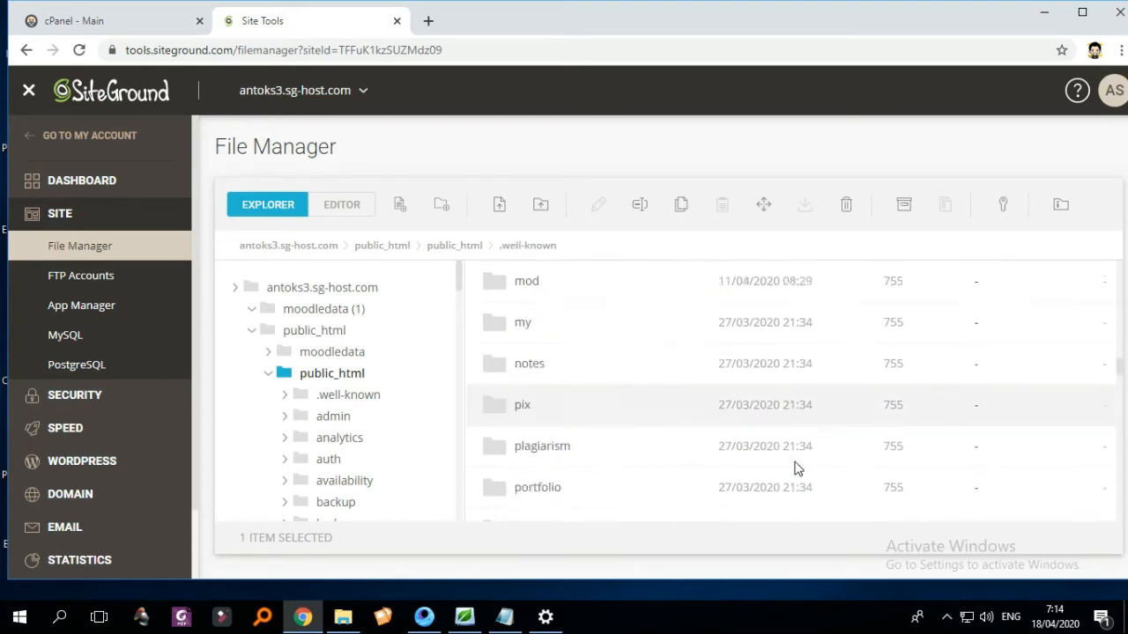
scroll(793, 479, down, 10)
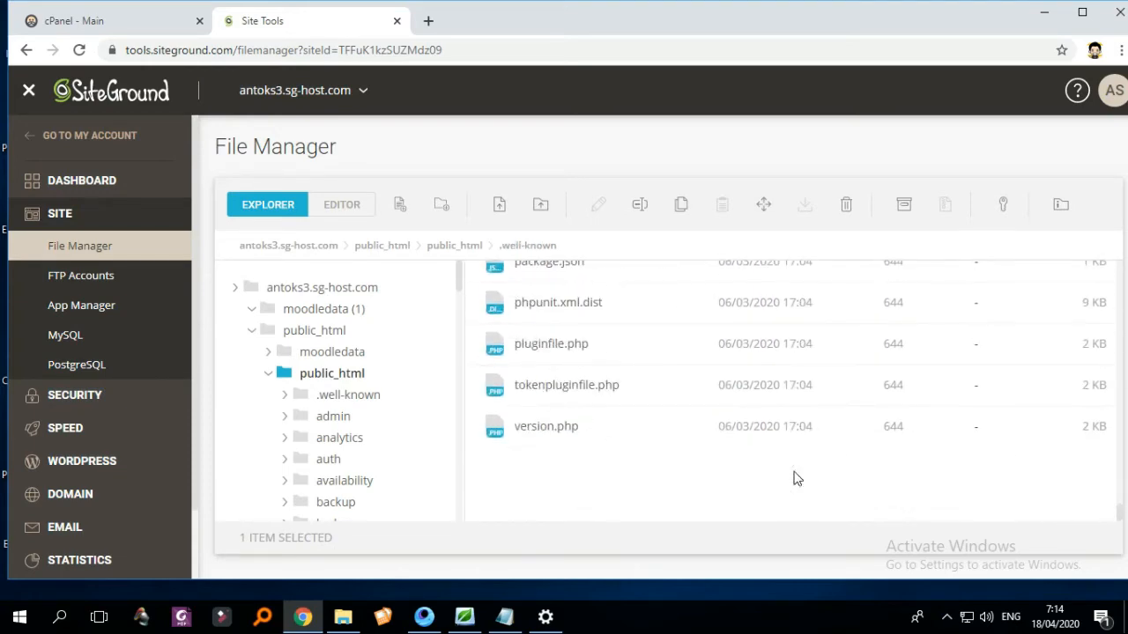
- Move all 93 items from the nested public_html folder up into the top-level public_html
shift+click(585, 436)
scroll(657, 427, up, 15)
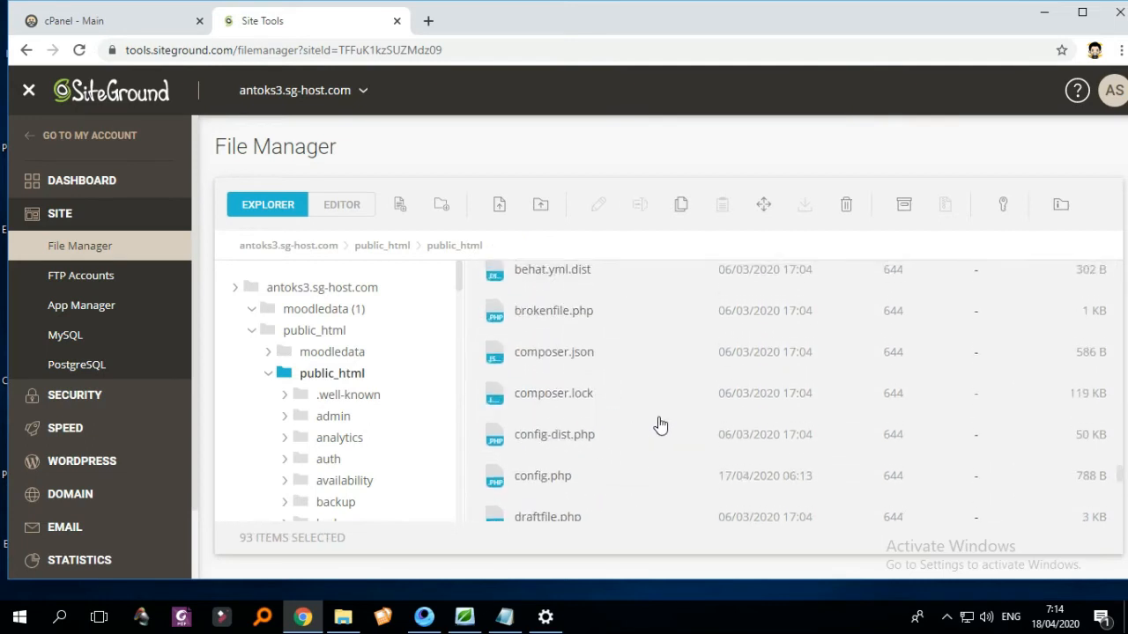
scroll(661, 425, up, 15)
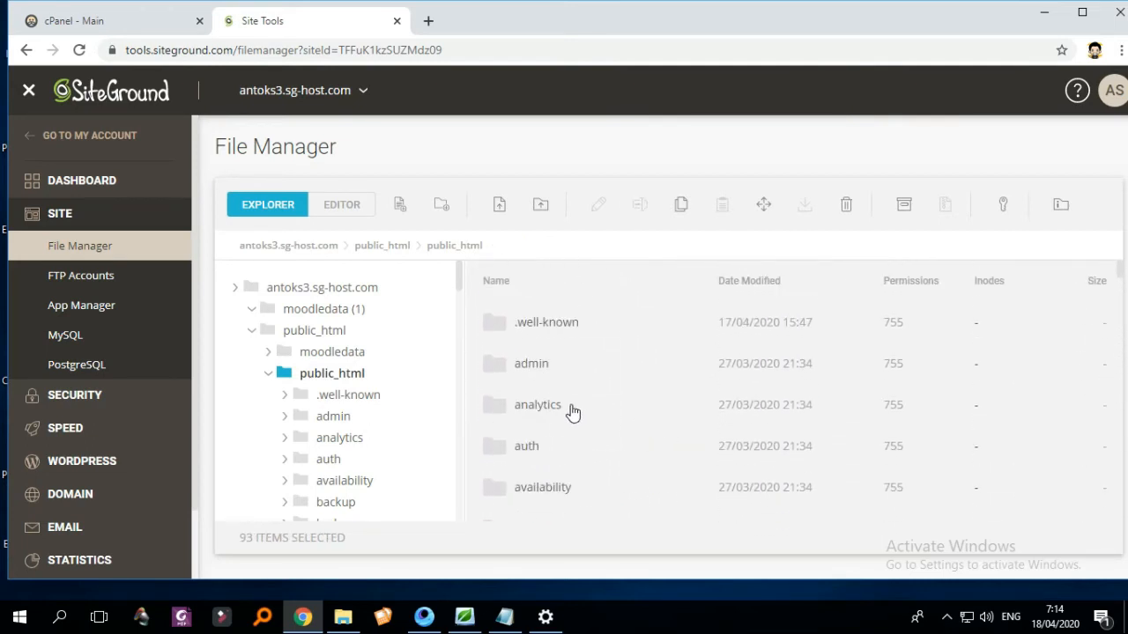
right_click(572, 411)
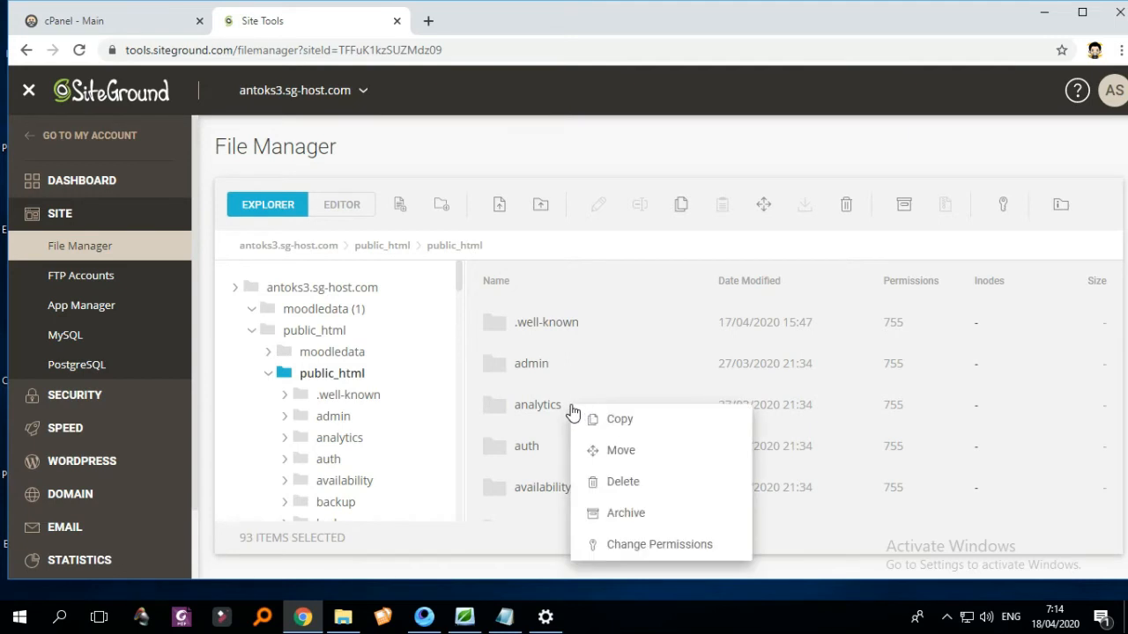
click(636, 454)
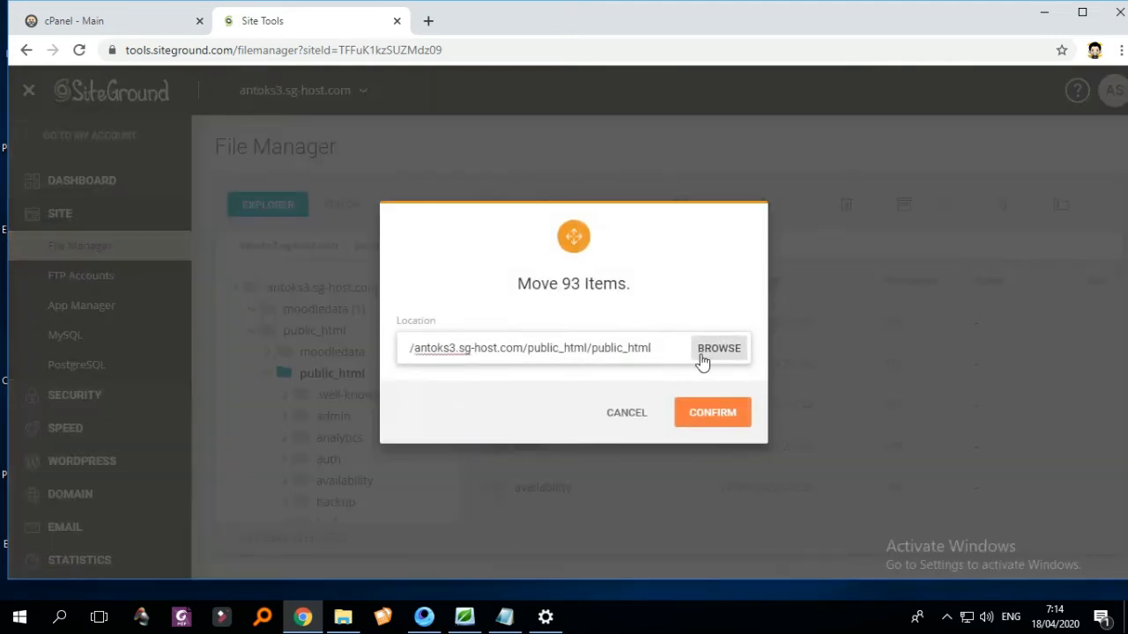
click(702, 362)
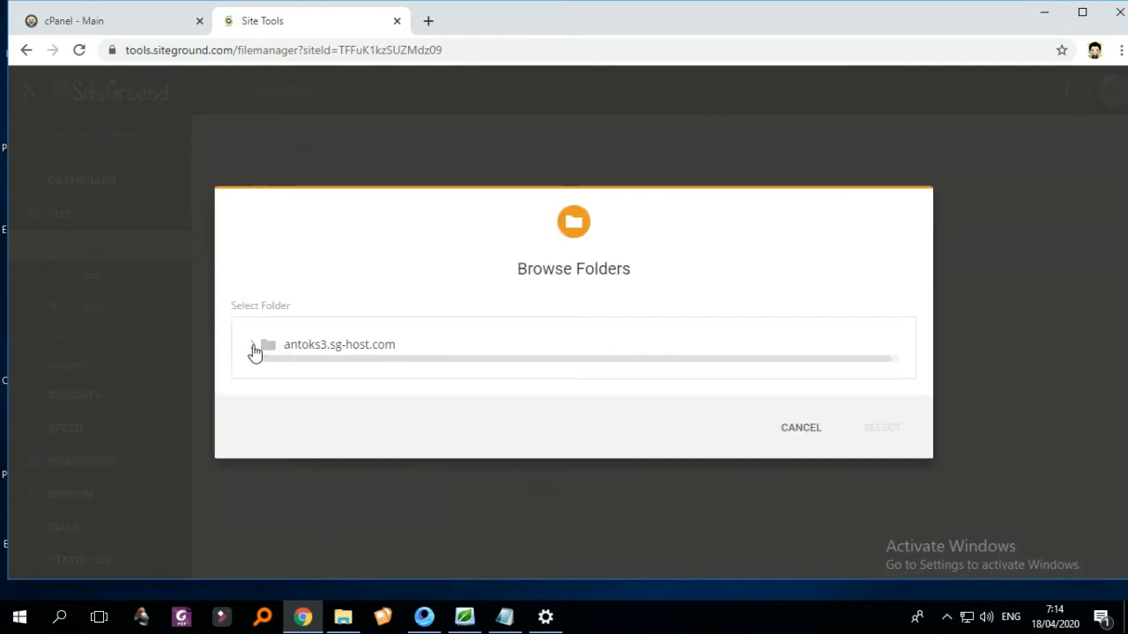
click(393, 349)
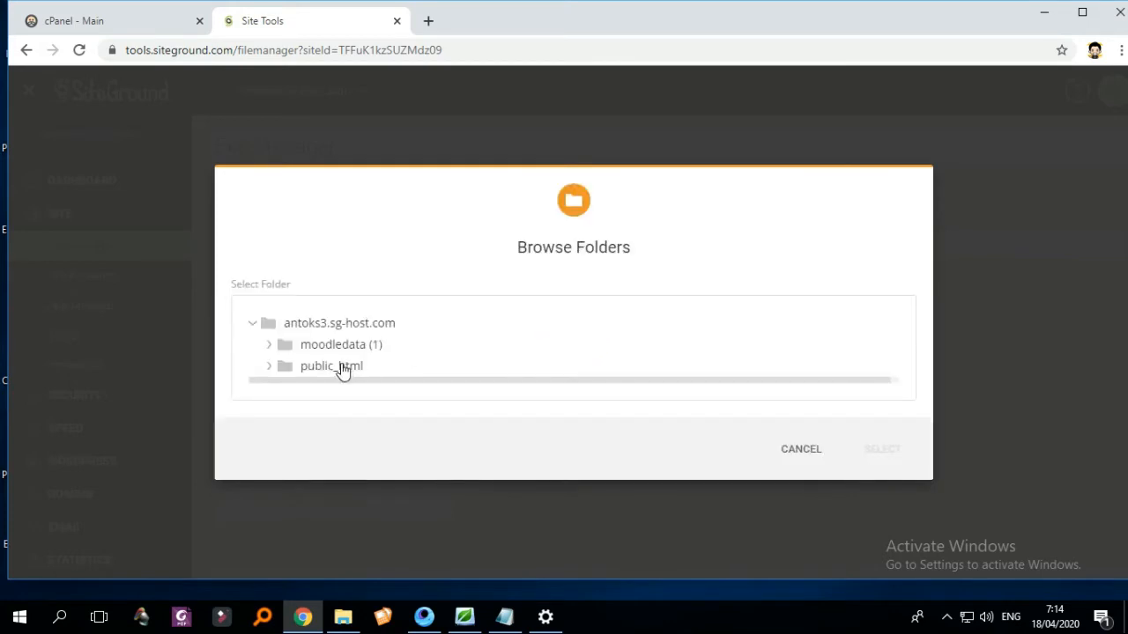
click(340, 367)
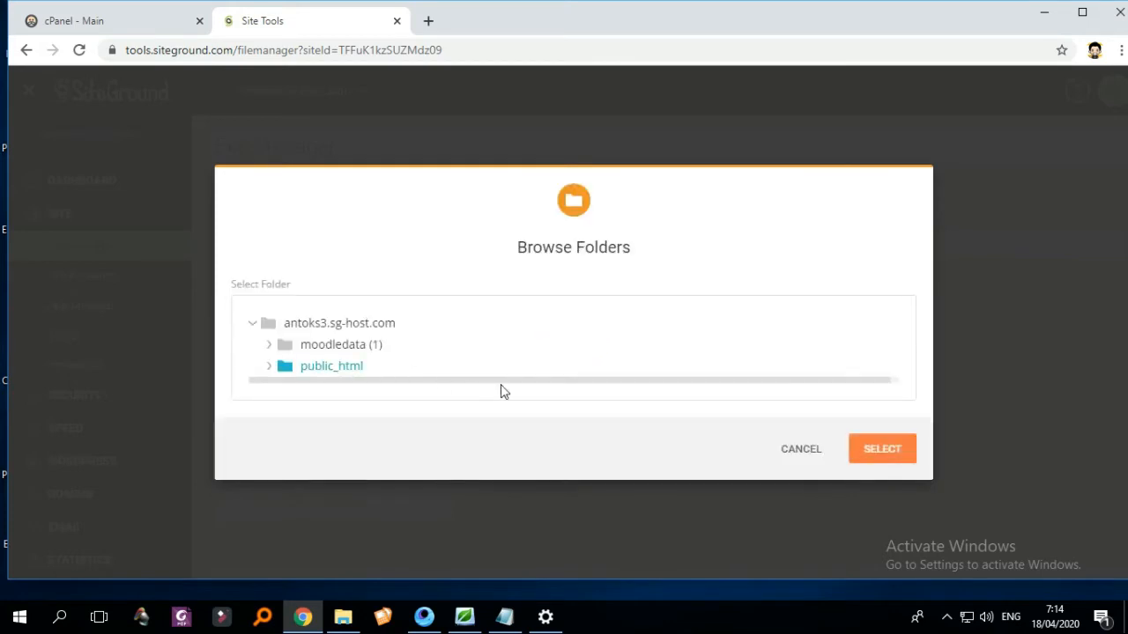
click(856, 449)
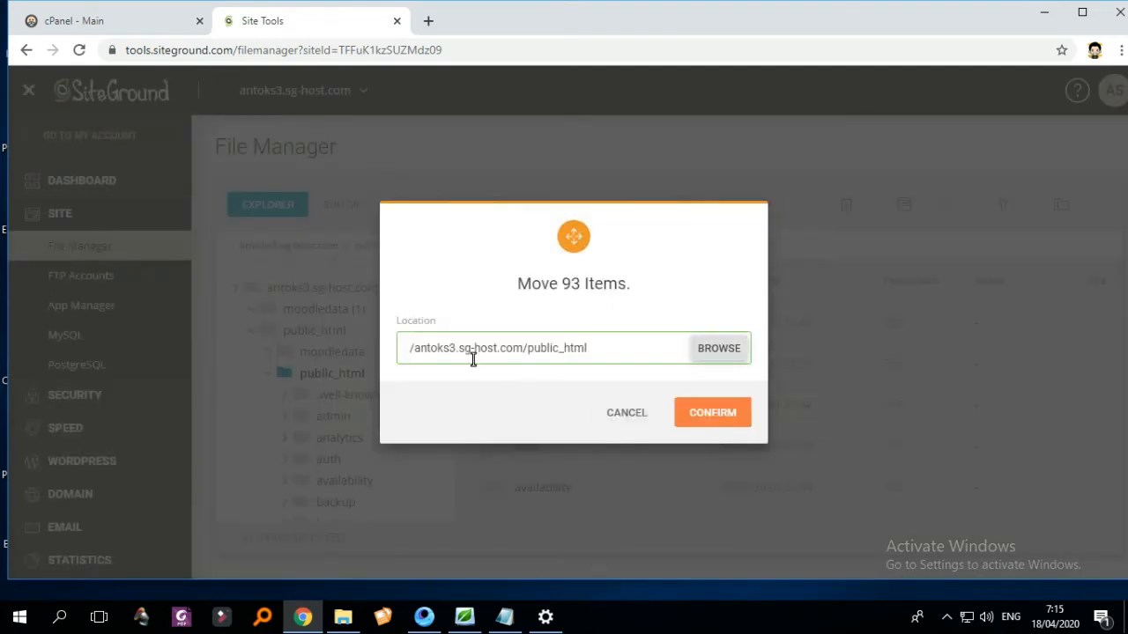
click(703, 423)
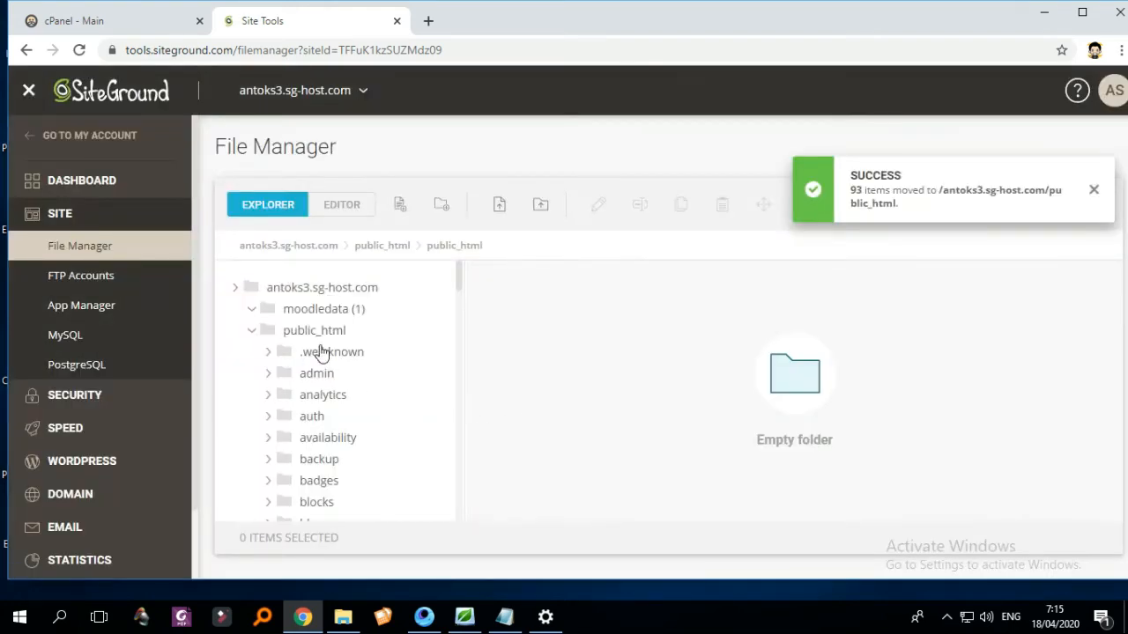
- Check that the nested public_html folder inside public_html is now empty
click(323, 334)
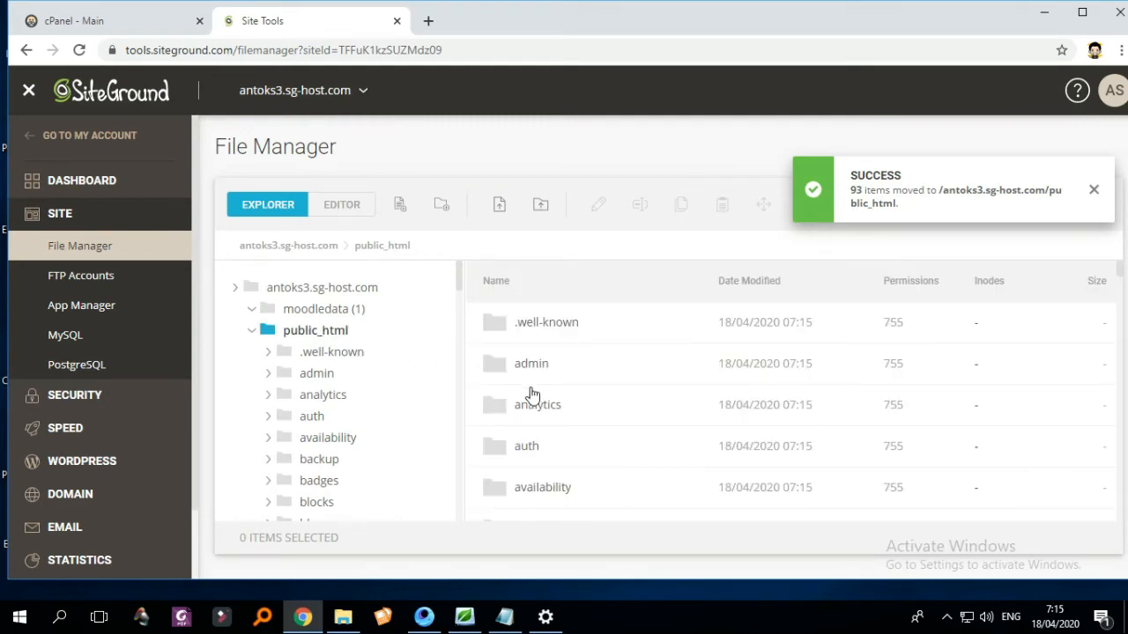
scroll(617, 405, down, 3)
scroll(628, 413, down, 10)
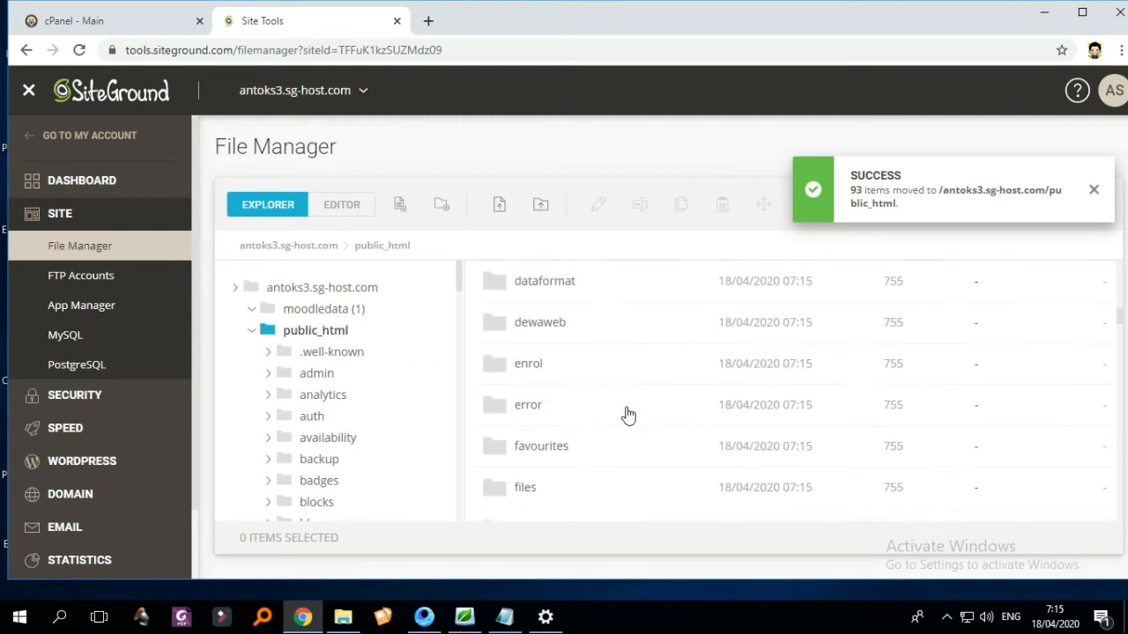
scroll(627, 418, down, 15)
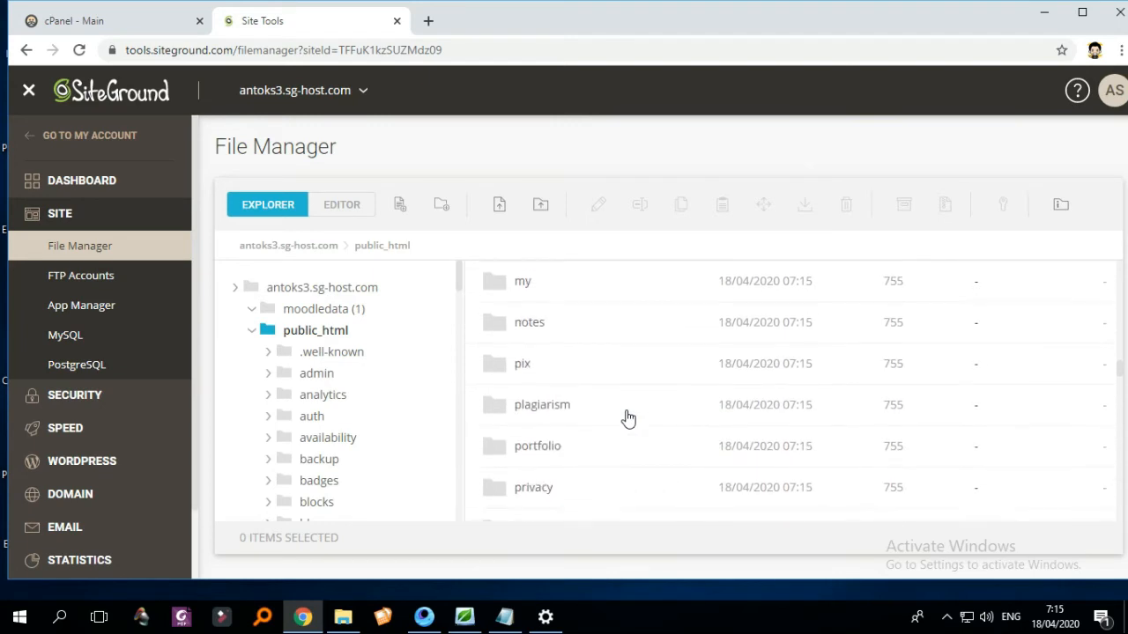
scroll(581, 387, up, 1)
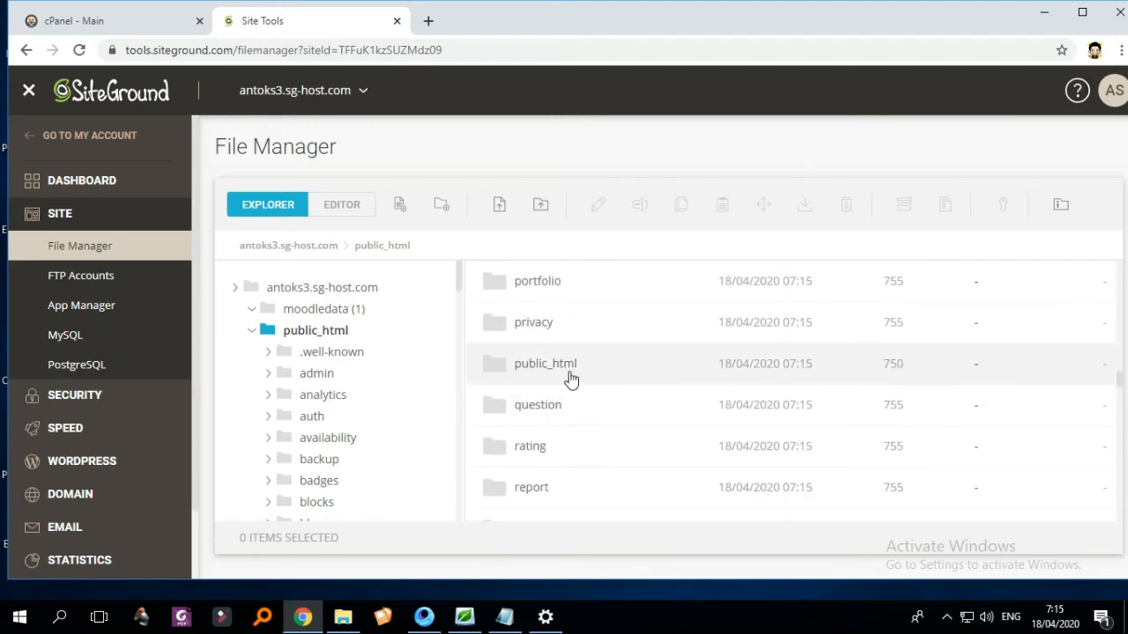
double_click(569, 376)
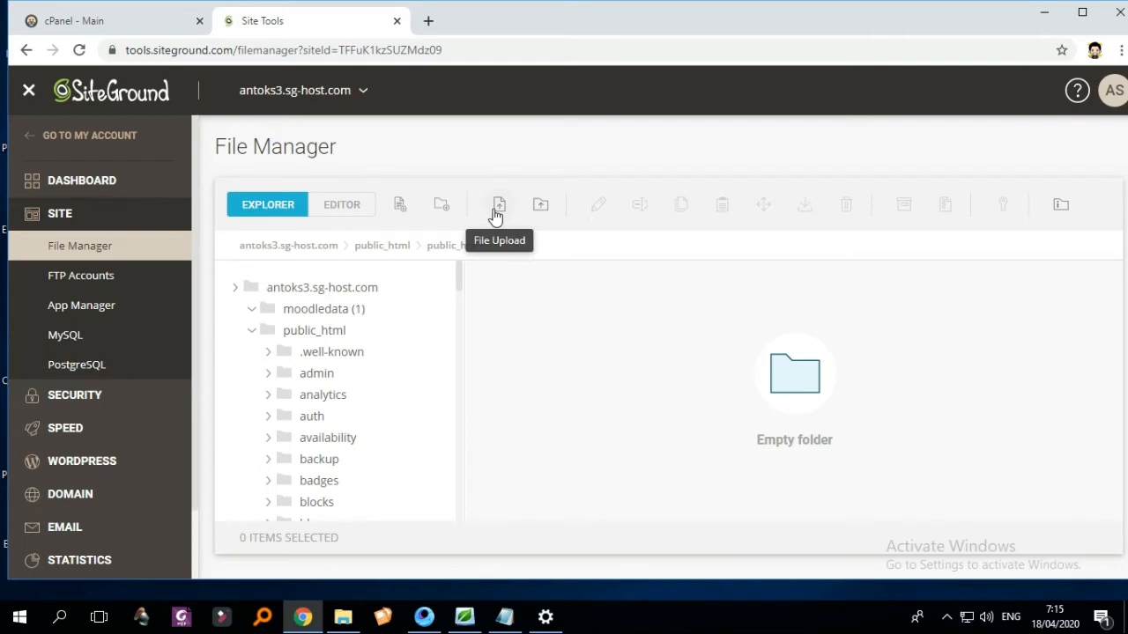
- Delete the empty nested public_html folder and return to the site root
click(316, 332)
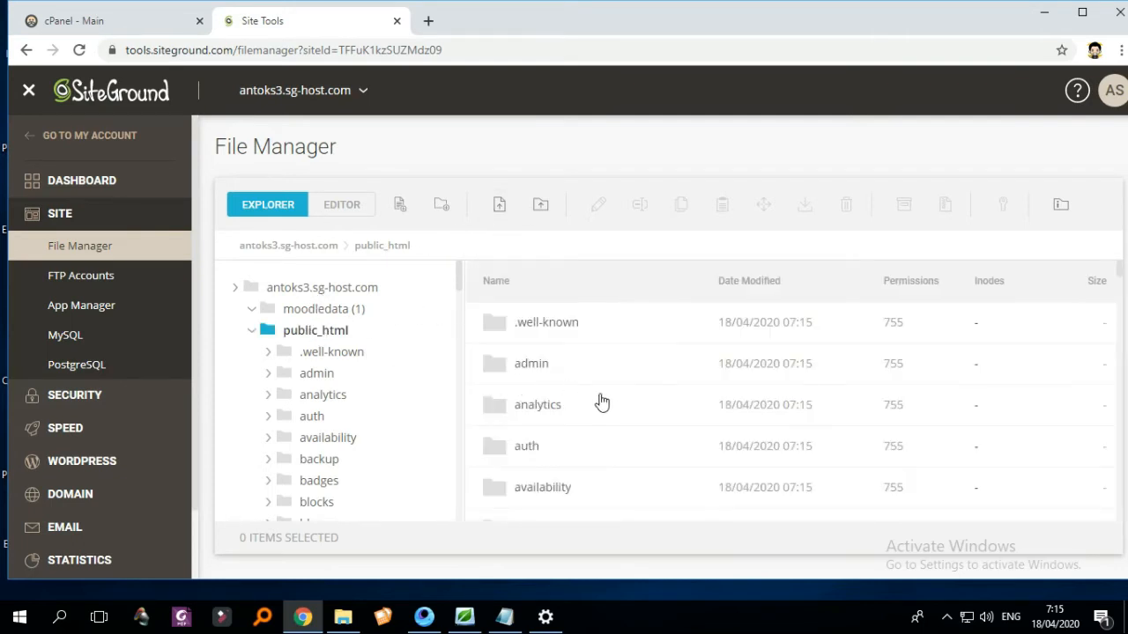
scroll(691, 416, down, 5)
scroll(685, 421, down, 6)
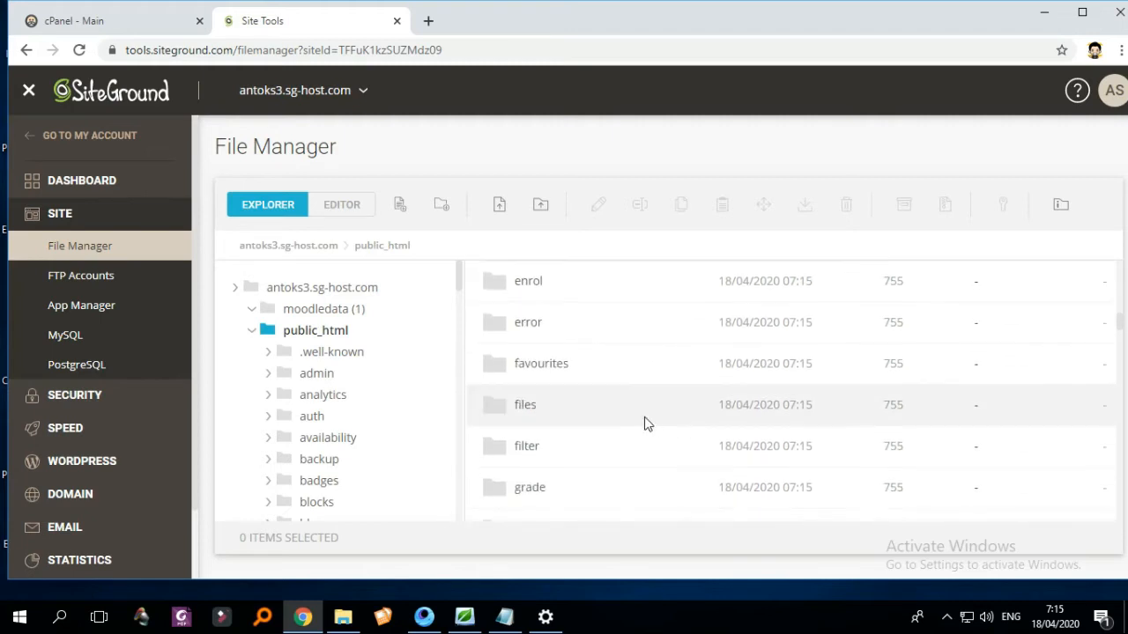
scroll(644, 425, down, 10)
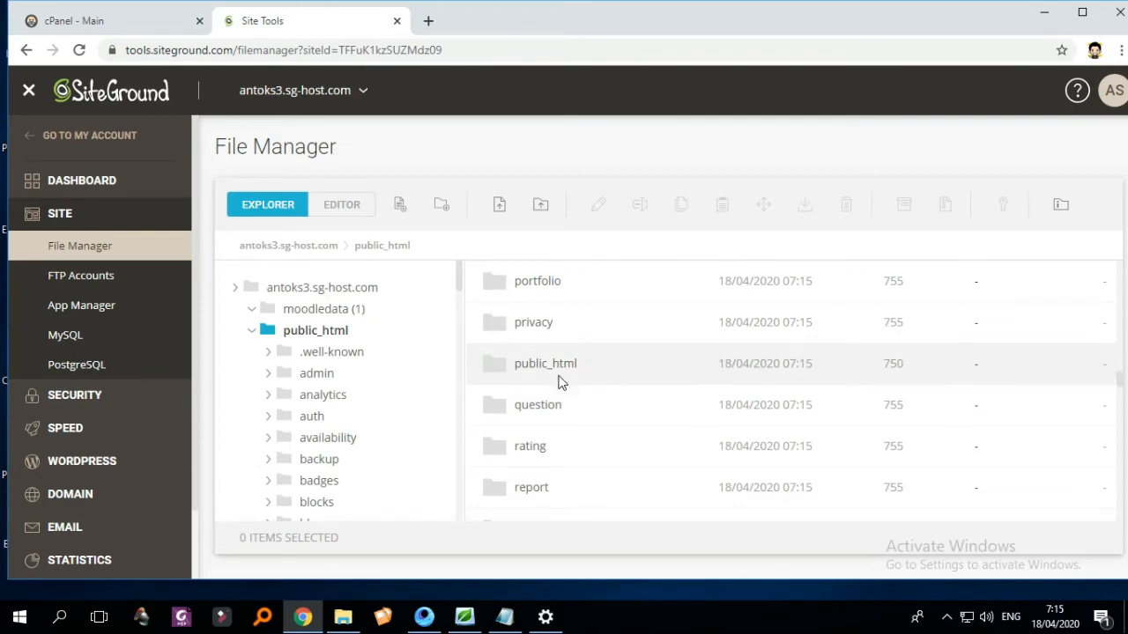
click(559, 382)
right_click(558, 383)
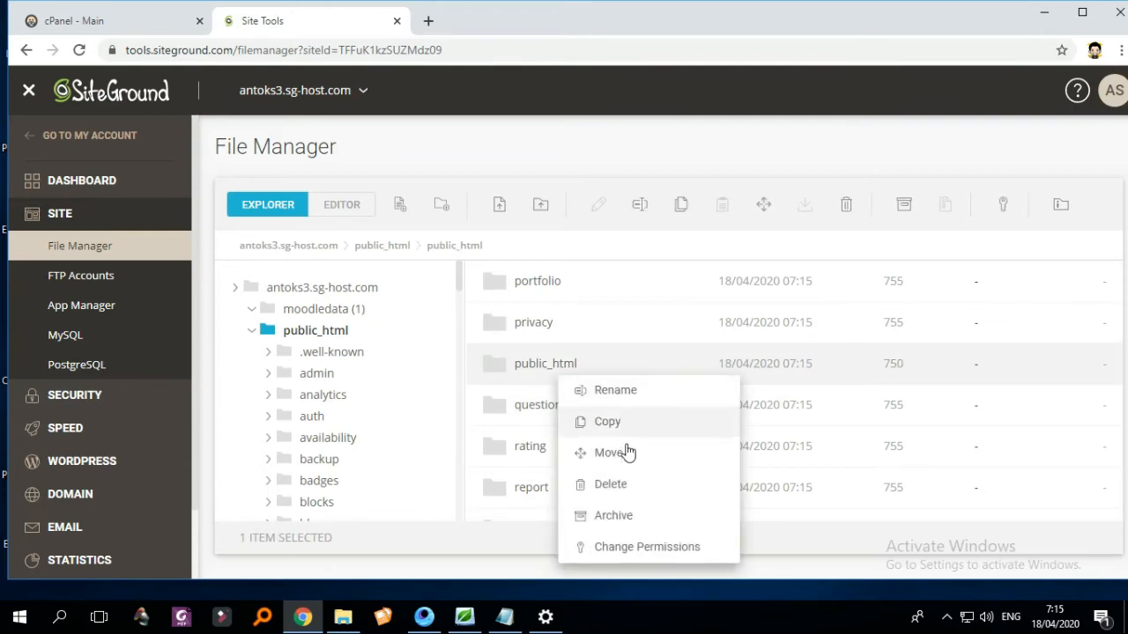
click(617, 486)
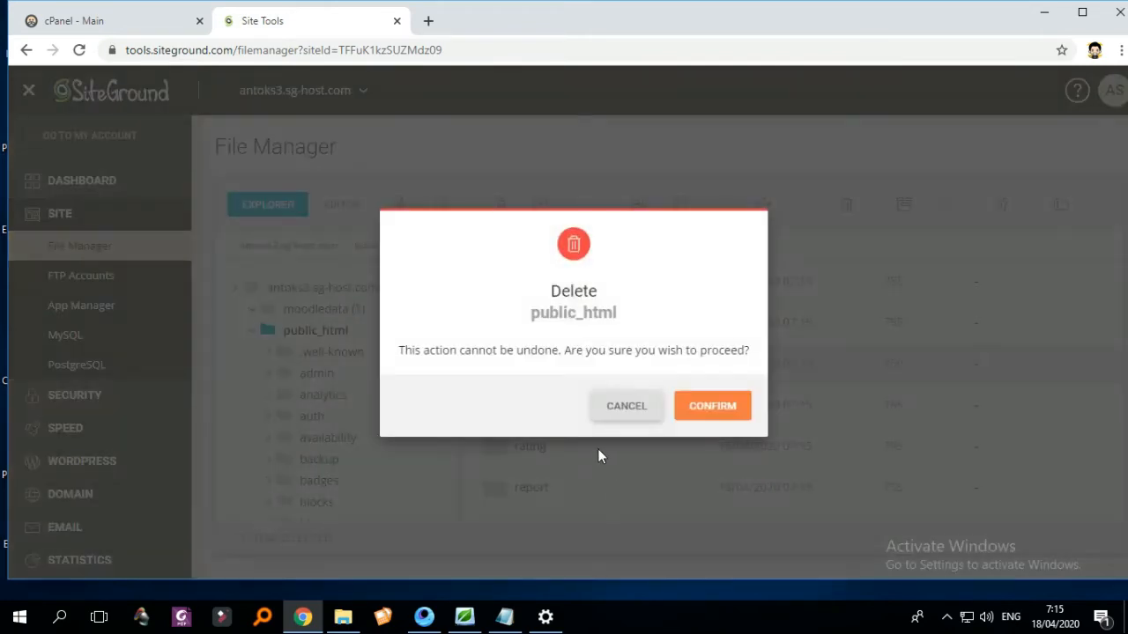
click(712, 418)
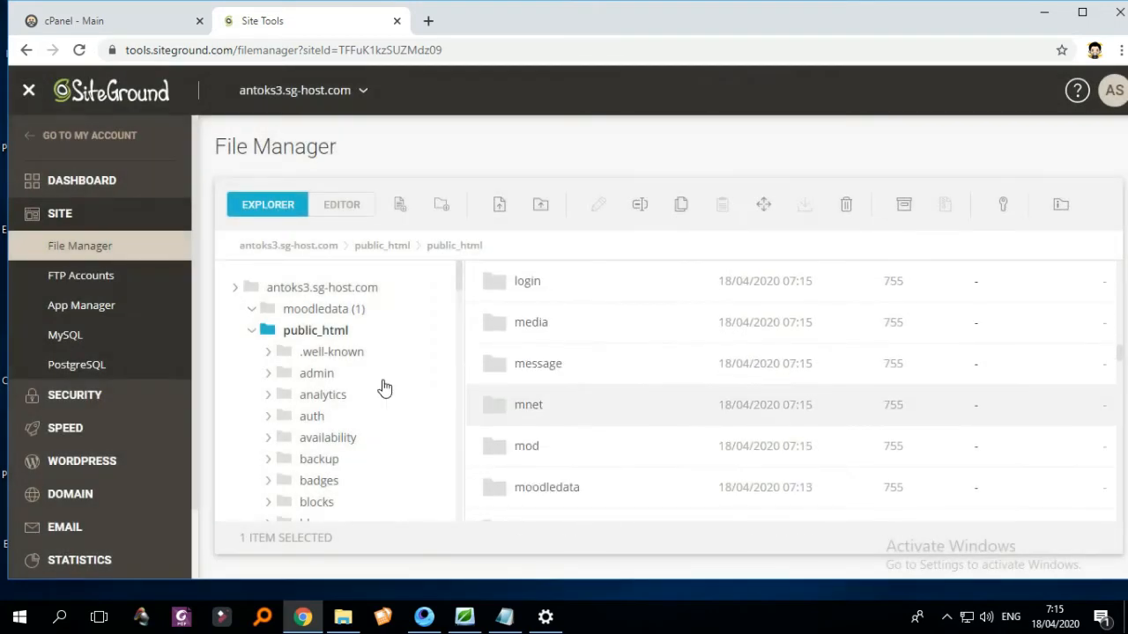
click(315, 290)
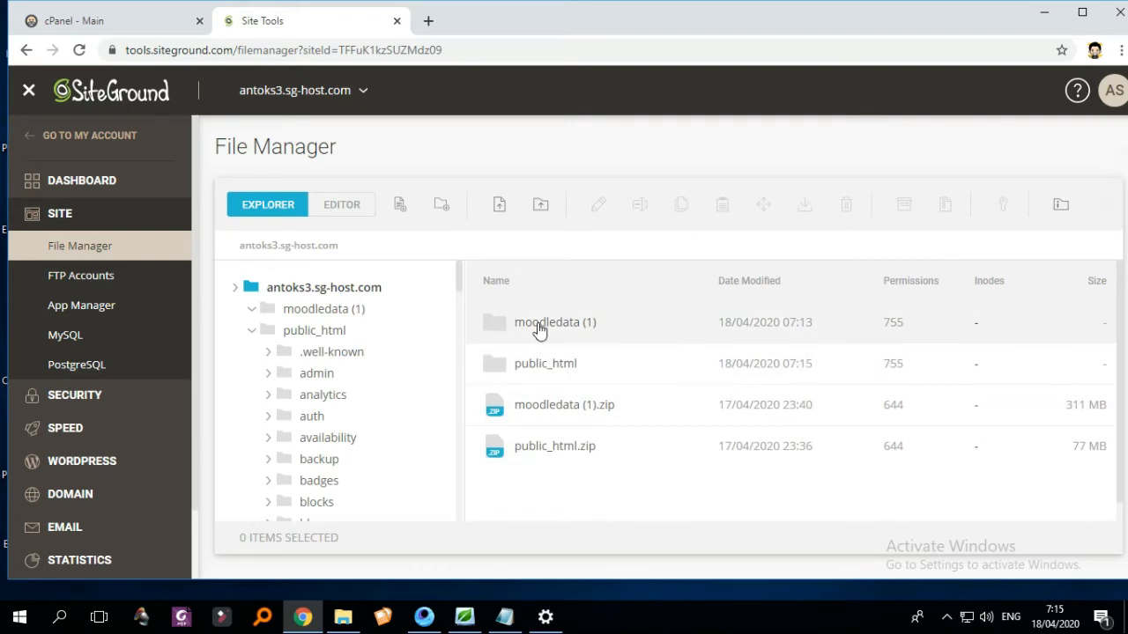
- Delete the empty moodledata (1) folder from the site root
right_click(538, 324)
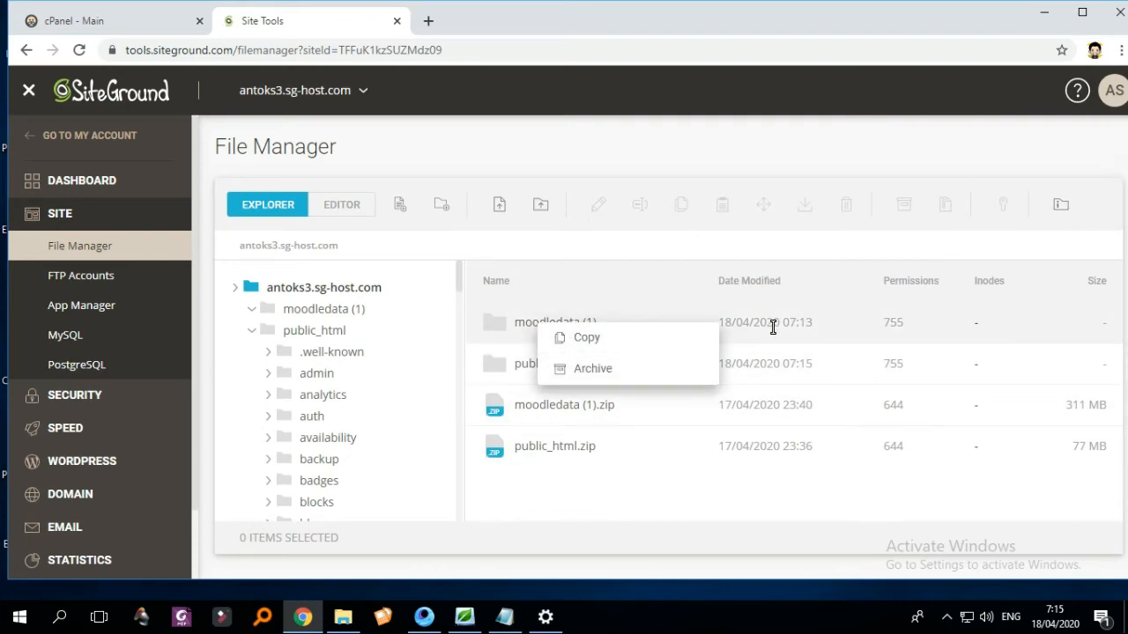
click(741, 333)
right_click(681, 334)
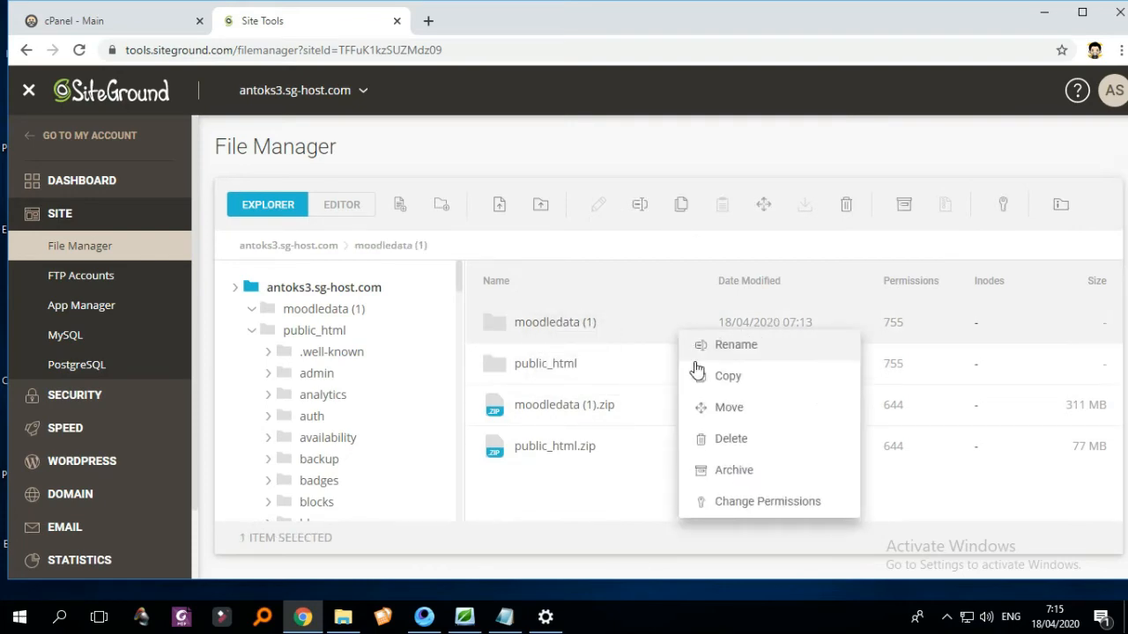
click(728, 449)
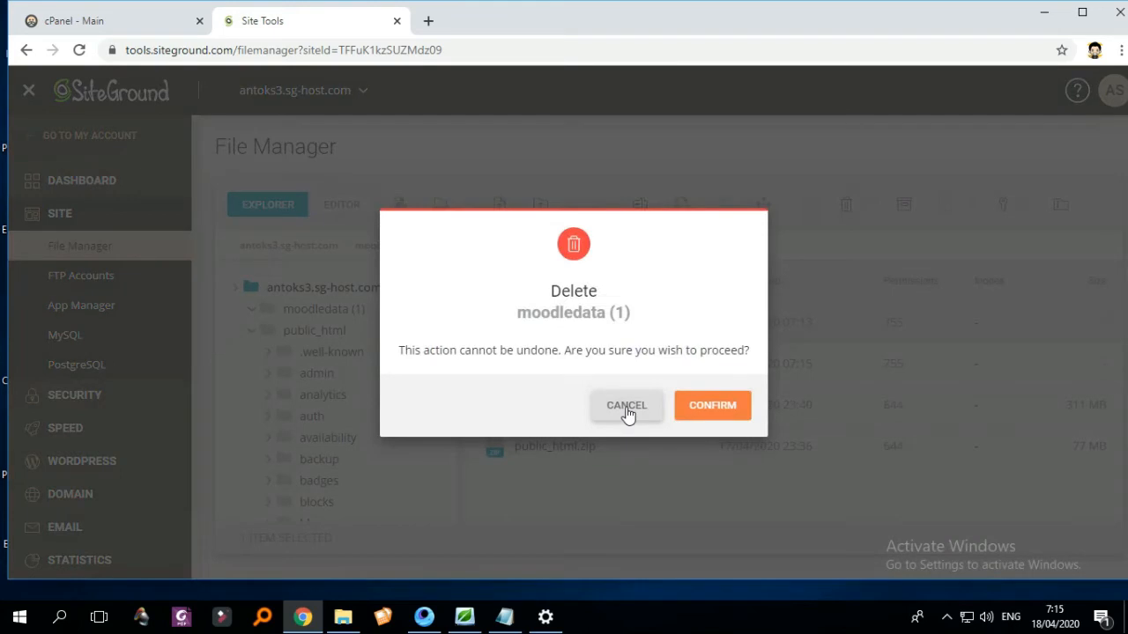
click(709, 407)
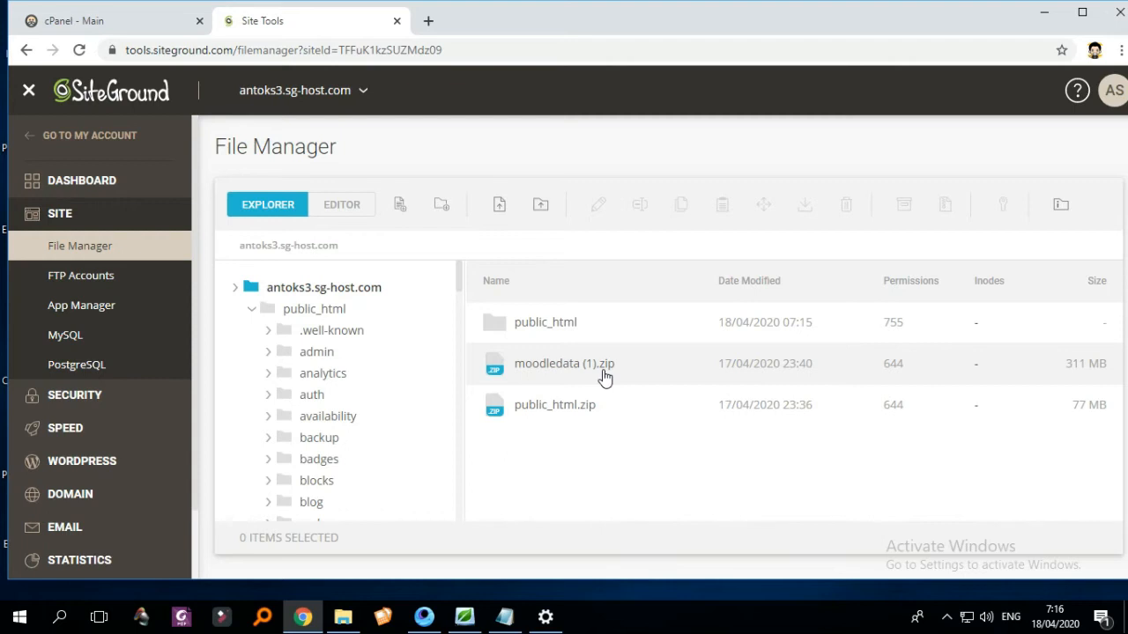
- Open public_html and look through its Moodle folders, including moodledata
click(538, 337)
double_click(538, 337)
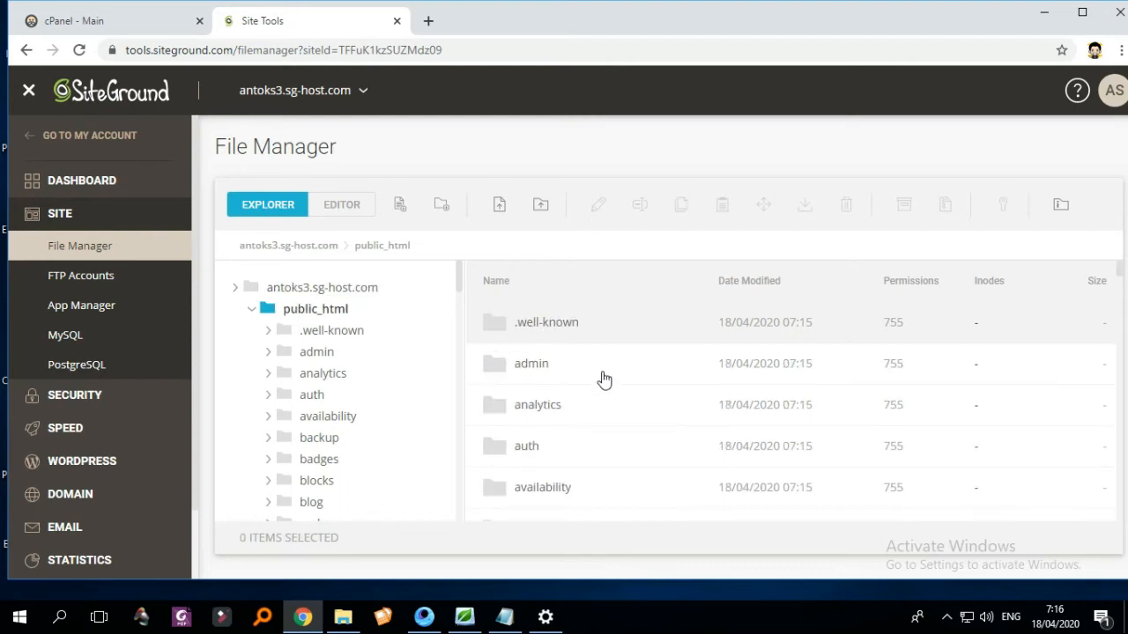
scroll(652, 375, down, 4)
scroll(546, 326, up, 5)
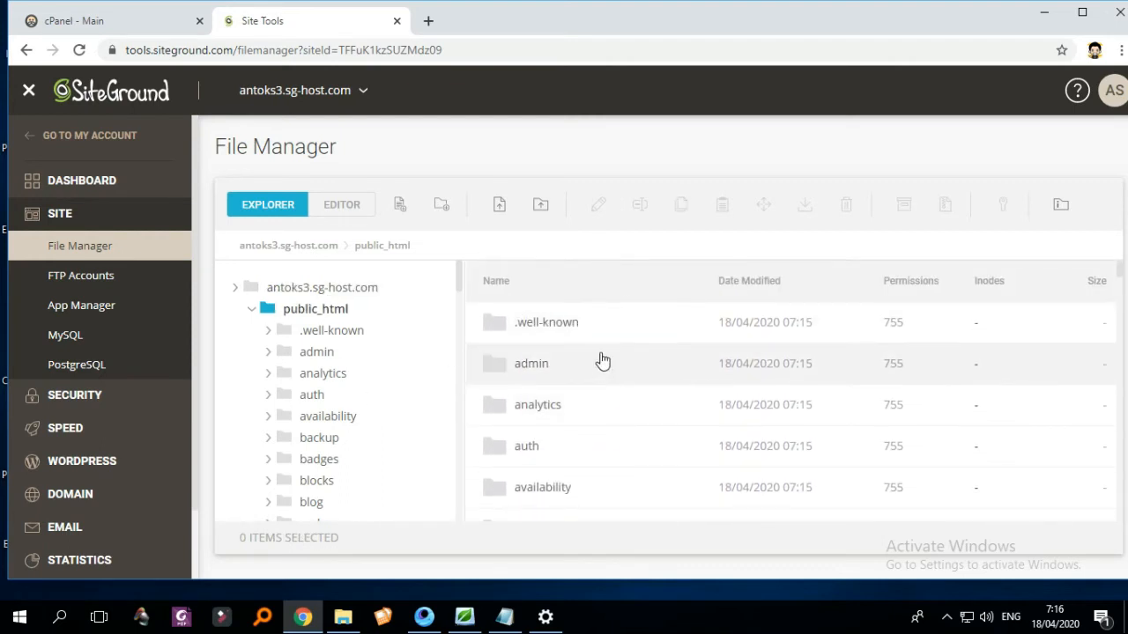
scroll(611, 426, down, 2)
scroll(610, 426, down, 15)
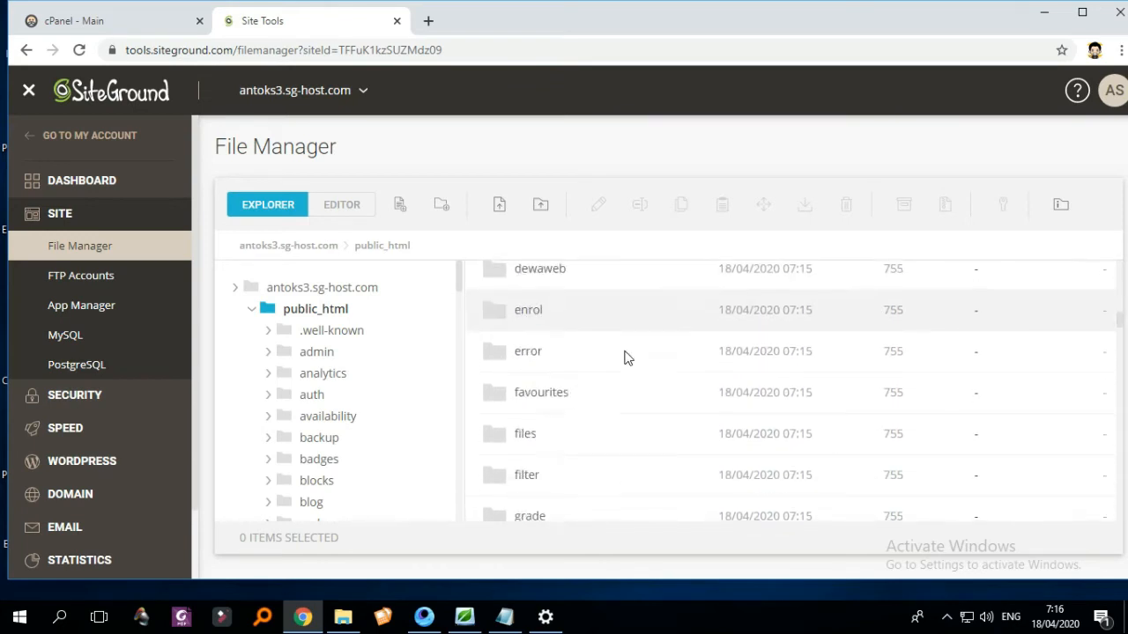
scroll(629, 349, down, 1)
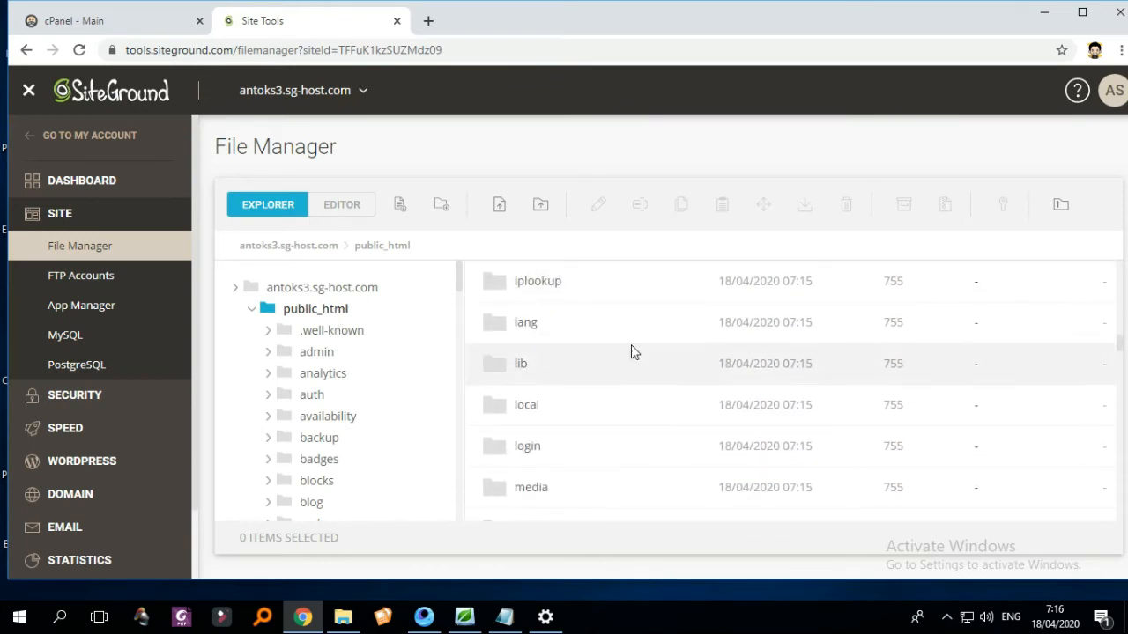
scroll(639, 360, up, 6)
scroll(643, 364, down, 4)
scroll(652, 374, down, 7)
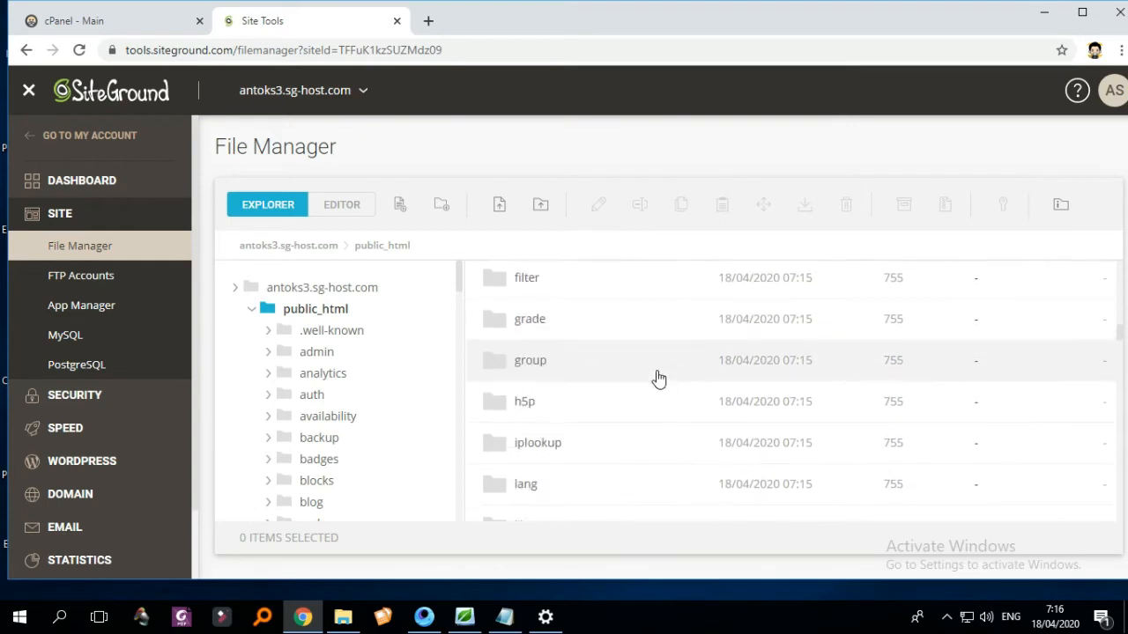
scroll(657, 385, up, 1)
scroll(534, 408, down, 2)
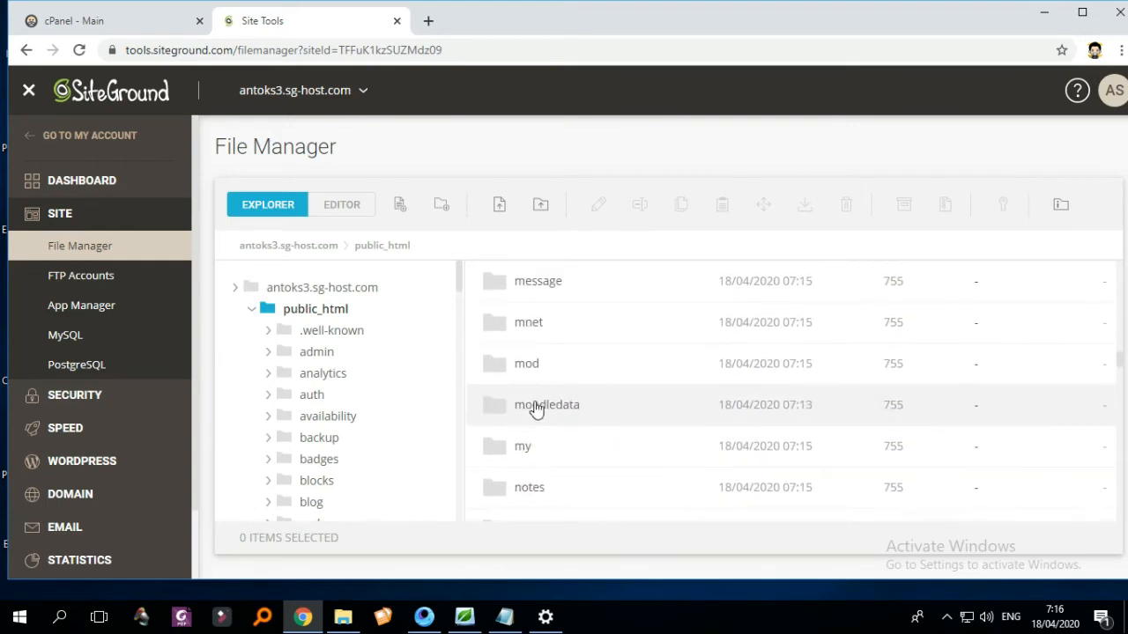
scroll(581, 388, down, 4)
scroll(573, 375, up, 2)
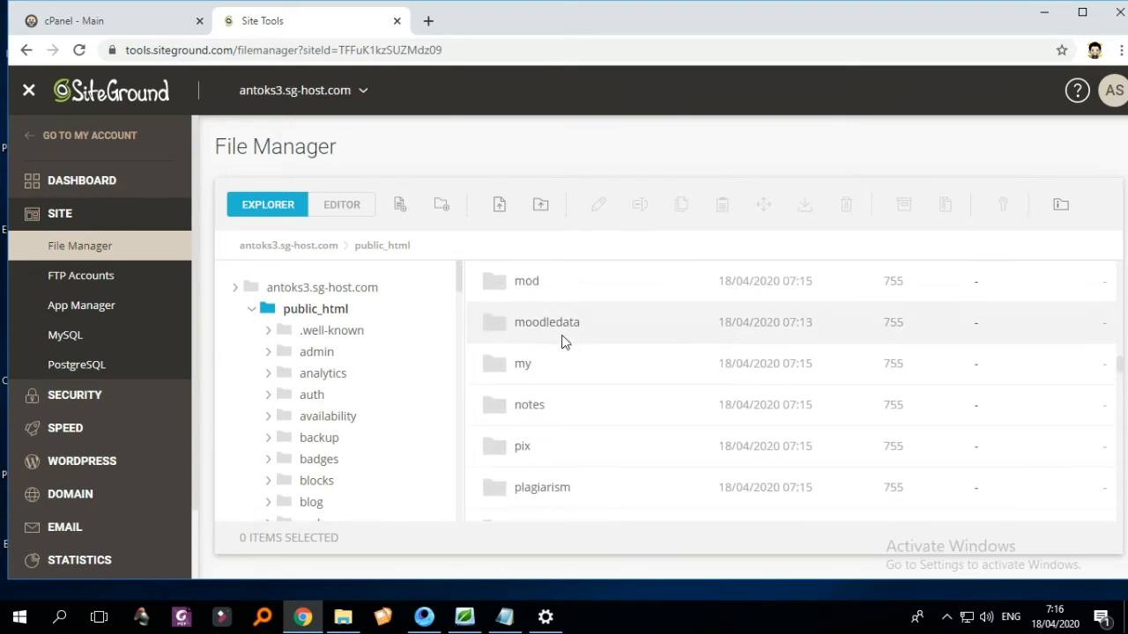
scroll(654, 352, up, 15)
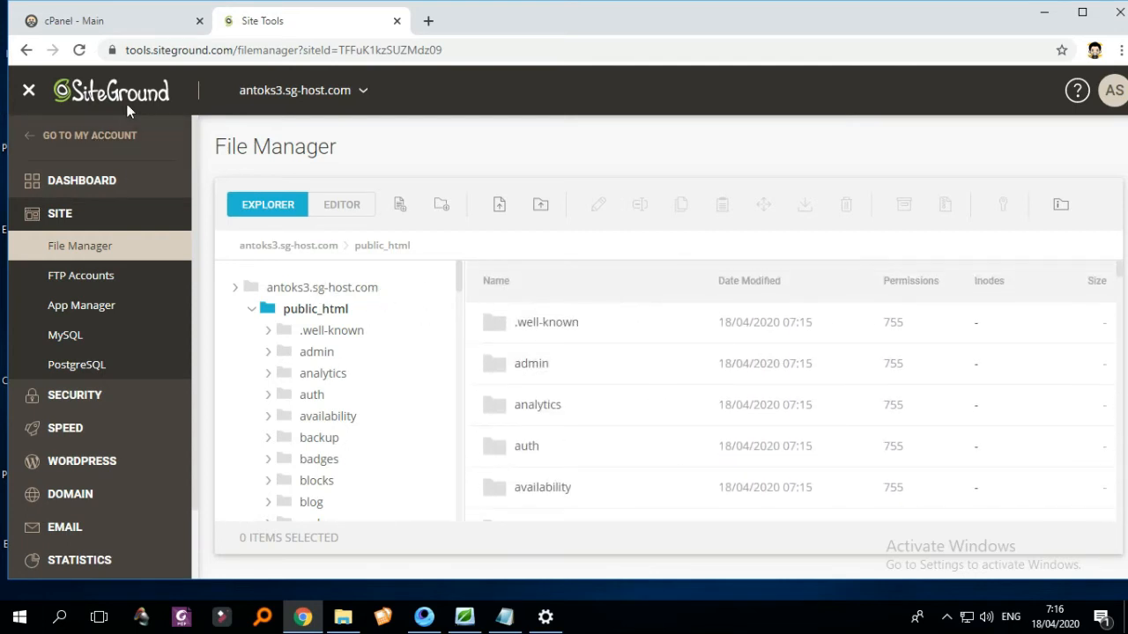
- Copy the Site Tools File Manager address and load it in a new browser tab
right_click(67, 215)
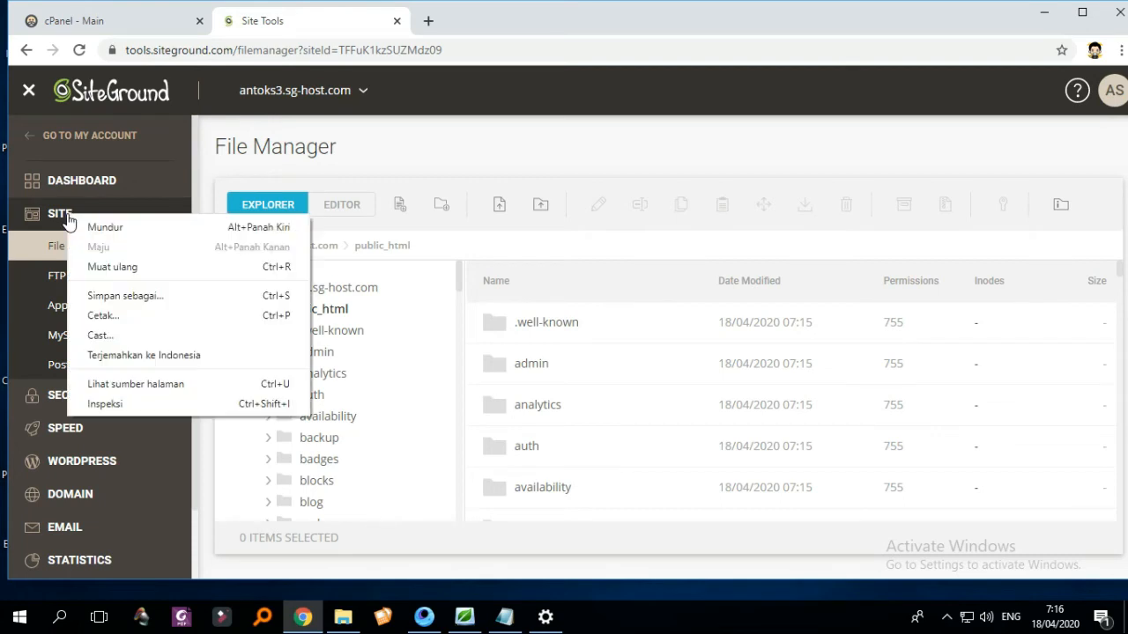
click(347, 52)
right_click(348, 51)
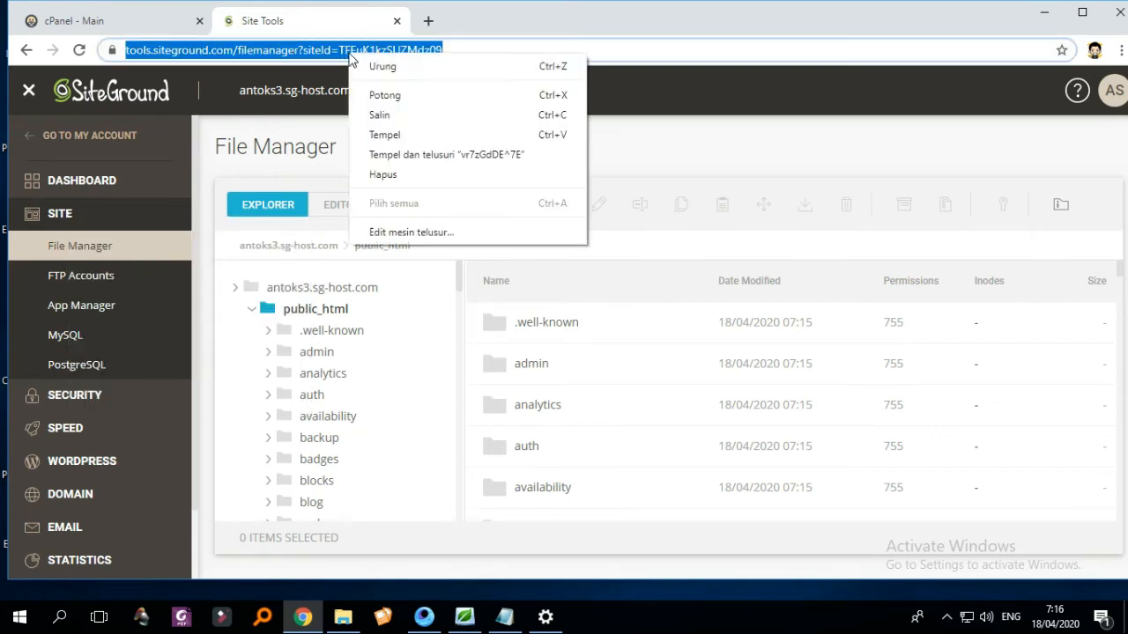
click(376, 115)
click(429, 20)
right_click(594, 50)
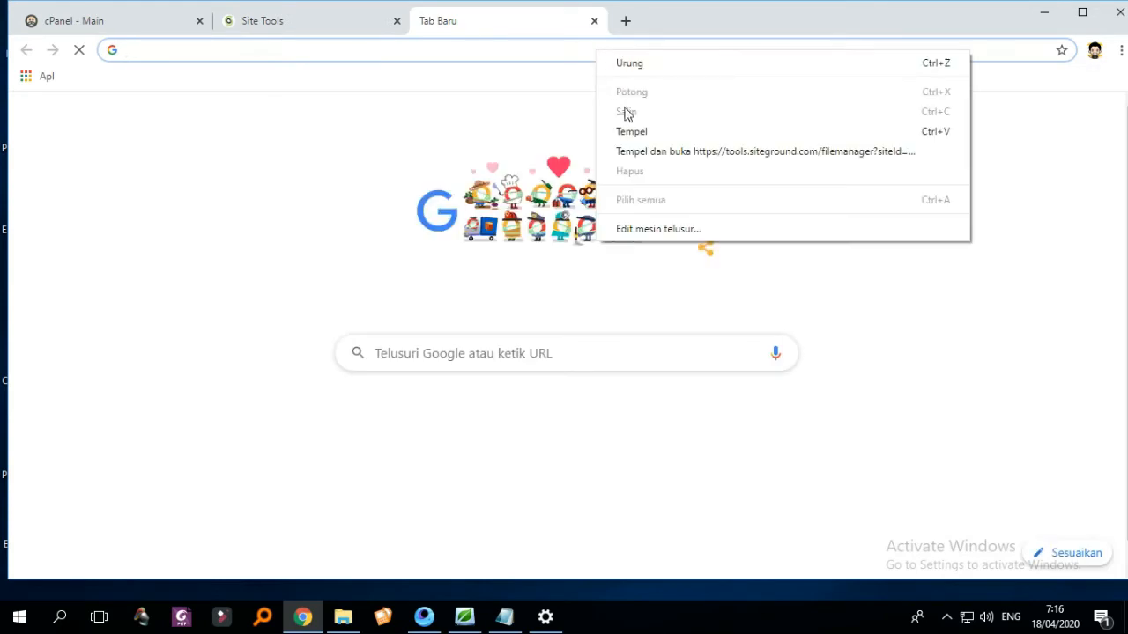
click(642, 152)
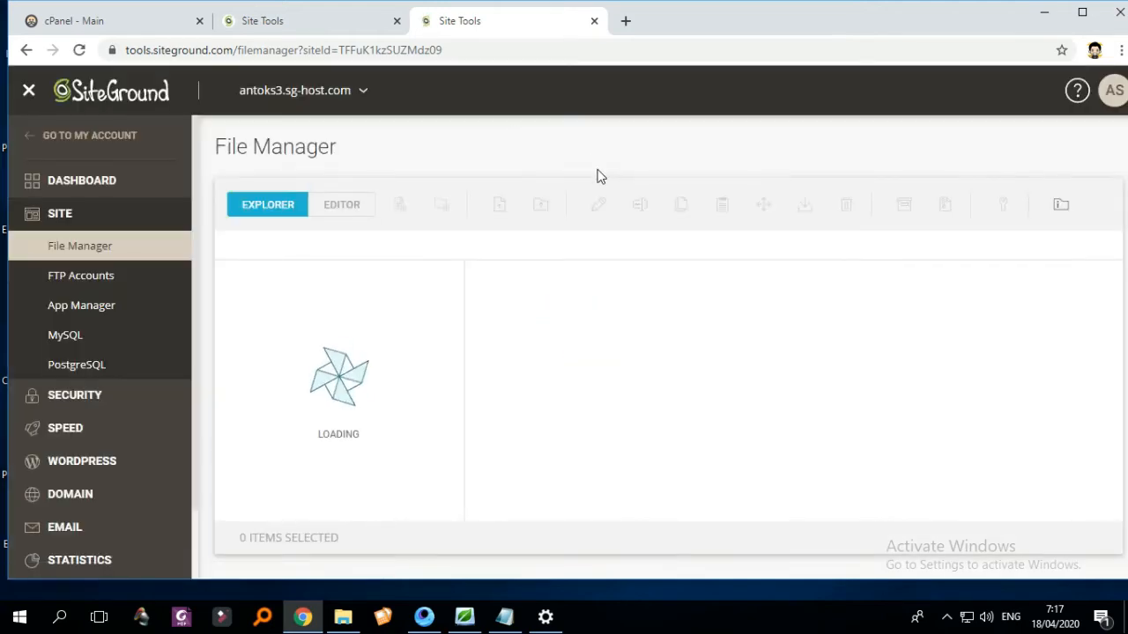
- From the SiteGround account's Websites list, open the live antoks3.sg-host.com site
click(97, 137)
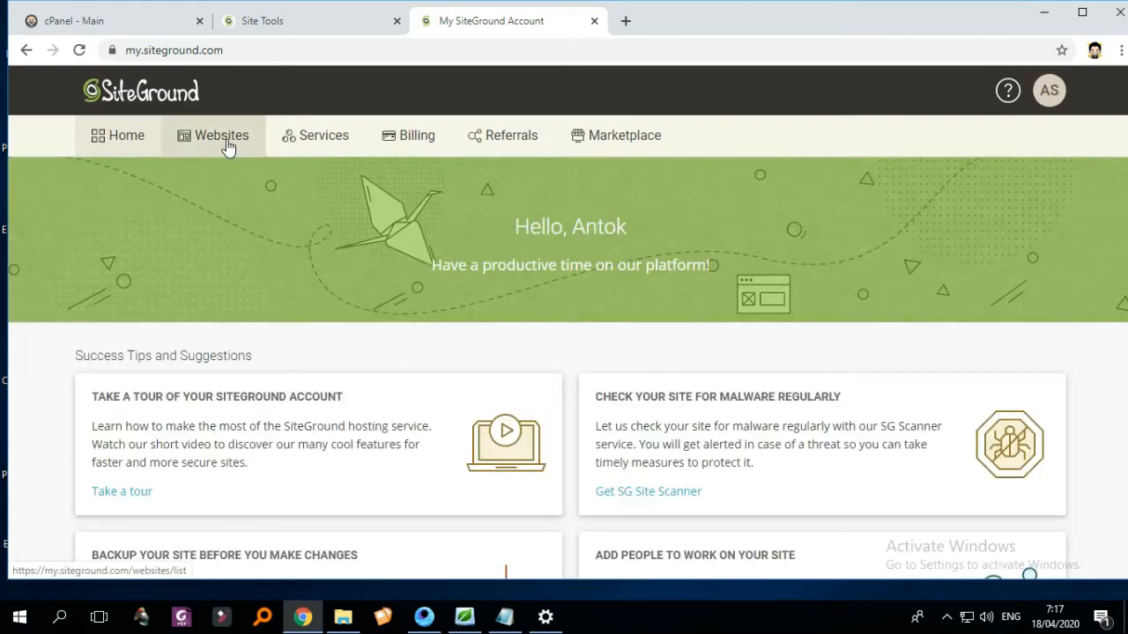
click(227, 141)
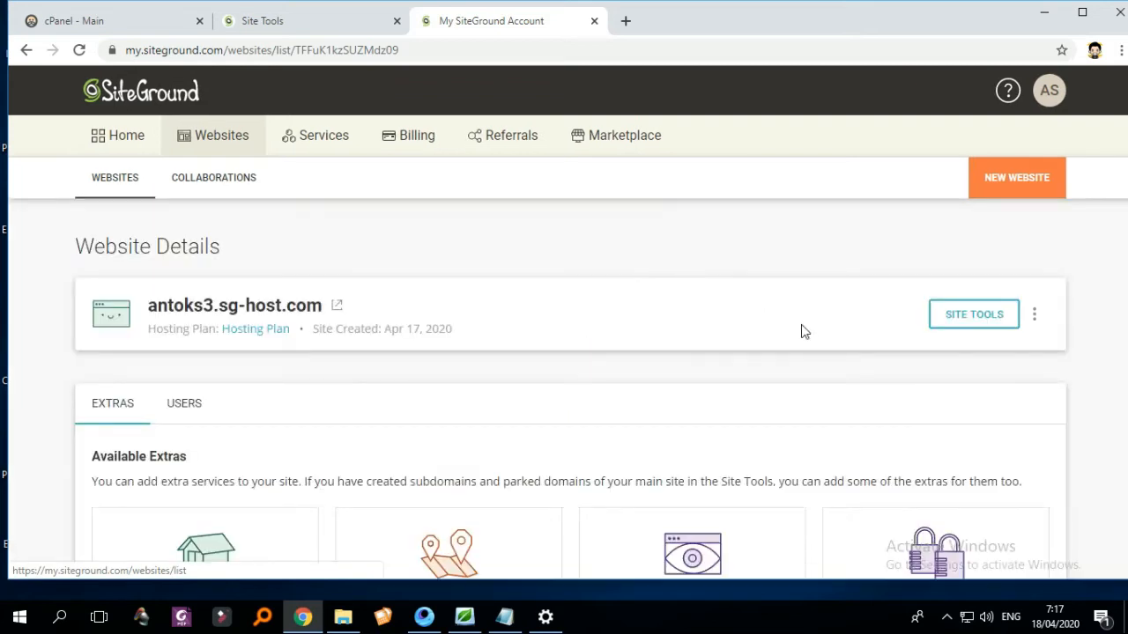
click(1033, 317)
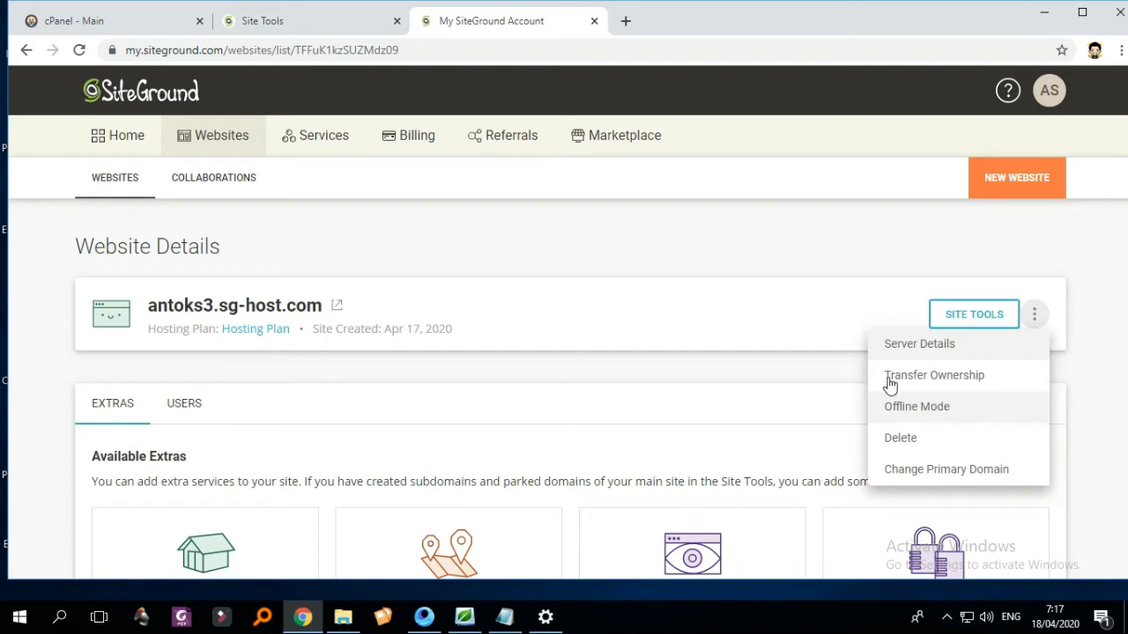
click(224, 304)
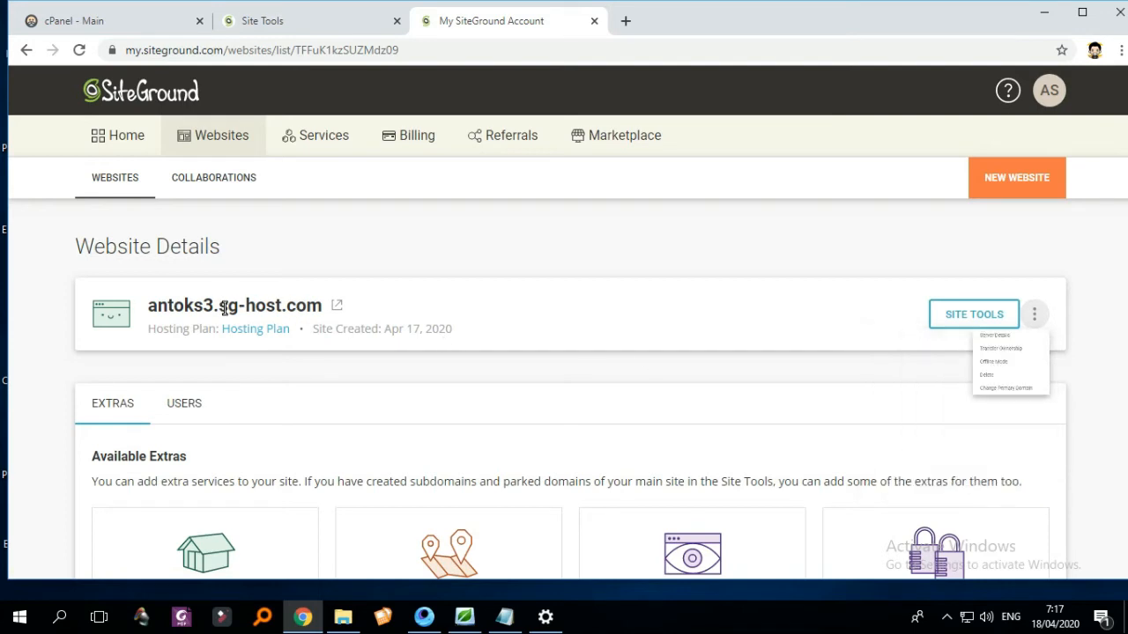
click(338, 306)
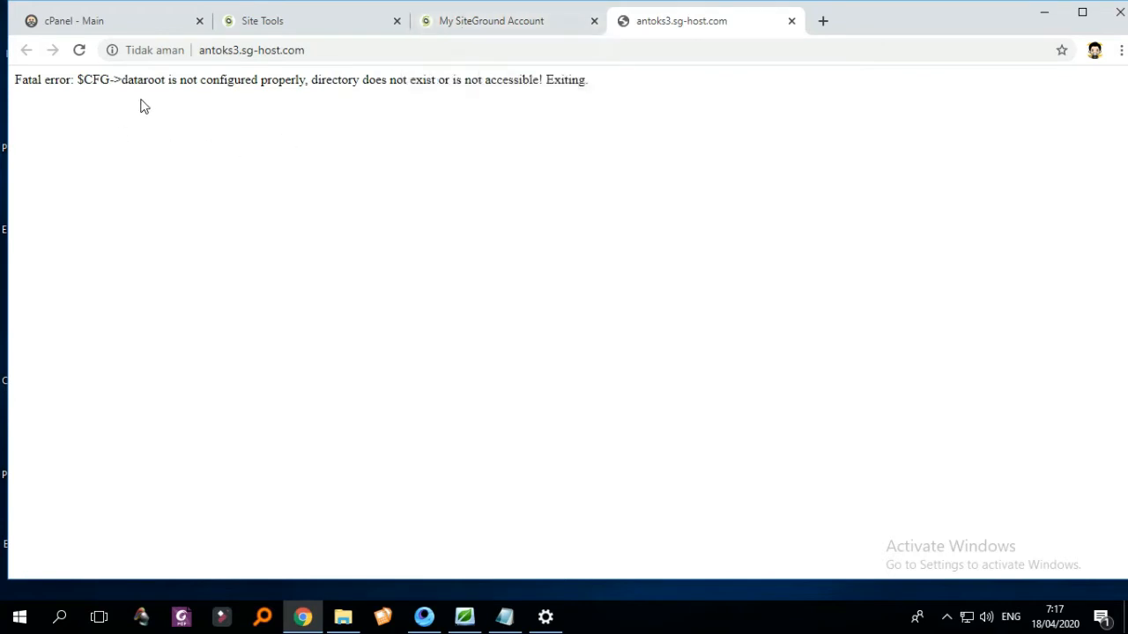
- Return to the My SiteGround Account browser tab
click(505, 36)
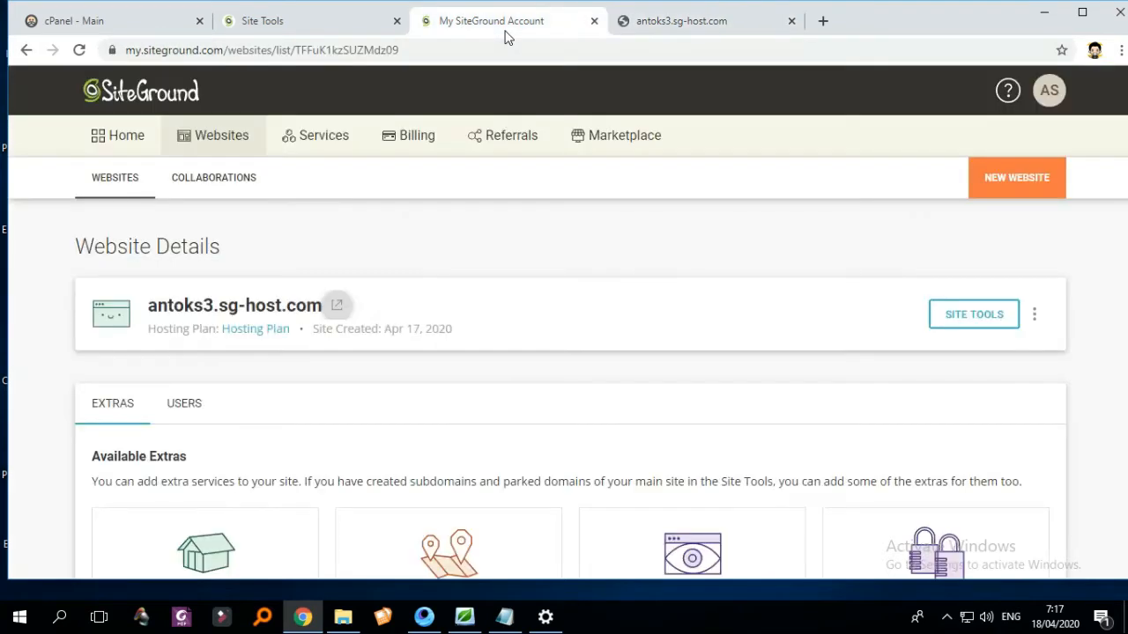
- Open Moodle's config.php in public_html in the Site Tools file editor
click(305, 26)
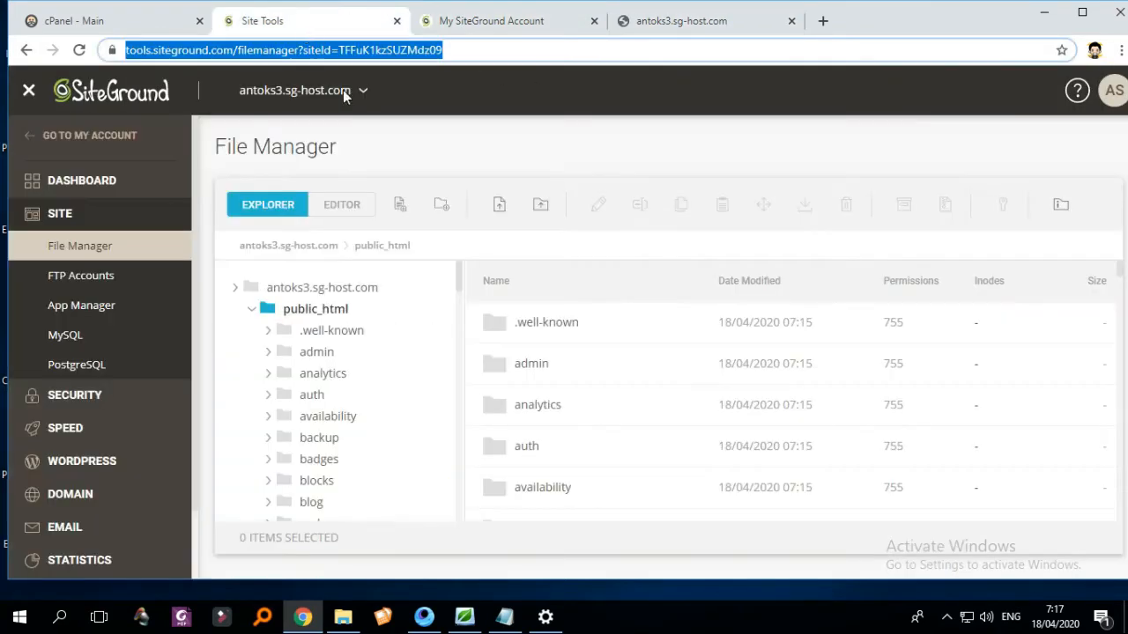
click(331, 319)
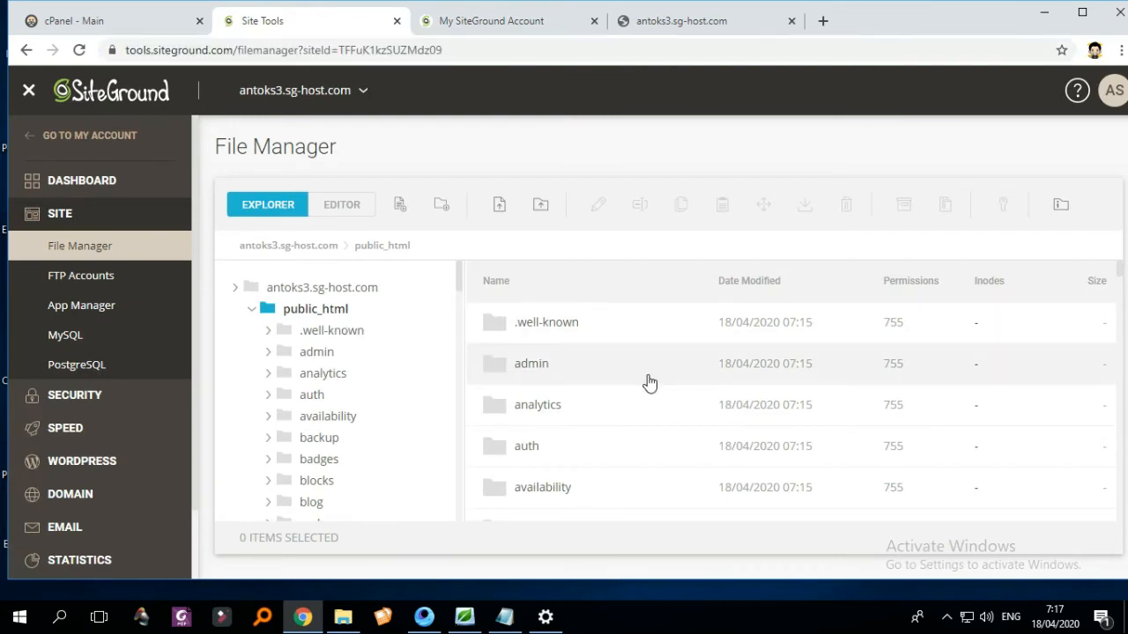
scroll(650, 383, down, 15)
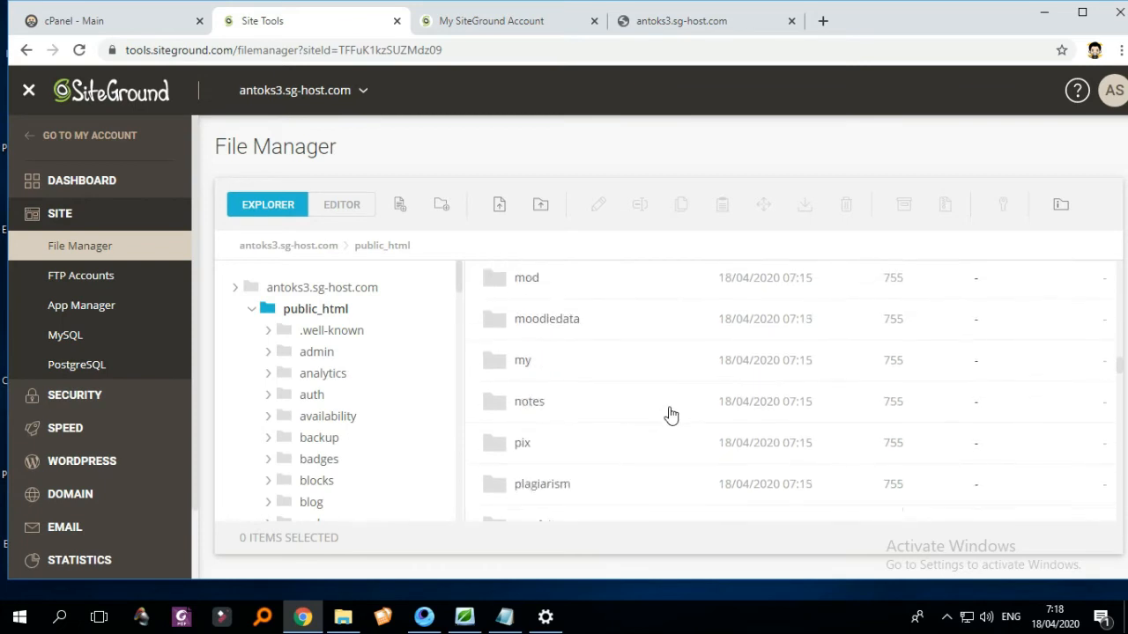
scroll(675, 410, down, 15)
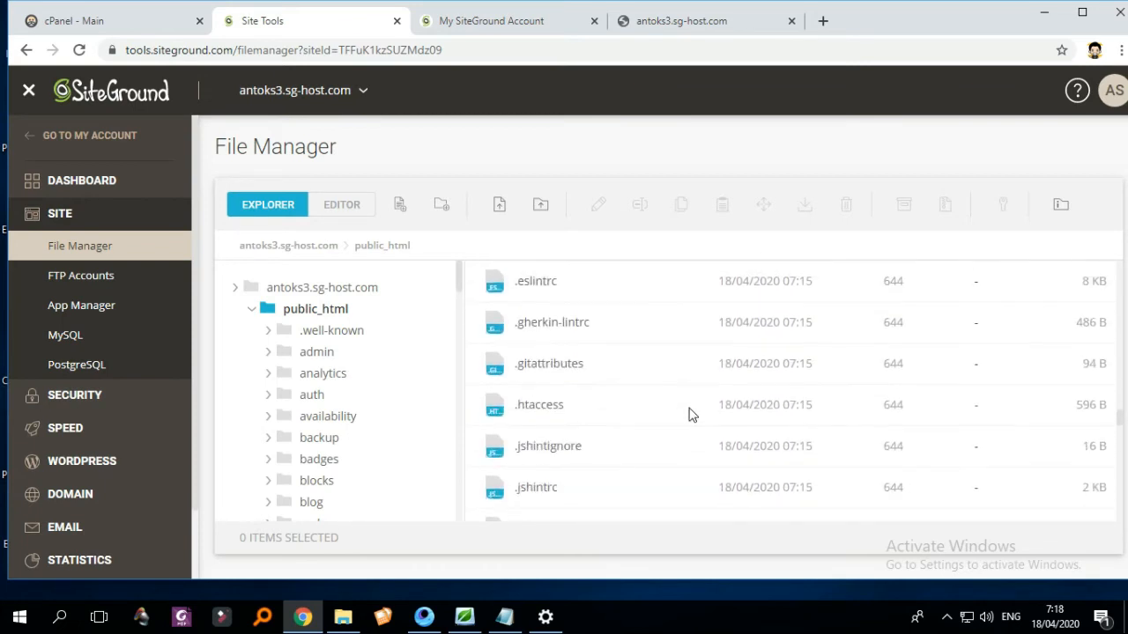
scroll(691, 414, down, 2)
scroll(692, 415, up, 4)
scroll(691, 414, down, 2)
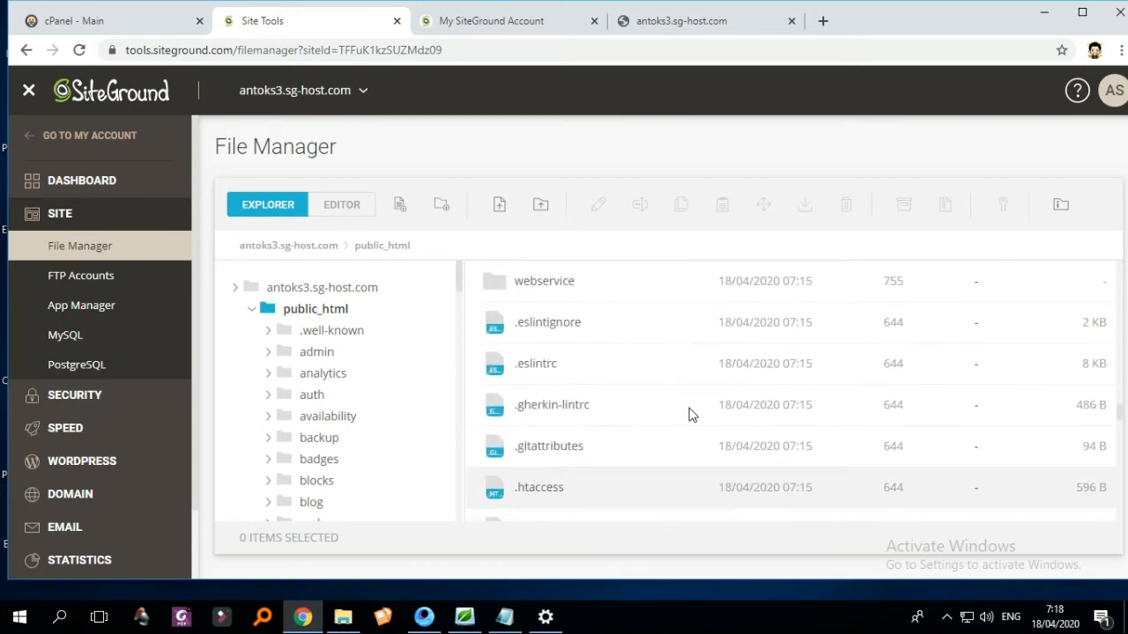
scroll(691, 414, down, 2)
scroll(684, 410, down, 4)
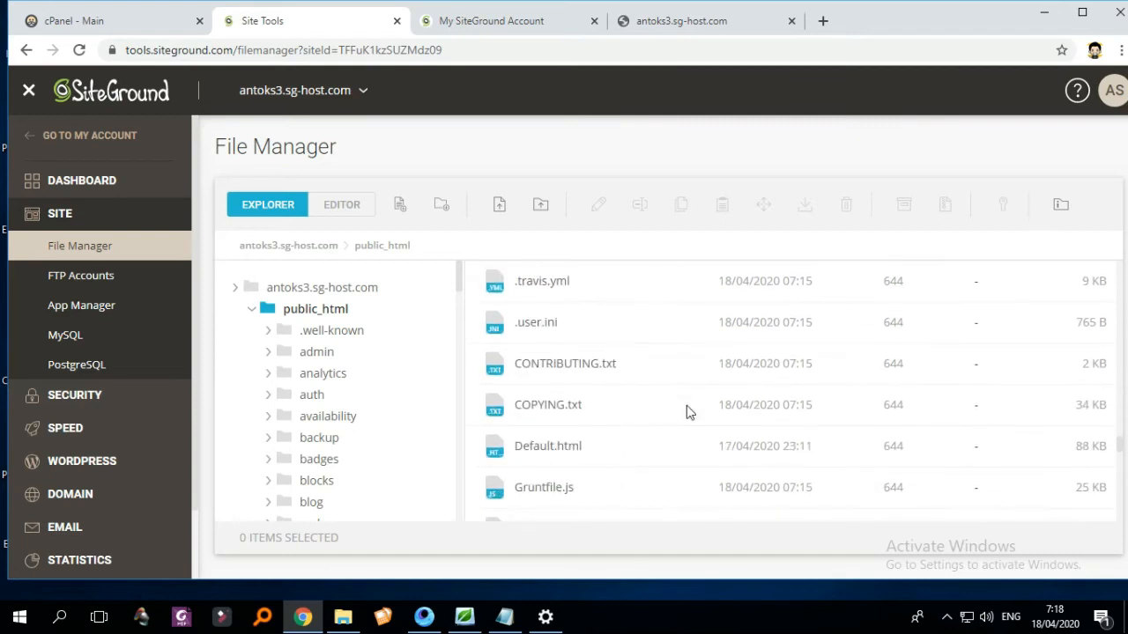
scroll(657, 428, down, 3)
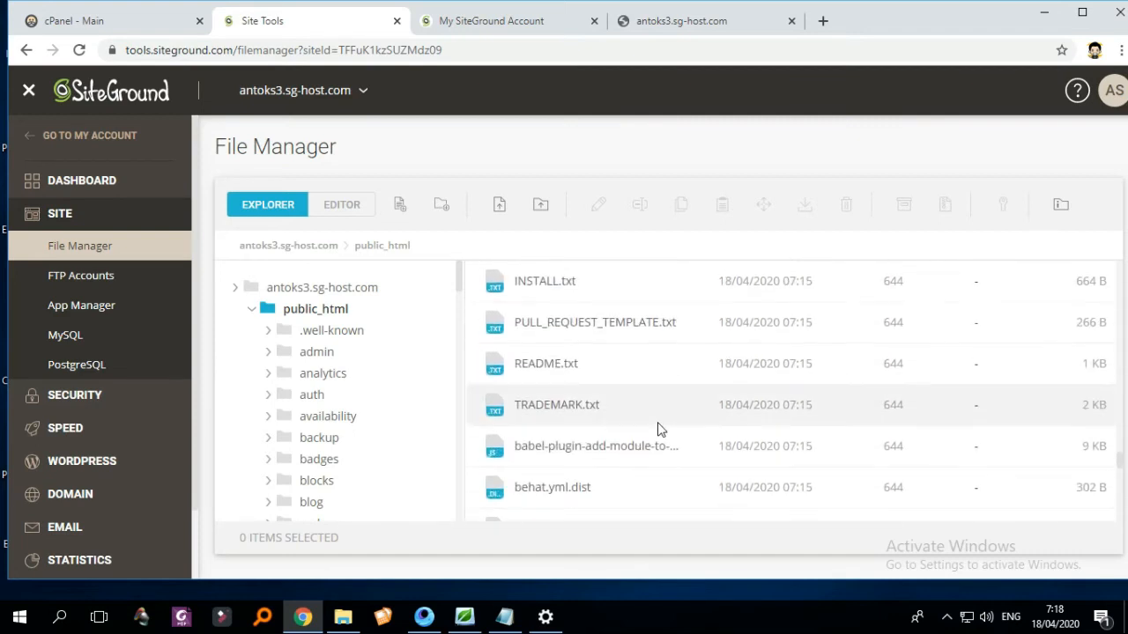
scroll(668, 429, down, 3)
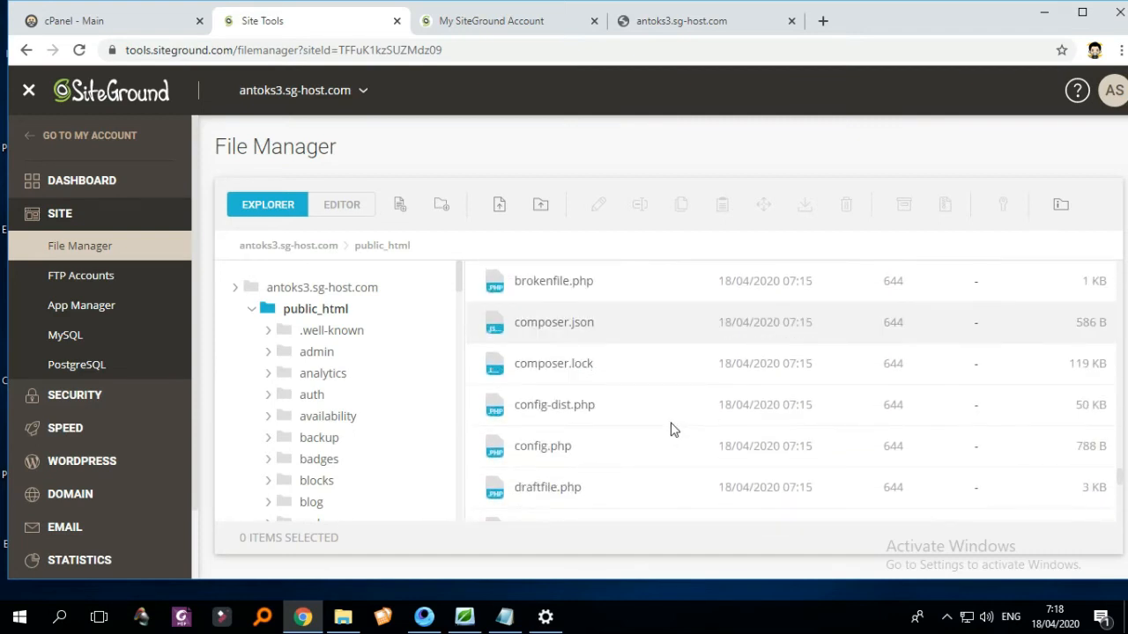
right_click(550, 449)
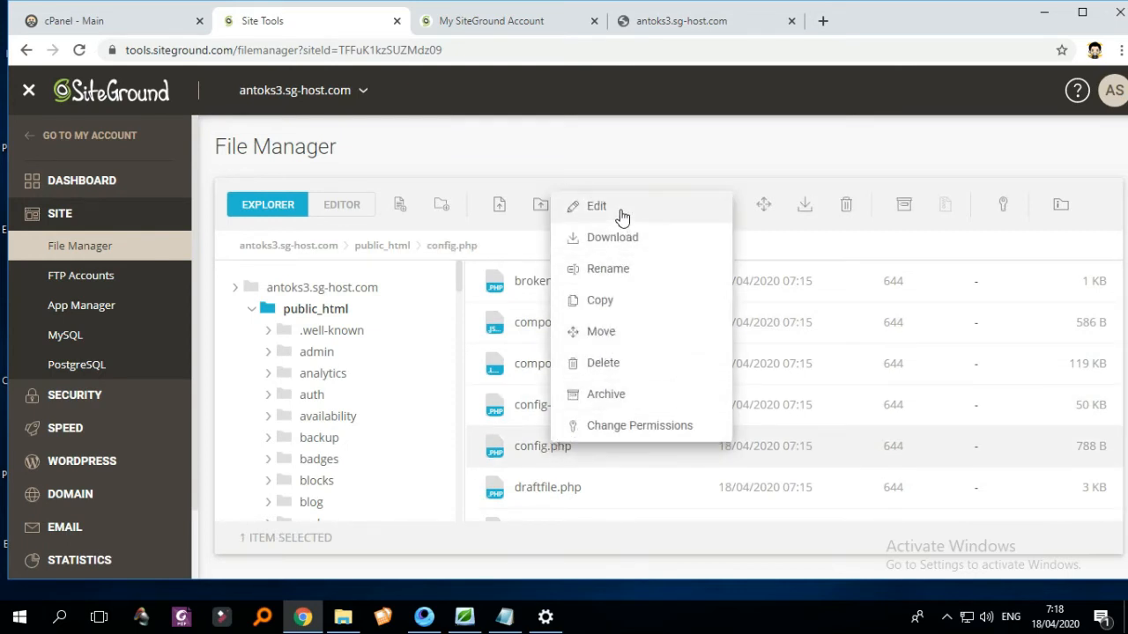
click(622, 212)
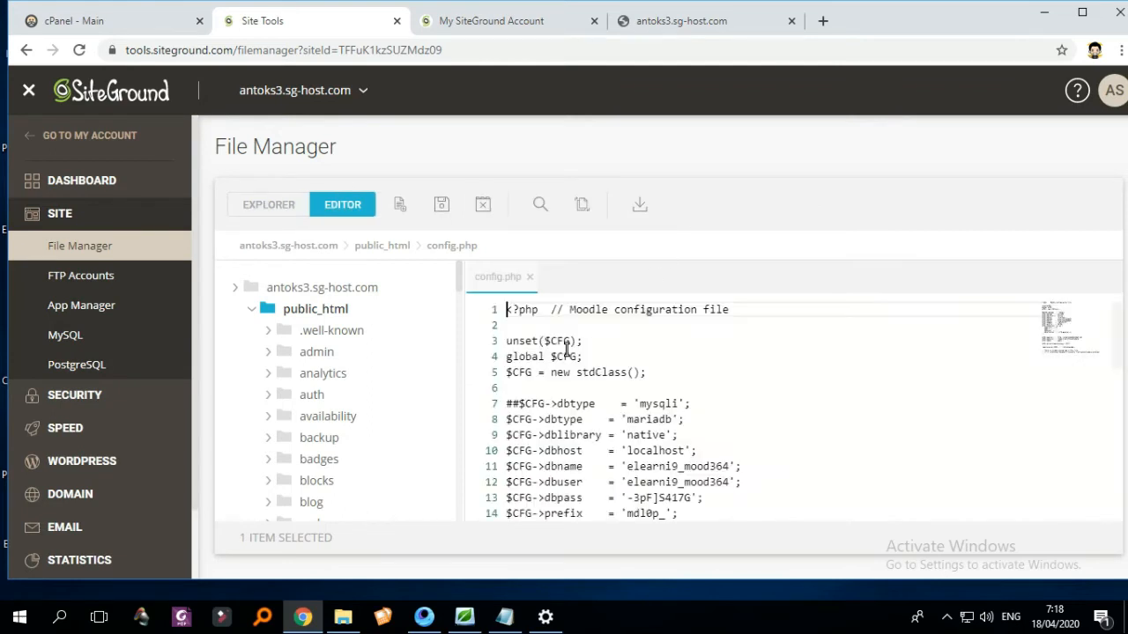
- Create the new MySQL database db7y6vgsgmak59 in the MySQL Manager
click(529, 277)
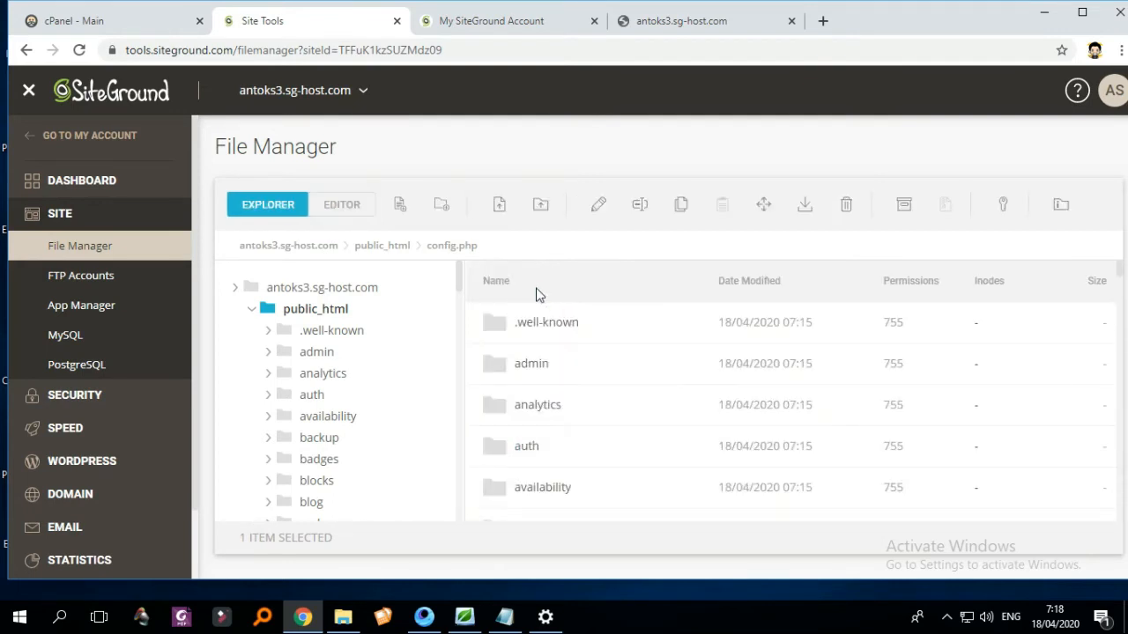
click(72, 340)
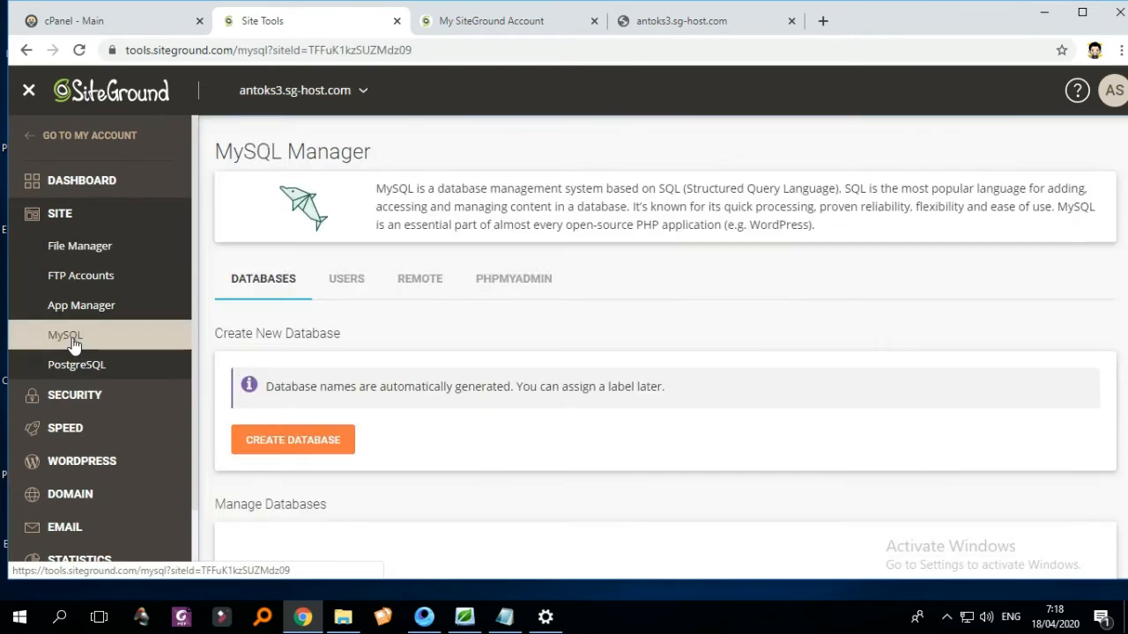
scroll(710, 315, down, 3)
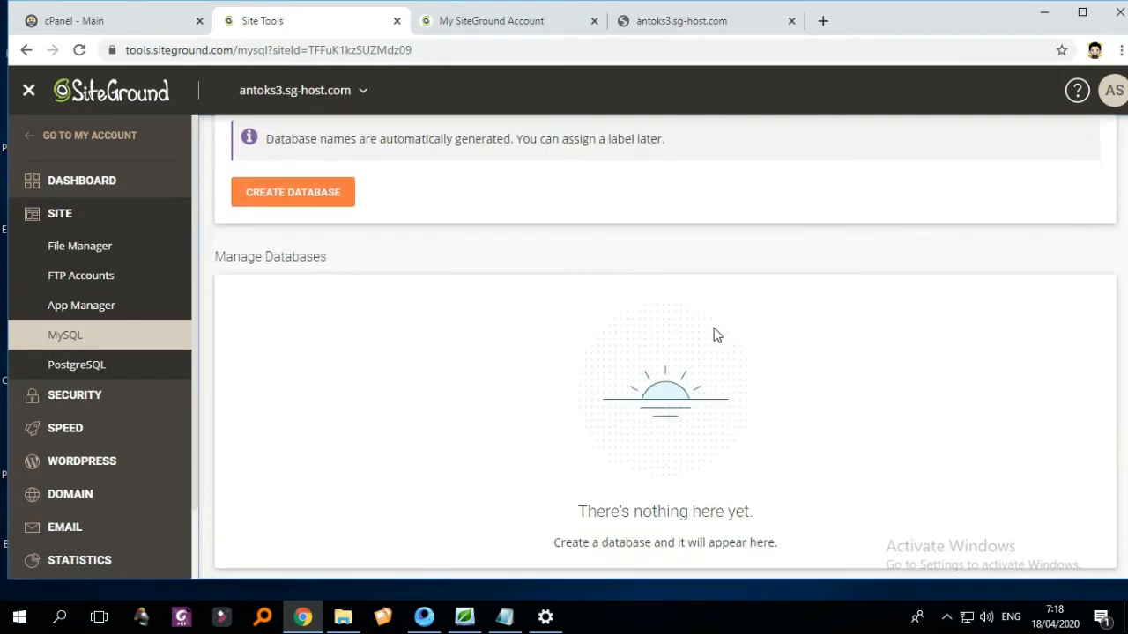
scroll(675, 340, up, 3)
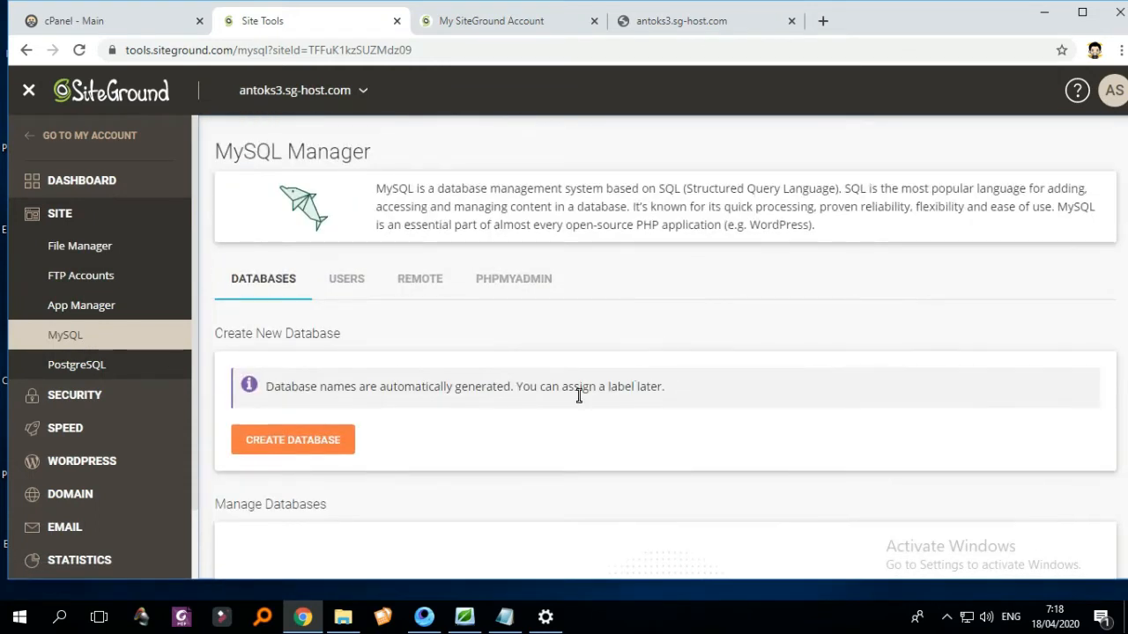
click(339, 451)
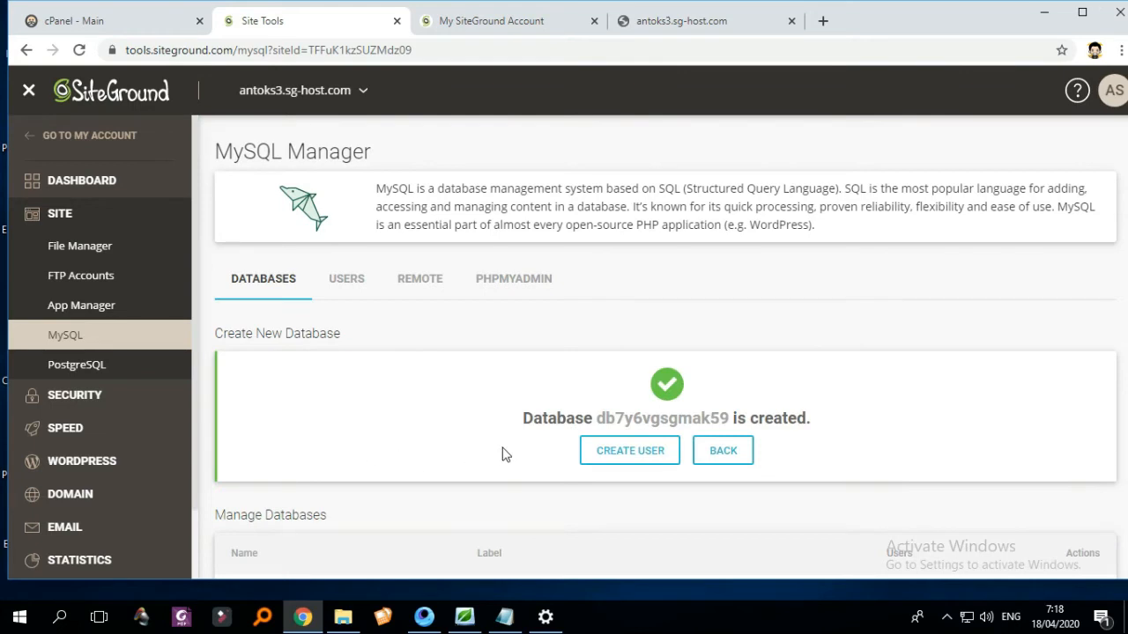
scroll(503, 449, down, 2)
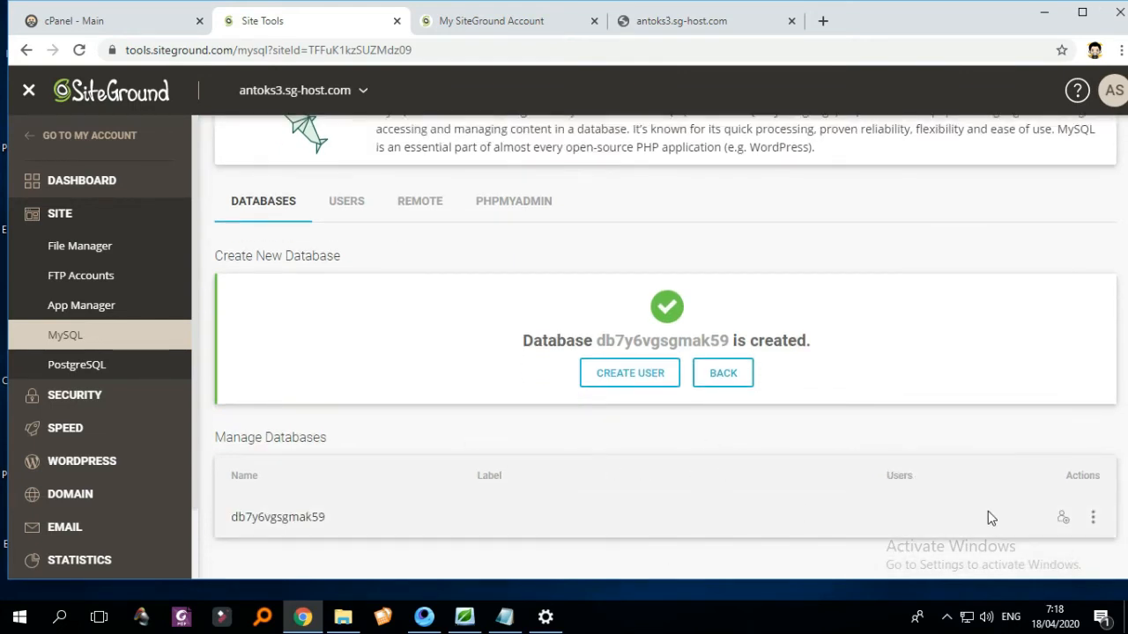
click(1092, 520)
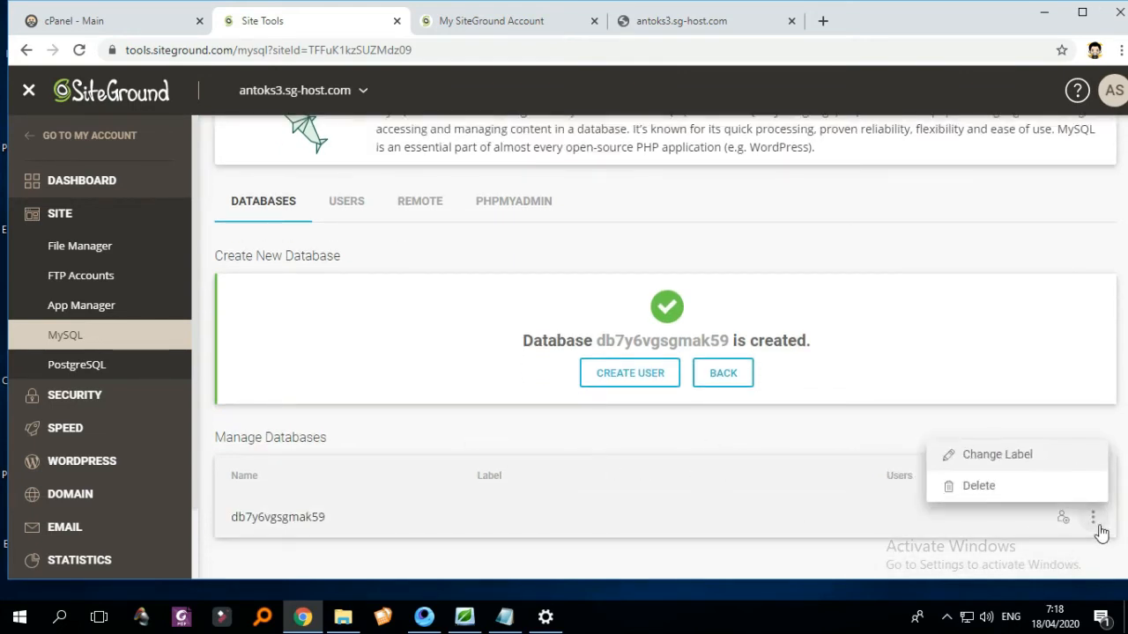
- Create an auto-generated database user, then bring up the phpMyAdmin access section
click(351, 217)
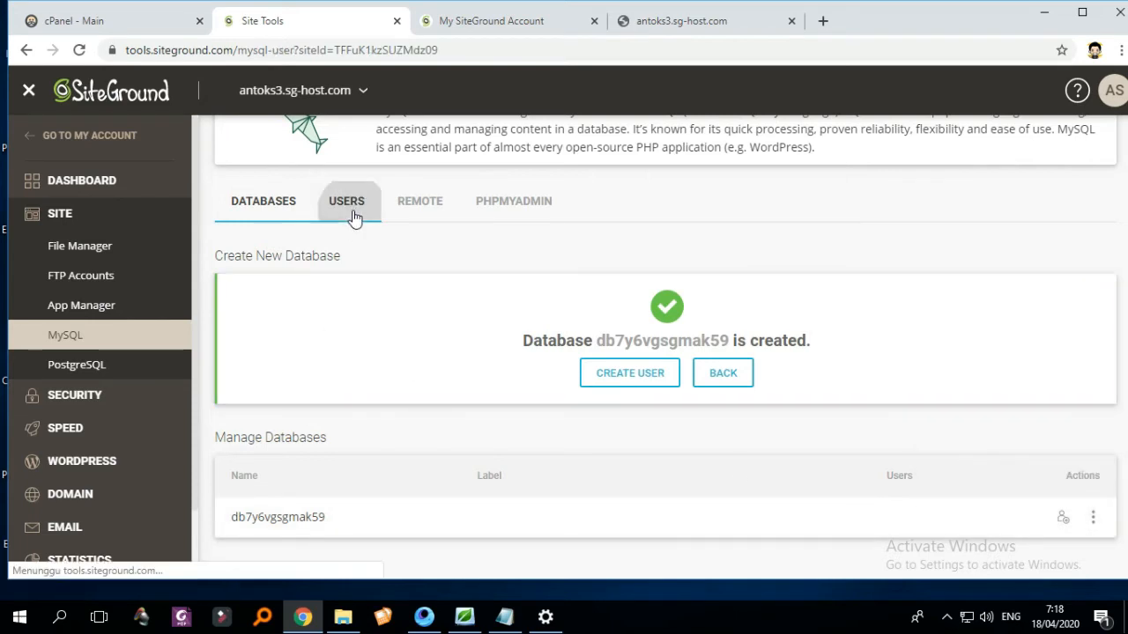
scroll(554, 397, down, 2)
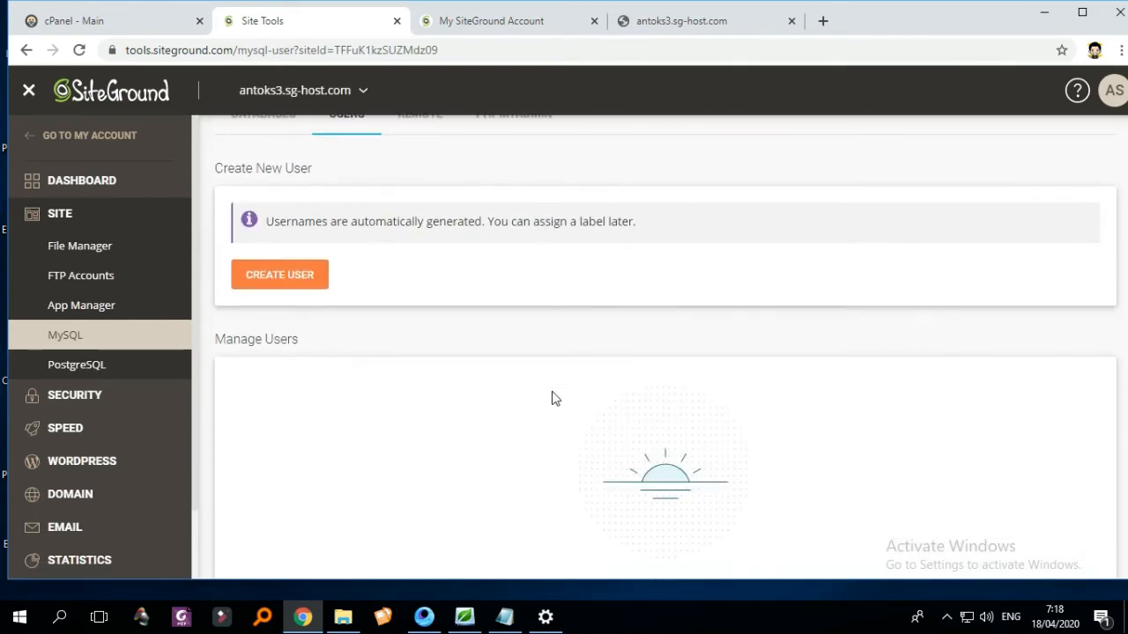
scroll(438, 378, up, 2)
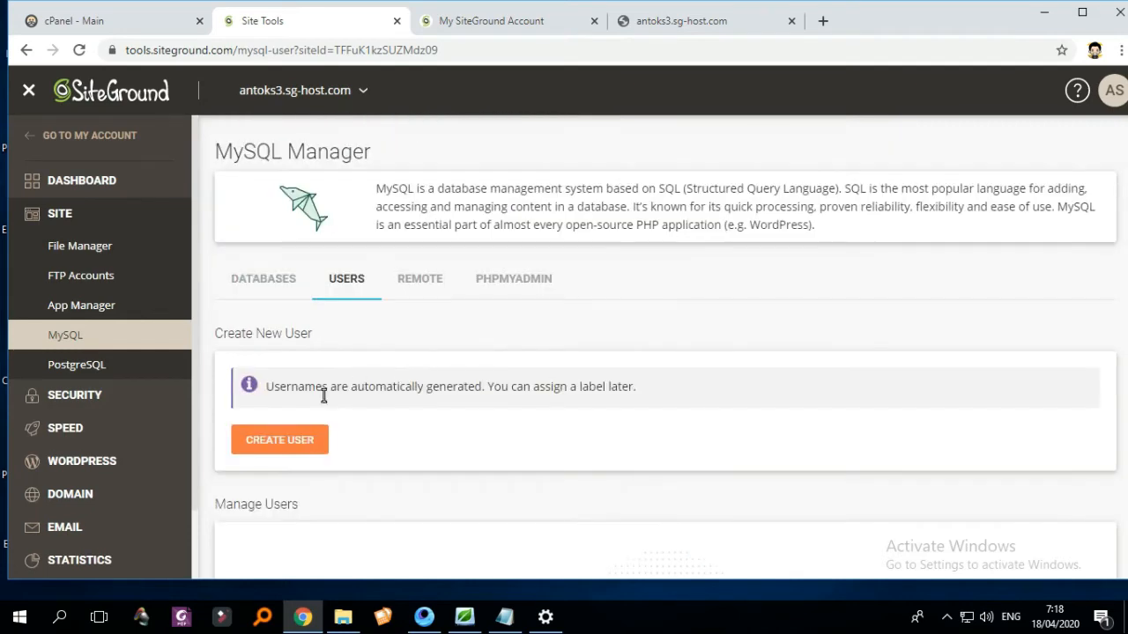
click(307, 442)
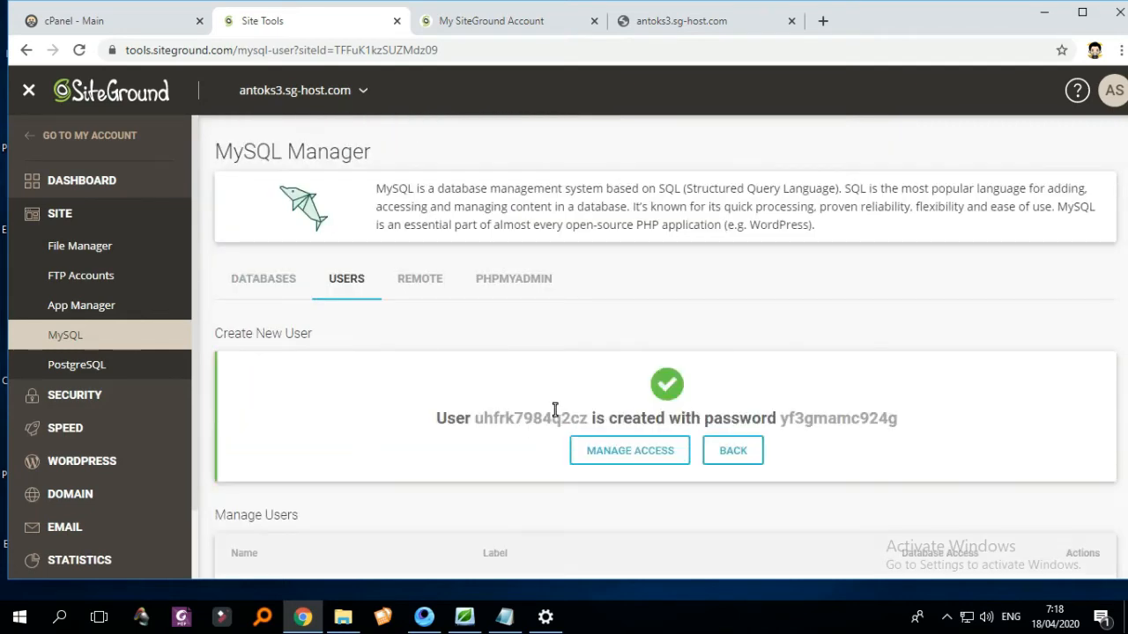
scroll(617, 410, down, 1)
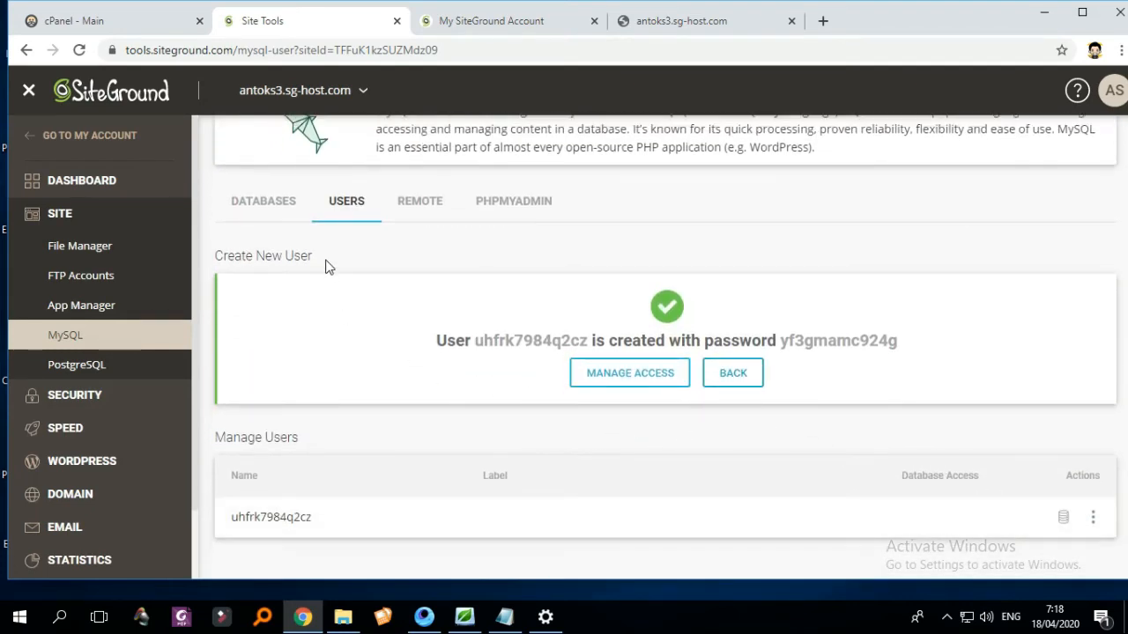
click(423, 214)
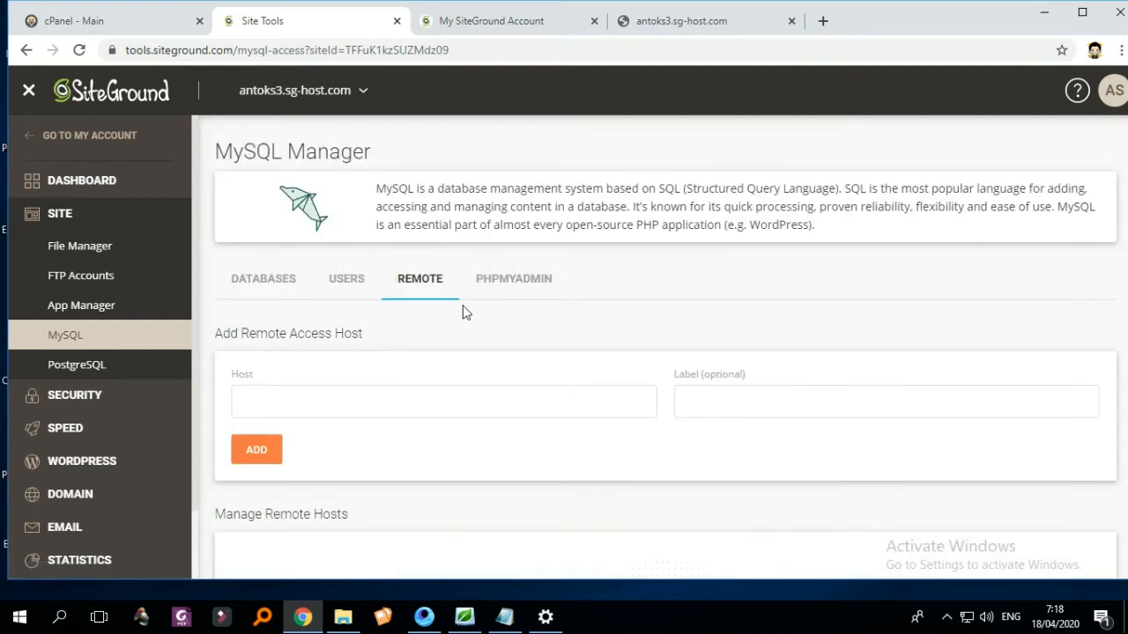
scroll(466, 312, down, 2)
scroll(513, 221, up, 1)
click(516, 209)
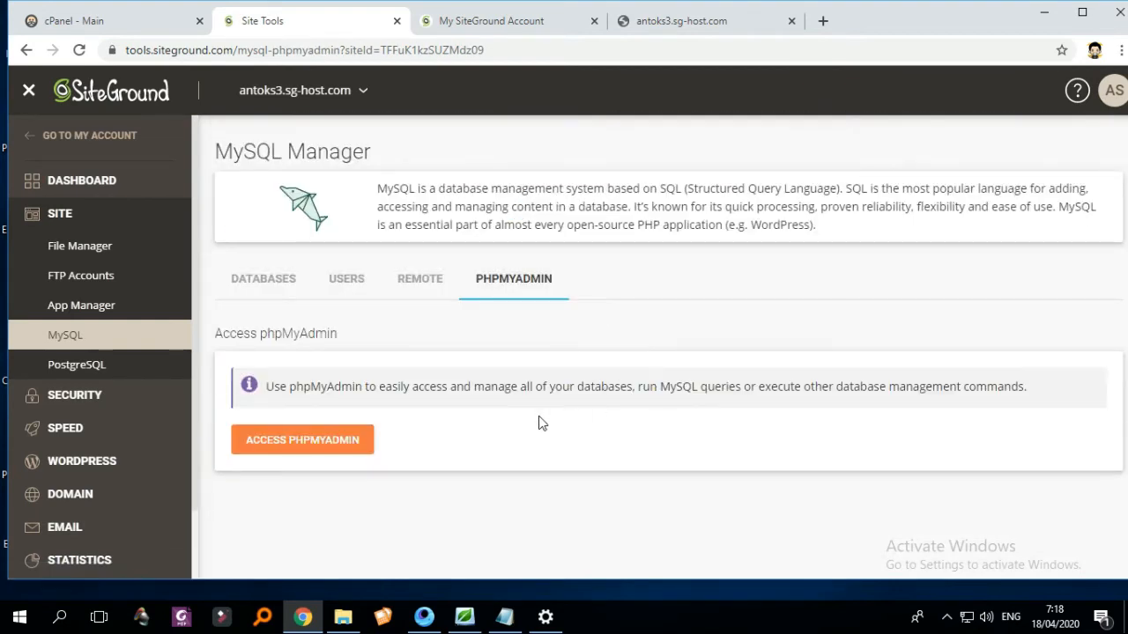
- Launch phpMyAdmin and open the Import page for the empty db7y6vgsgmak59 database
click(335, 439)
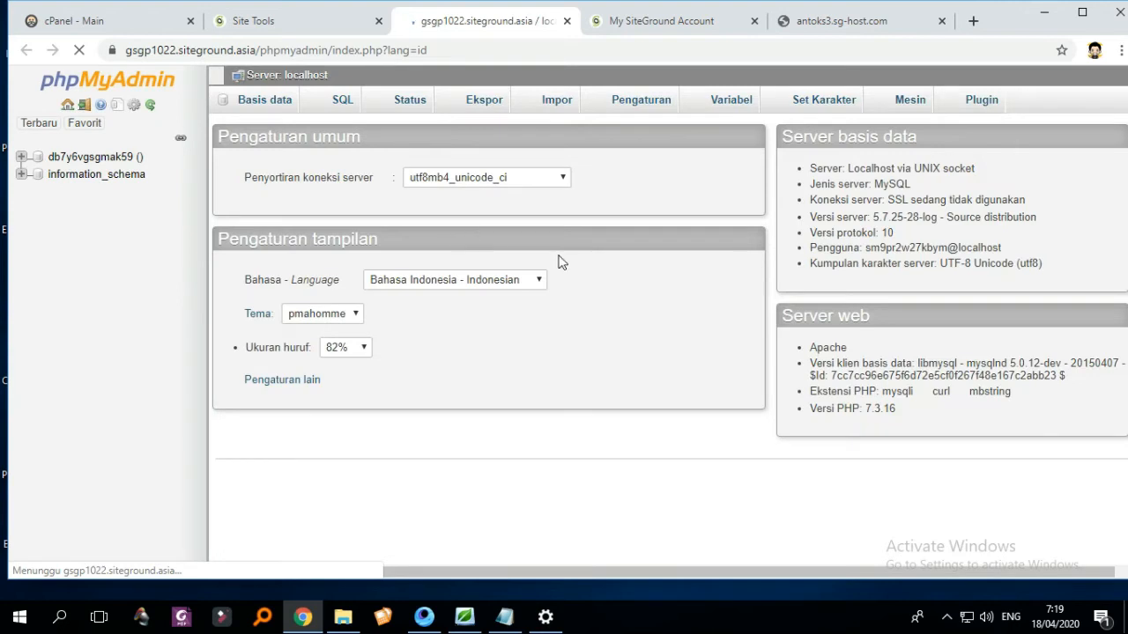
click(114, 160)
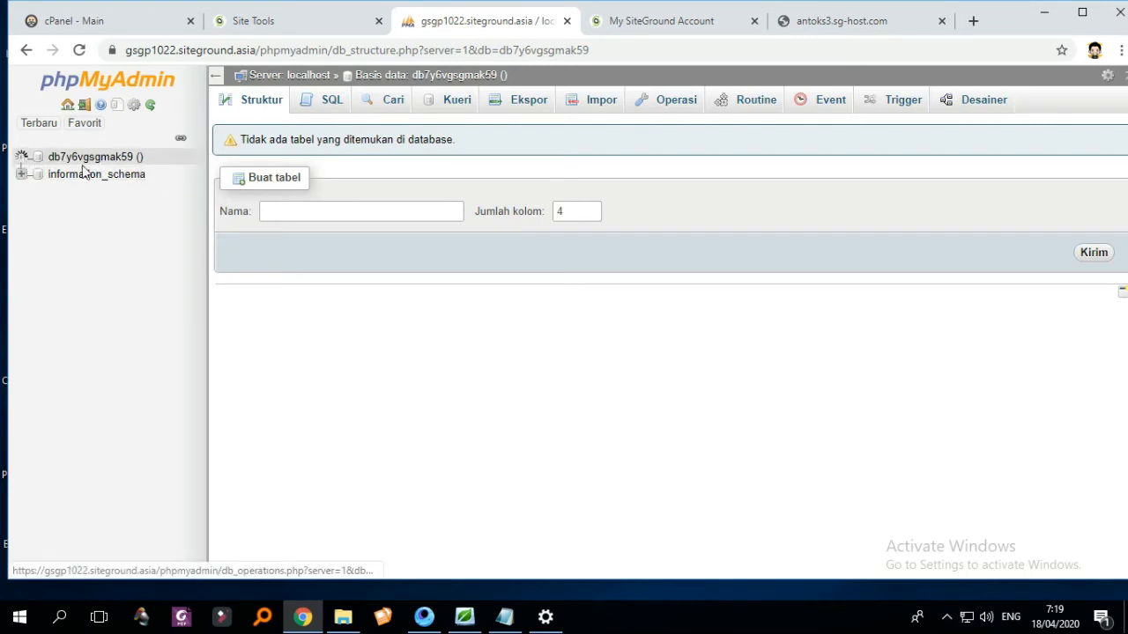
click(111, 158)
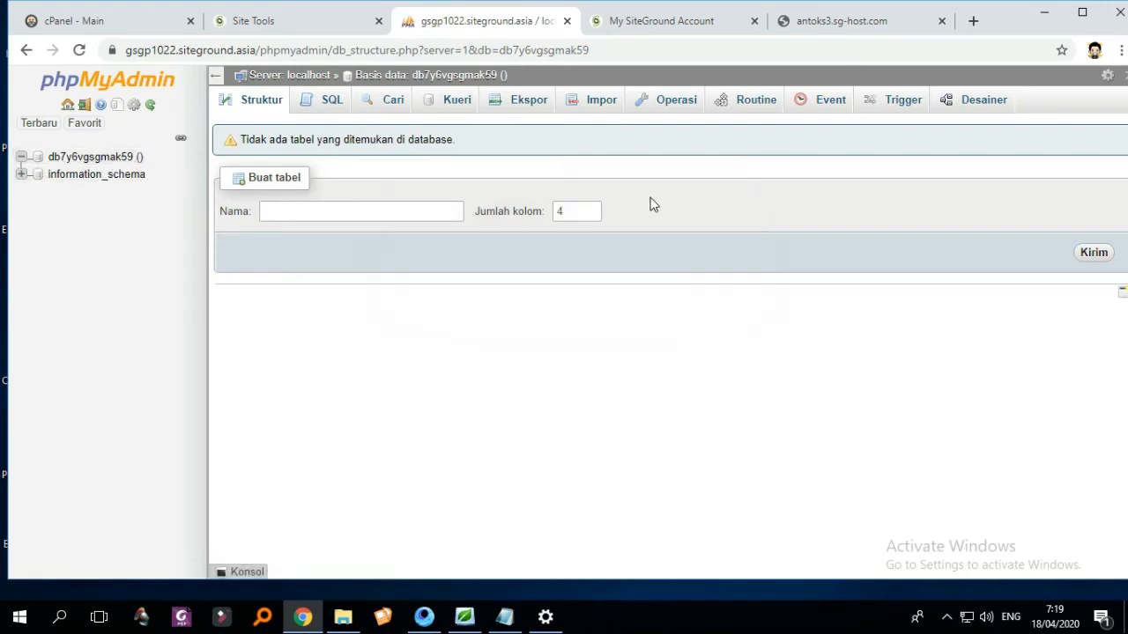
click(588, 109)
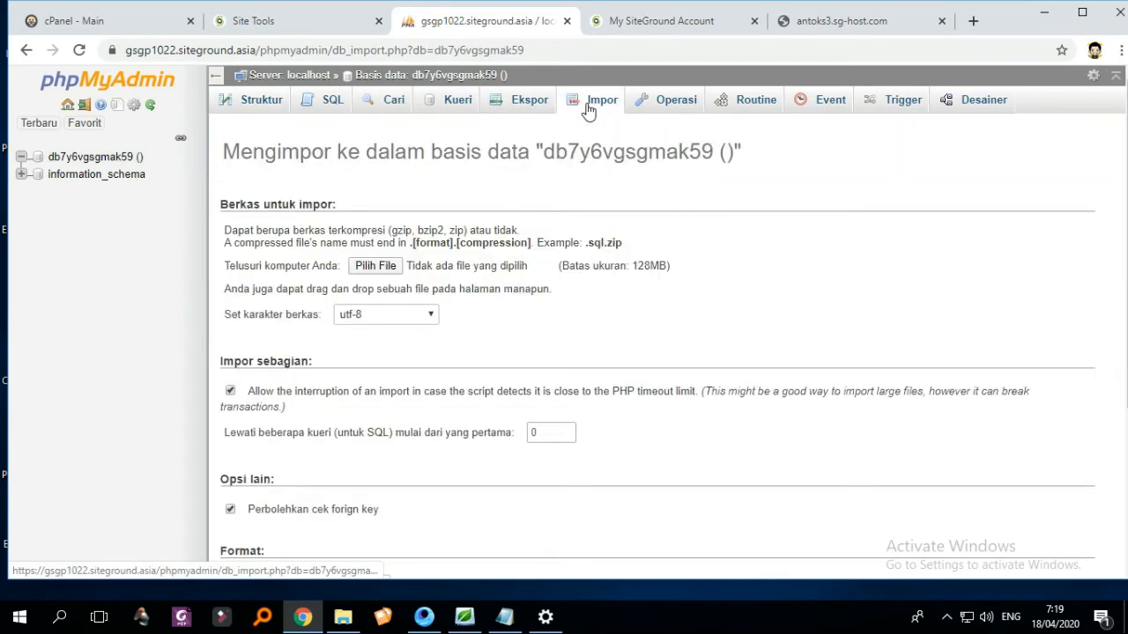
scroll(589, 297, down, 3)
scroll(589, 297, up, 3)
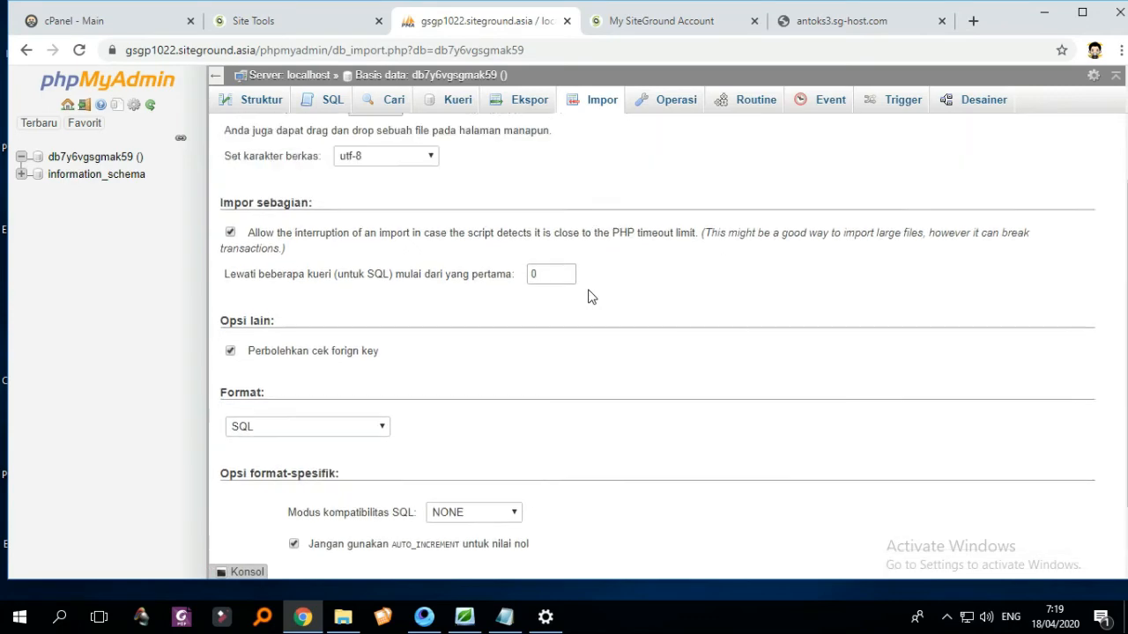
- Import the SQL dump elearni9_mood364 (2).sql from Downloads into db7y6vgsgmak59
click(376, 267)
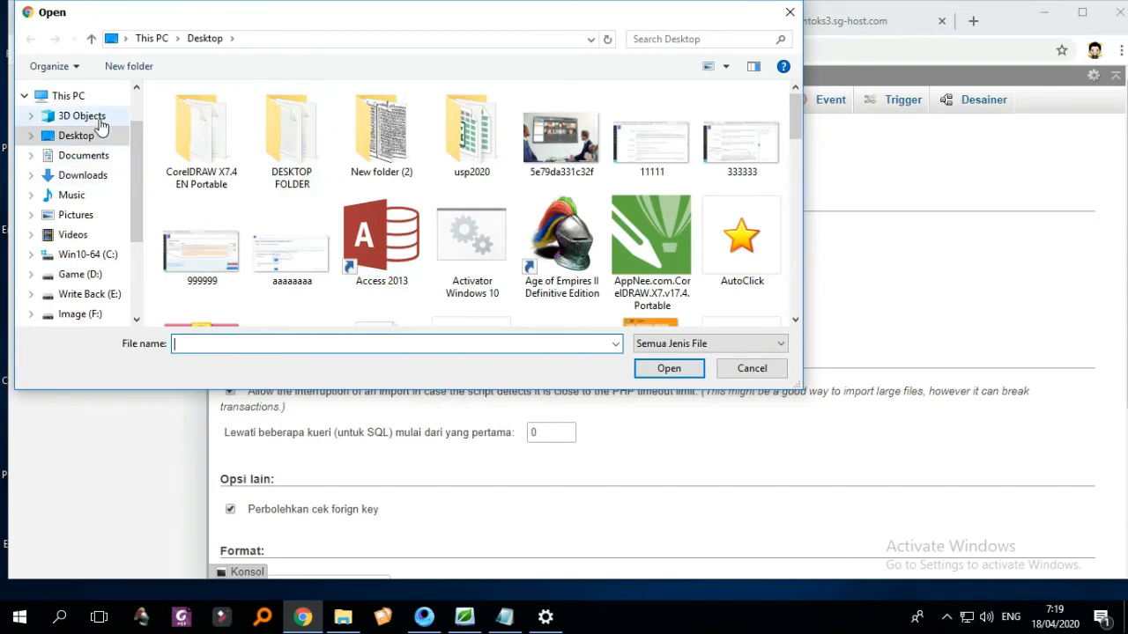
click(86, 176)
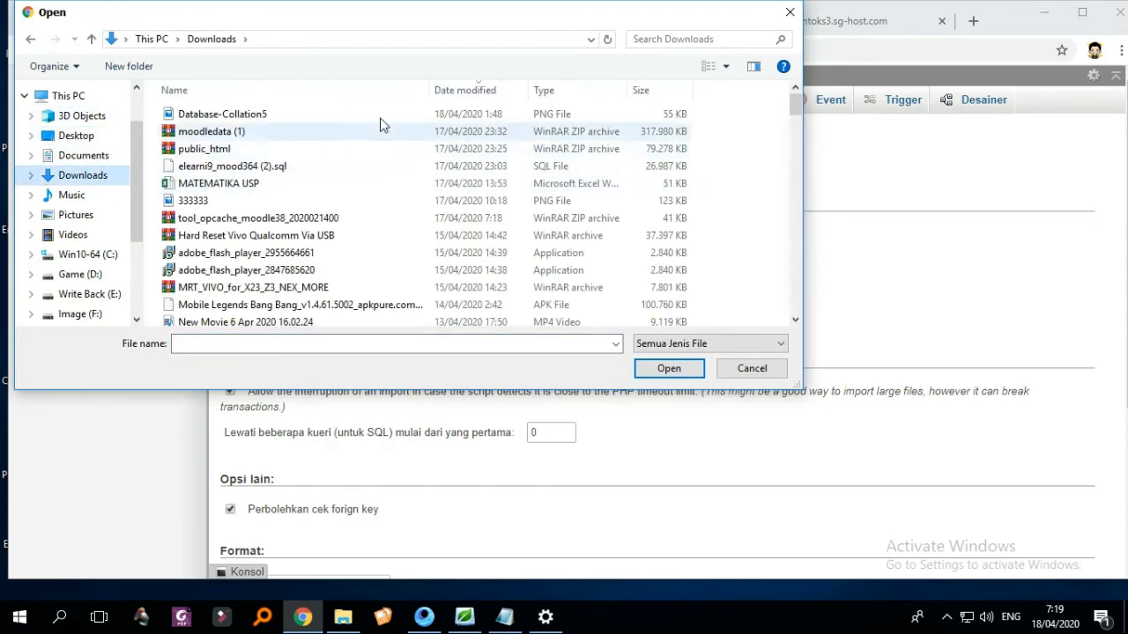
click(482, 90)
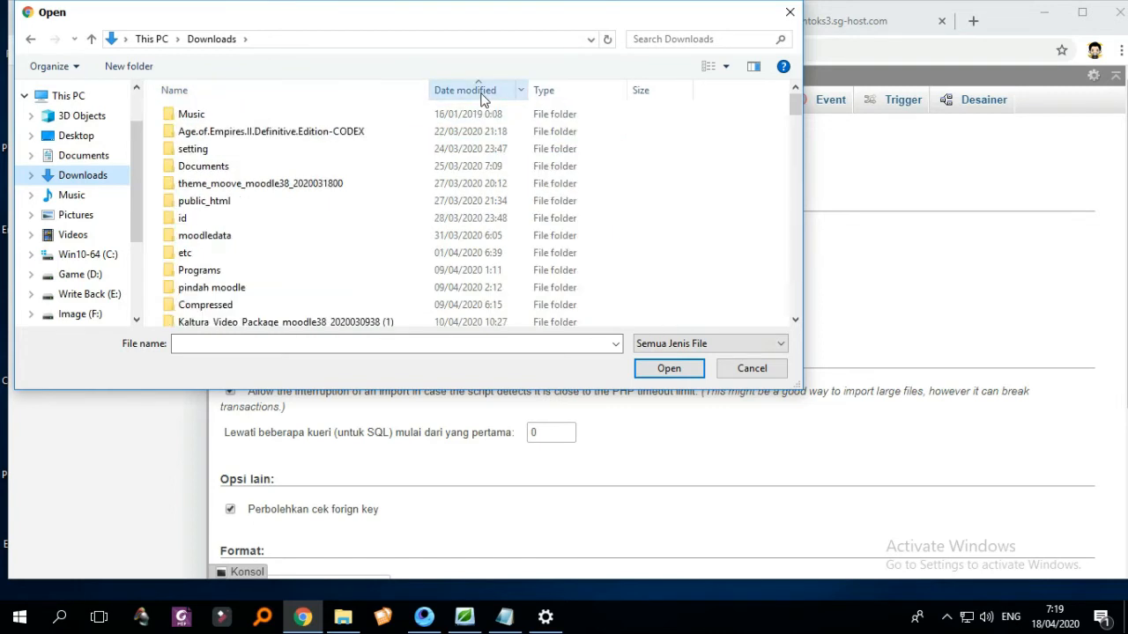
click(482, 91)
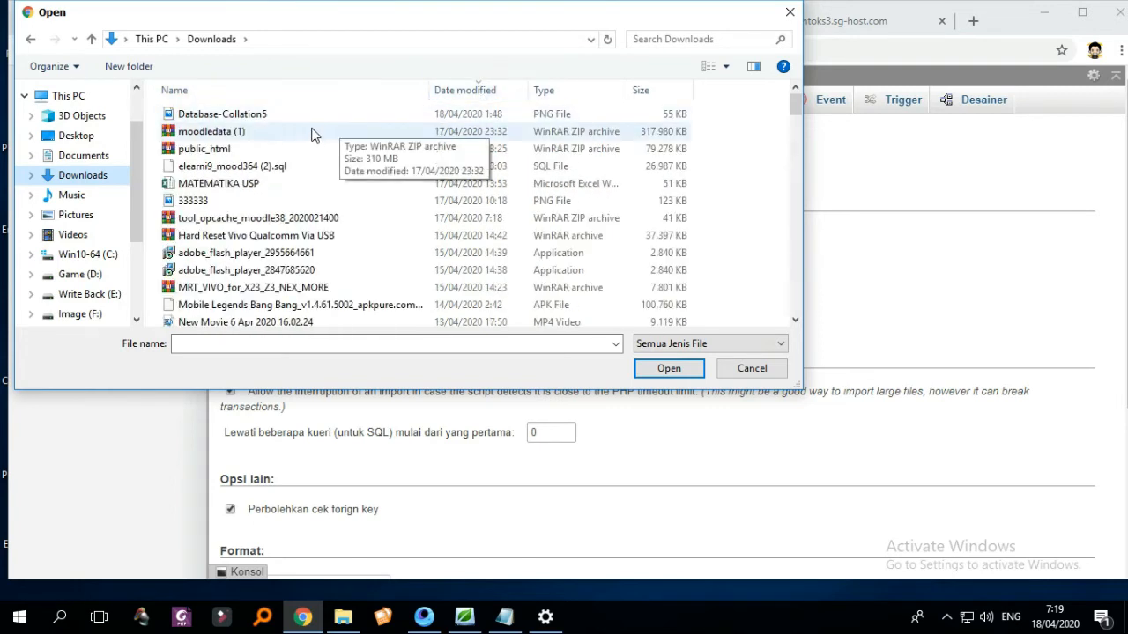
click(284, 170)
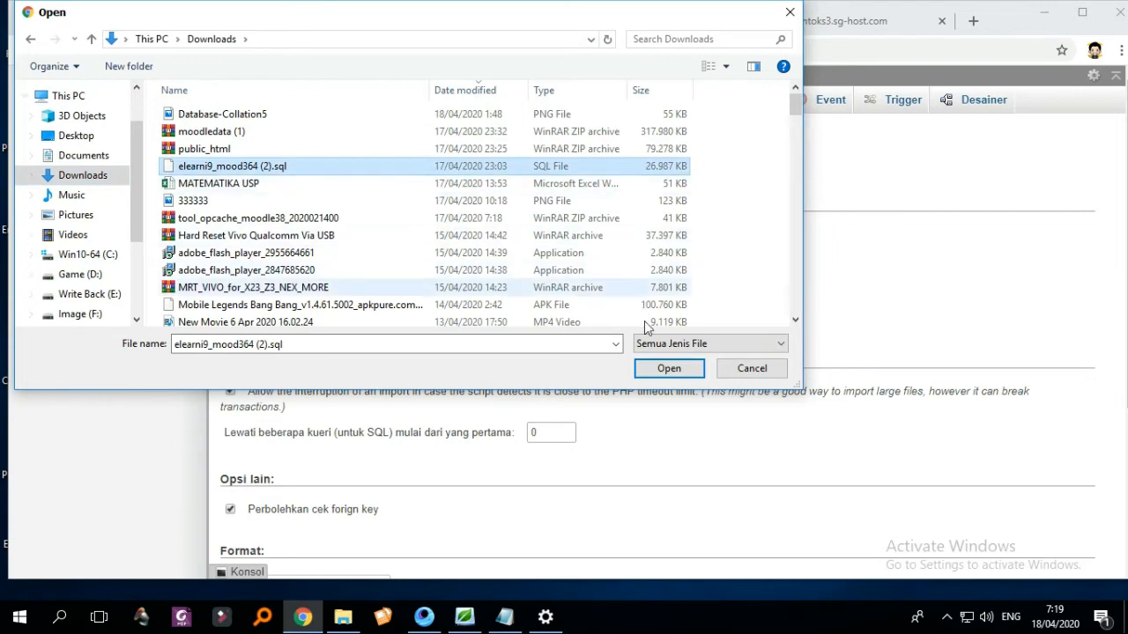
click(669, 368)
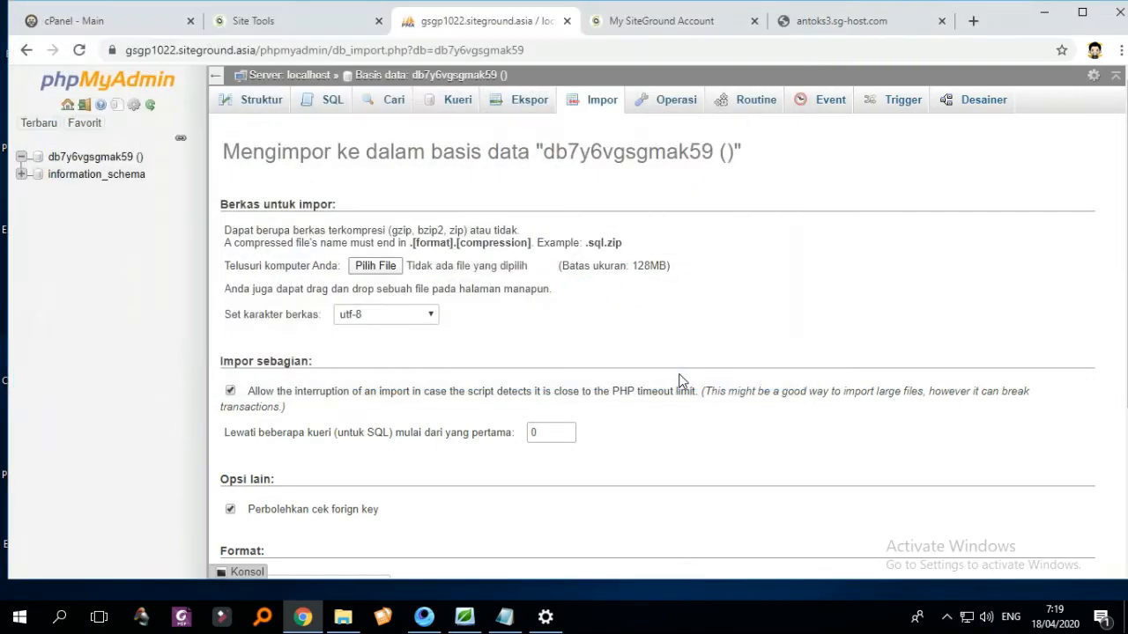
scroll(577, 334, down, 3)
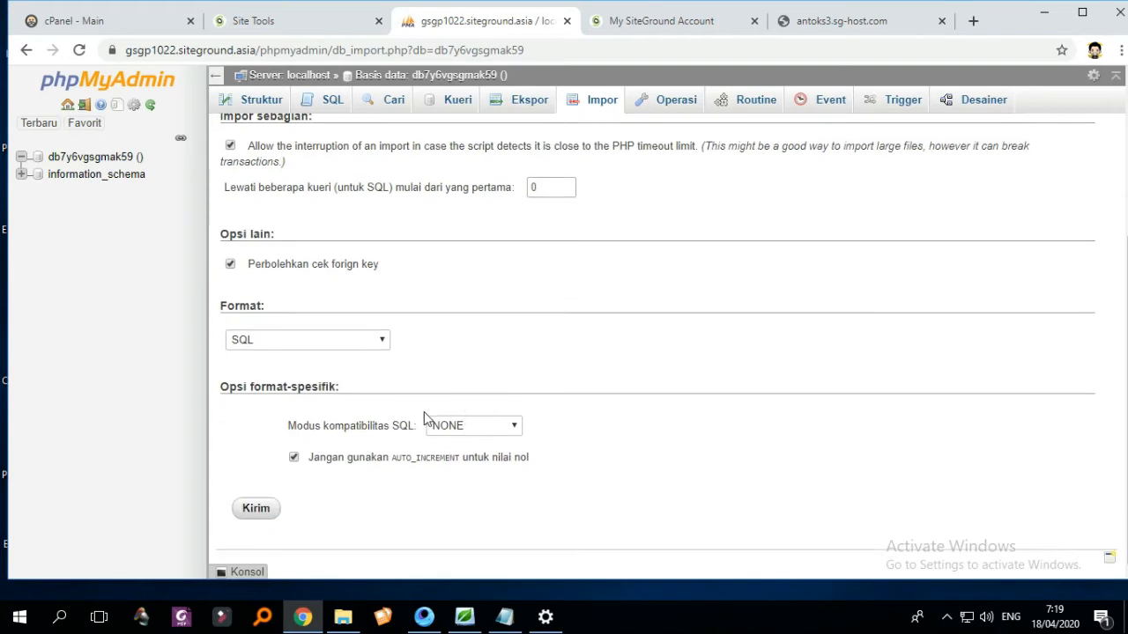
click(258, 511)
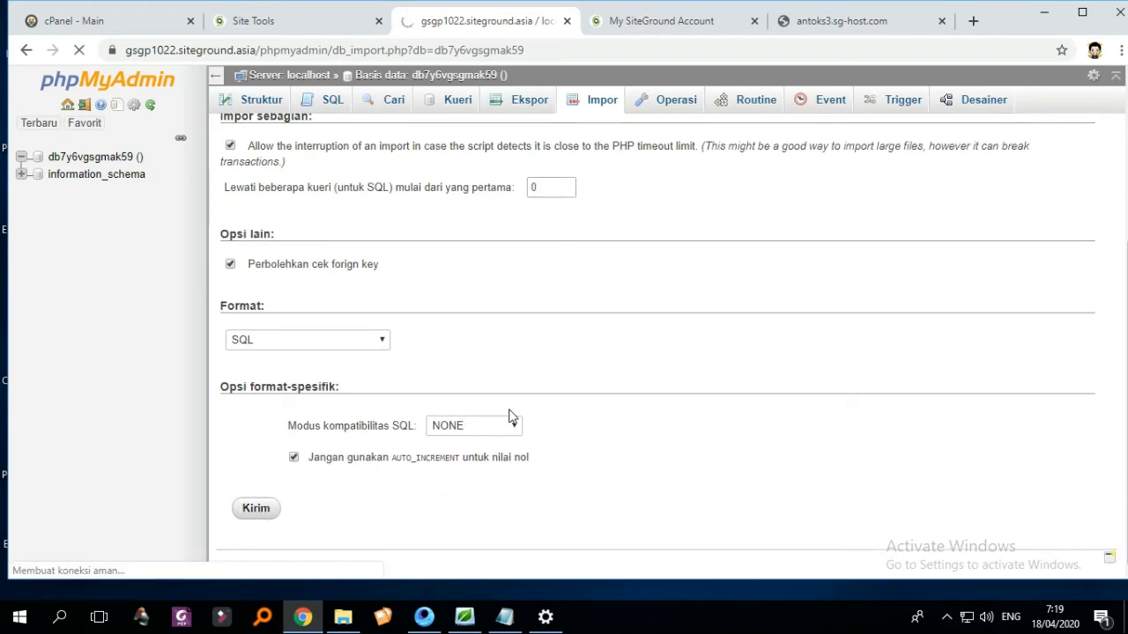
scroll(568, 379, up, 3)
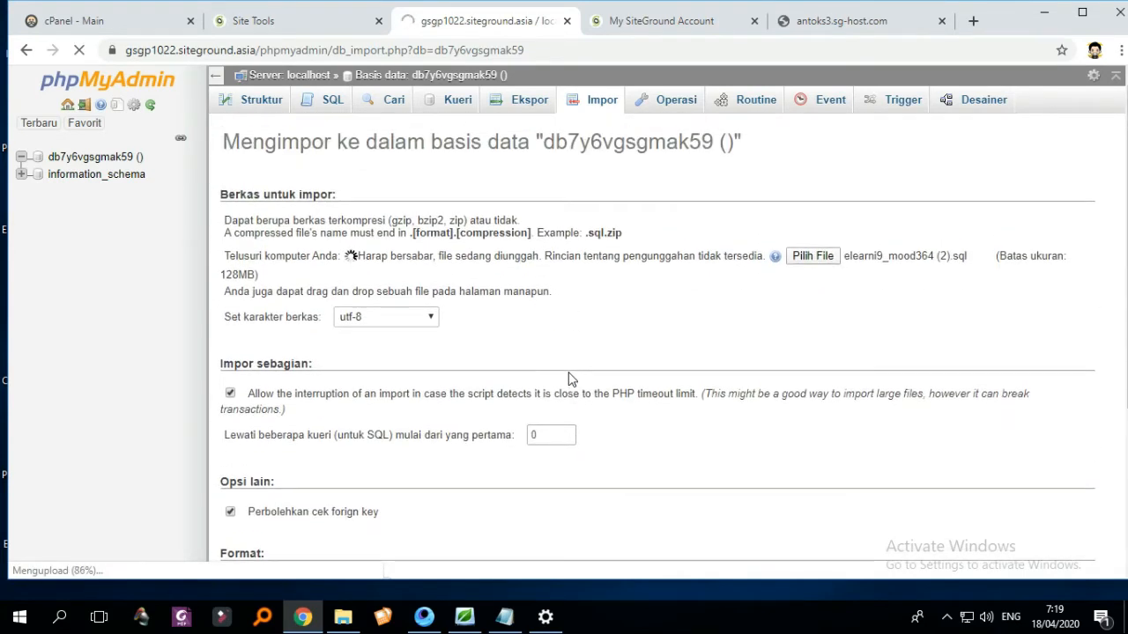
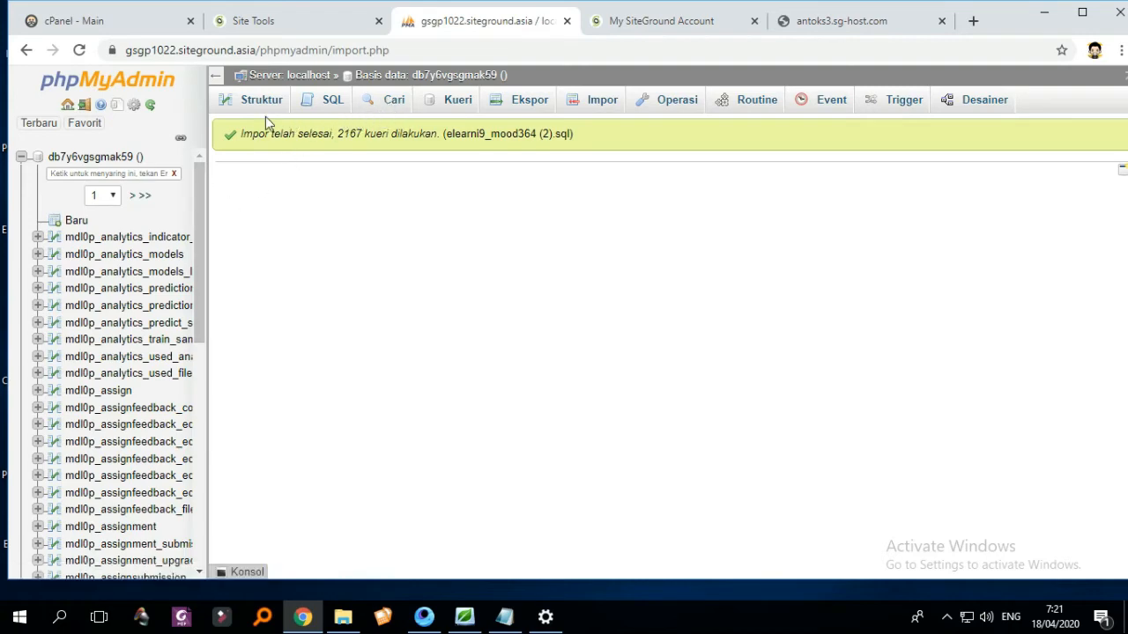
- List the imported mdl0p_ tables in phpMyAdmin's Struktur view and scroll through them
click(255, 111)
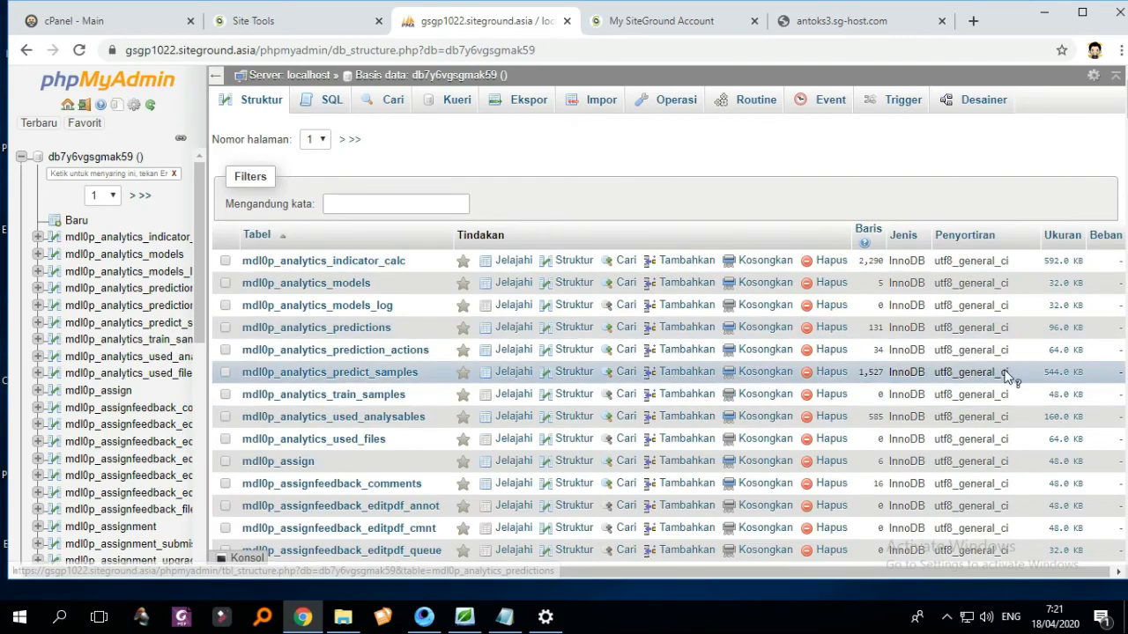
scroll(908, 336, down, 10)
scroll(911, 339, up, 10)
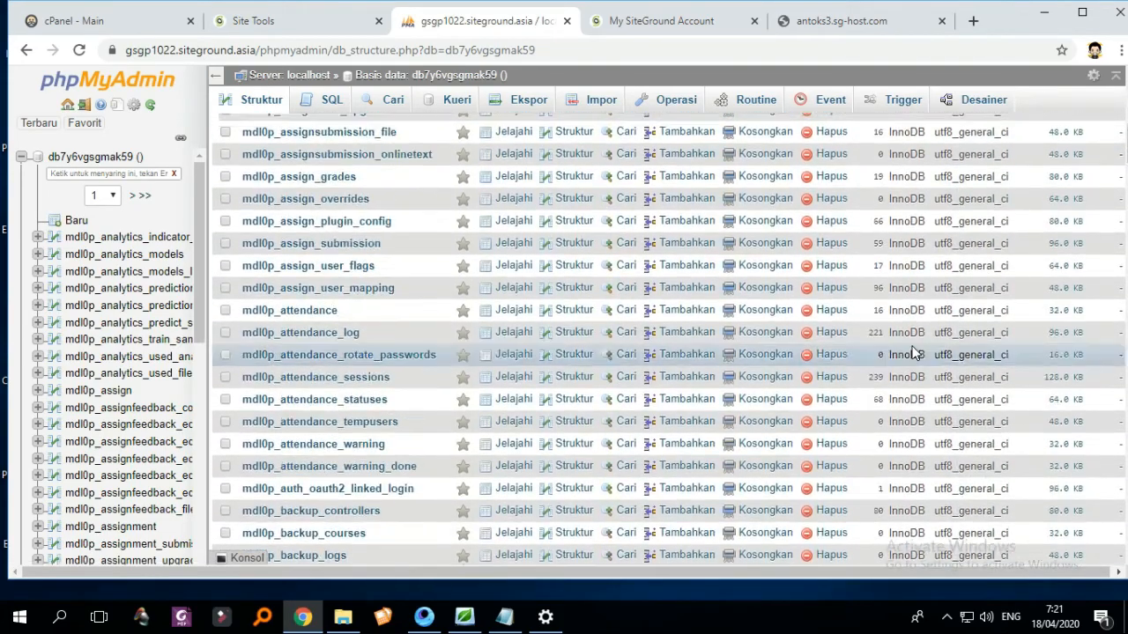
scroll(911, 344, down, 20)
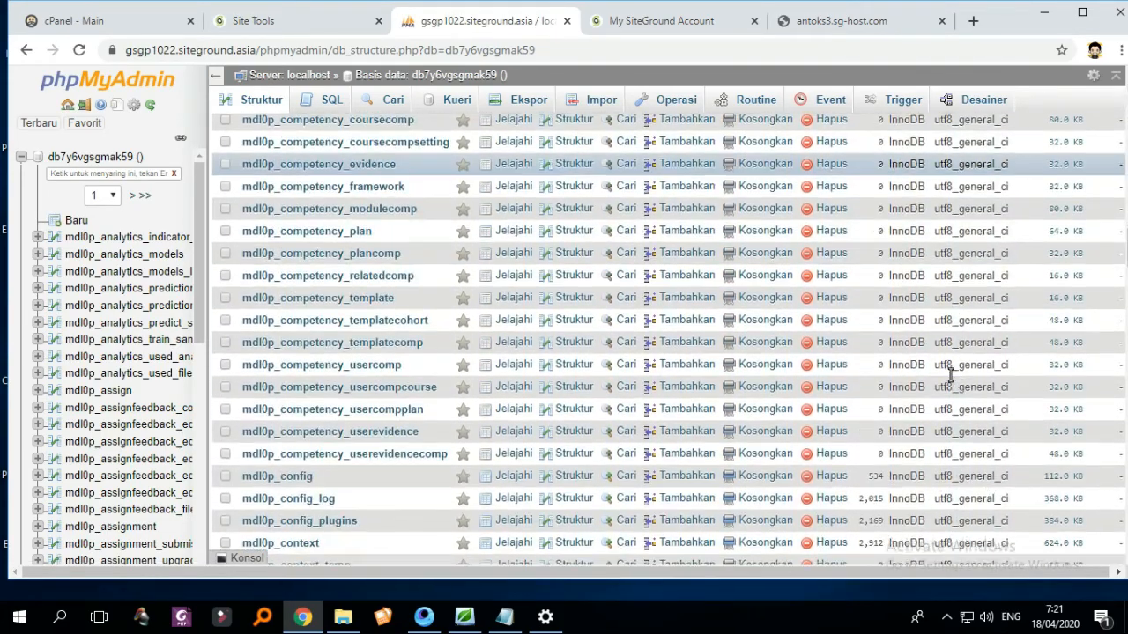
scroll(654, 333, down, 5)
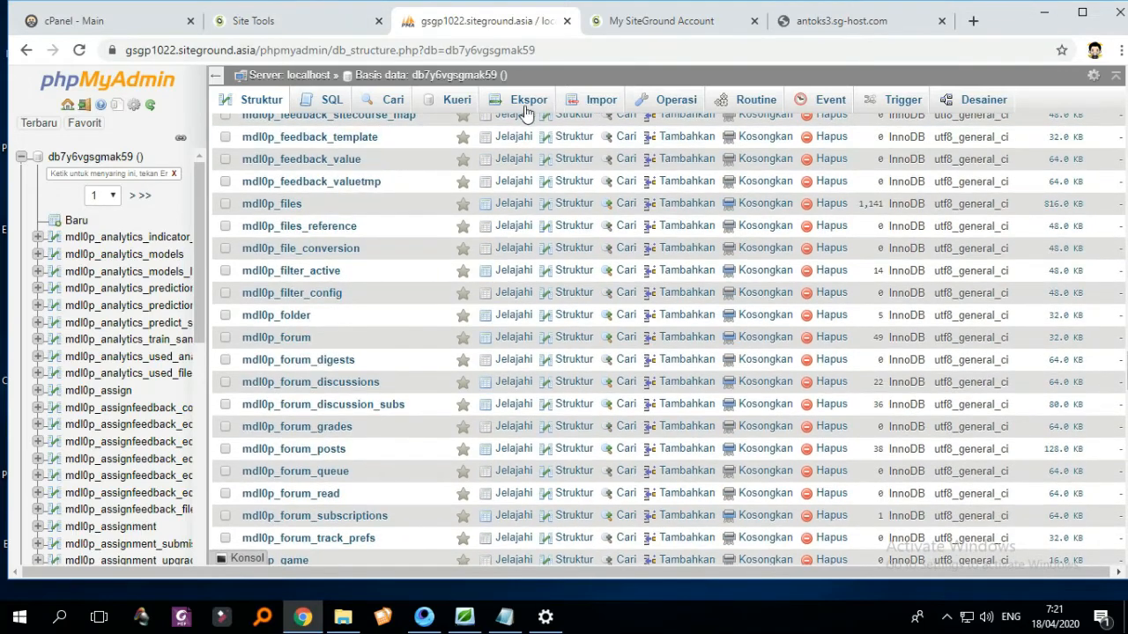
click(315, 32)
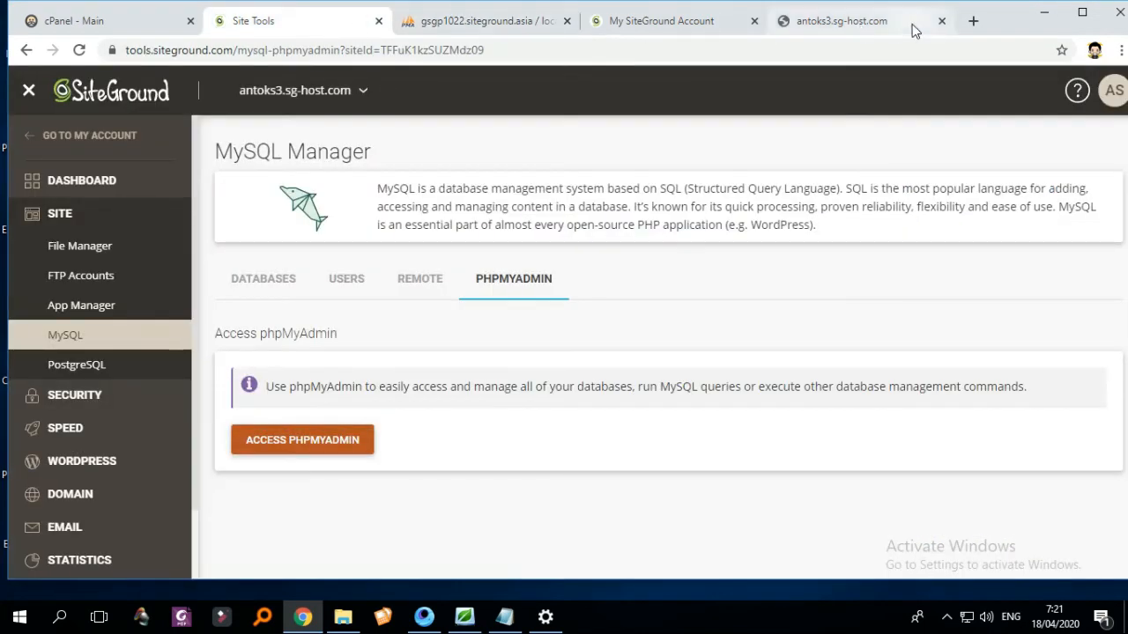
- Reload antoks3.sg-host.com twice and confirm the fatal error that dataroot does not exist
click(868, 29)
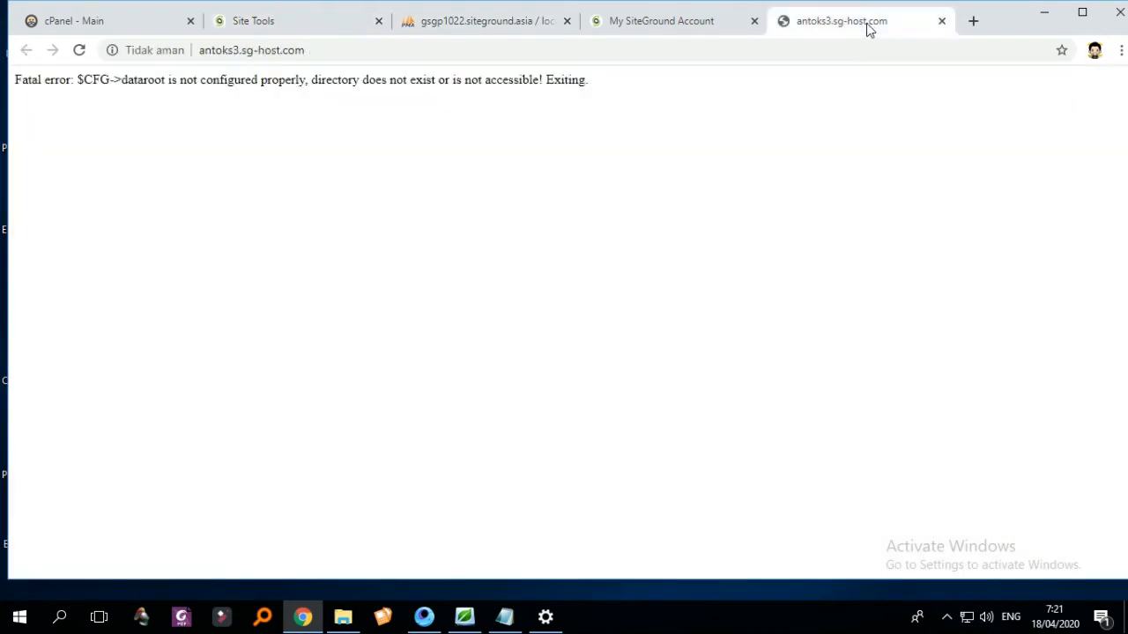
click(79, 51)
click(80, 51)
drag(300, 80, 220, 100)
click(309, 33)
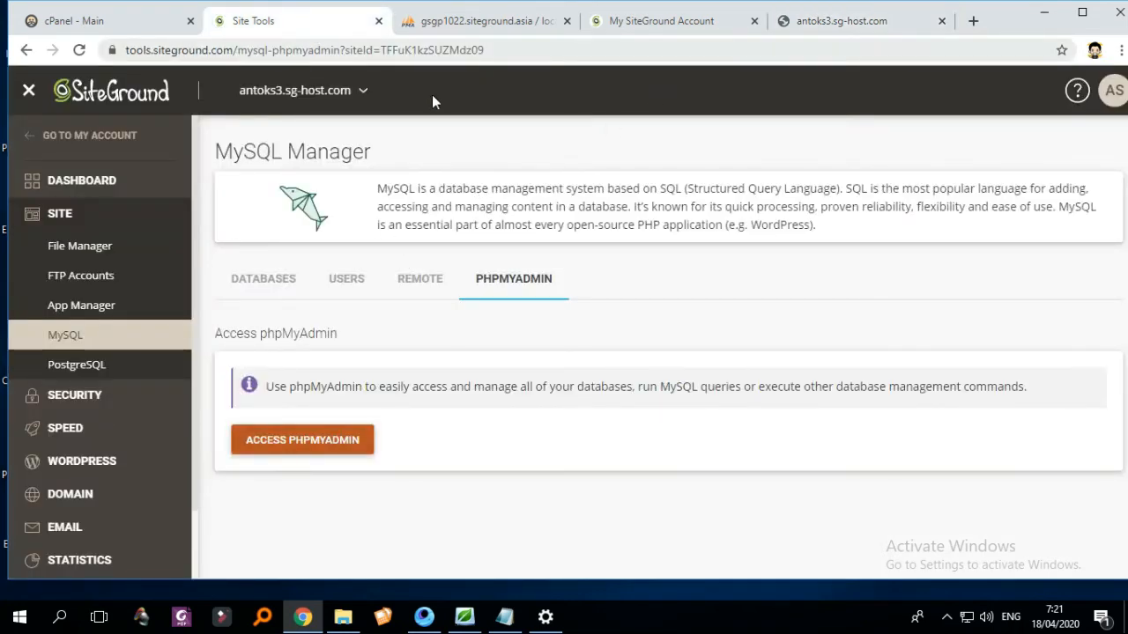
click(107, 247)
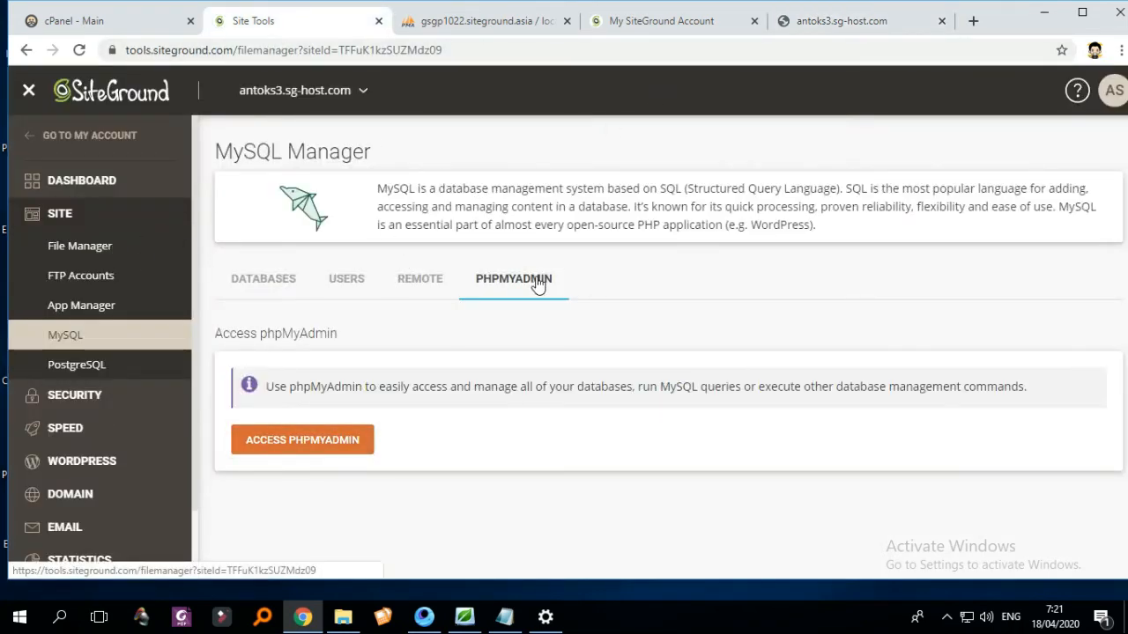
- Find config.php in the public_html file list and open it in the editor
scroll(763, 360, down, 12)
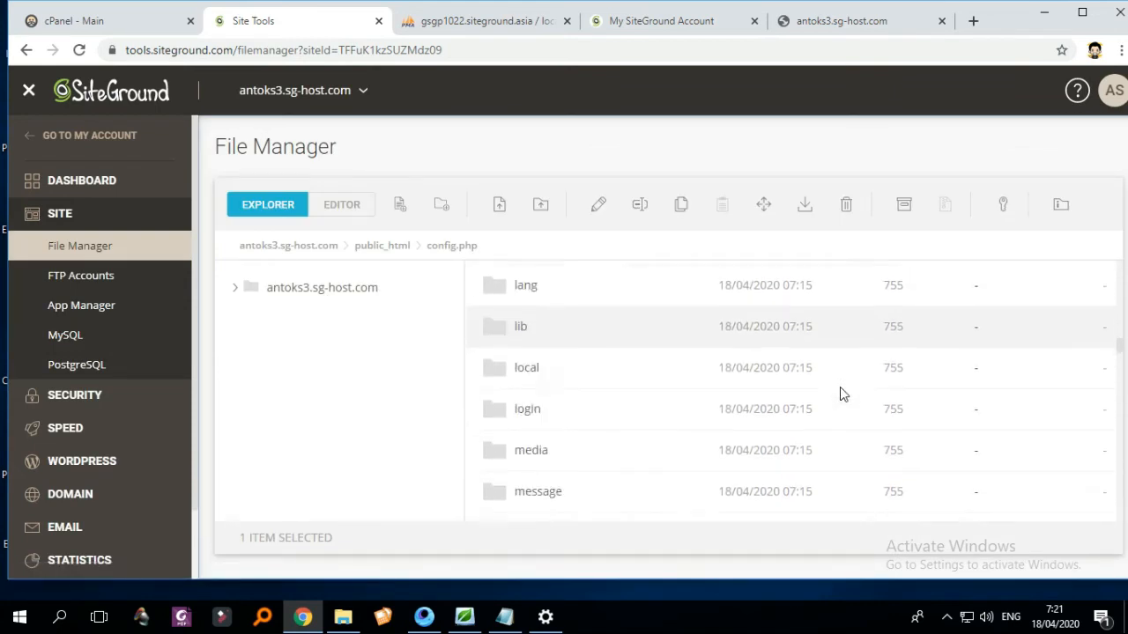
scroll(840, 388, down, 15)
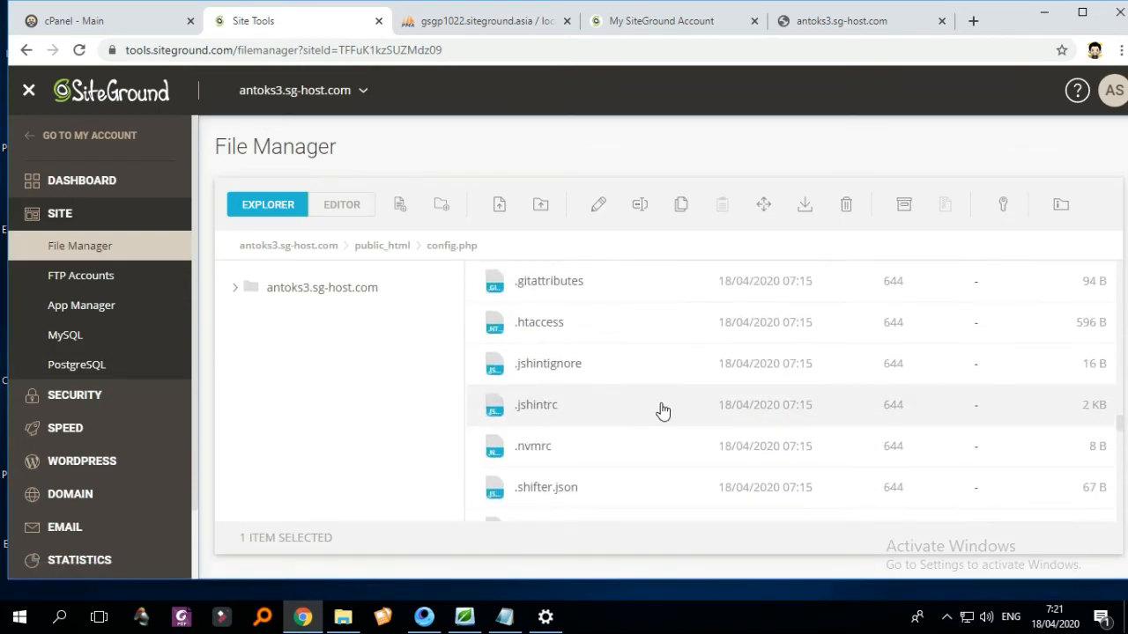
scroll(660, 409, up, 2)
scroll(664, 390, down, 2)
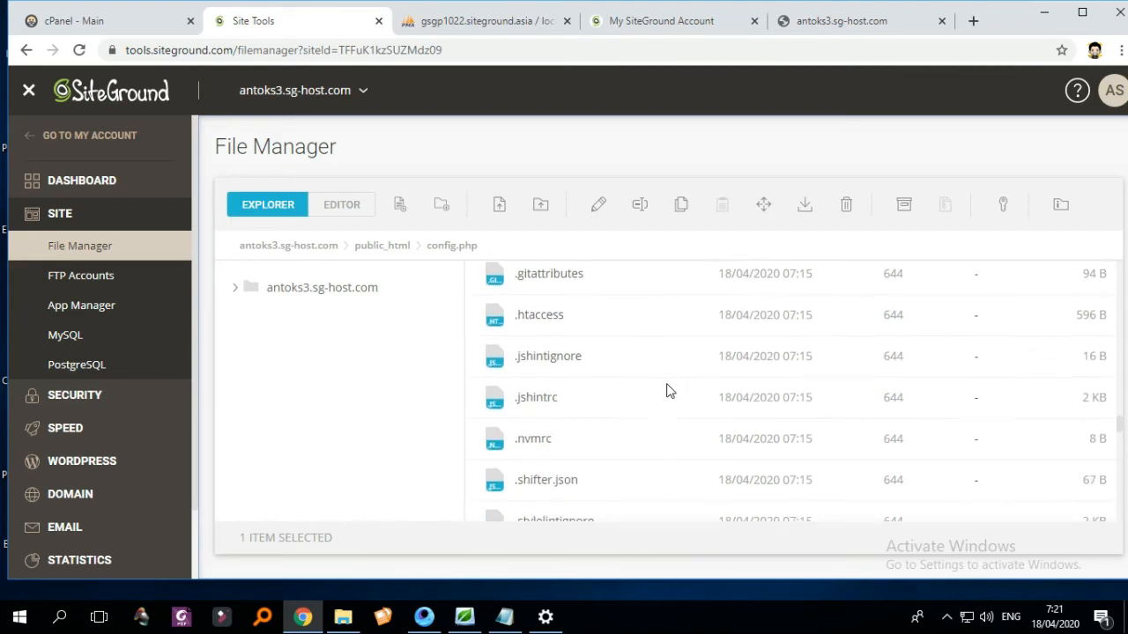
scroll(671, 393, down, 5)
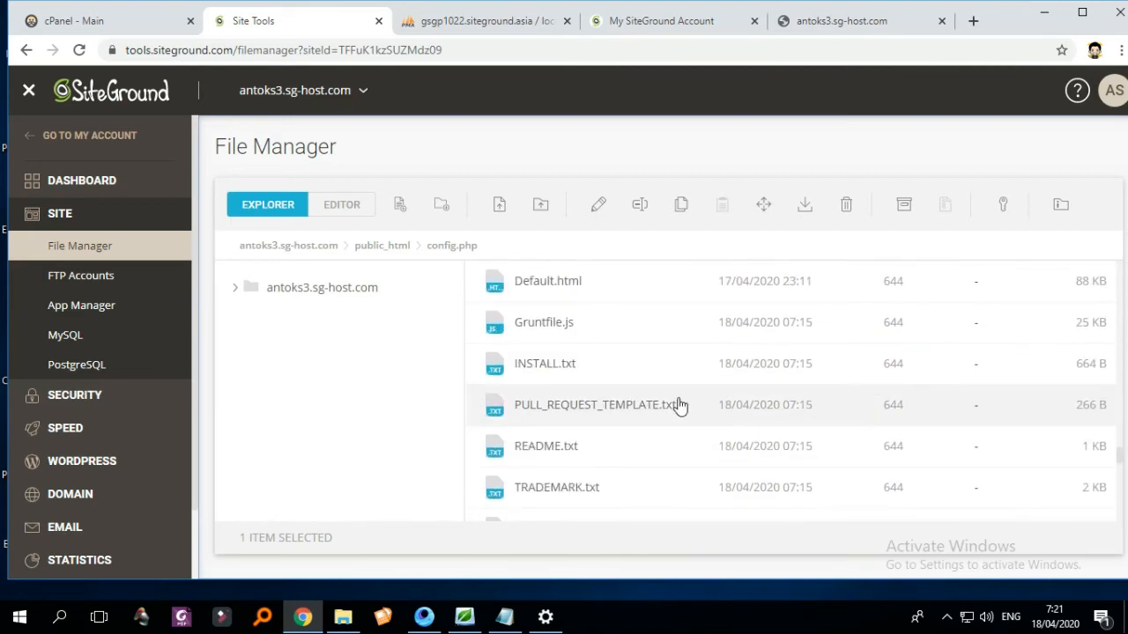
scroll(674, 401, up, 4)
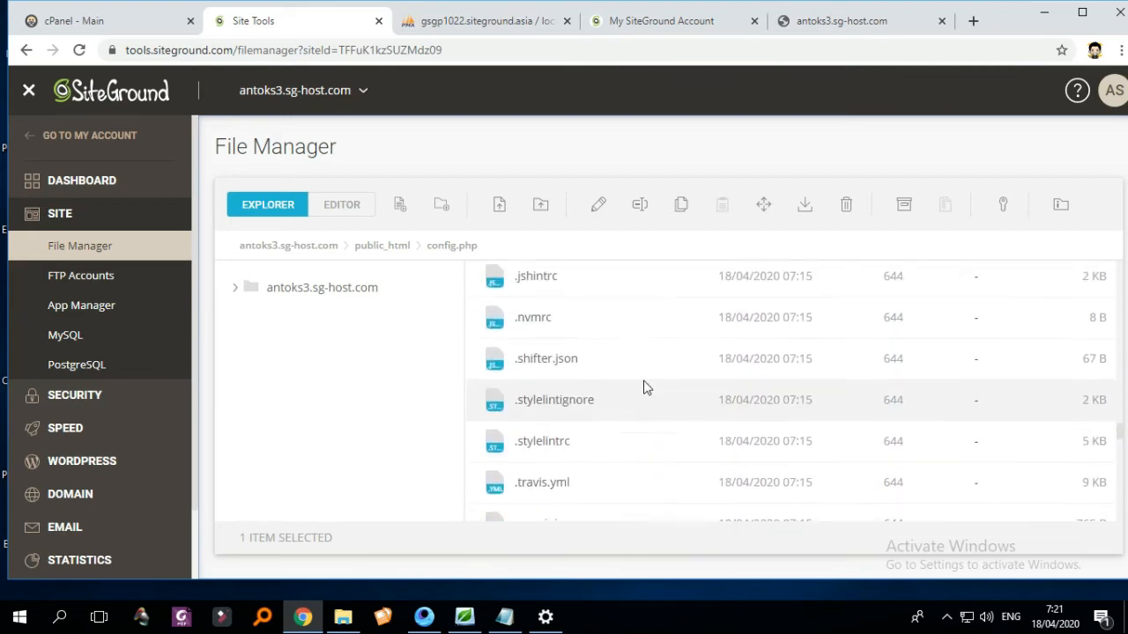
scroll(644, 387, up, 4)
scroll(652, 390, down, 4)
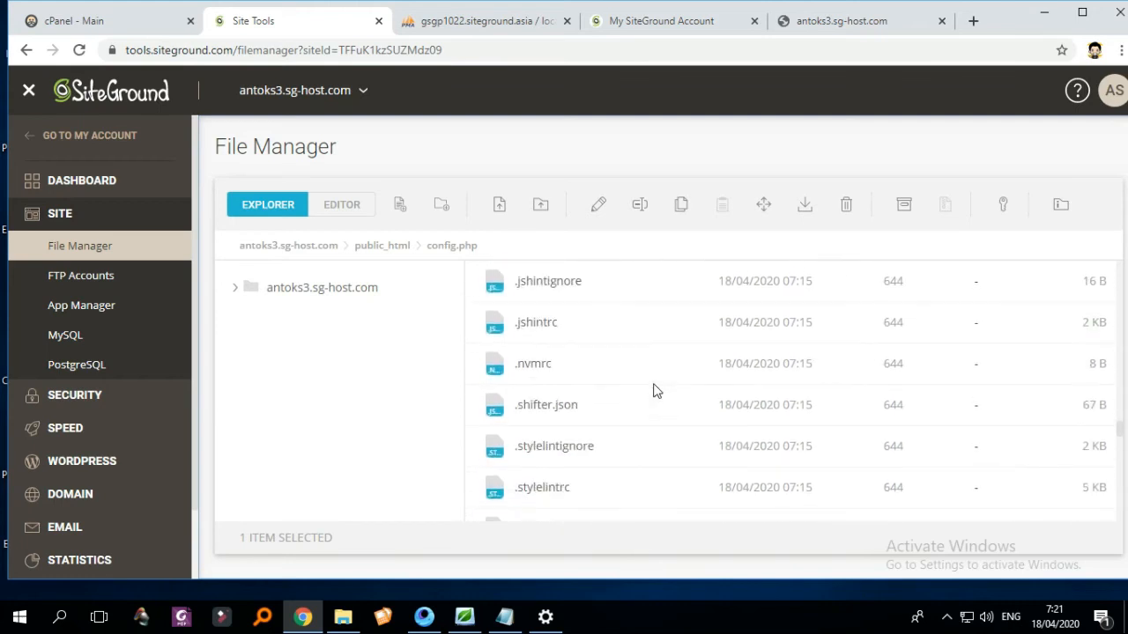
scroll(673, 395, down, 7)
scroll(577, 458, up, 1)
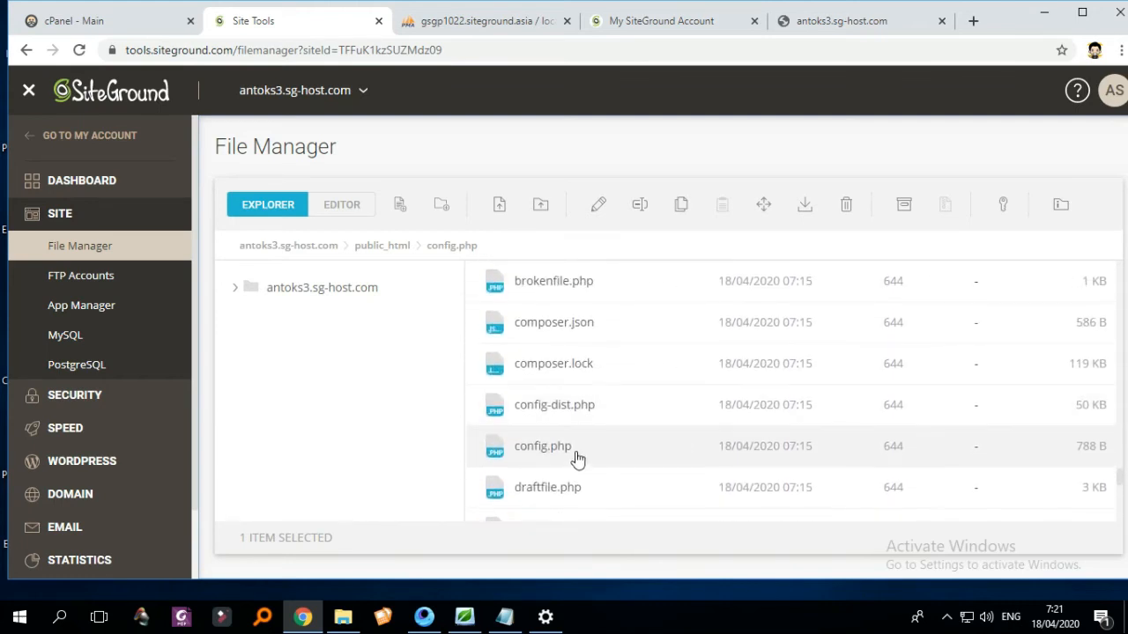
right_click(565, 460)
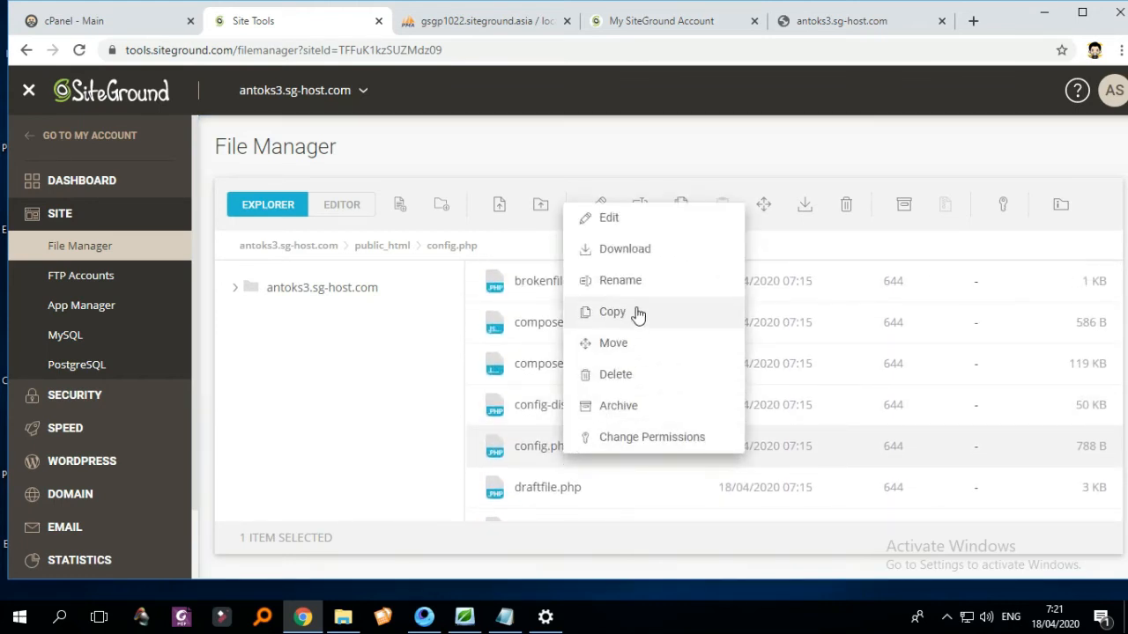
click(635, 227)
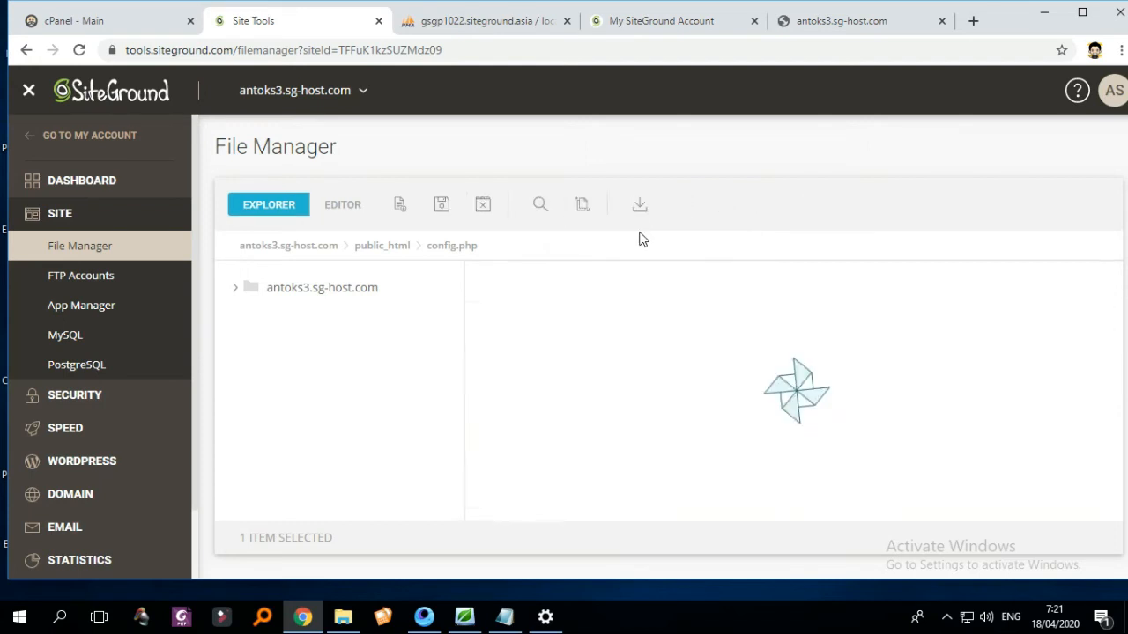
scroll(703, 370, down, 1)
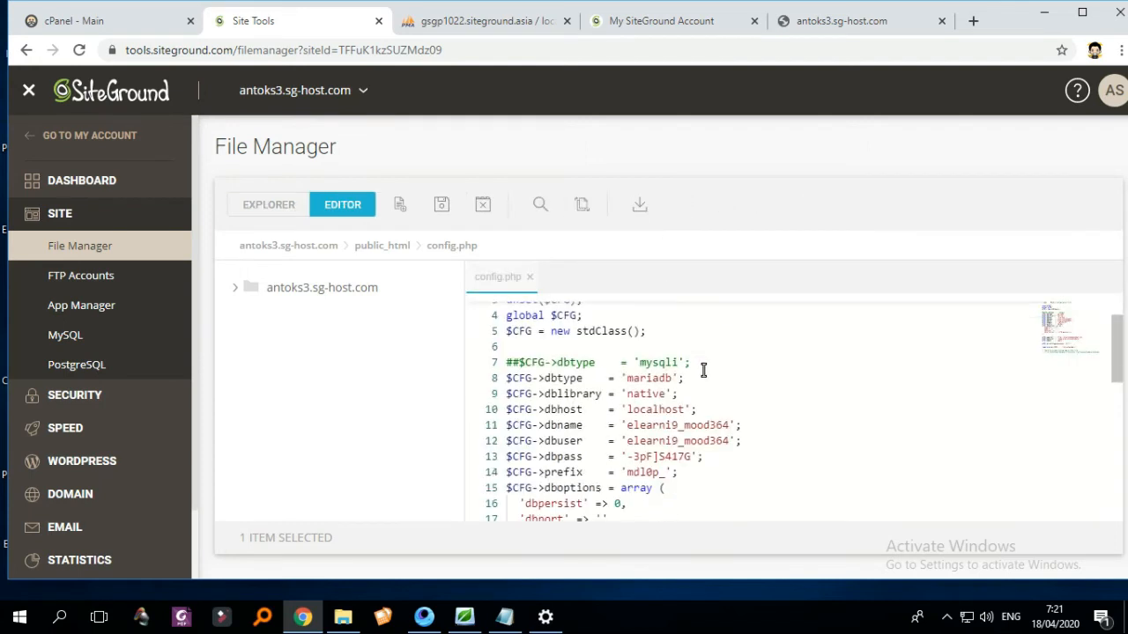
scroll(703, 370, up, 1)
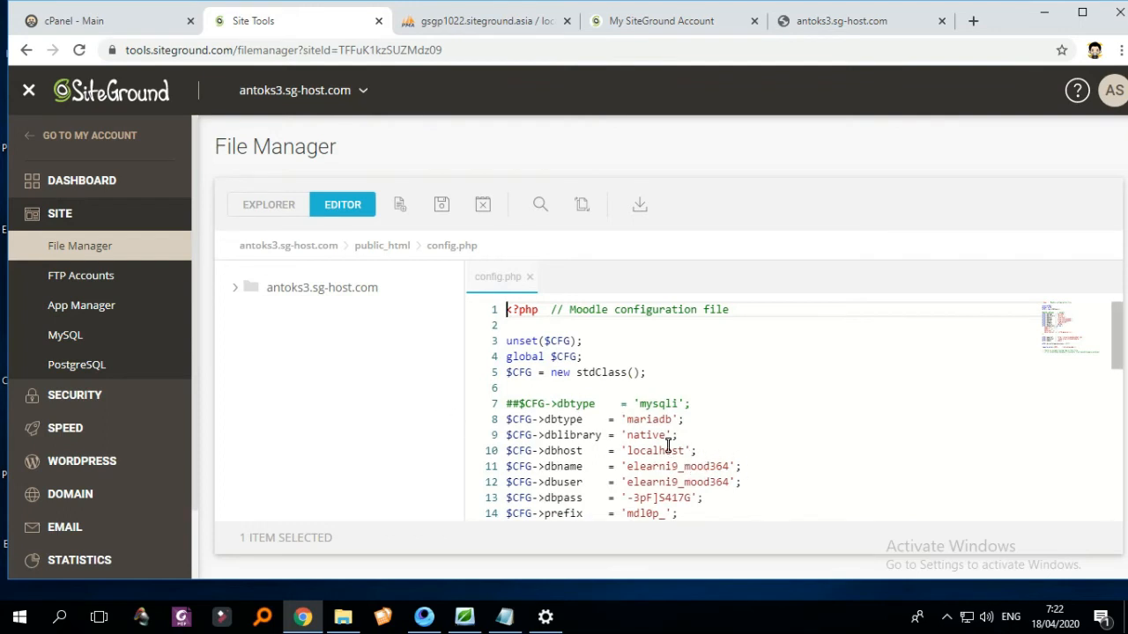
scroll(696, 438, down, 1)
scroll(697, 437, down, 1)
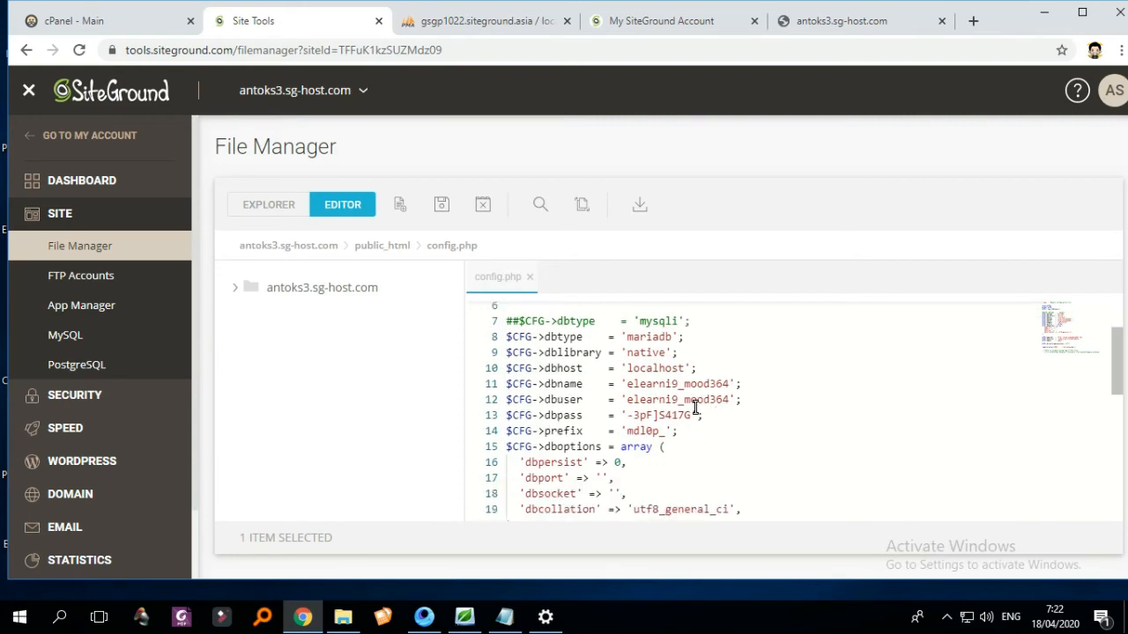
scroll(721, 408, down, 2)
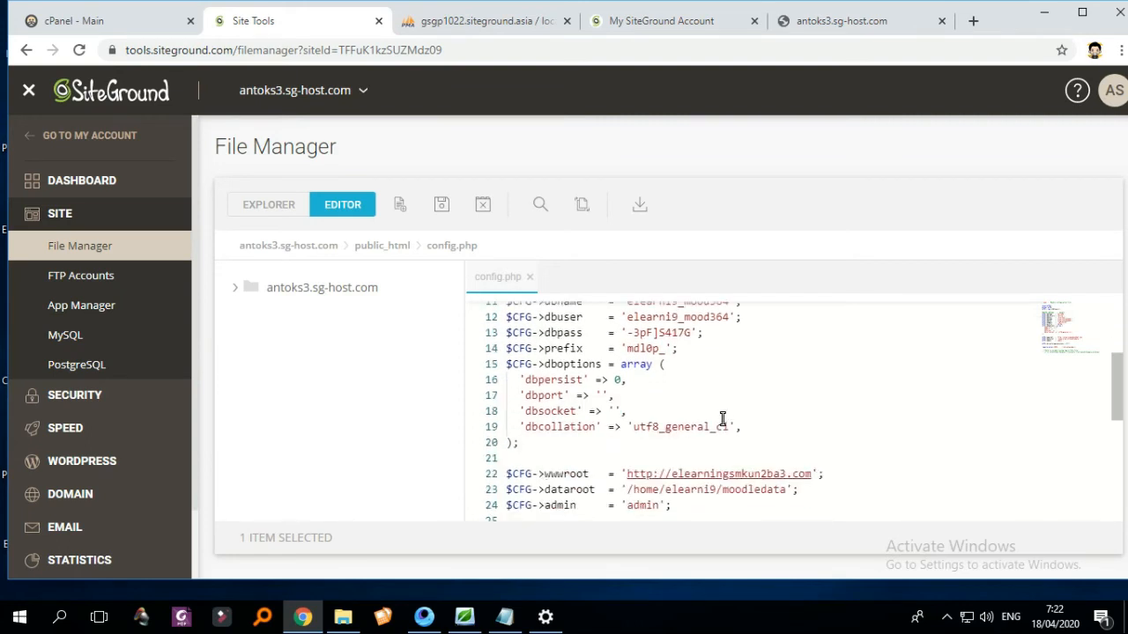
scroll(722, 420, down, 2)
scroll(724, 416, up, 2)
scroll(737, 423, up, 2)
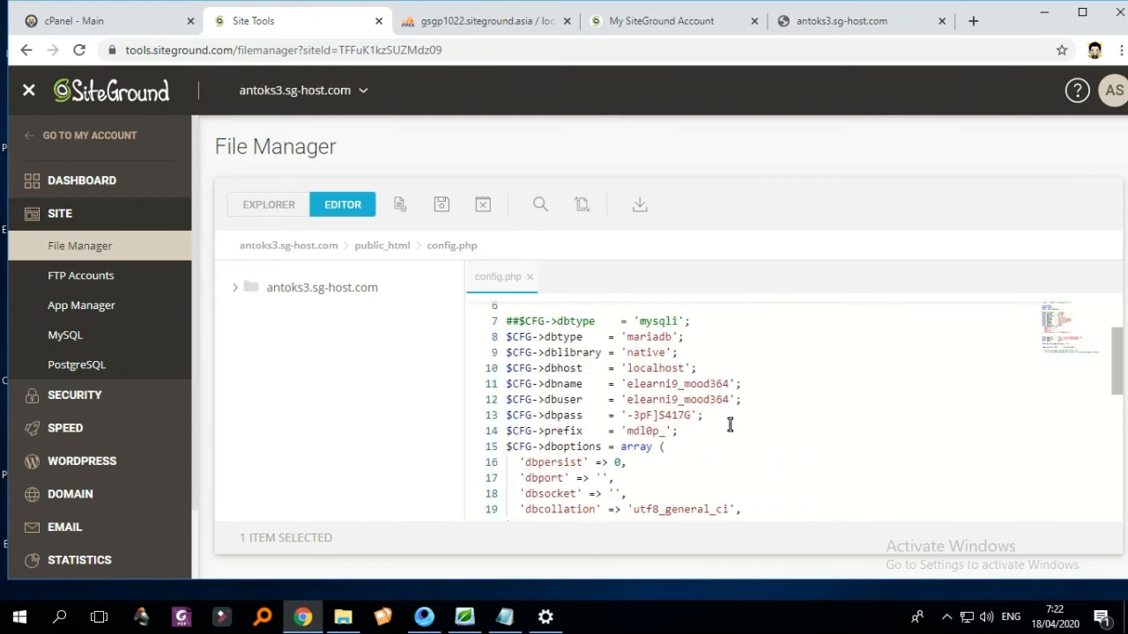
scroll(735, 401, up, 1)
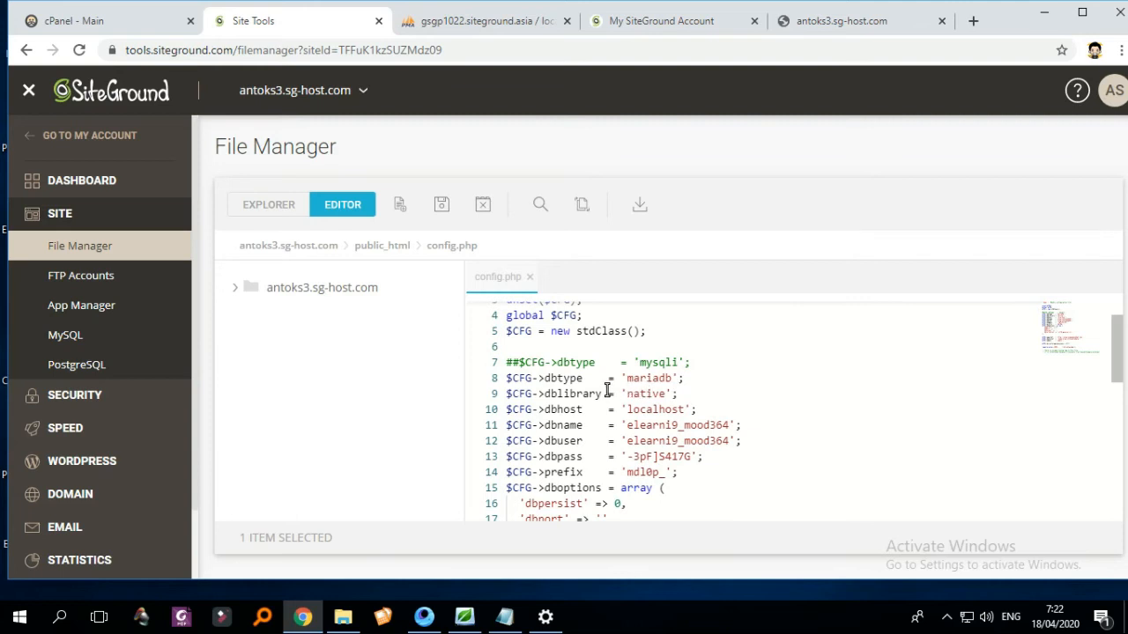
scroll(674, 388, down, 1)
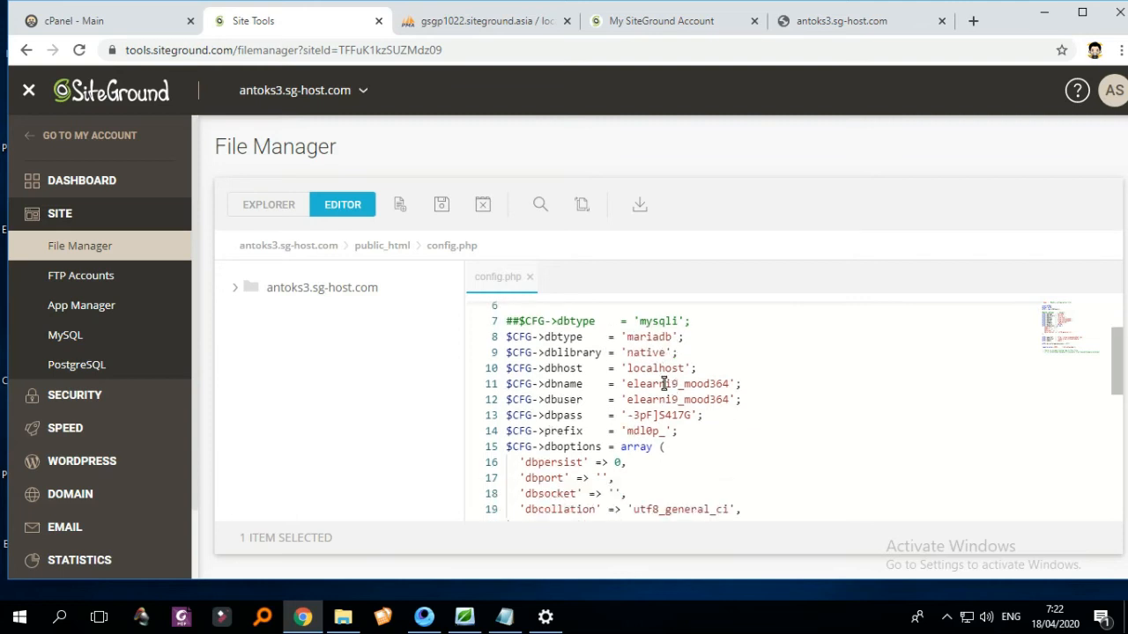
click(654, 385)
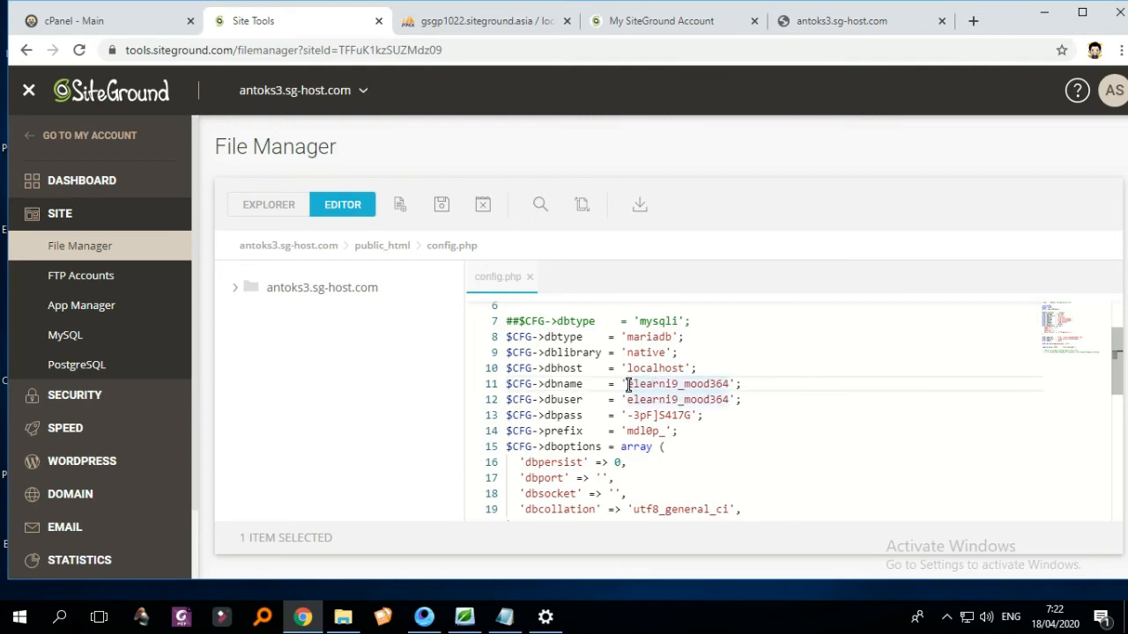
drag(629, 385, 667, 384)
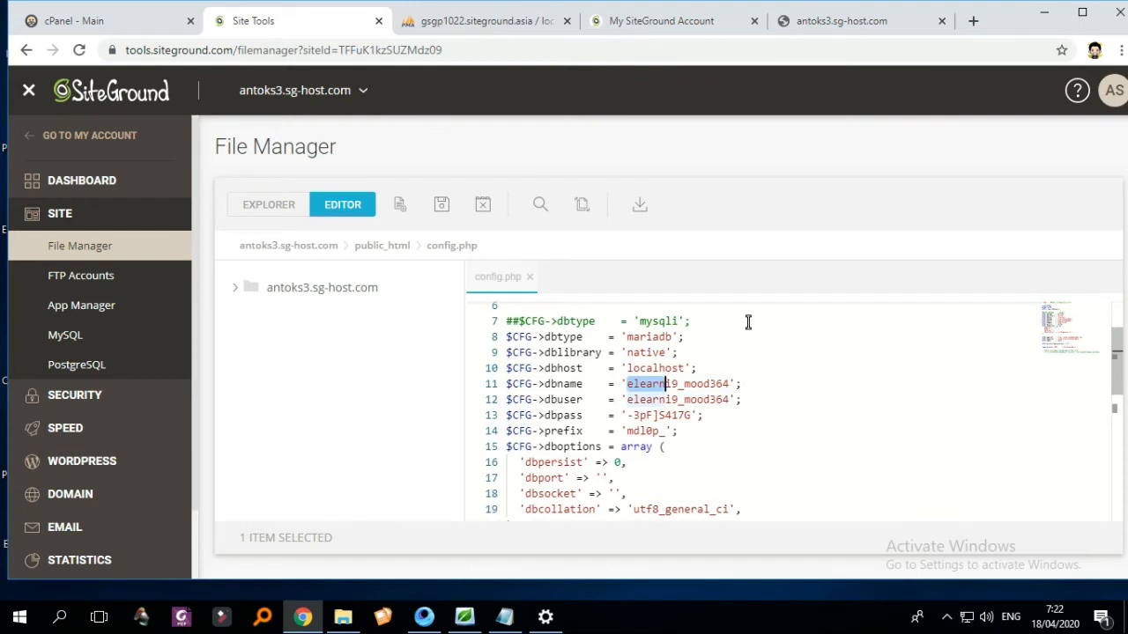
click(710, 399)
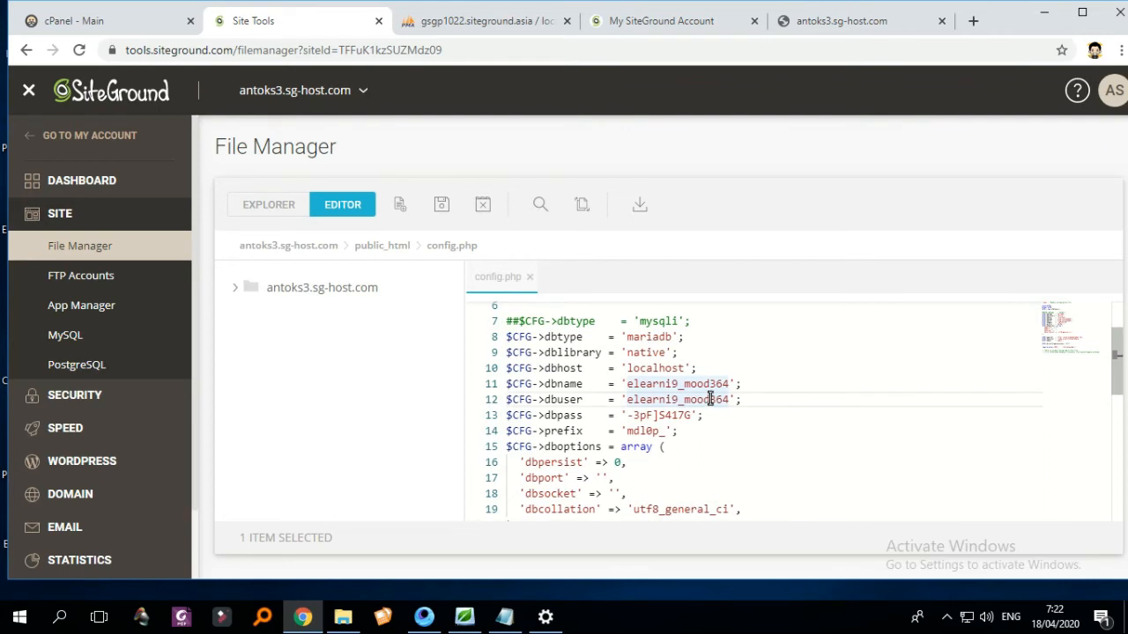
click(710, 384)
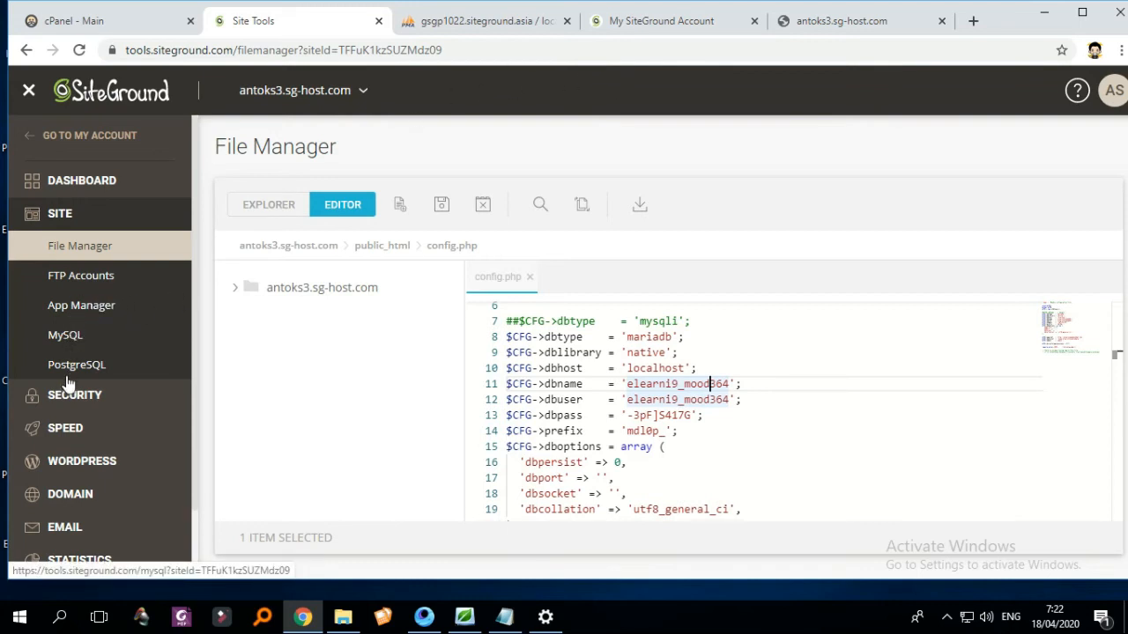
right_click(71, 336)
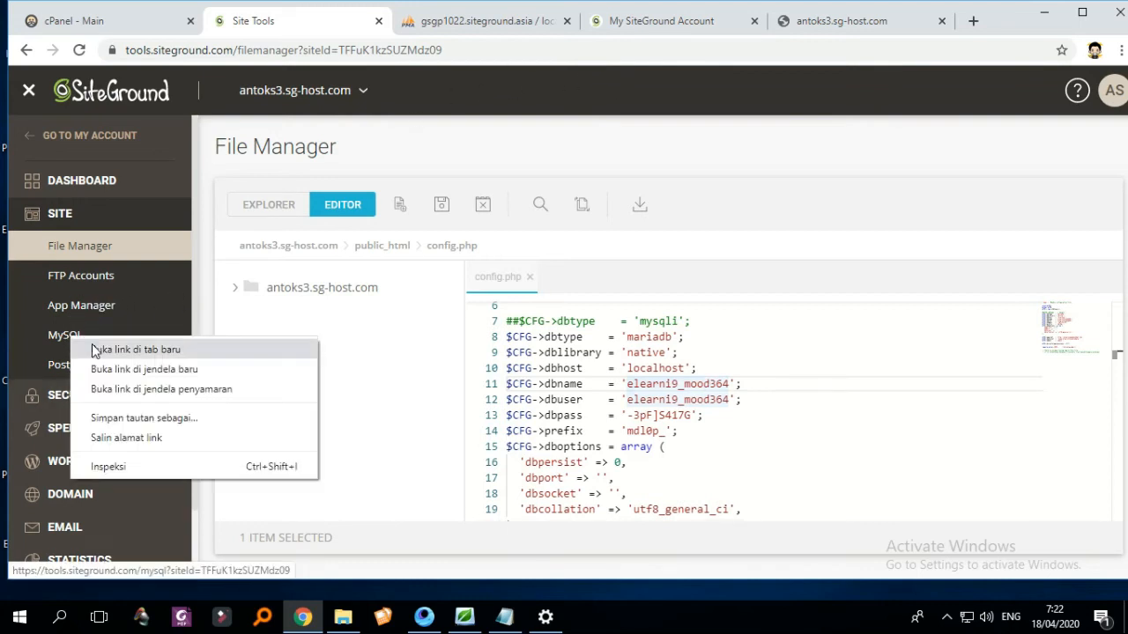
click(97, 350)
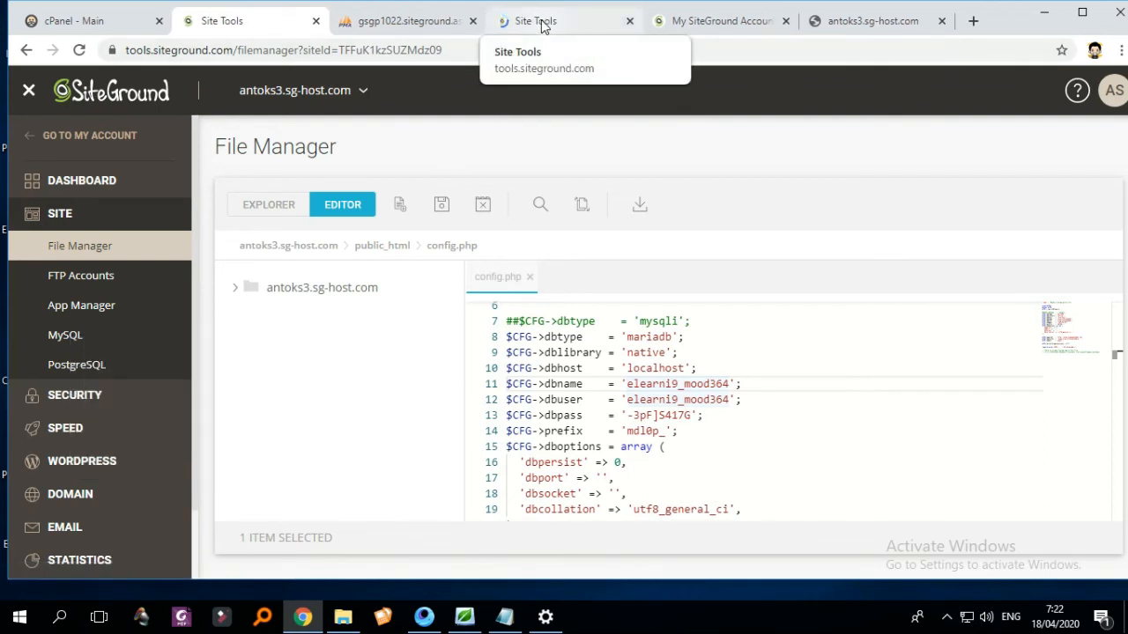
click(541, 25)
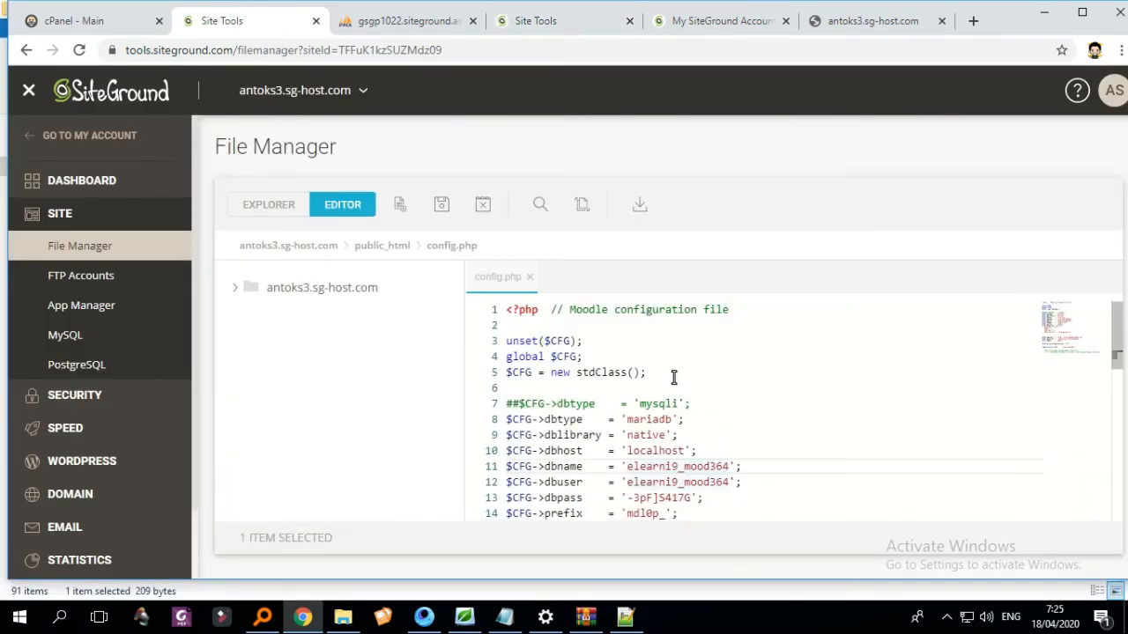
scroll(692, 405, down, 2)
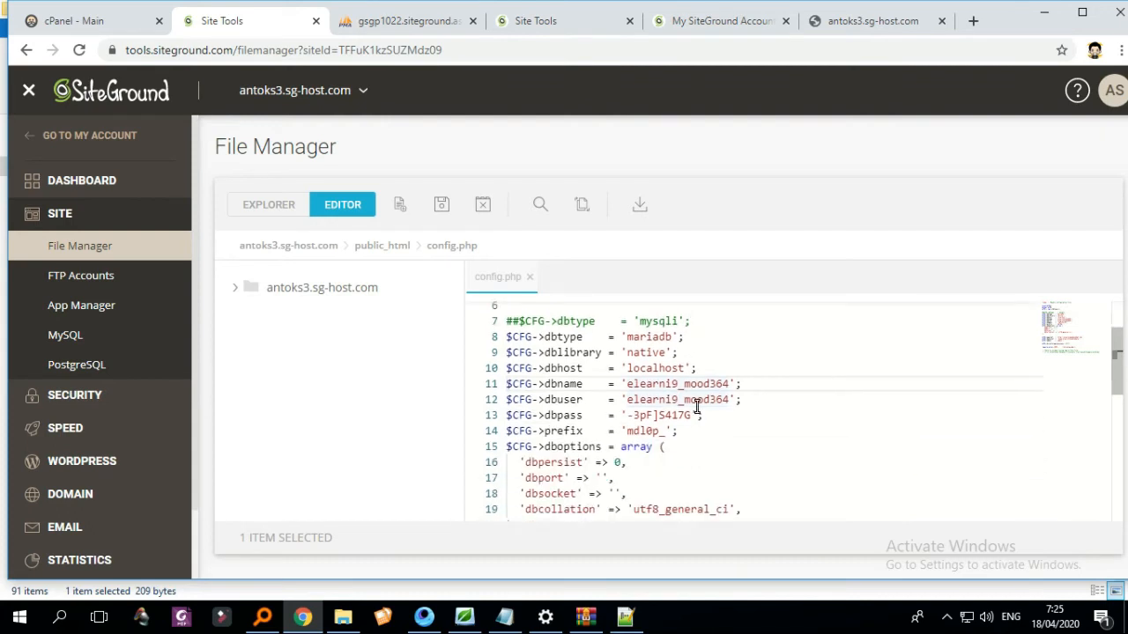
click(653, 384)
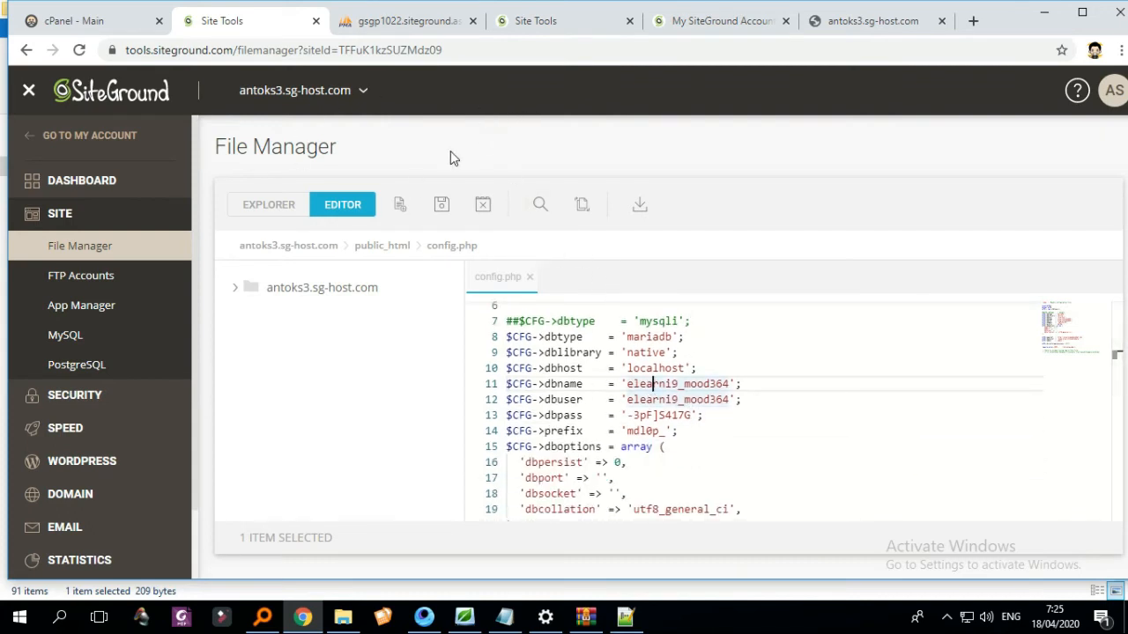
click(548, 28)
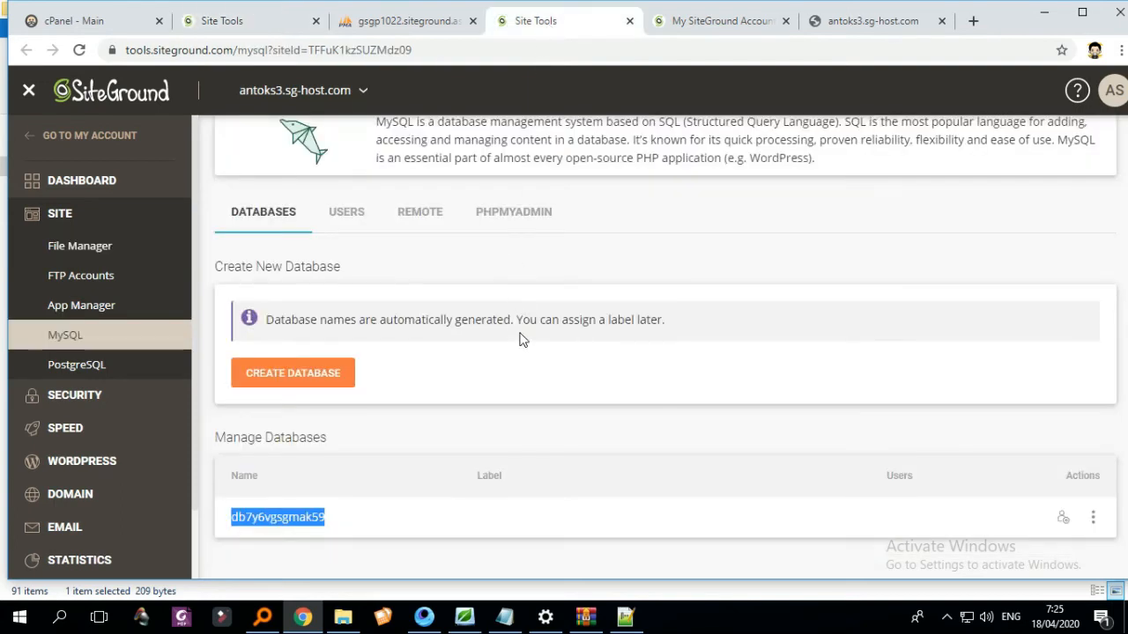
click(346, 525)
drag(329, 524, 236, 522)
right_click(243, 524)
click(266, 437)
click(690, 26)
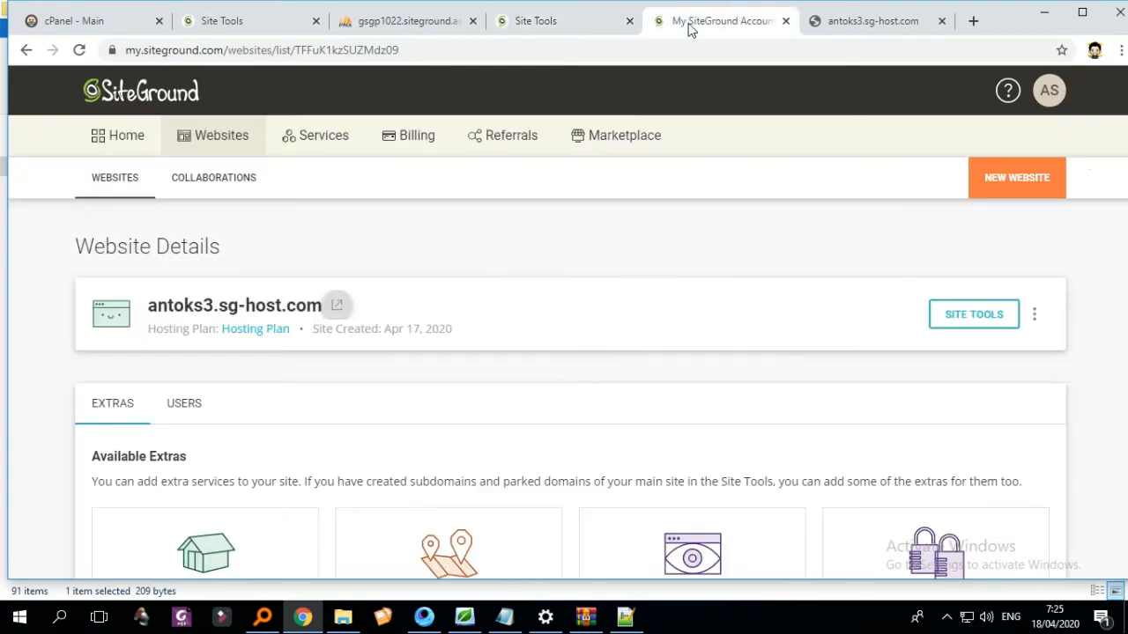
click(378, 31)
click(264, 30)
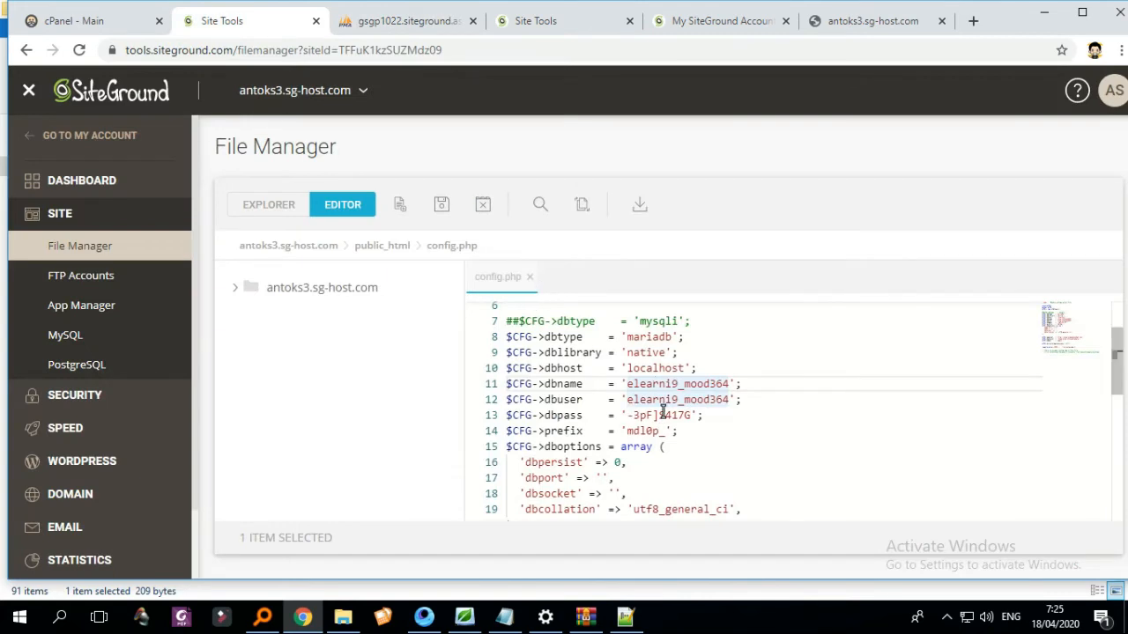
- Comment out the old dbname line 11 with ##
drag(625, 385, 726, 384)
right_click(728, 384)
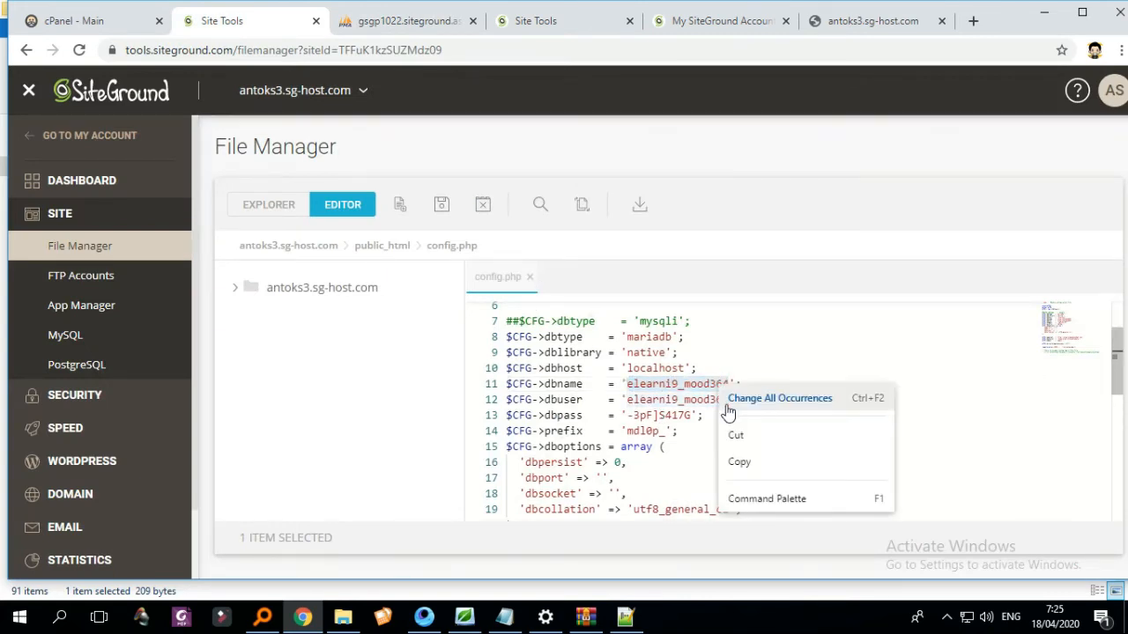
click(637, 385)
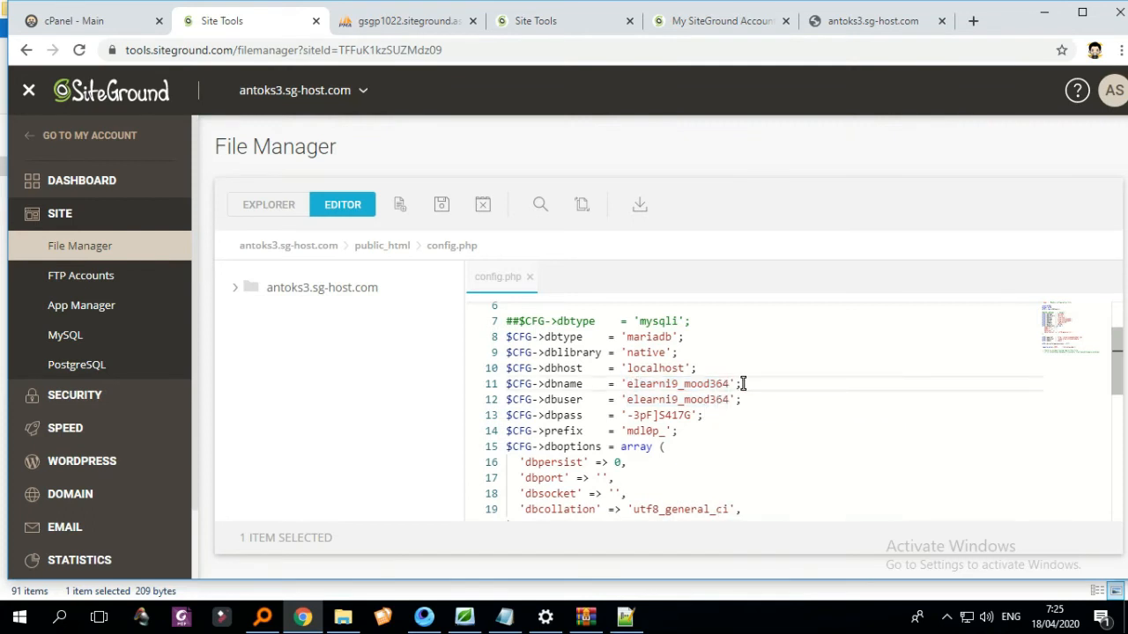
drag(509, 387, 541, 391)
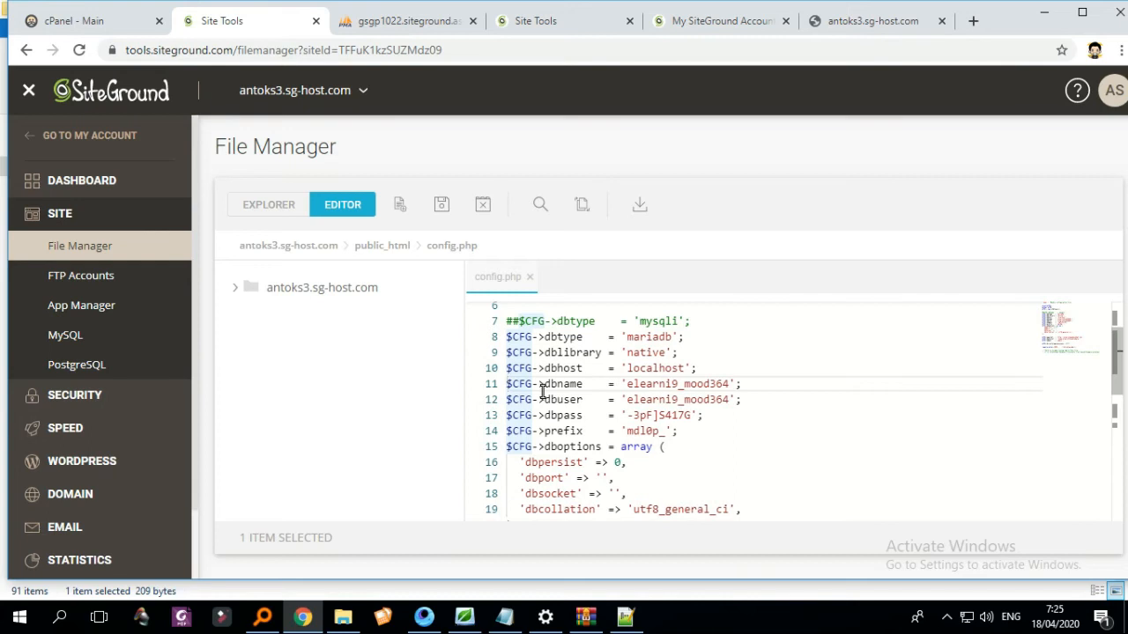
text(##)
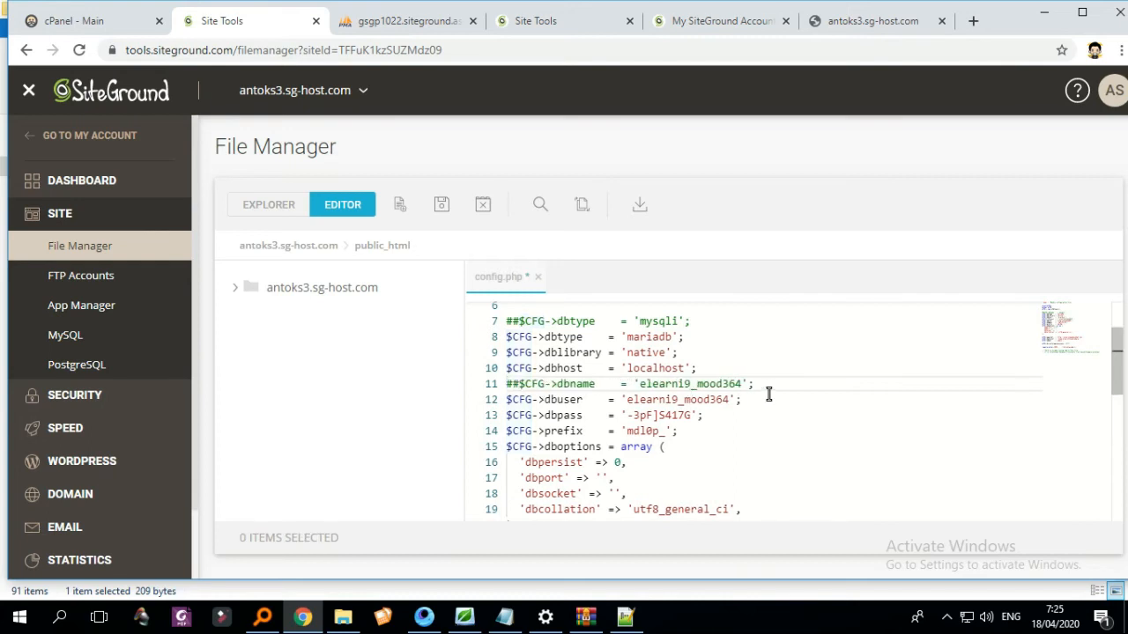
- Duplicate the dbname line onto a new line 12 and remove its ## prefix
drag(755, 384, 507, 385)
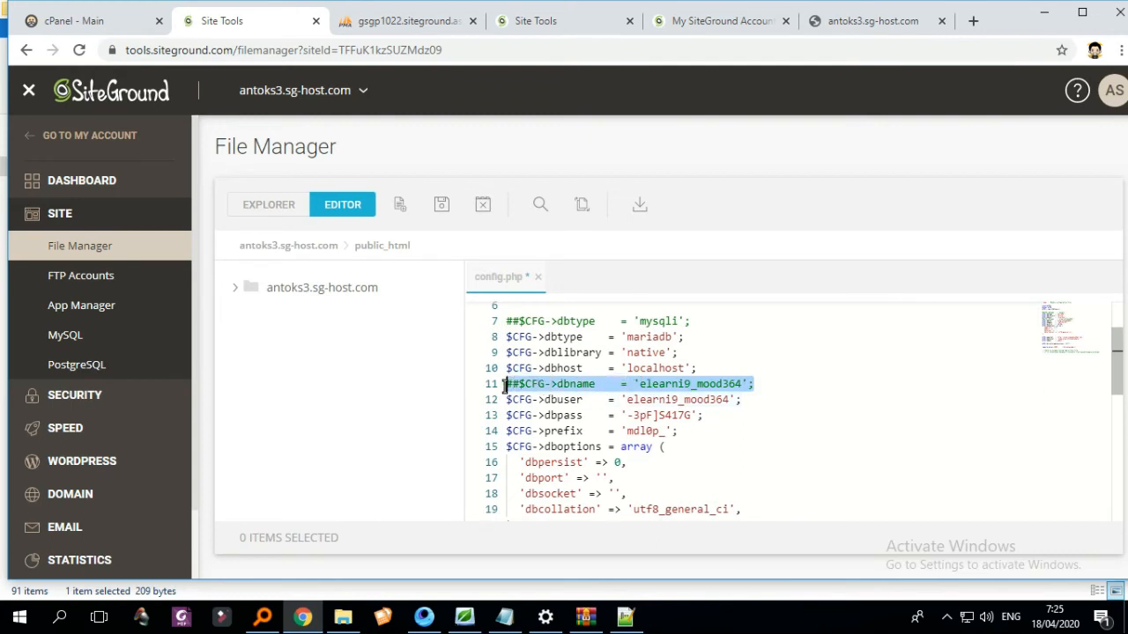
right_click(520, 385)
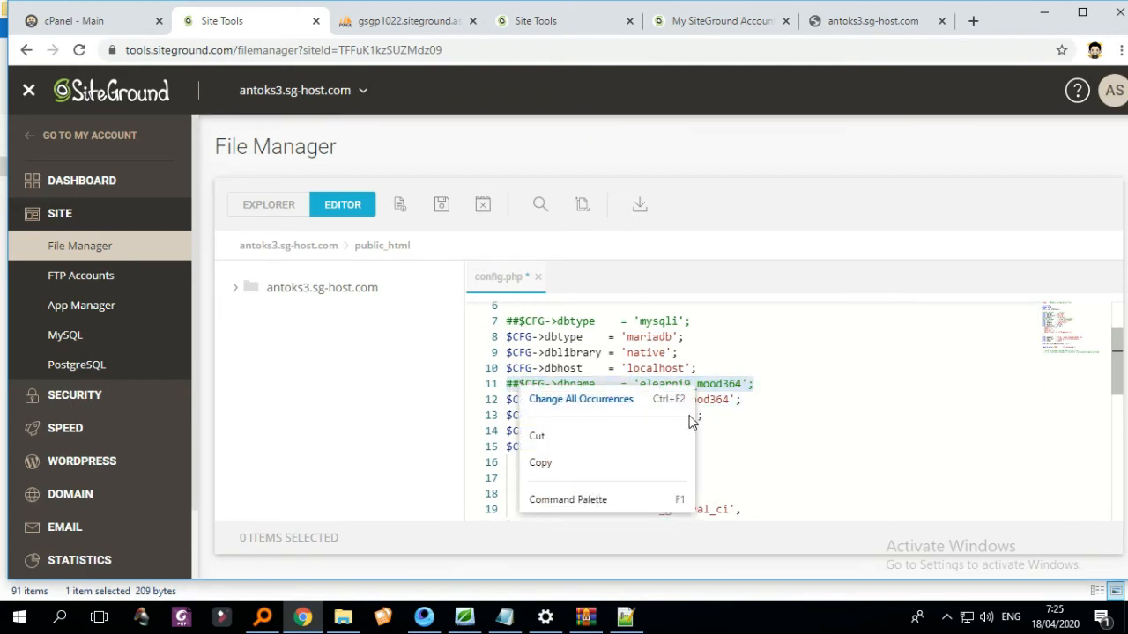
click(754, 385)
drag(756, 385, 515, 385)
right_click(514, 385)
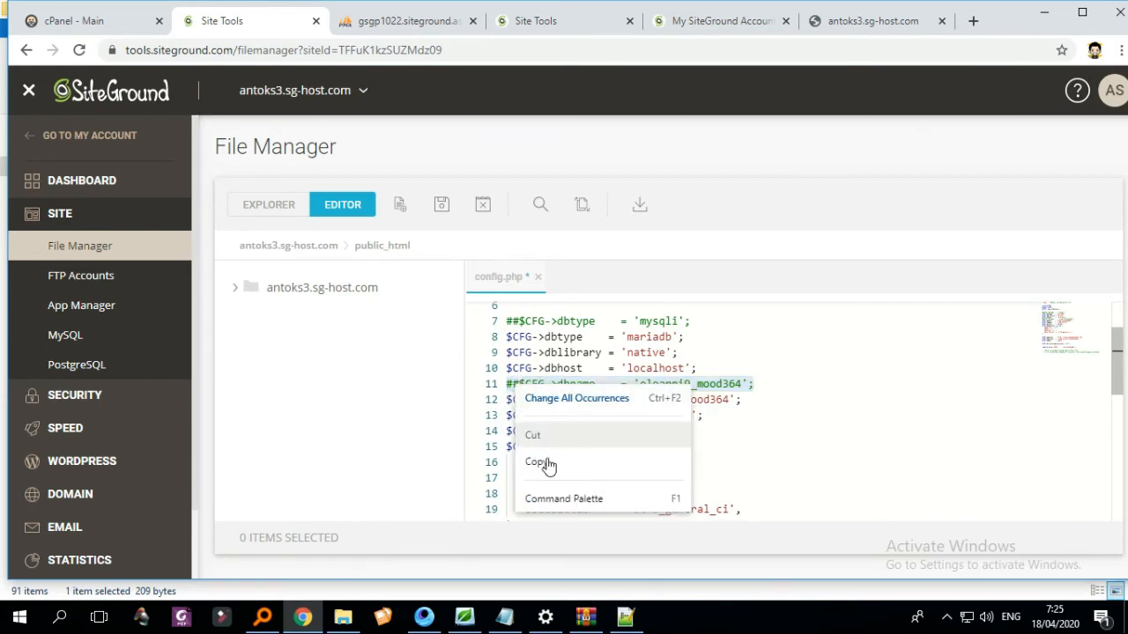
click(547, 461)
click(778, 388)
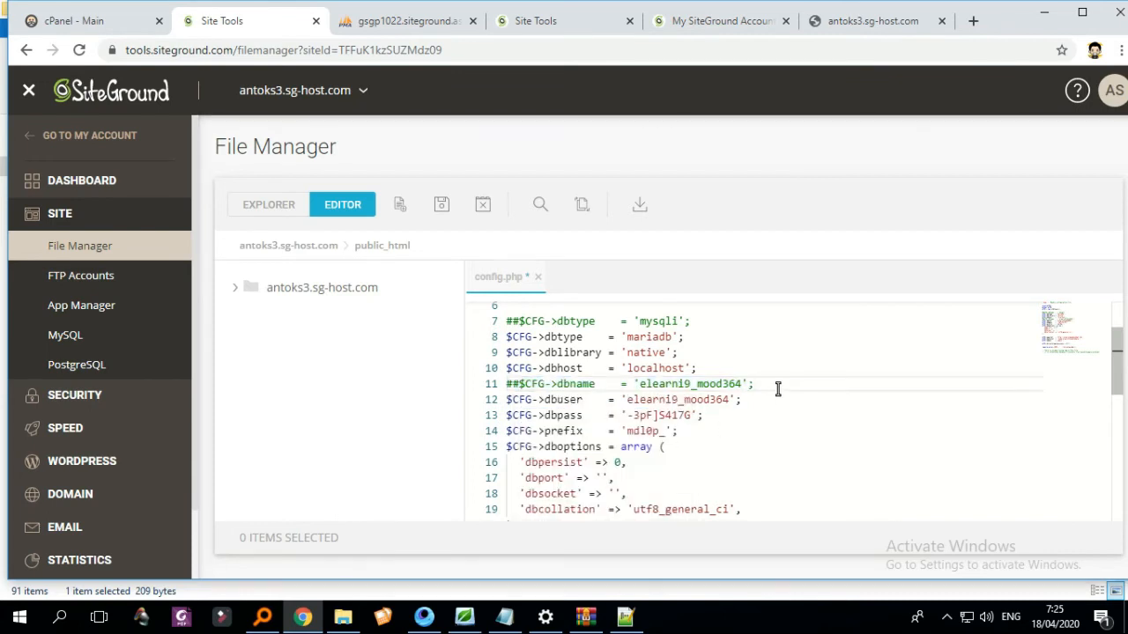
key(Return)
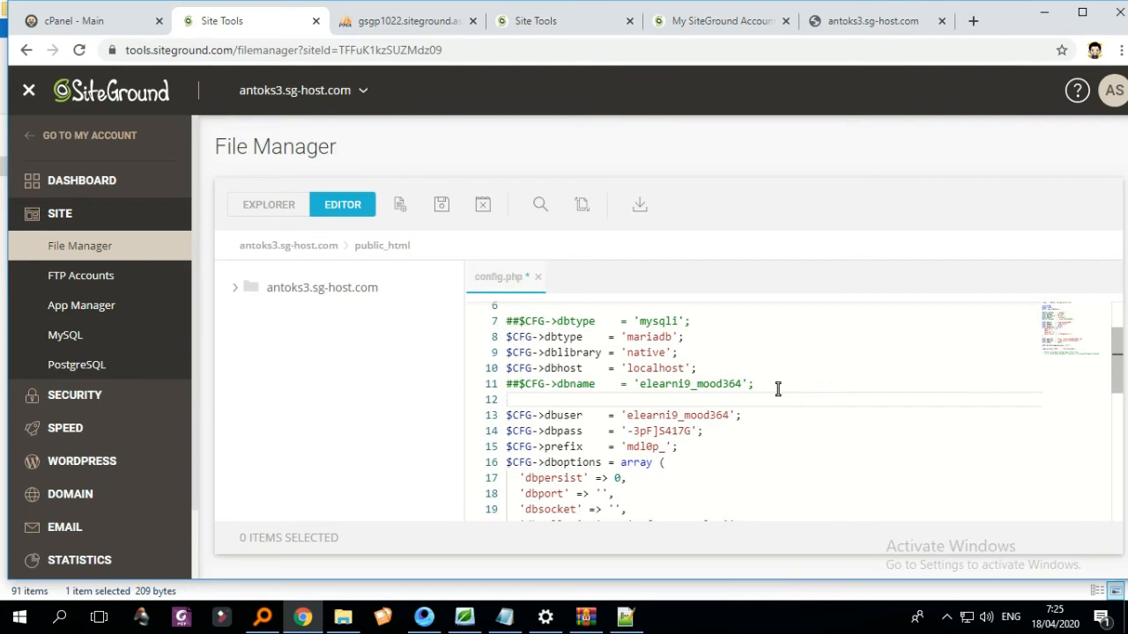
key(ctrl+v)
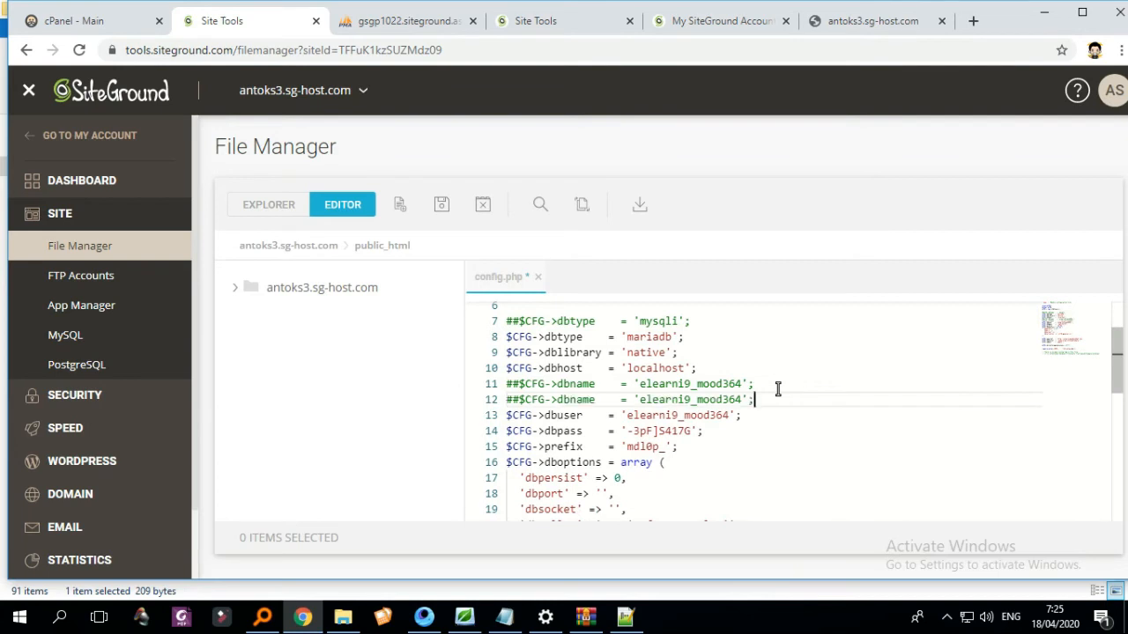
click(518, 400)
key(BackSpace)
key(BackSpace)
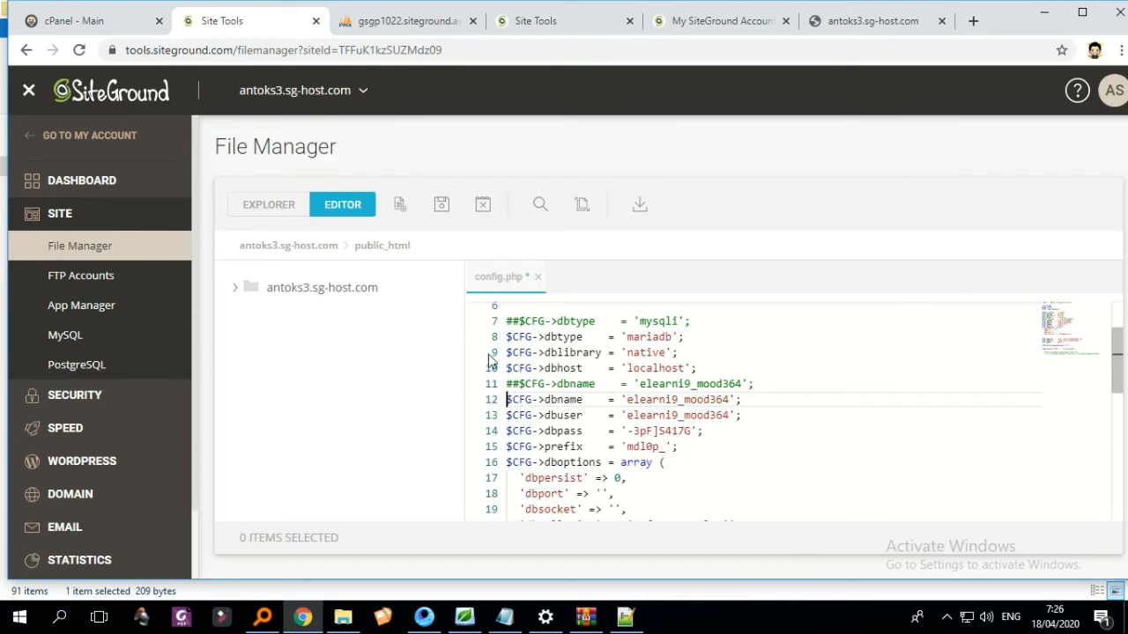
- Replace line 12's database name with 'db7y6vgsgmak59' copied from the MySQL databases page
click(516, 21)
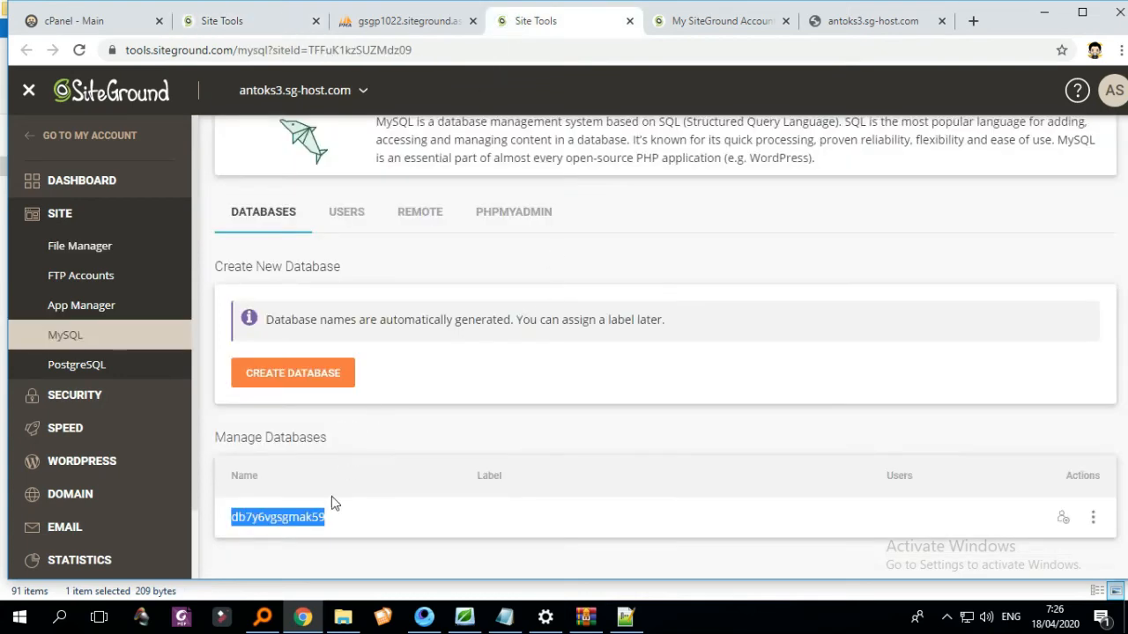
right_click(281, 520)
click(311, 439)
click(262, 23)
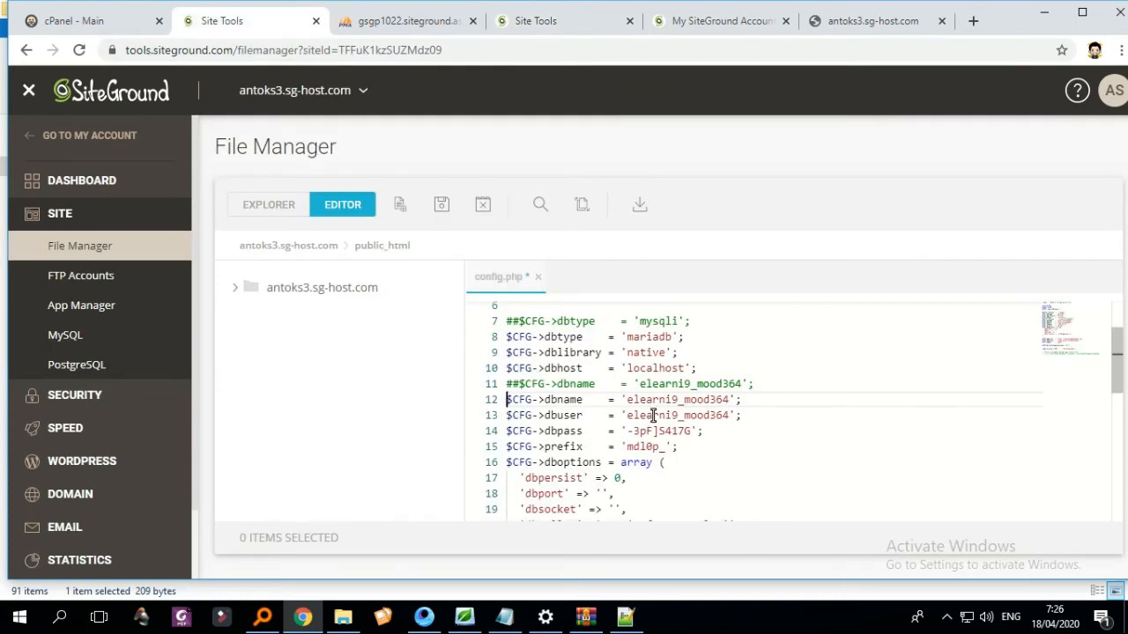
click(626, 401)
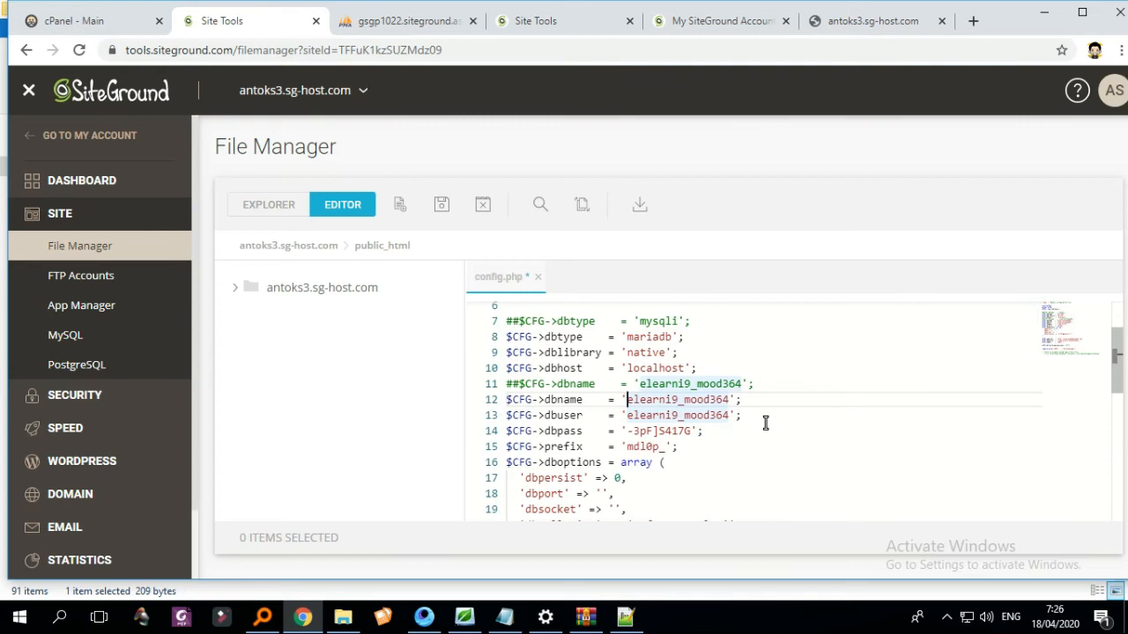
key(ctrl+v)
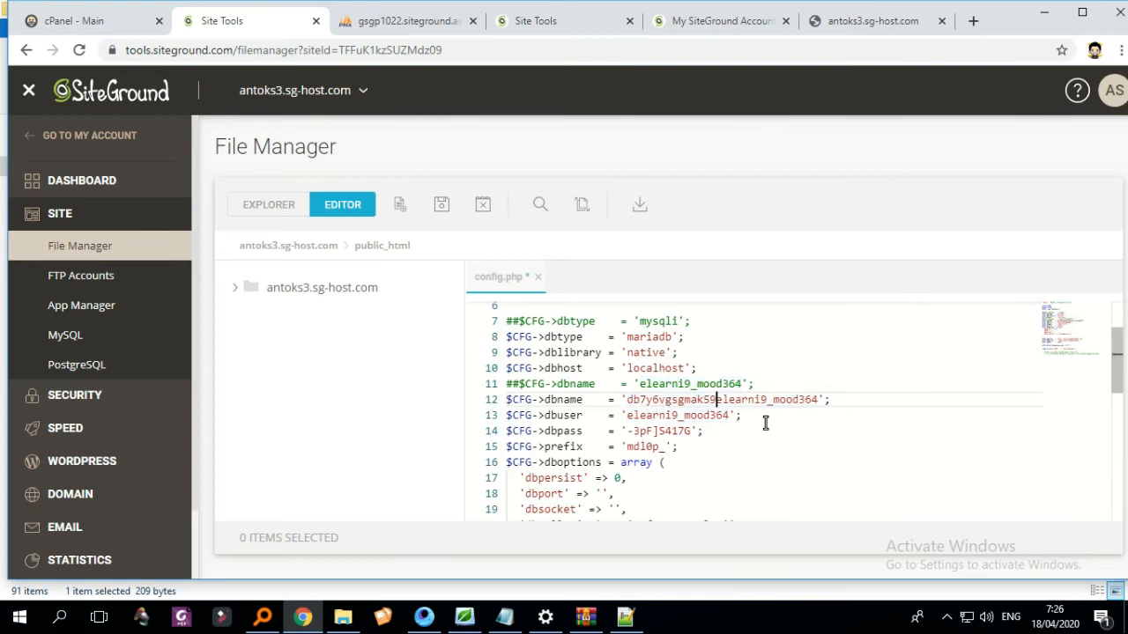
key(Delete)
key(Delete)
key(Delete)
key(Delete)
key(Delete)
key(Delete)
key(Delete)
key(Delete)
key(Delete)
key(Delete)
key(Delete)
key(Delete)
key(Delete)
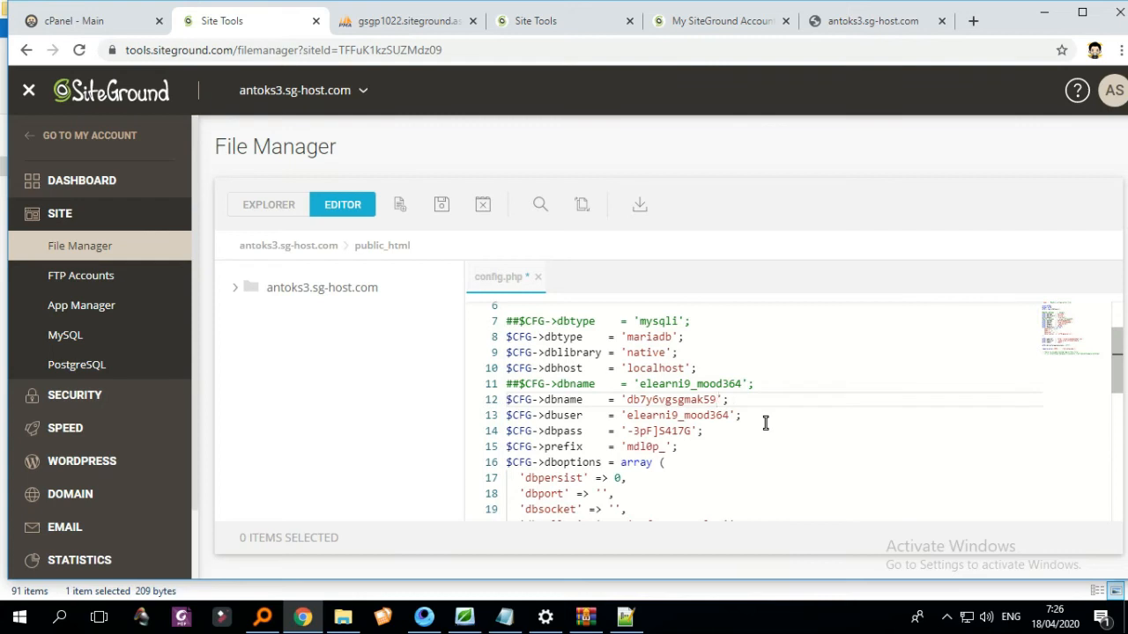
click(712, 431)
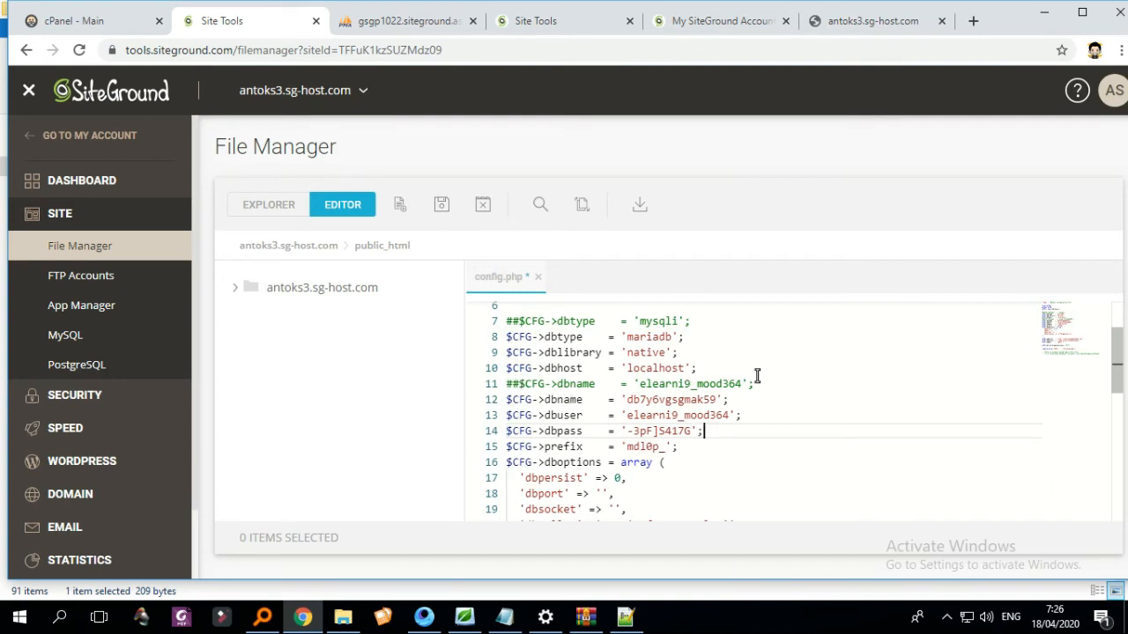
scroll(705, 341, down, 1)
scroll(710, 352, up, 2)
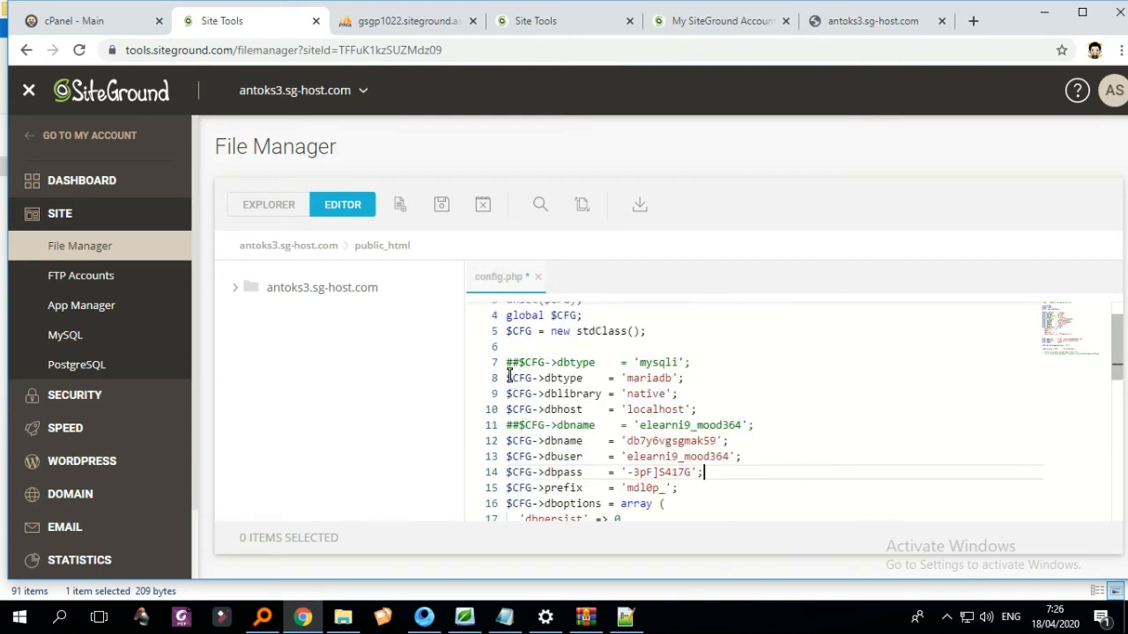
scroll(682, 428, down, 1)
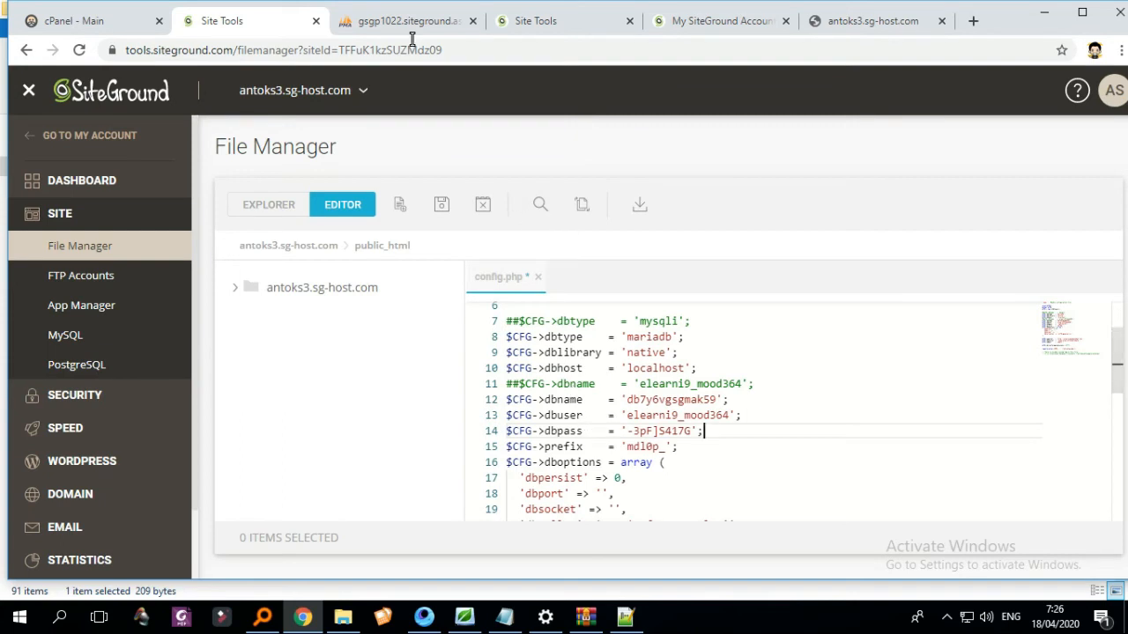
- Copy the new database username from the MySQL Users list and check the other open tabs
click(525, 22)
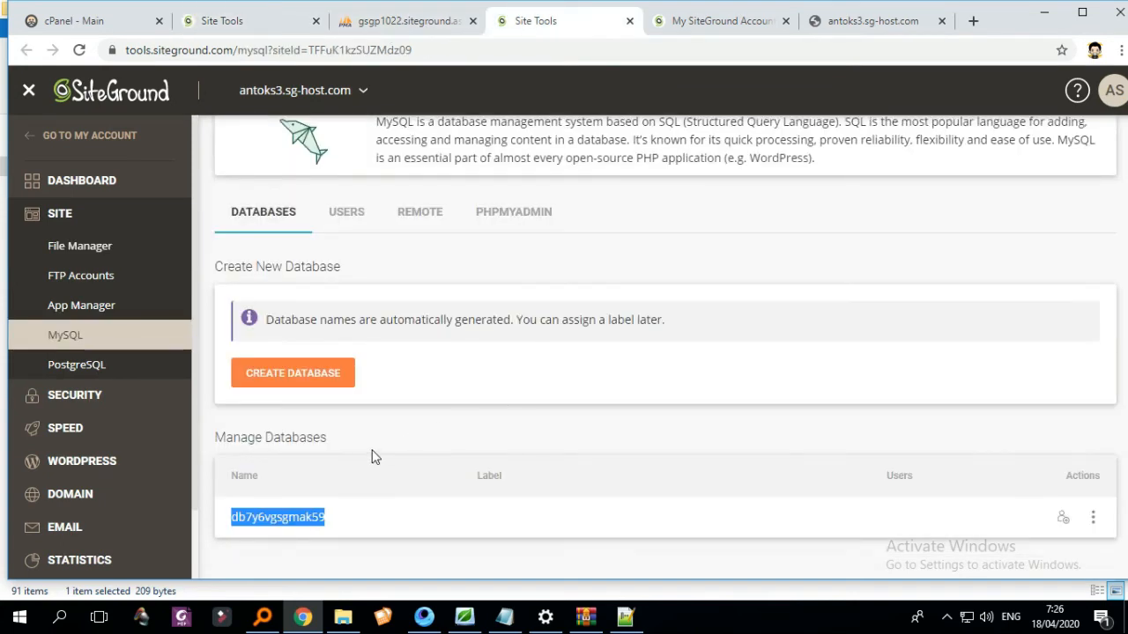
click(361, 221)
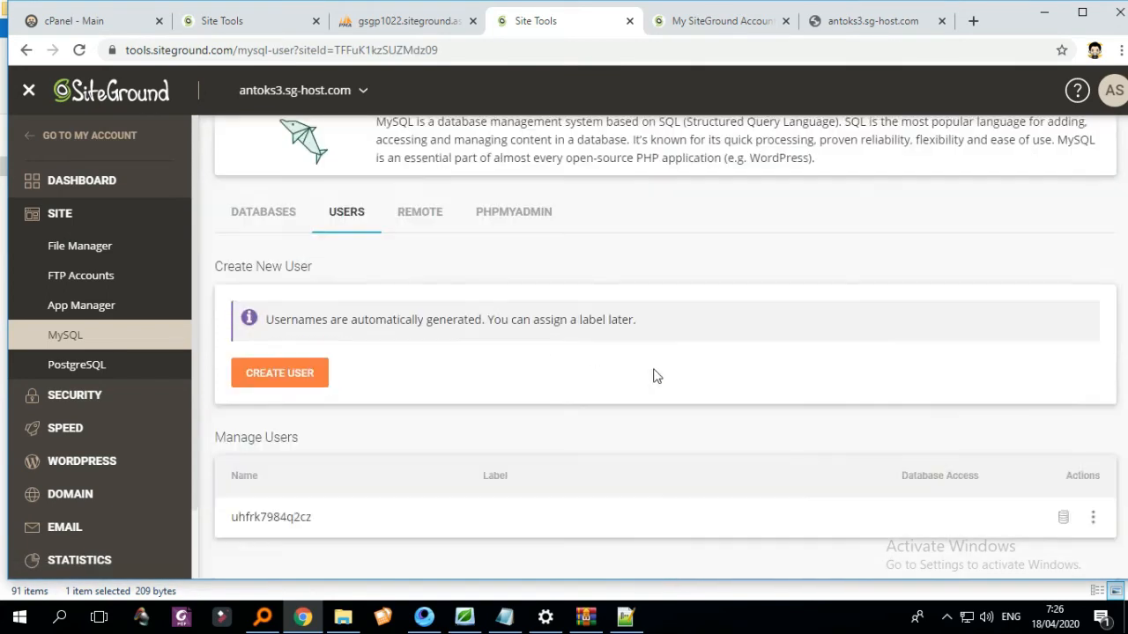
drag(322, 526, 230, 520)
right_click(238, 520)
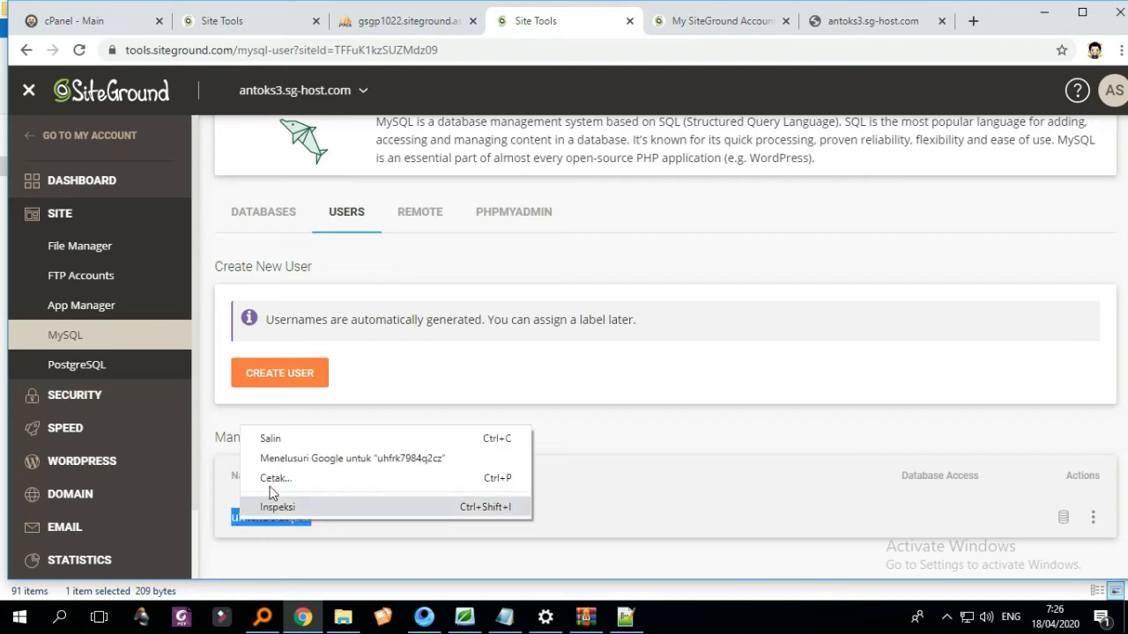
click(265, 435)
click(696, 22)
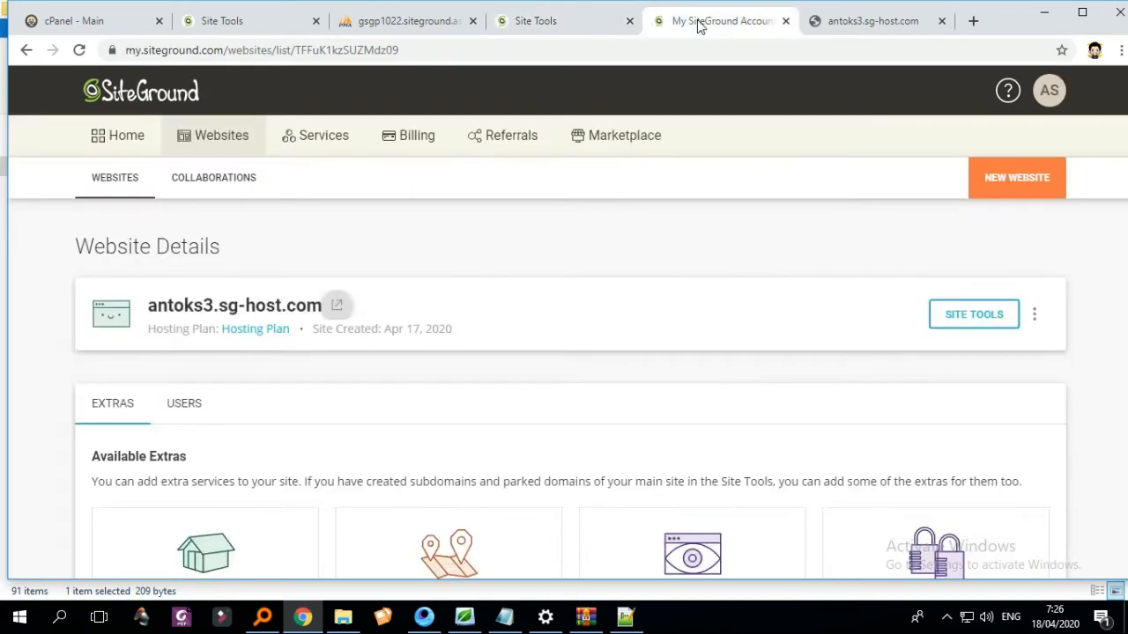
click(820, 21)
click(591, 27)
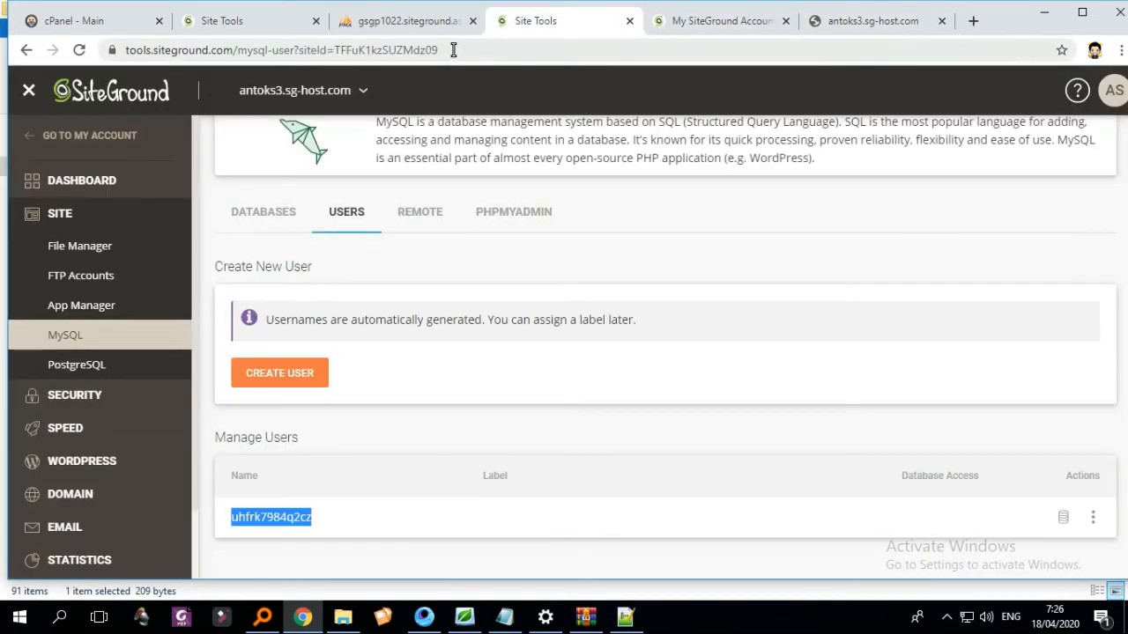
click(383, 36)
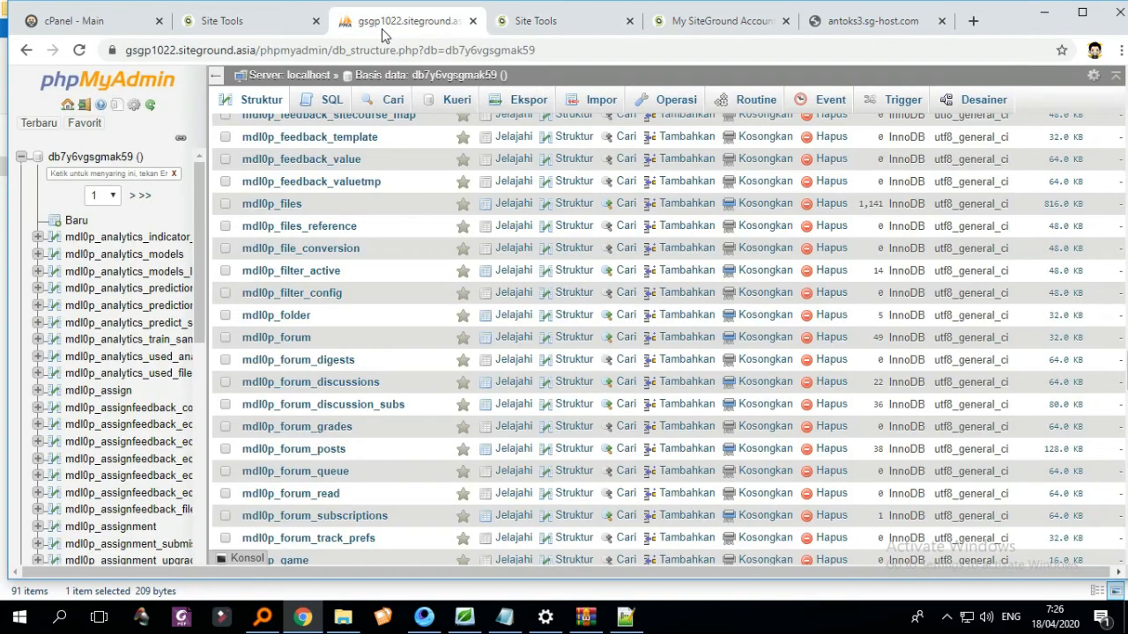
- Select the whole dbuser line 13 in config.php
click(220, 20)
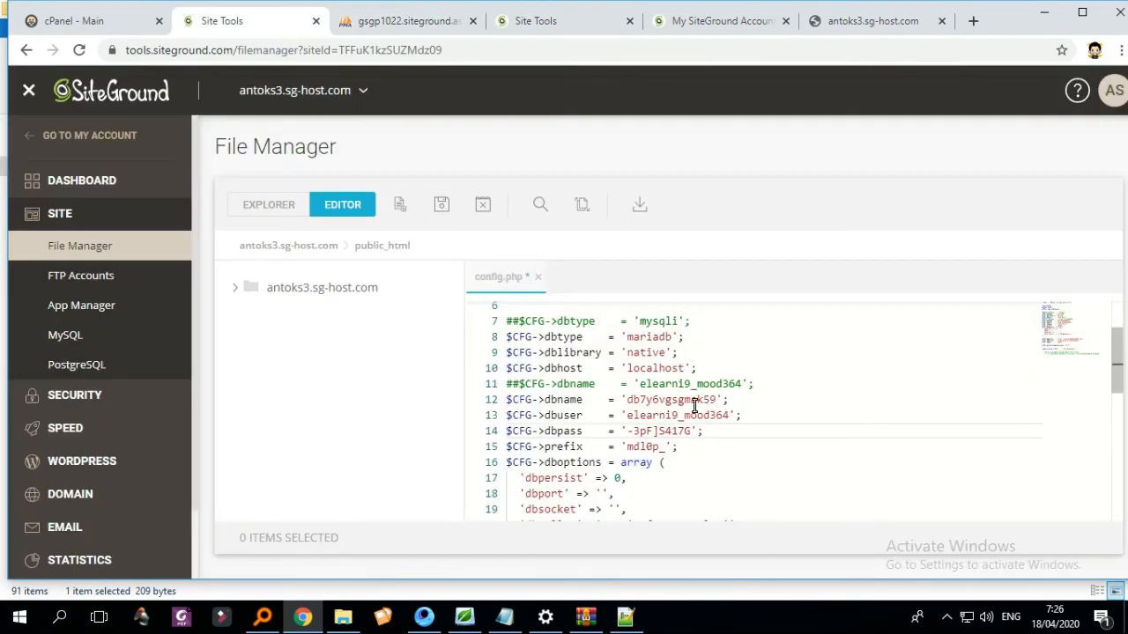
click(628, 420)
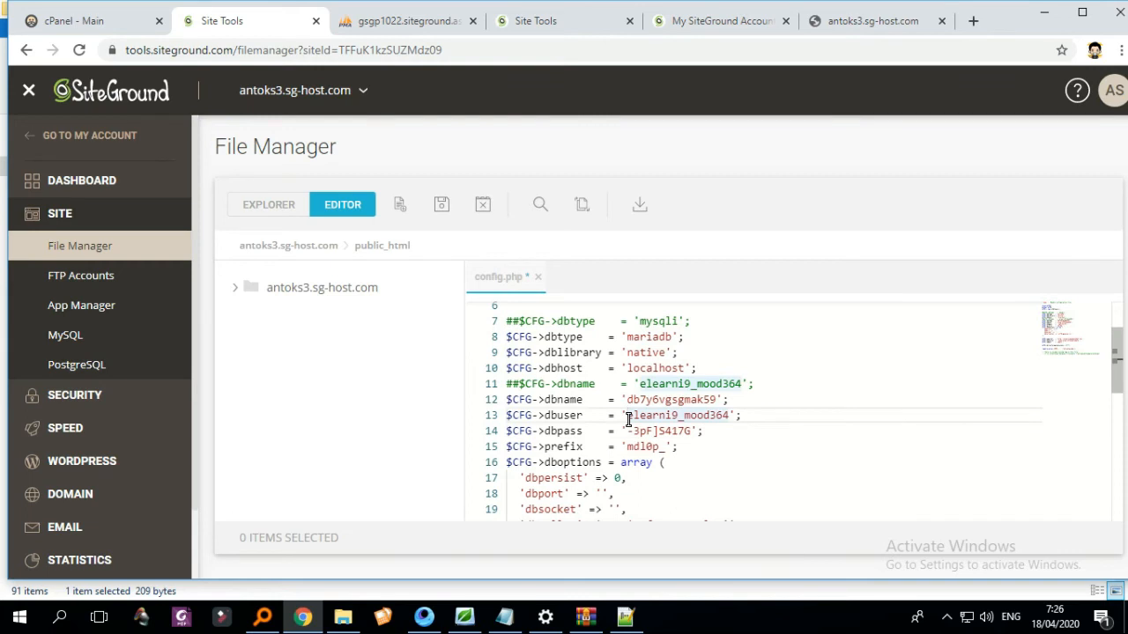
click(745, 415)
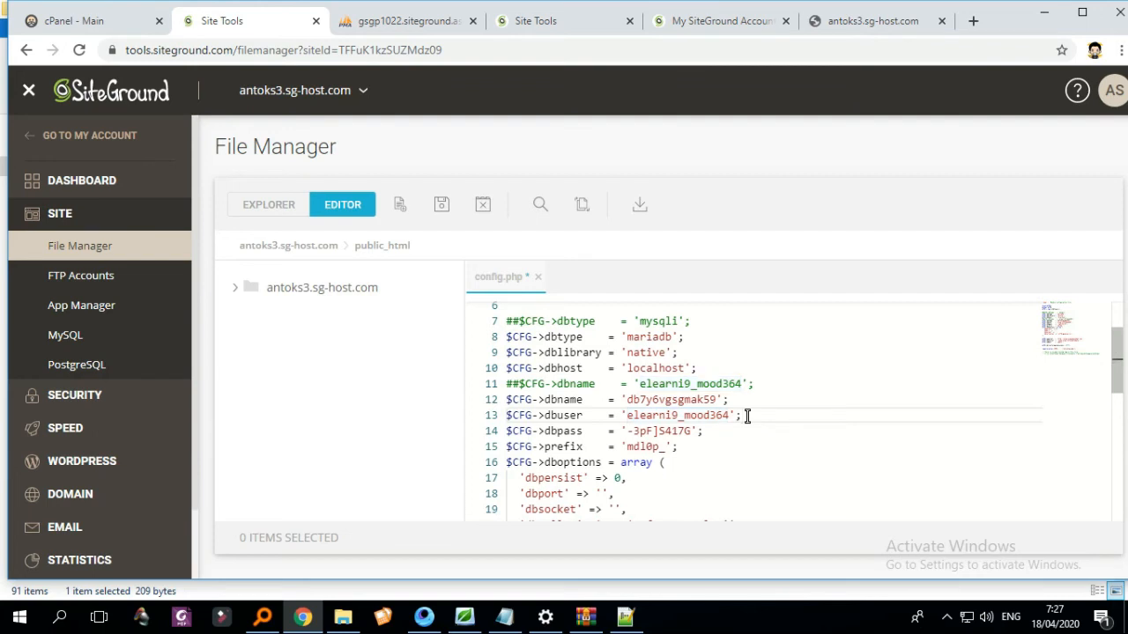
drag(745, 416, 504, 423)
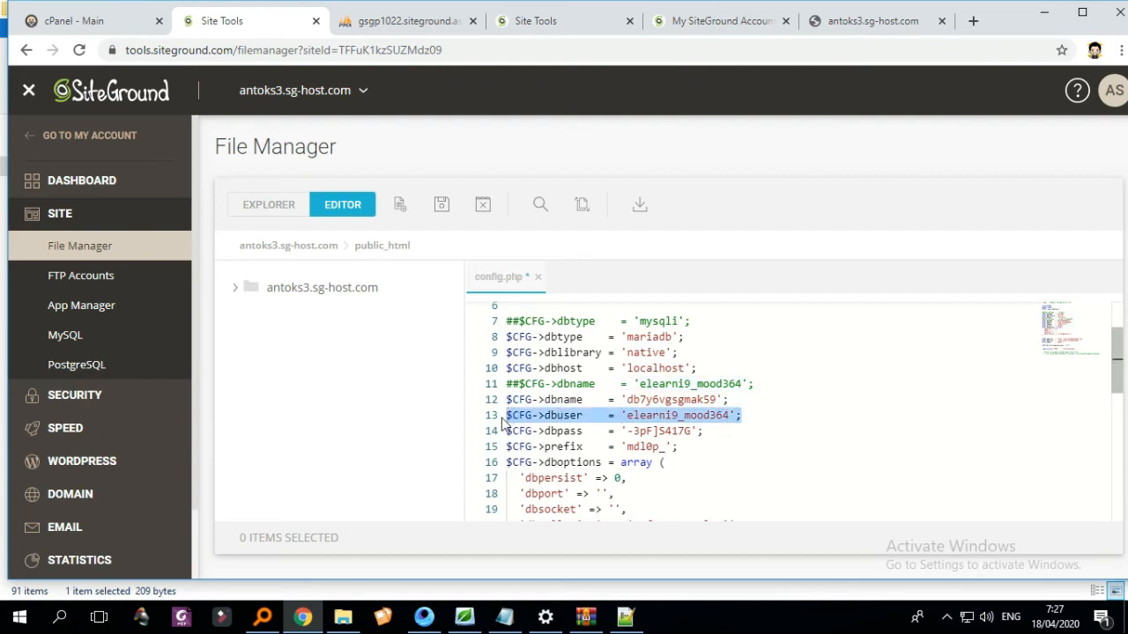
- Duplicate the dbuser line onto line 14 and comment out the original with ##
click(755, 418)
key(Return)
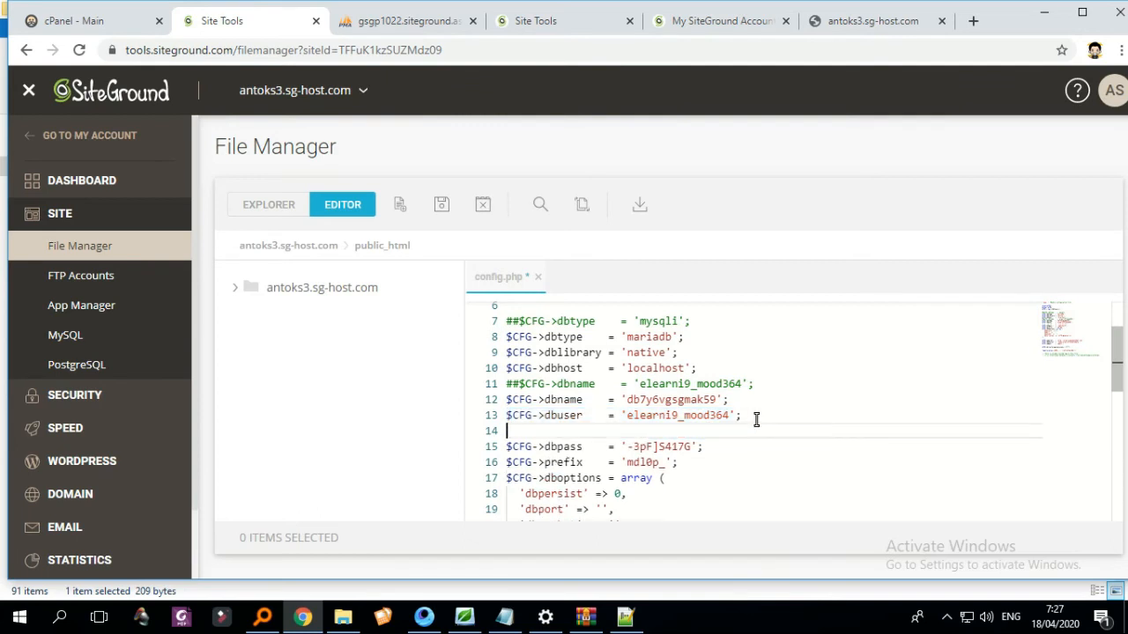
key(ctrl+v)
click(507, 416)
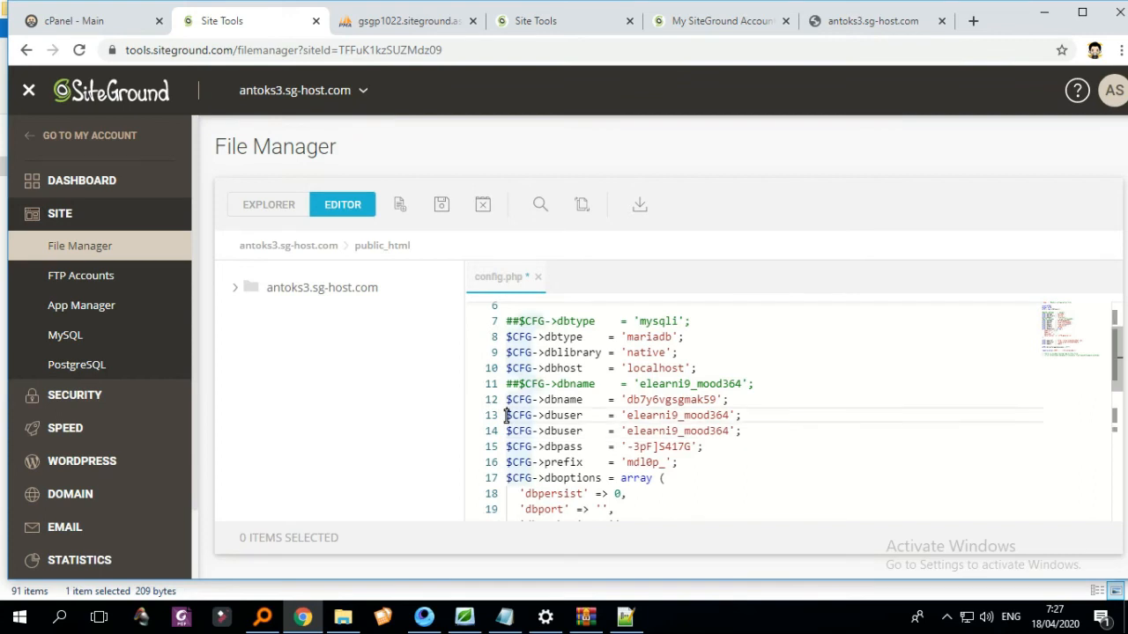
text(##)
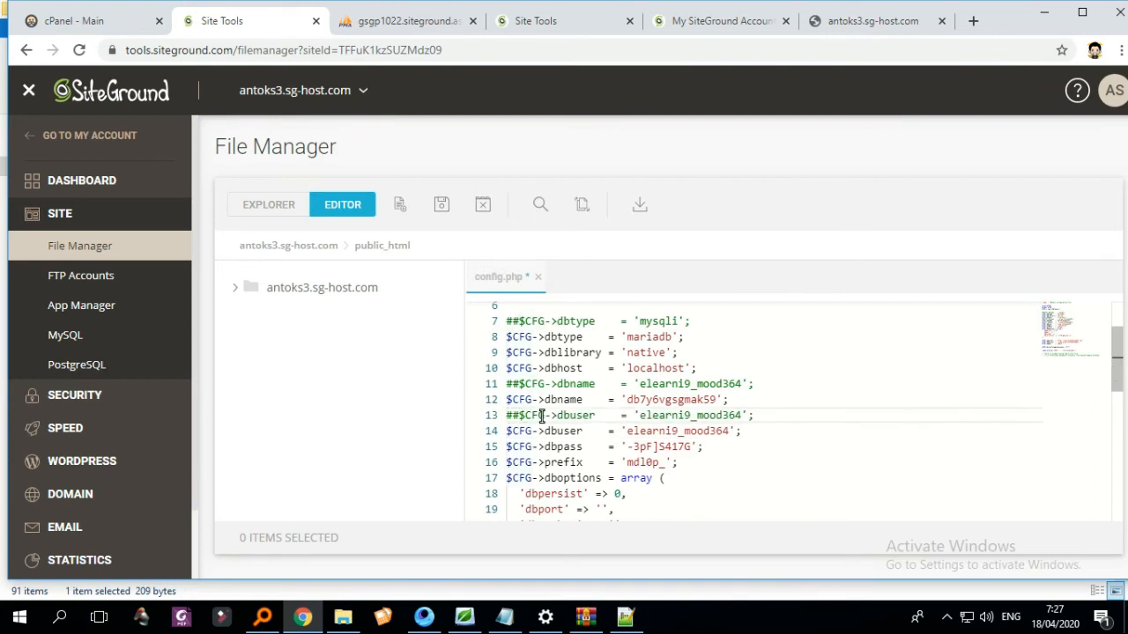
- Replace the old username on line 14 with the new database username from MySQL Users
click(535, 21)
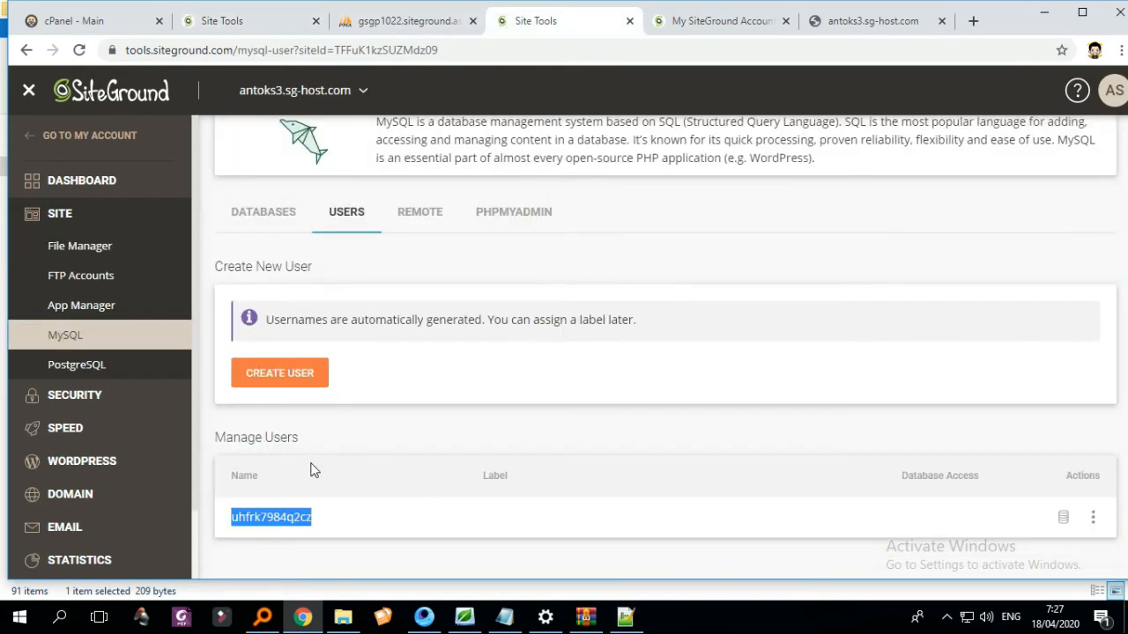
right_click(288, 516)
click(336, 435)
click(272, 26)
click(593, 415)
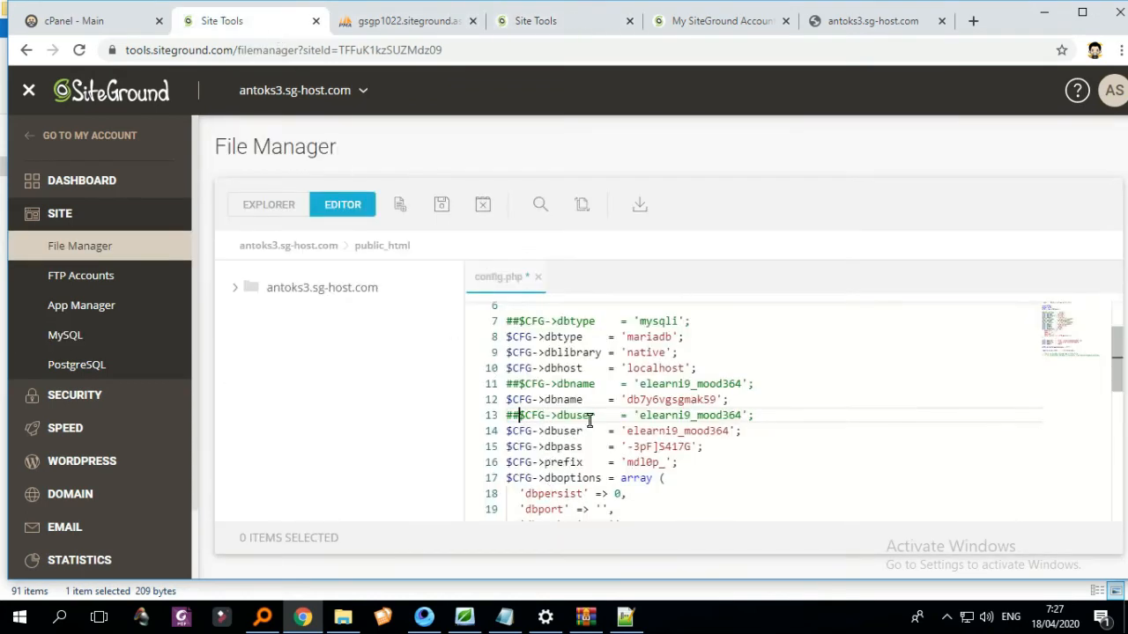
click(587, 430)
click(627, 428)
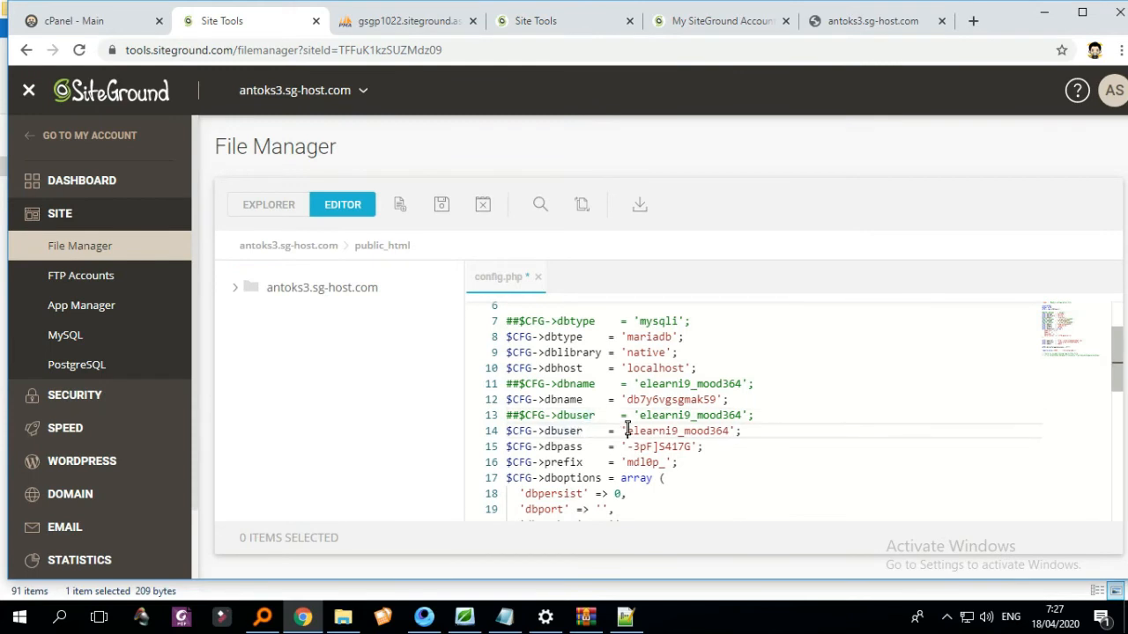
right_click(628, 428)
click(624, 434)
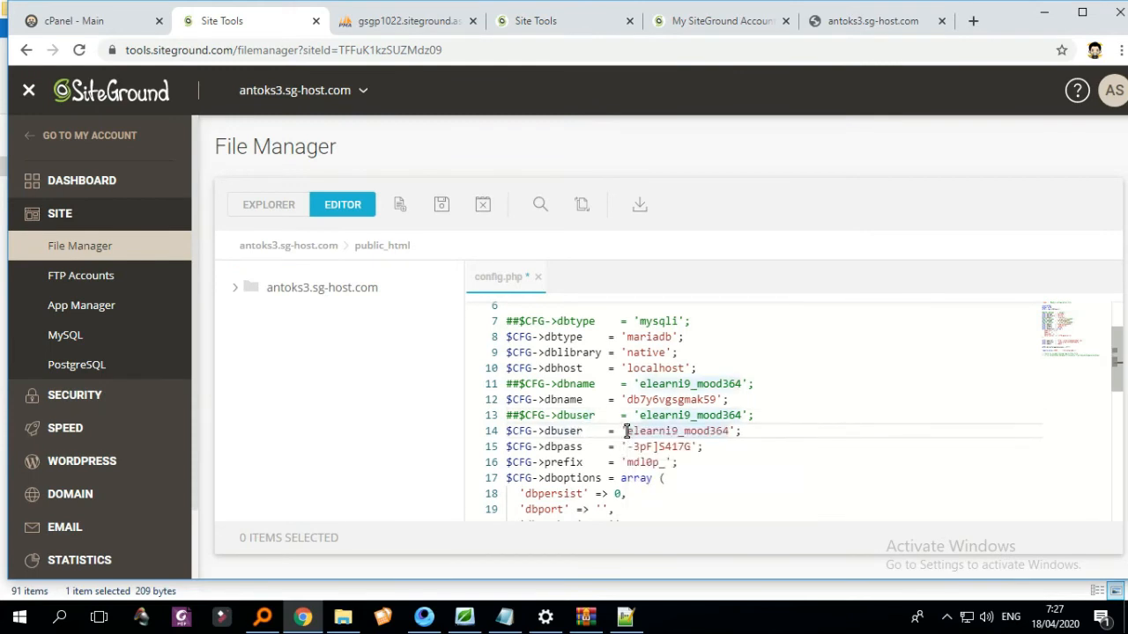
key(ctrl+v)
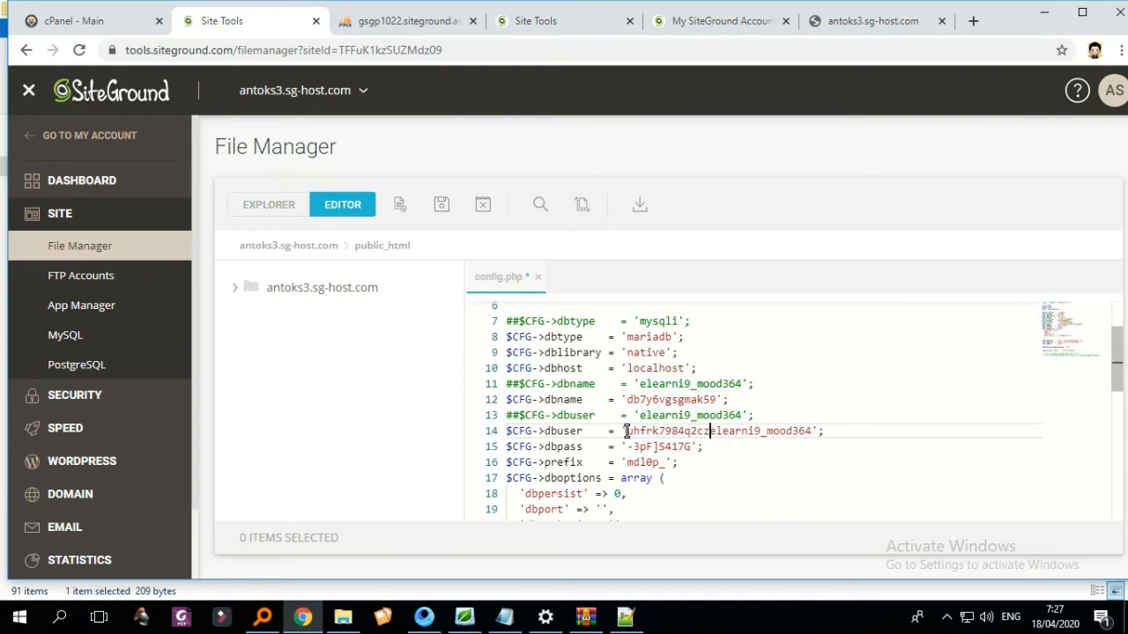
key(Delete)
key(Delete)
key(Delete)
key(Delete)
key(Delete)
key(Delete)
key(Delete)
key(Delete)
key(Delete)
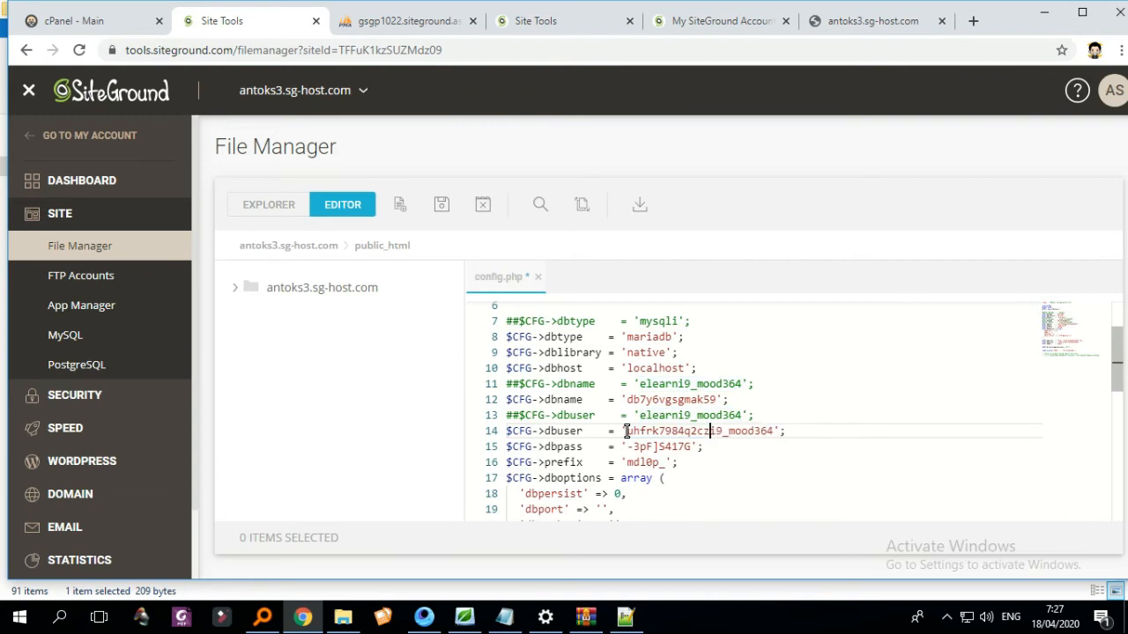
key(Delete)
key(Delete)
key(Delete)
key(Delete)
key(Delete)
key(Delete)
scroll(770, 444, down, 1)
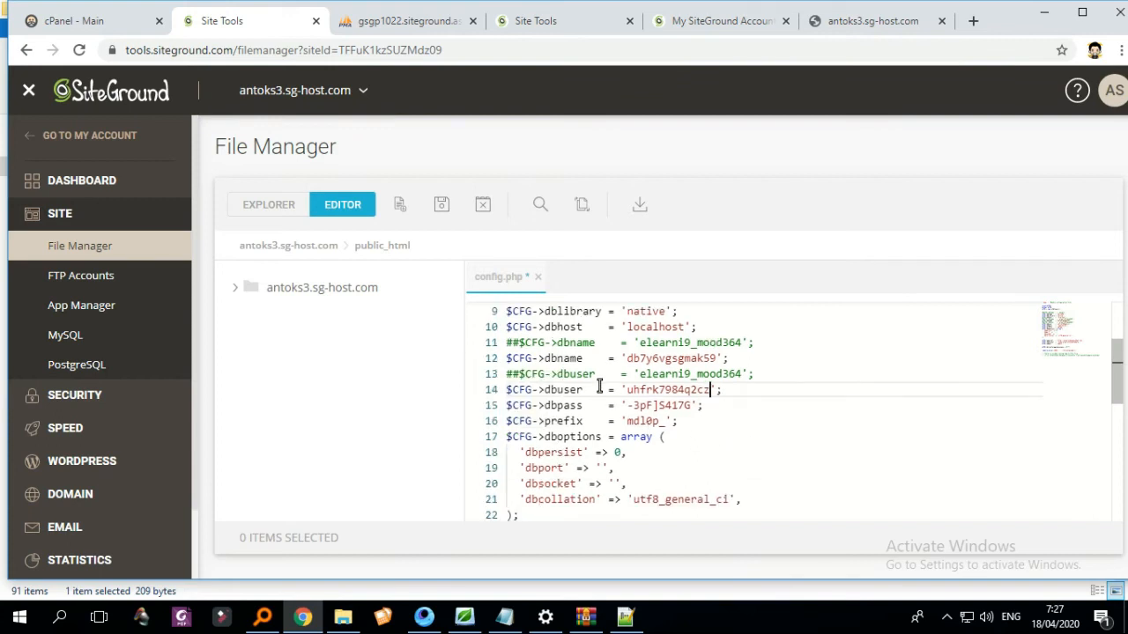
click(596, 358)
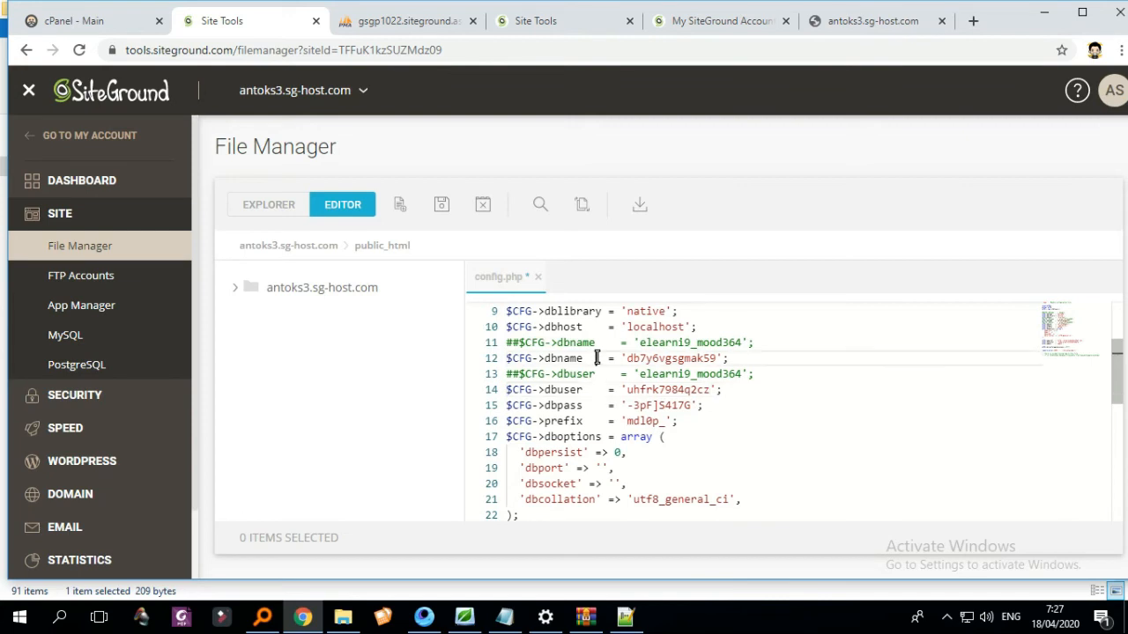
click(608, 389)
scroll(607, 383, down, 1)
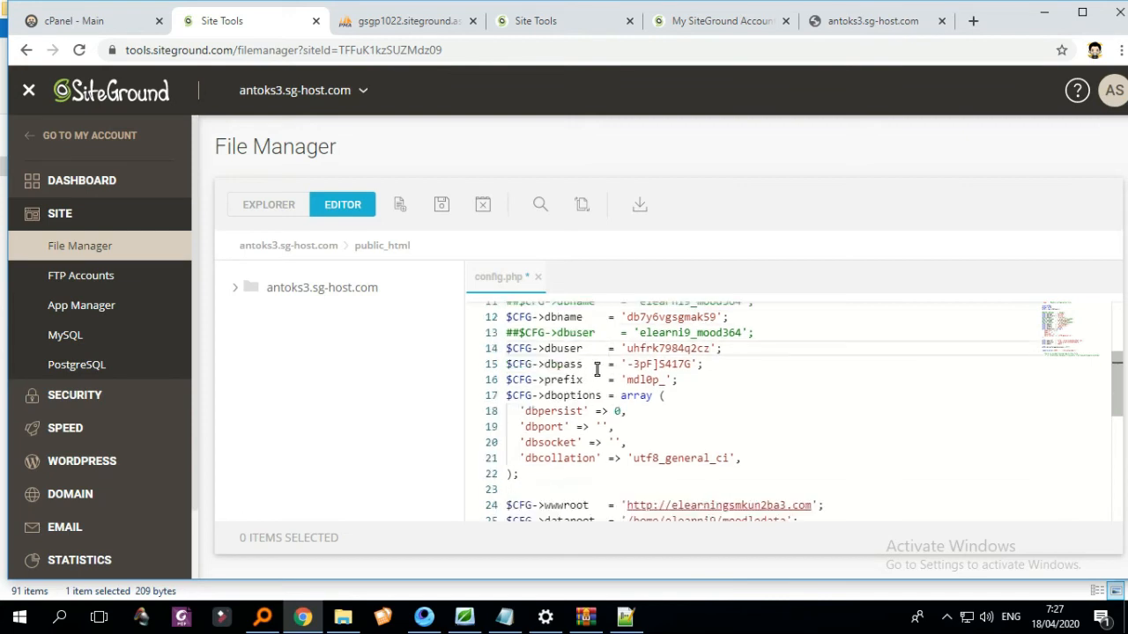
- Review the dbpass and dboptions lines, then save the edited config.php
click(600, 364)
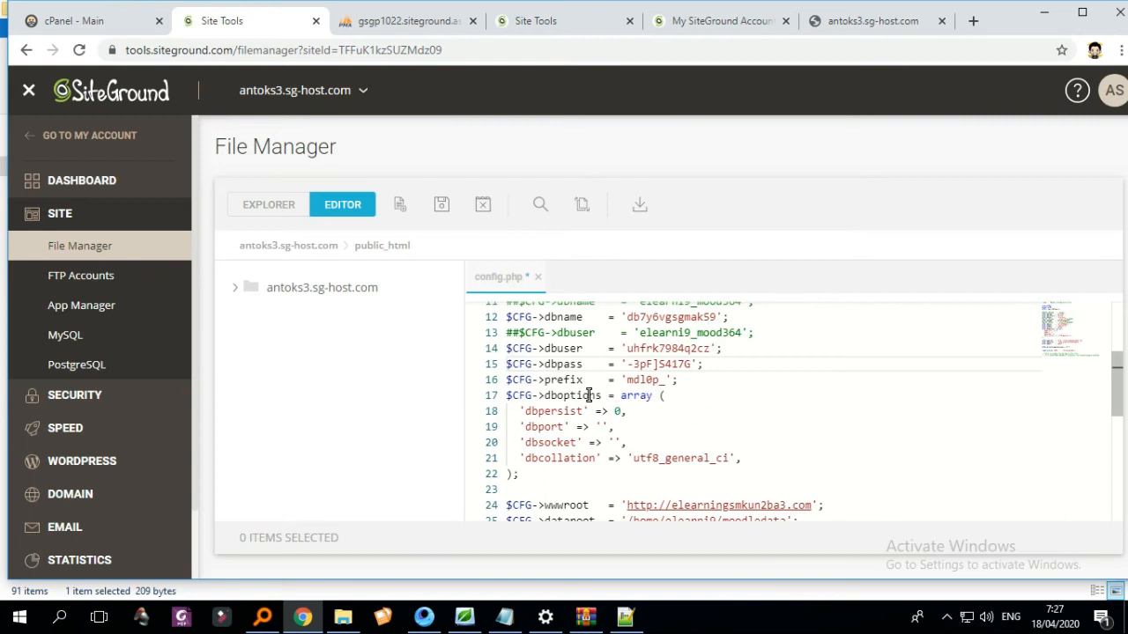
double_click(588, 395)
scroll(685, 422, down, 1)
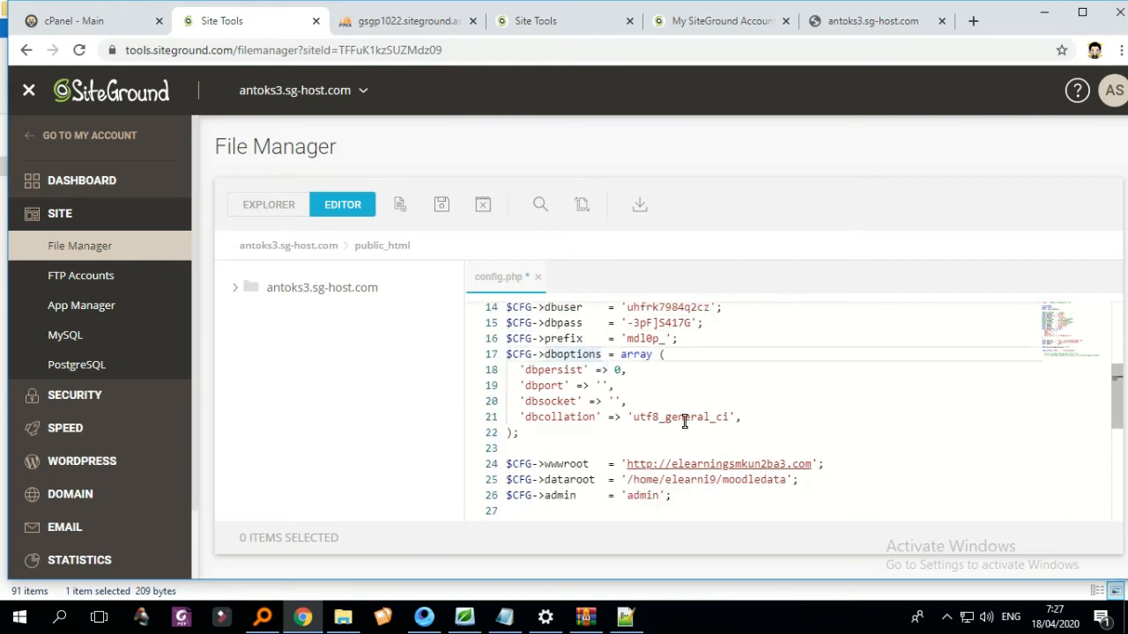
scroll(715, 449, down, 1)
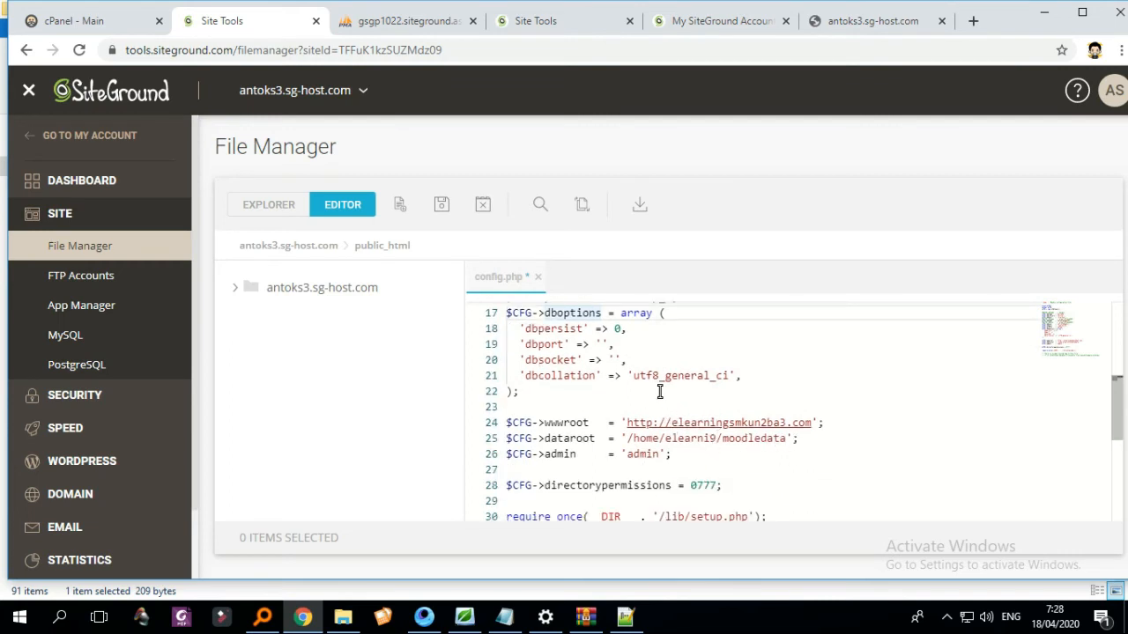
scroll(660, 395, up, 1)
click(443, 218)
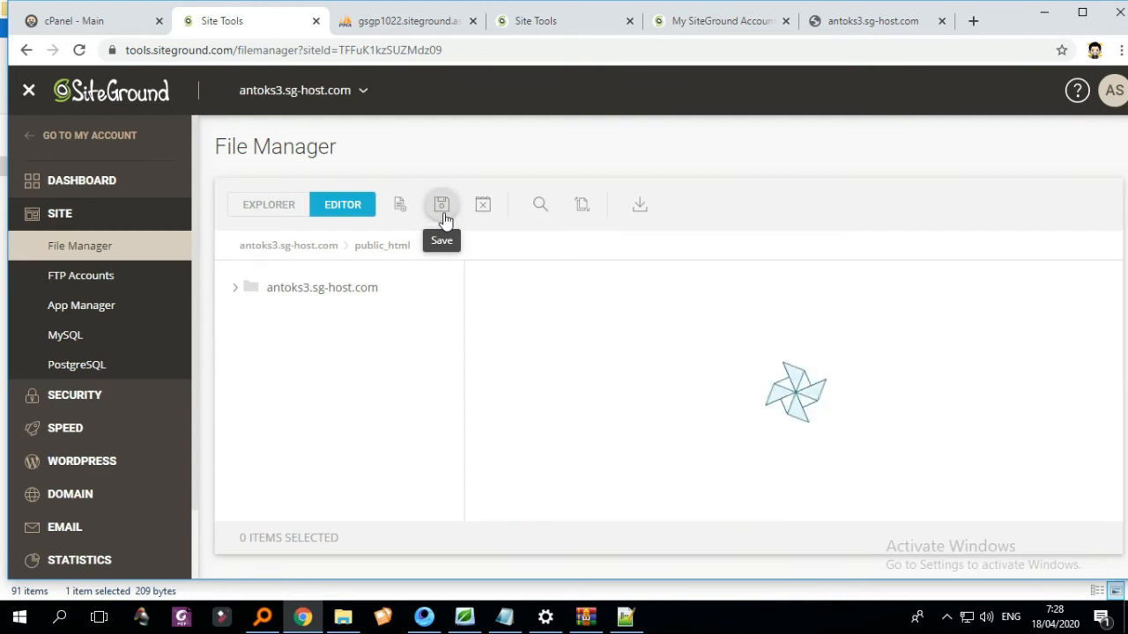
- Reload the new site twice to test the changes, then return to the config.php editor
click(876, 28)
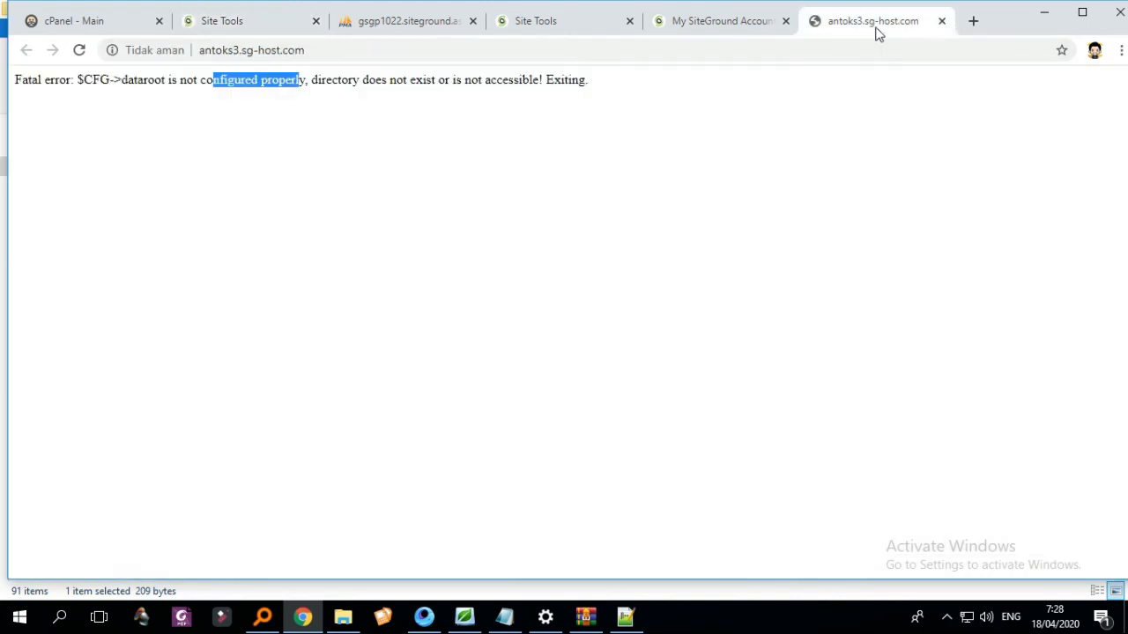
click(78, 50)
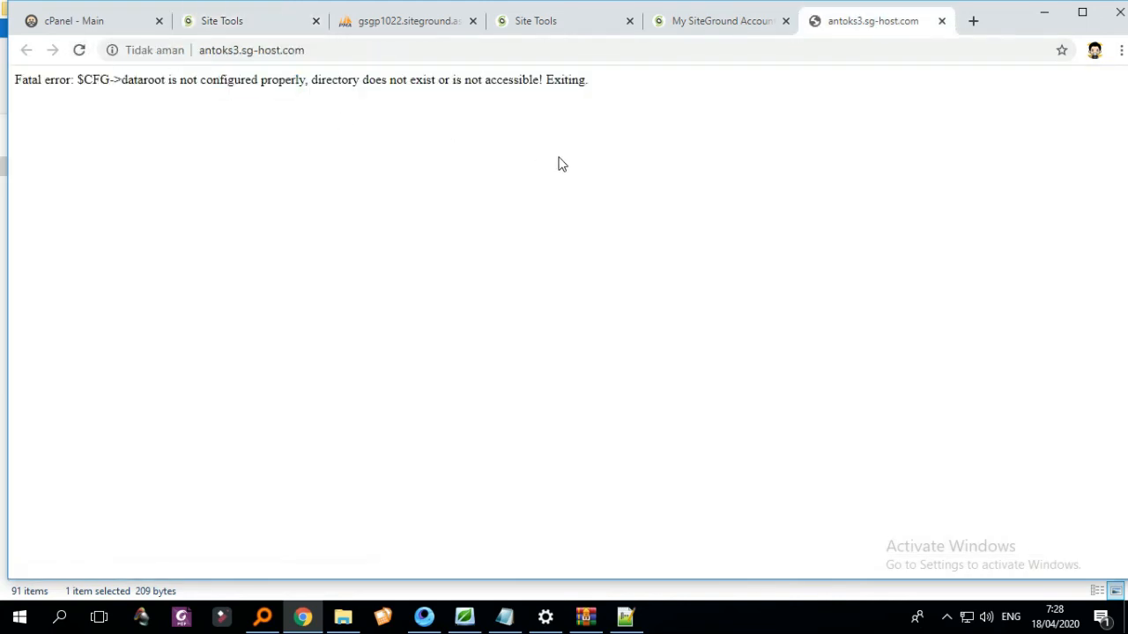
click(80, 51)
click(269, 32)
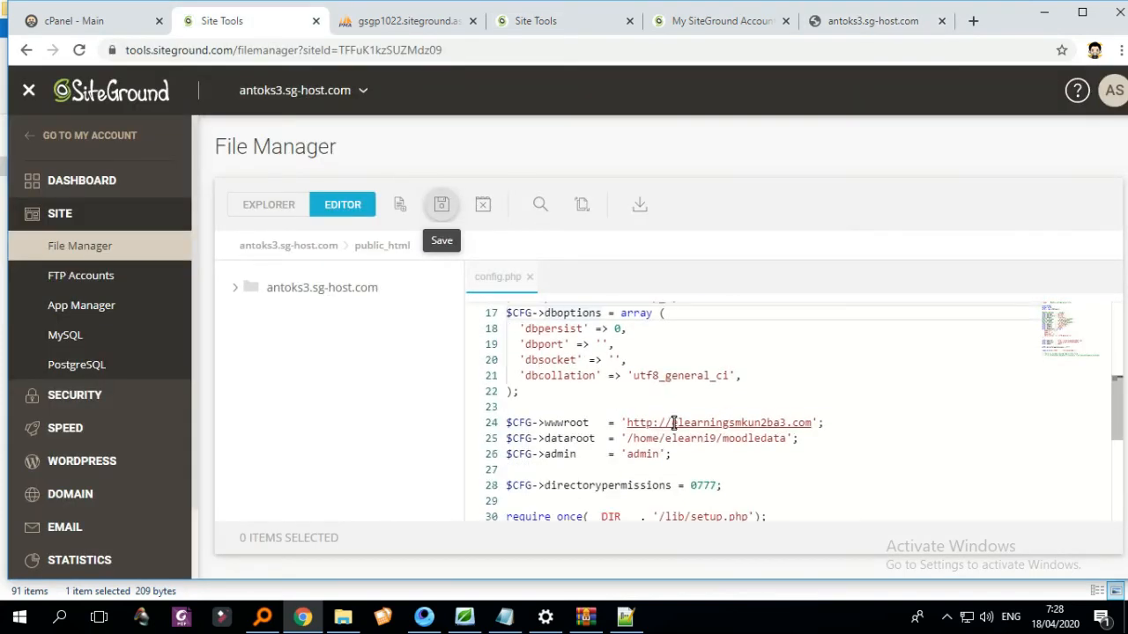
scroll(714, 409, down, 2)
scroll(718, 407, up, 1)
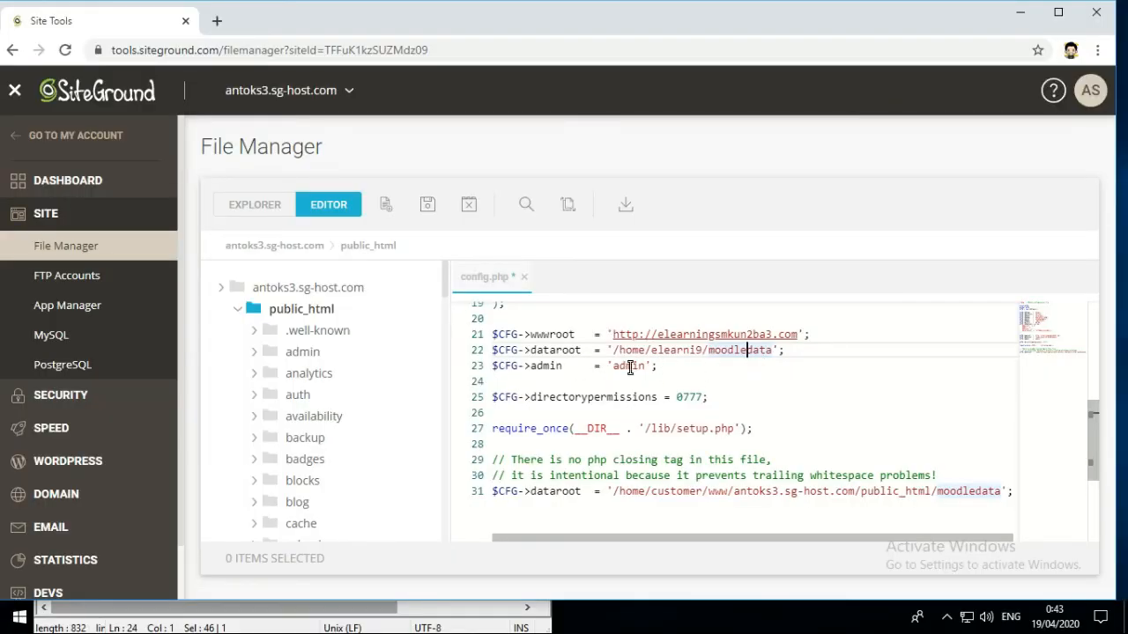
click(637, 351)
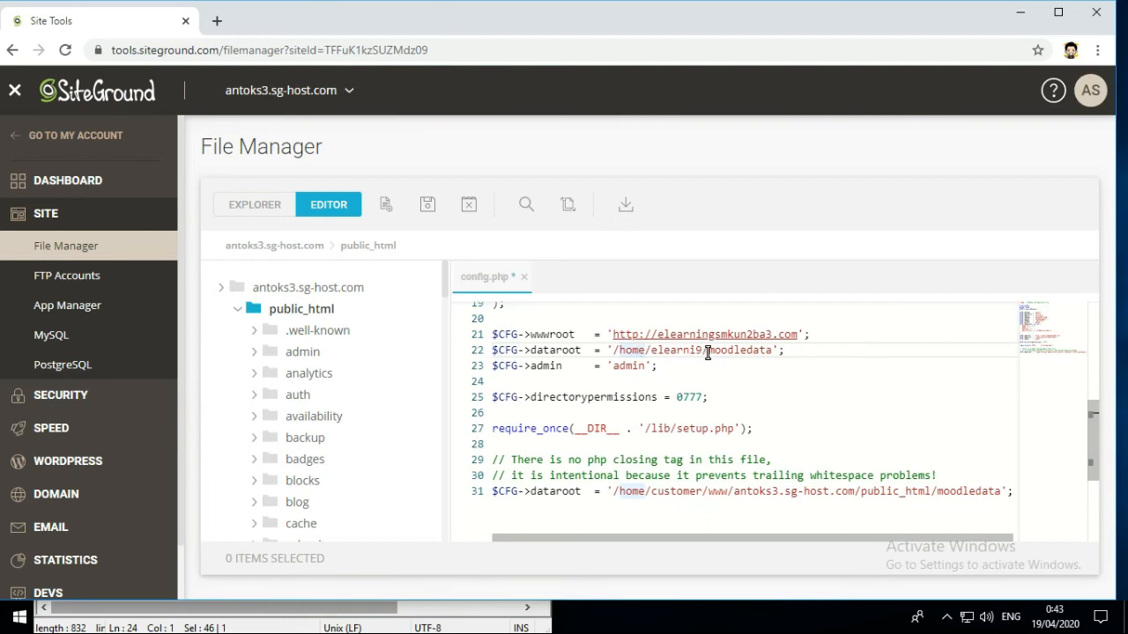
click(678, 336)
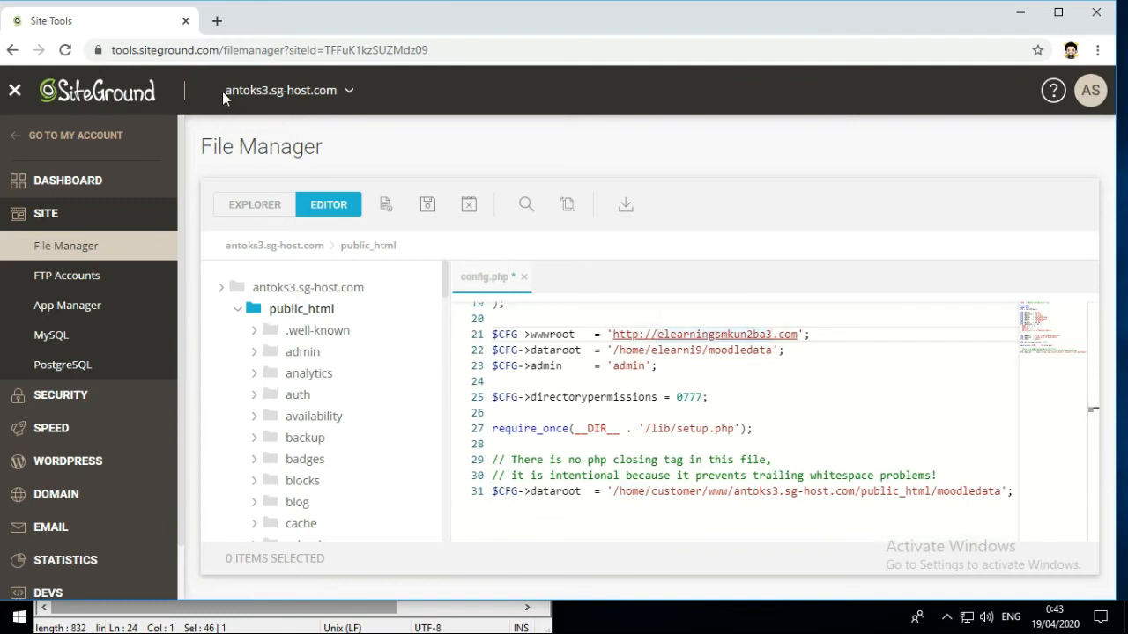
drag(222, 91, 337, 102)
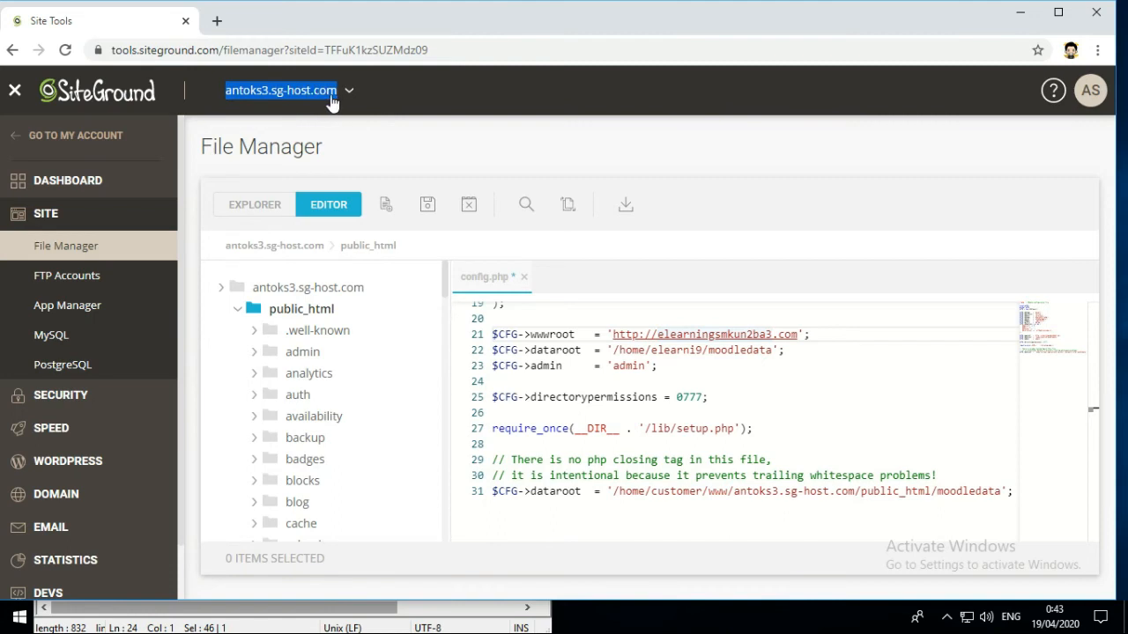
right_click(315, 89)
click(345, 101)
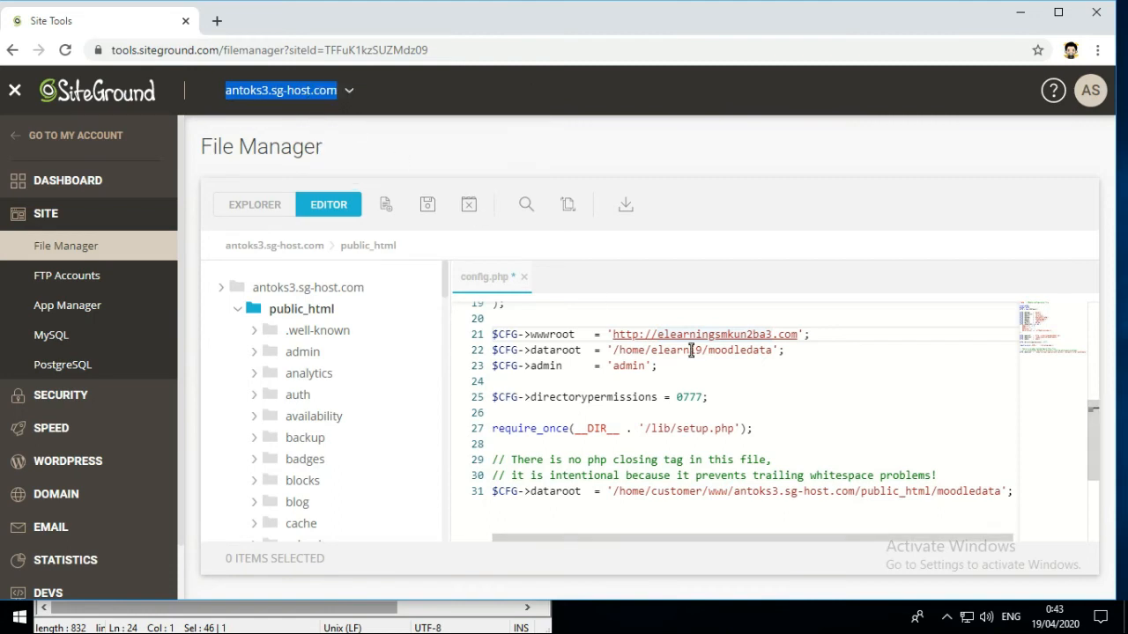
click(658, 336)
right_click(658, 336)
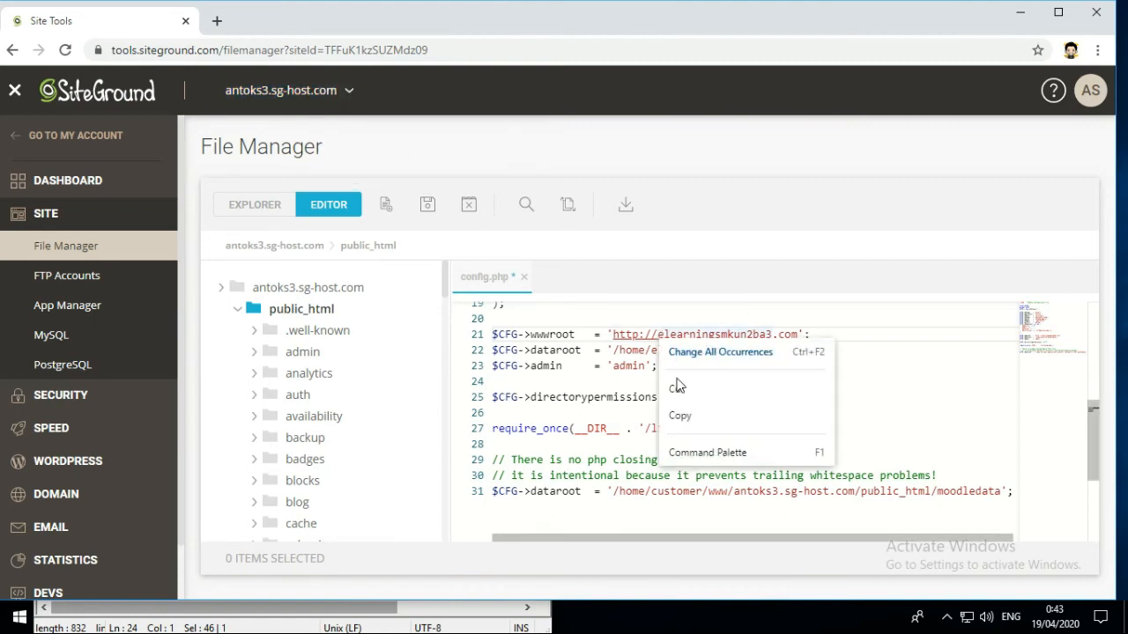
click(656, 336)
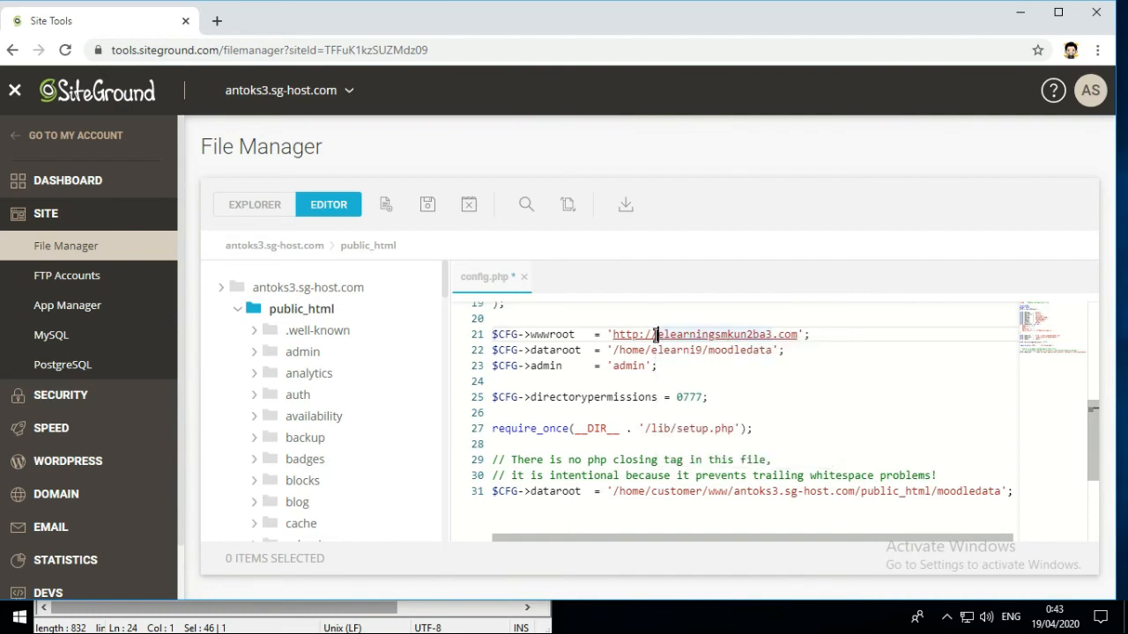
key(ctrl+v)
key(Delete)
key(Delete)
key(Delete)
key(Delete)
key(Delete)
key(Delete)
key(Delete)
key(Delete)
key(Delete)
key(Delete)
key(Delete)
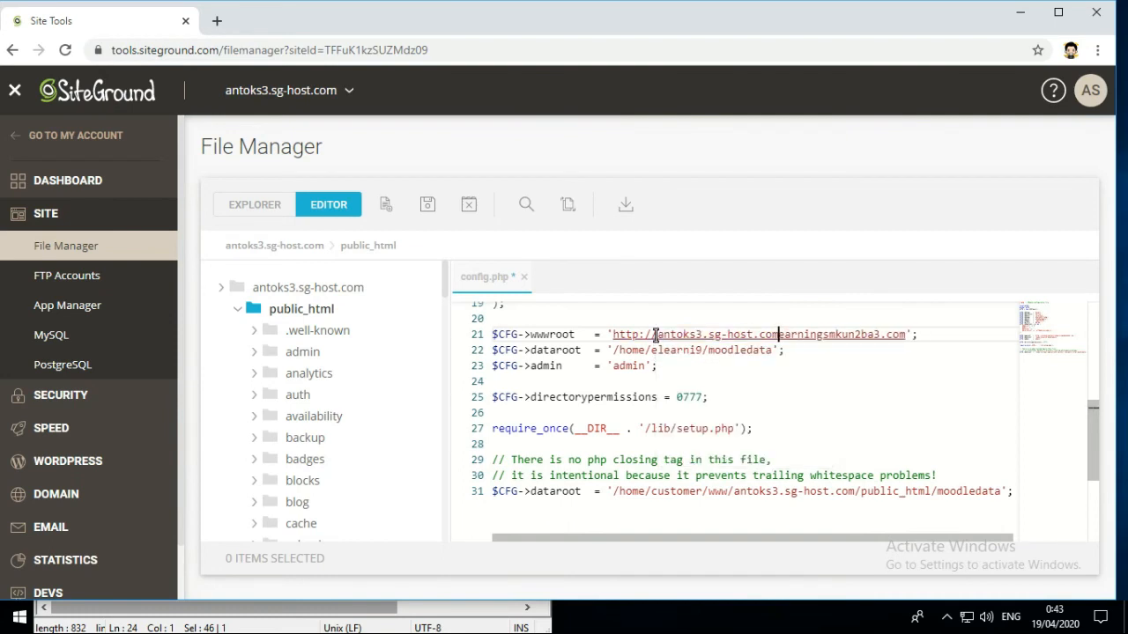
key(Delete)
key(Delete)
key(Delete)
key(Delete)
key(Delete)
key(Delete)
key(Delete)
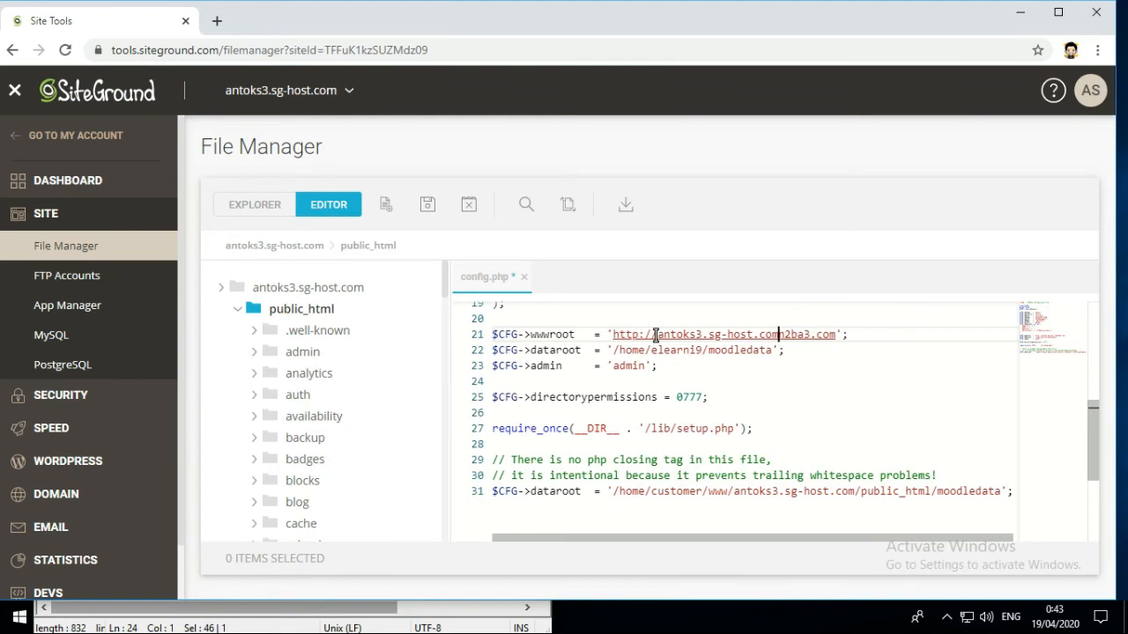
key(Delete)
key(Delete)
key(Delete)
key(Delete)
click(626, 352)
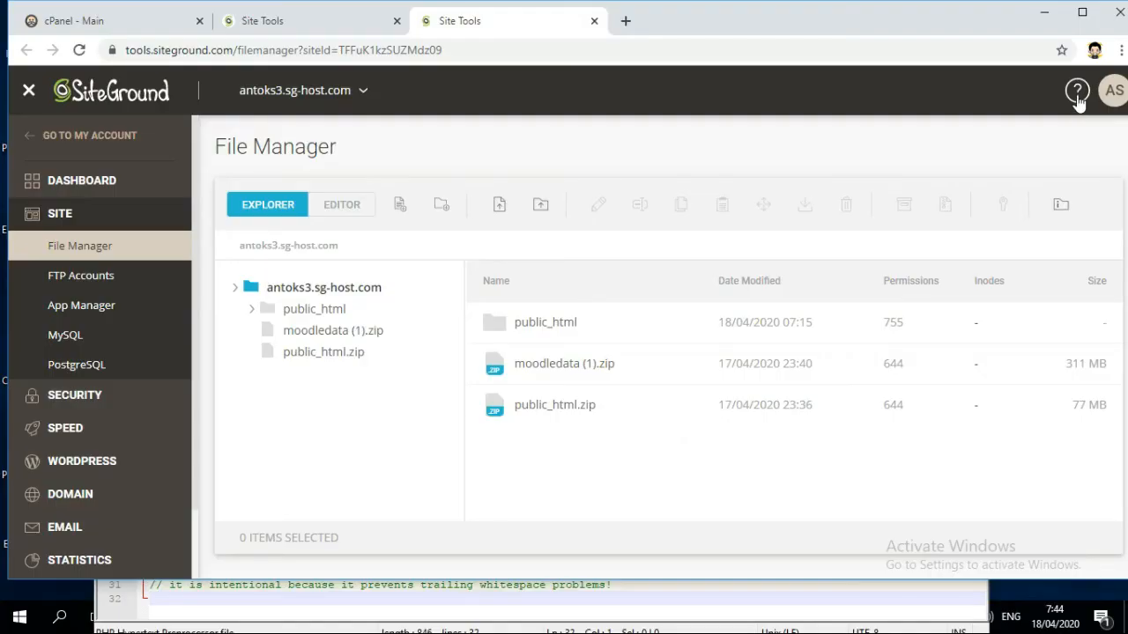
- Start a Help Center Technical Assistance inquiry under Report Other Technical Issues
click(1077, 94)
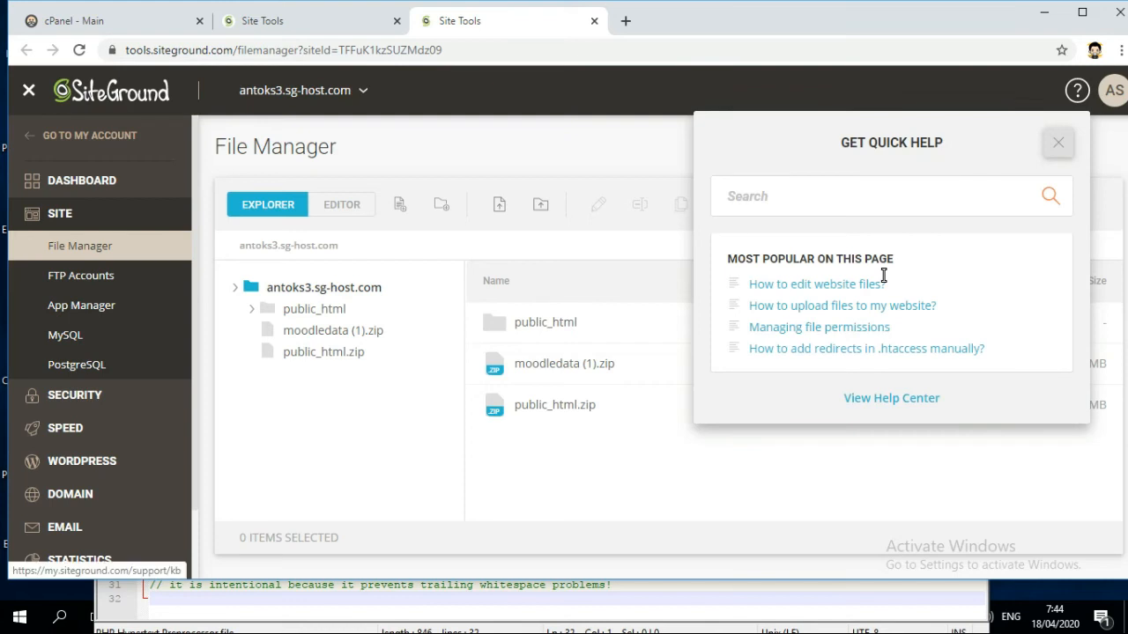
click(854, 397)
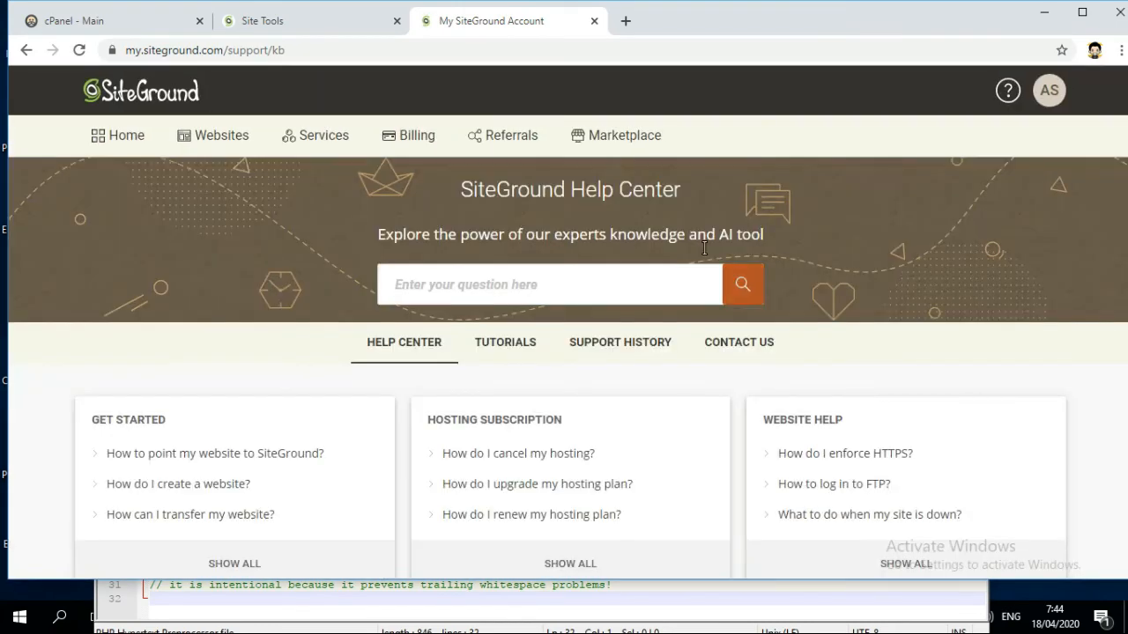
scroll(702, 245, down, 4)
scroll(846, 293, up, 2)
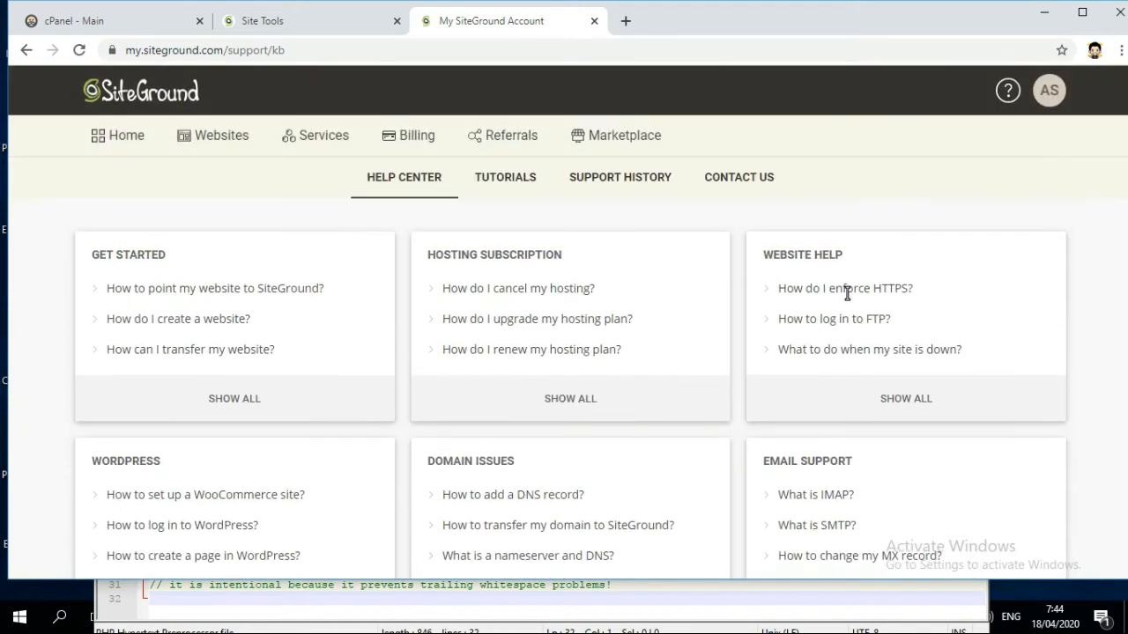
click(736, 179)
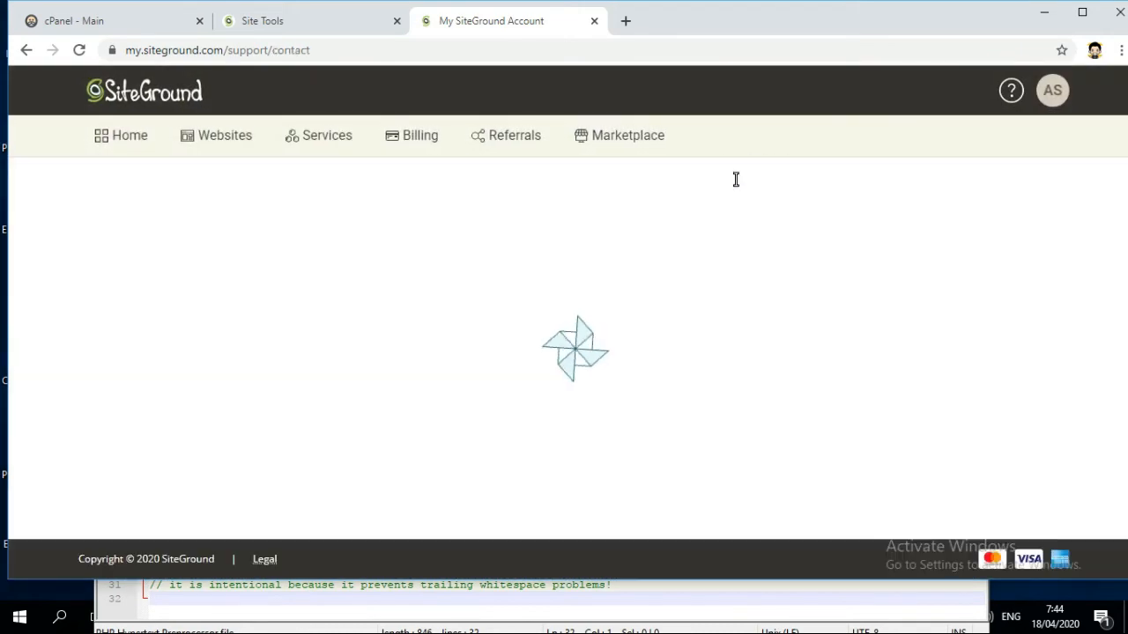
scroll(720, 245, down, 2)
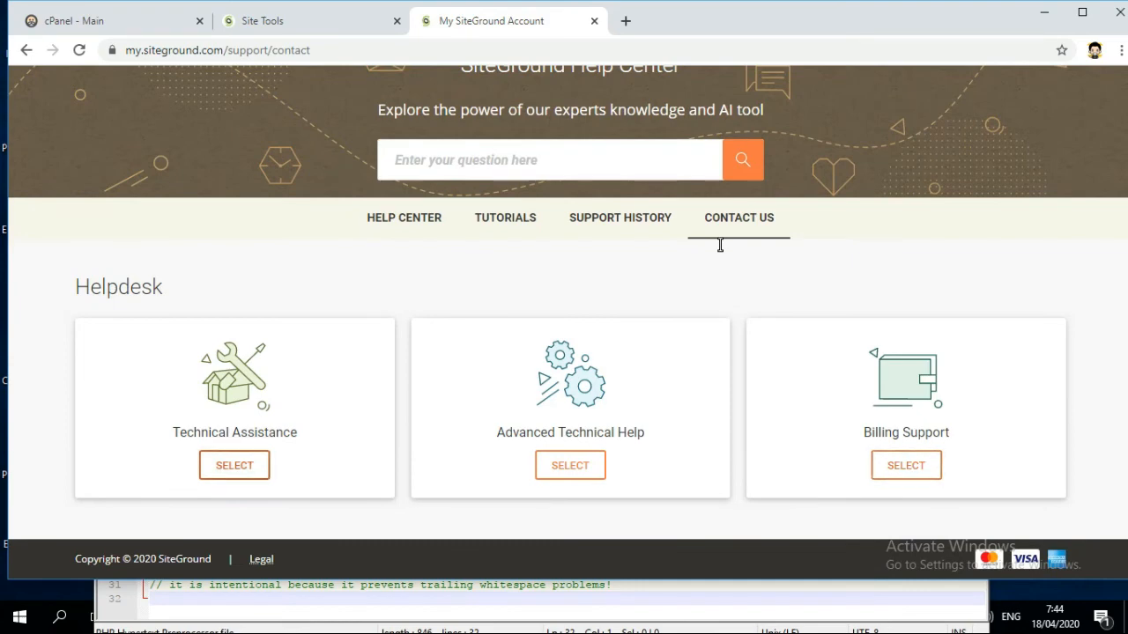
click(254, 472)
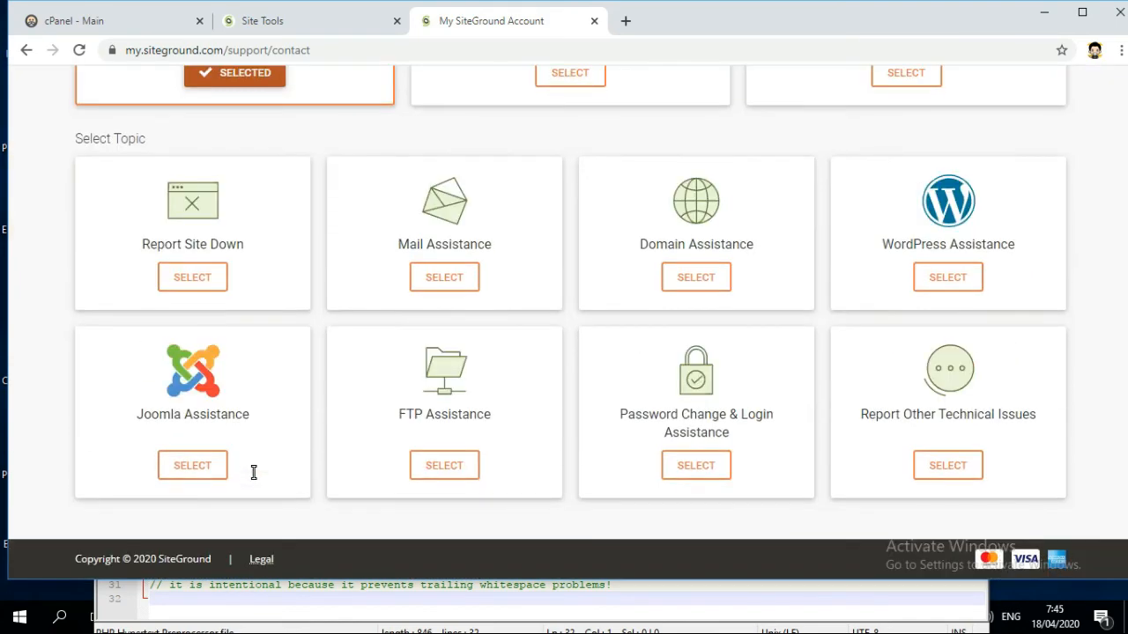
click(936, 465)
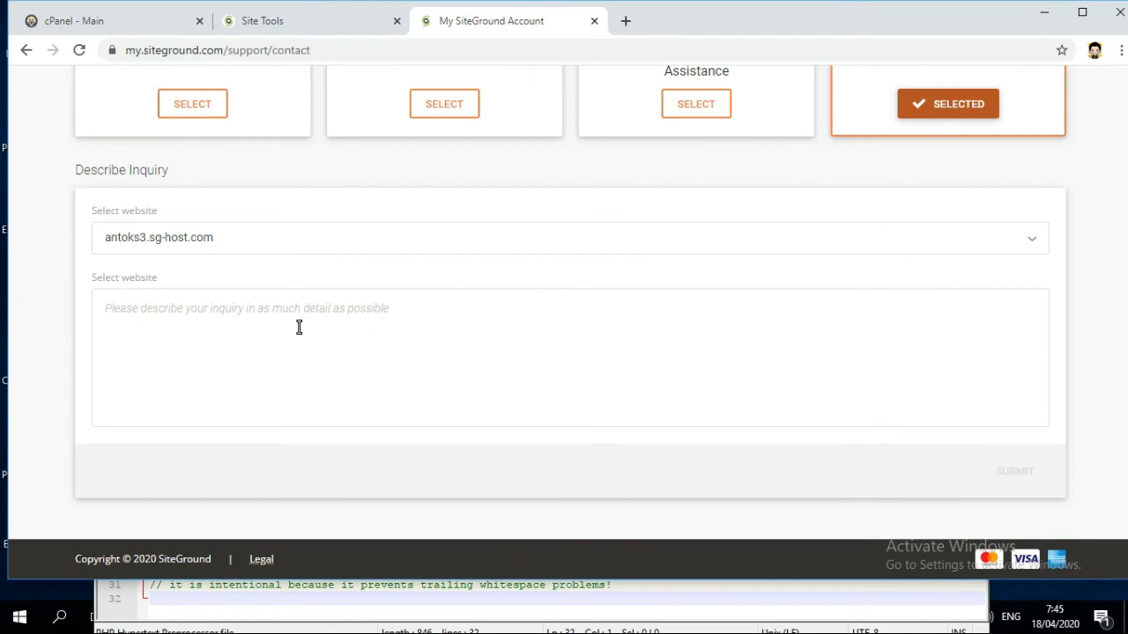
- Begin the inquiry description with 'hi i want to ask about my data root on'
click(337, 320)
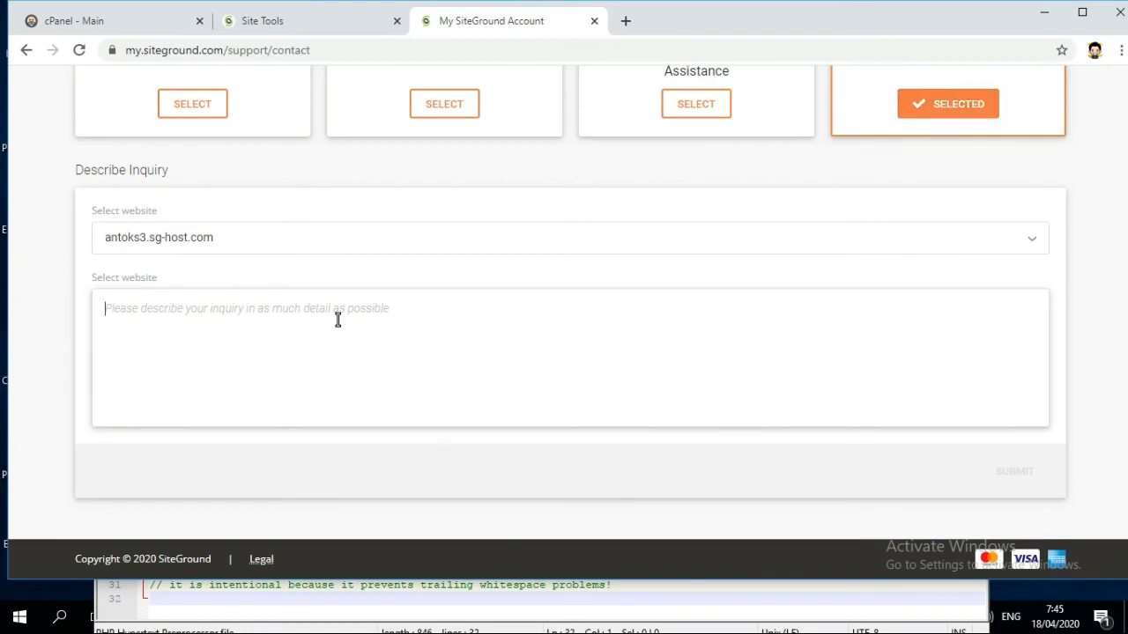
text(hay)
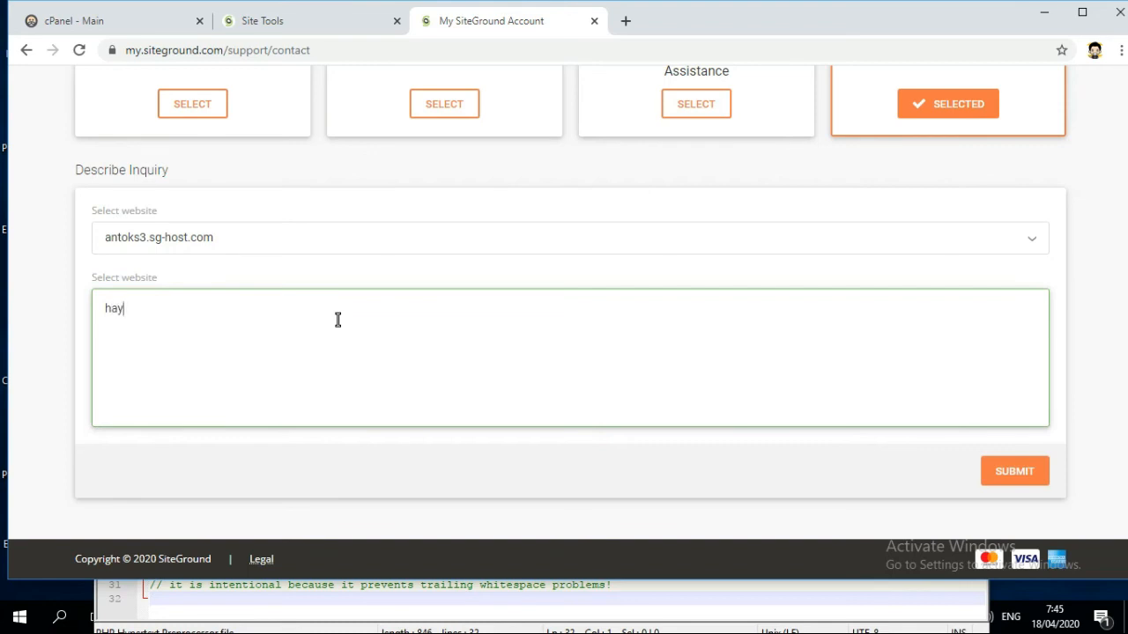
key(BackSpace)
text(i i want to ask abou)
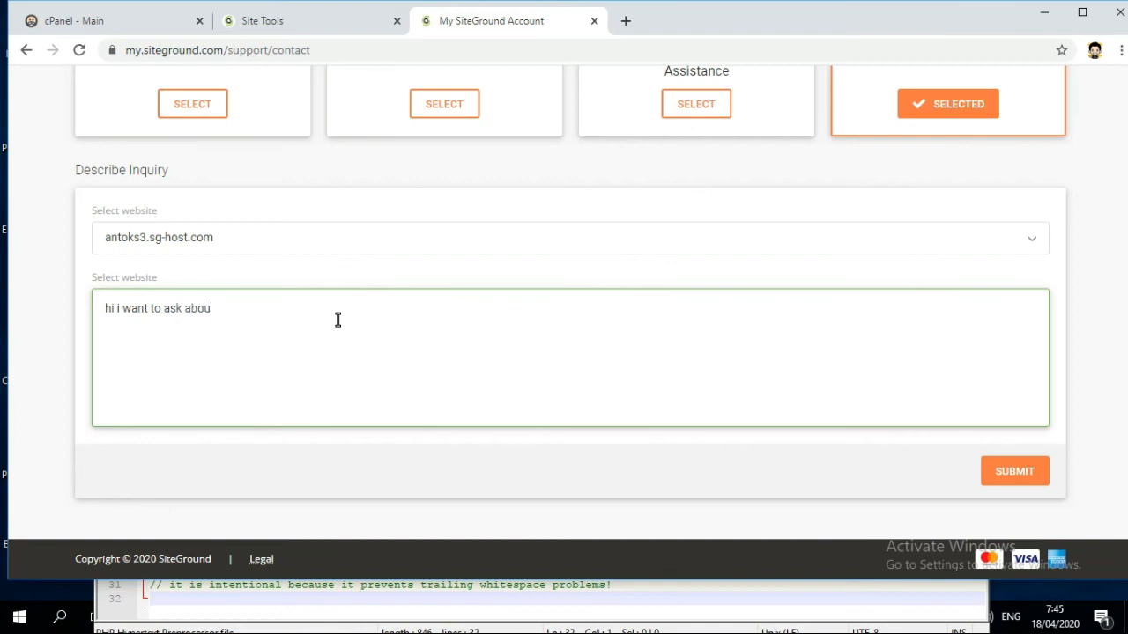
text(t my)
click(294, 21)
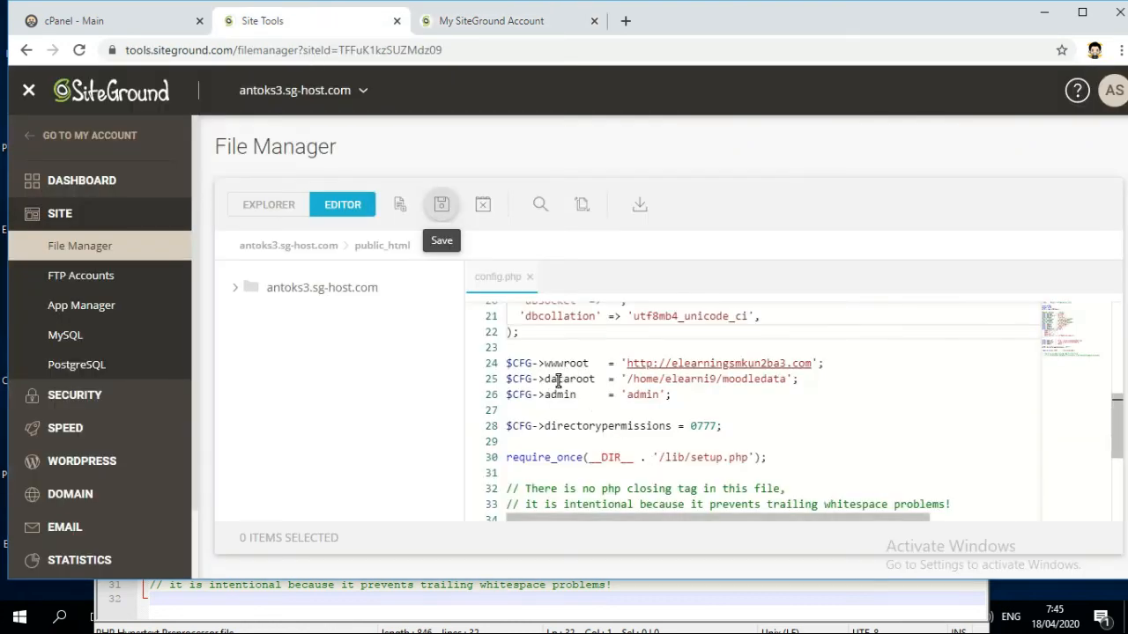
click(485, 20)
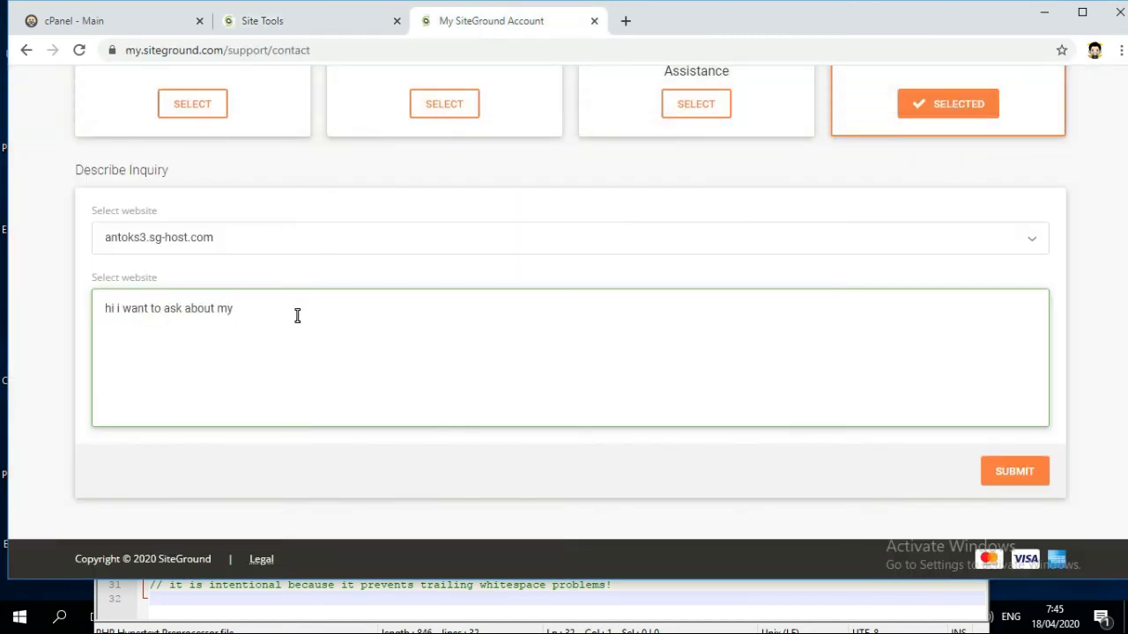
text(data root ono)
key(BackSpace)
key(BackSpace)
text(r)
- Copy the host name antoks3.sg-host.com from the Site Tools header
click(310, 25)
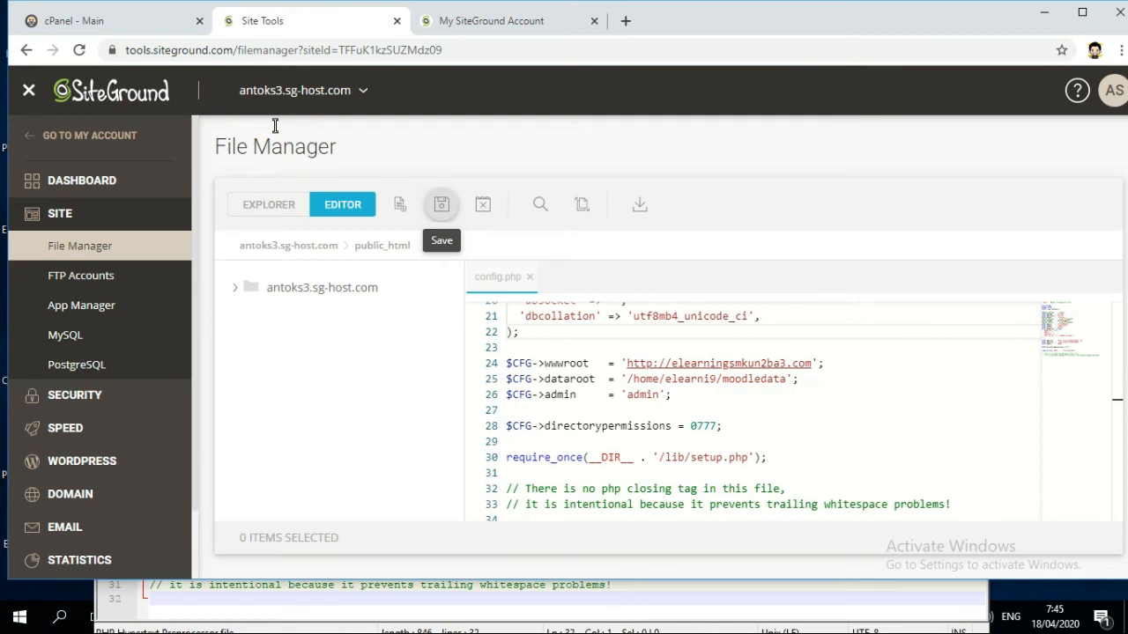
drag(236, 94, 351, 93)
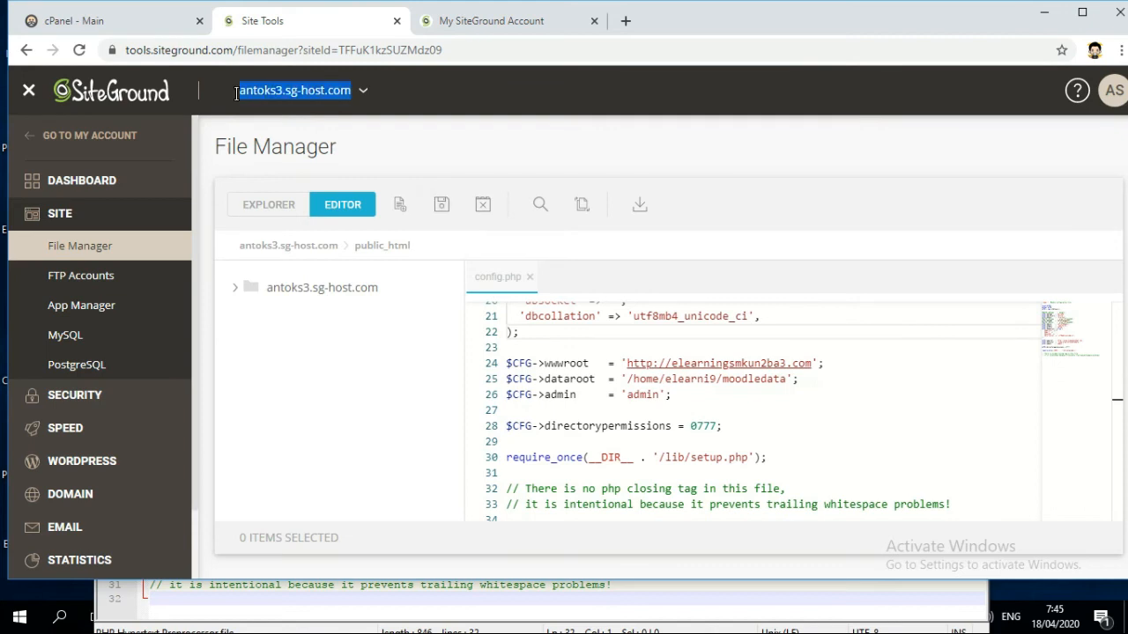
right_click(356, 86)
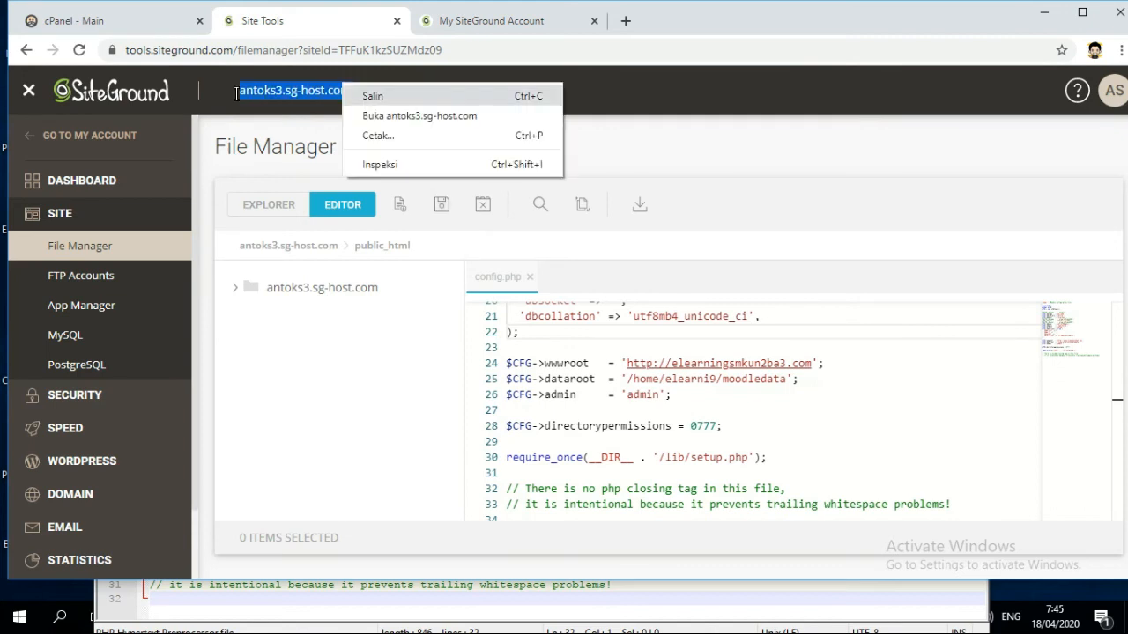
click(373, 96)
click(473, 20)
- Paste the host name into the message and finish it with 'to fill my config.php'
right_click(344, 315)
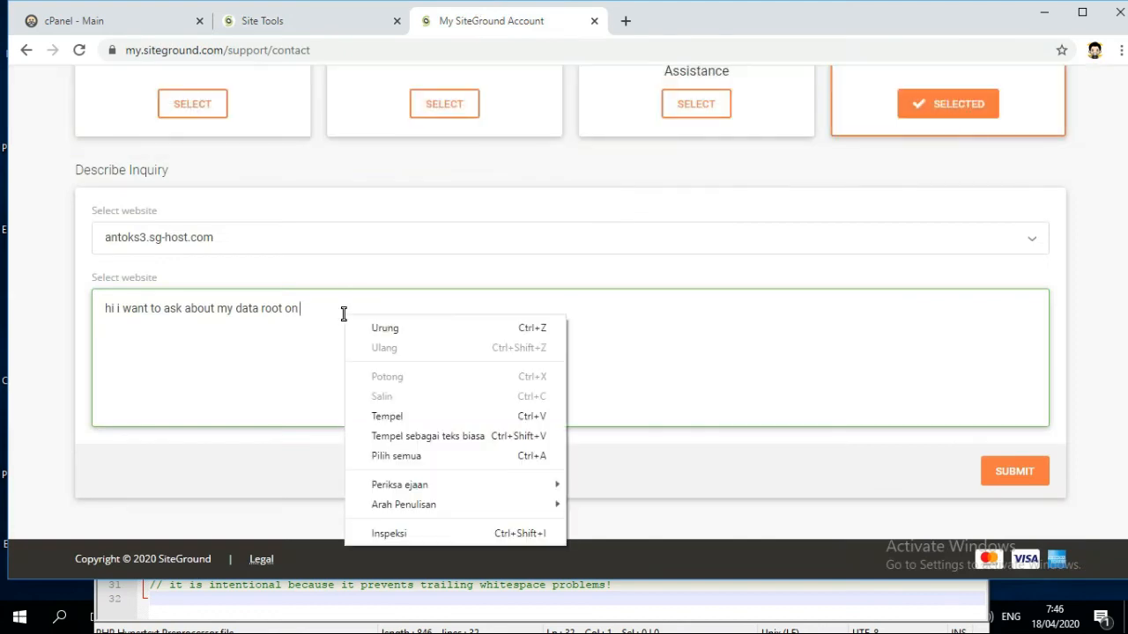
click(331, 300)
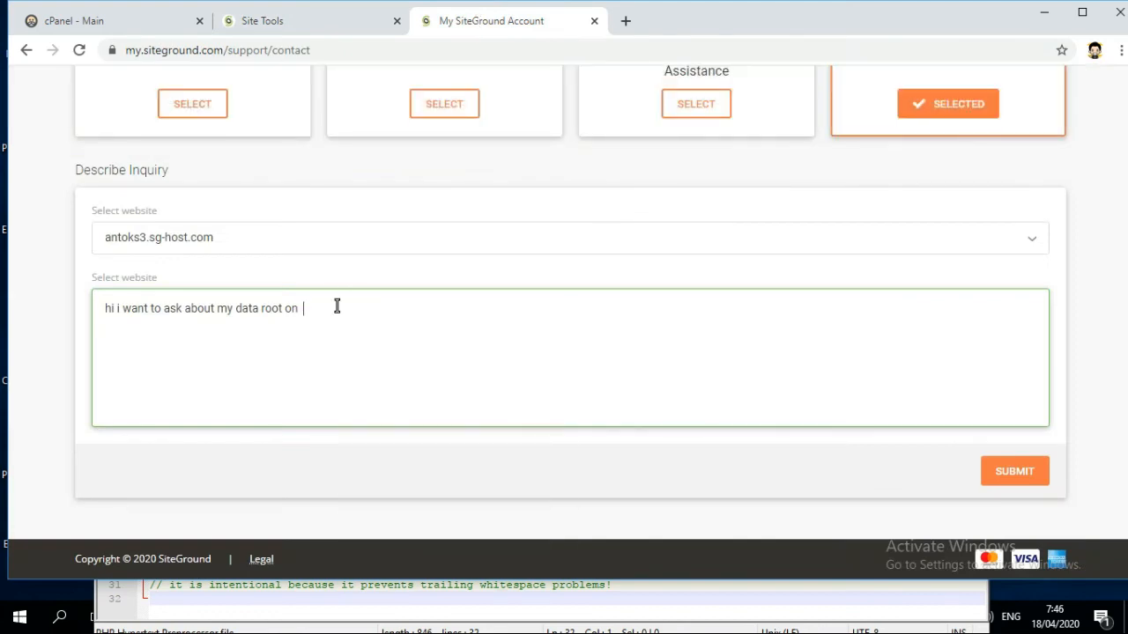
right_click(337, 308)
click(374, 408)
key(BackSpace)
text(toks3.sg-host.com to fill my config.p)
text(hp)
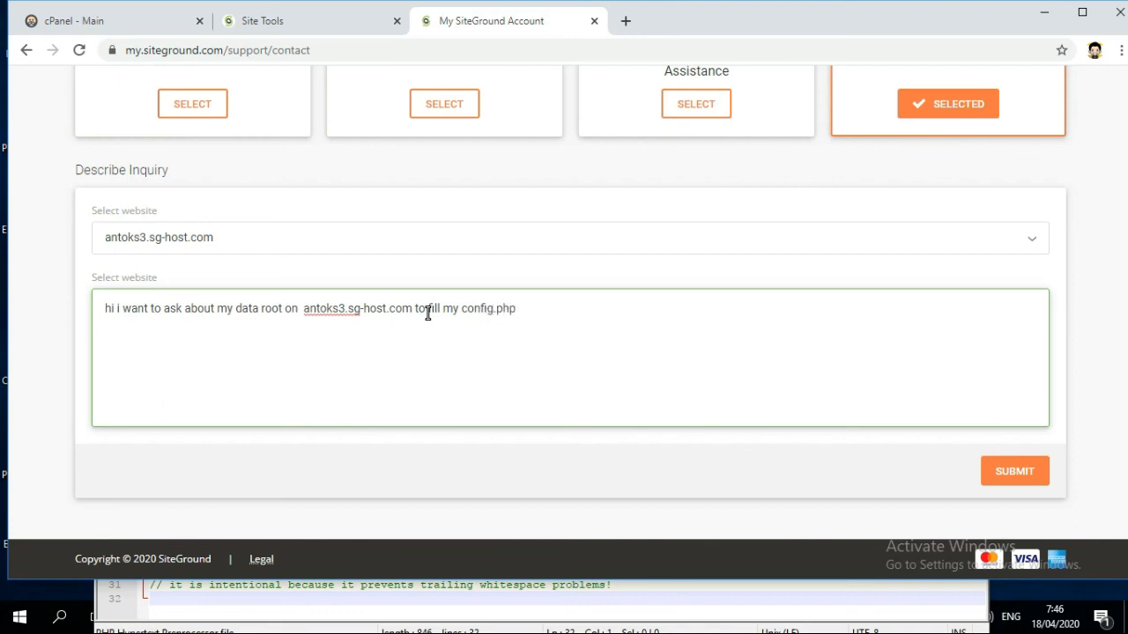
key(Return)
- Copy the $CFG->dataroot line 25 from config.php in the Site Tools editor
click(336, 25)
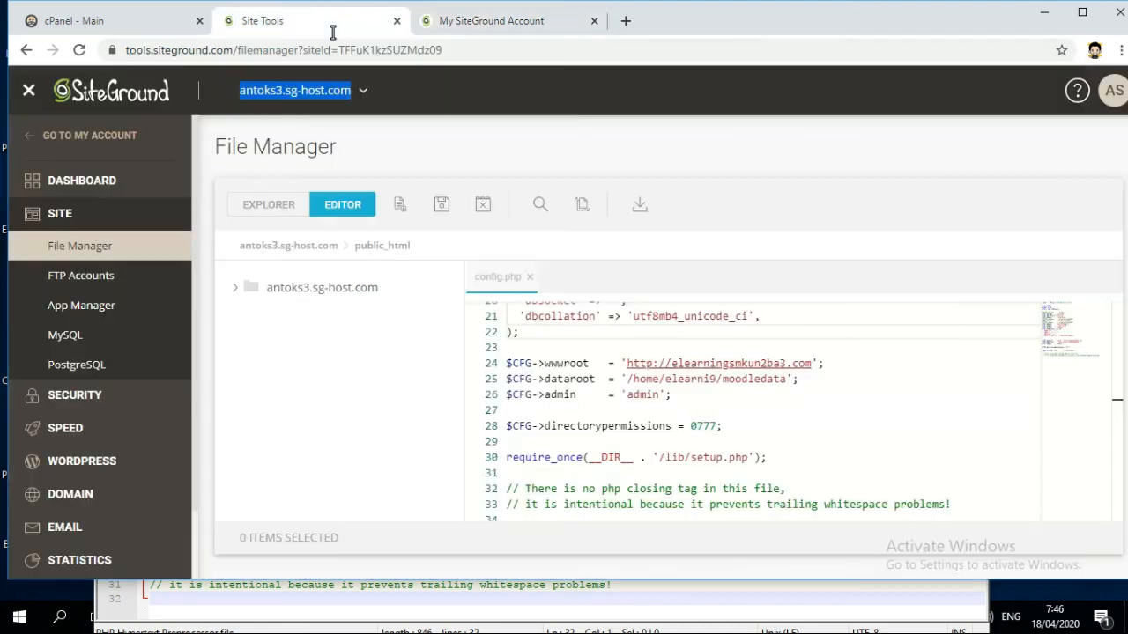
scroll(790, 417, down, 1)
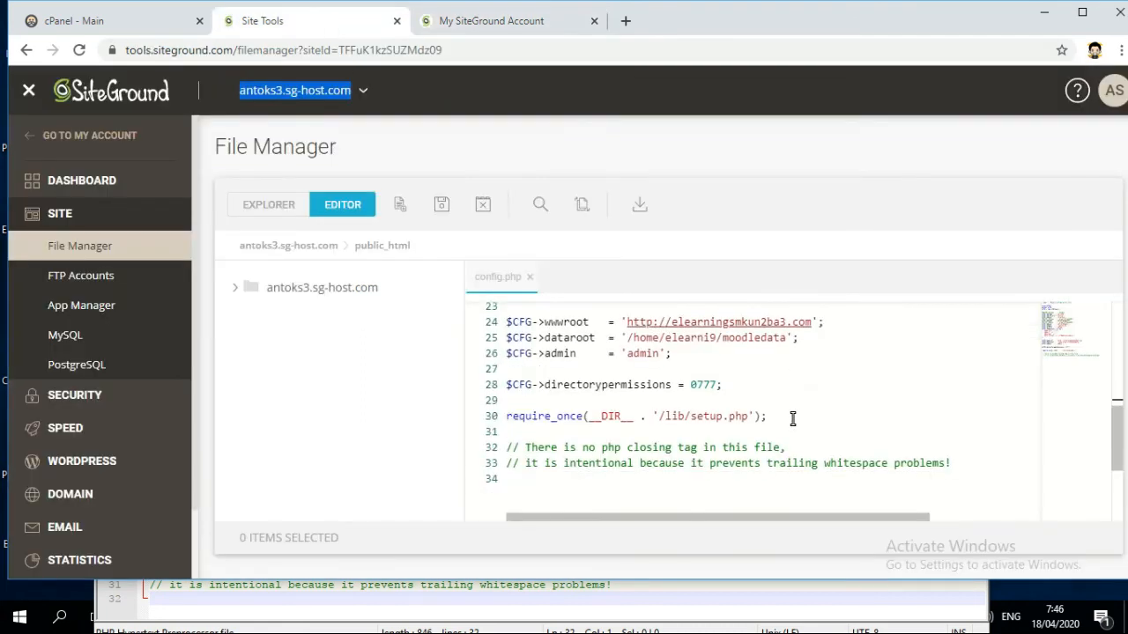
scroll(789, 419, up, 1)
scroll(788, 407, up, 1)
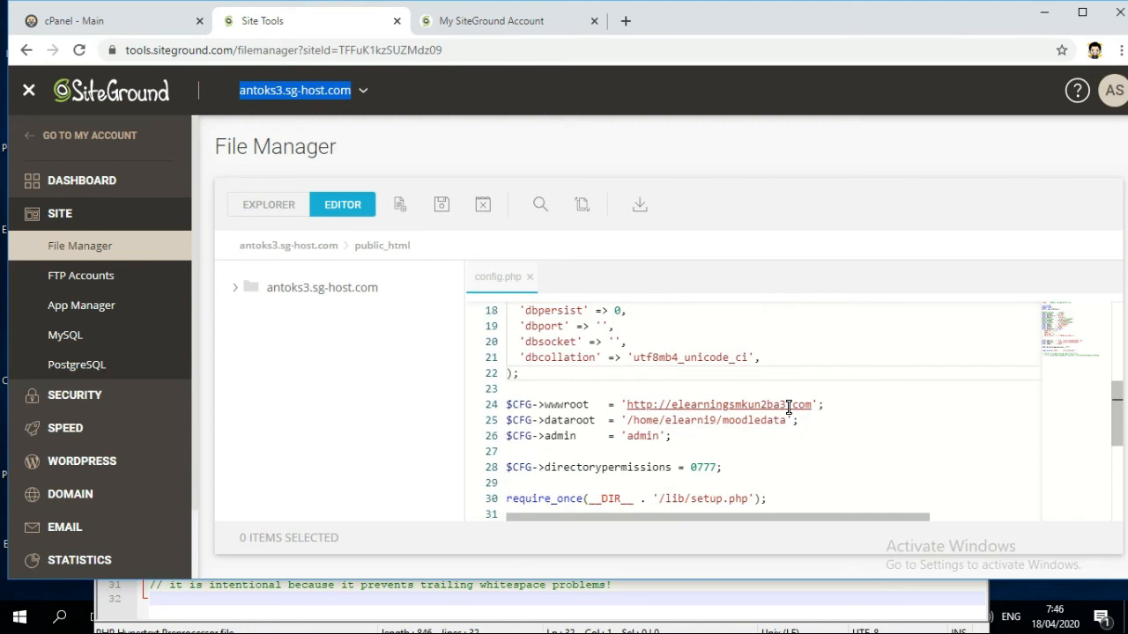
scroll(788, 407, down, 1)
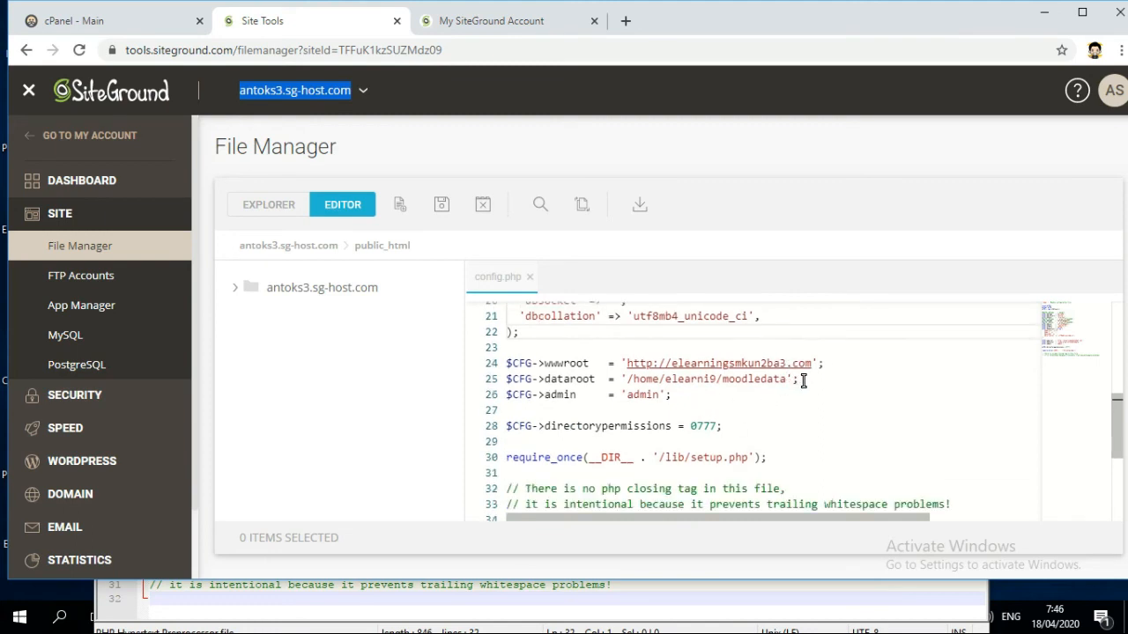
drag(804, 381, 500, 380)
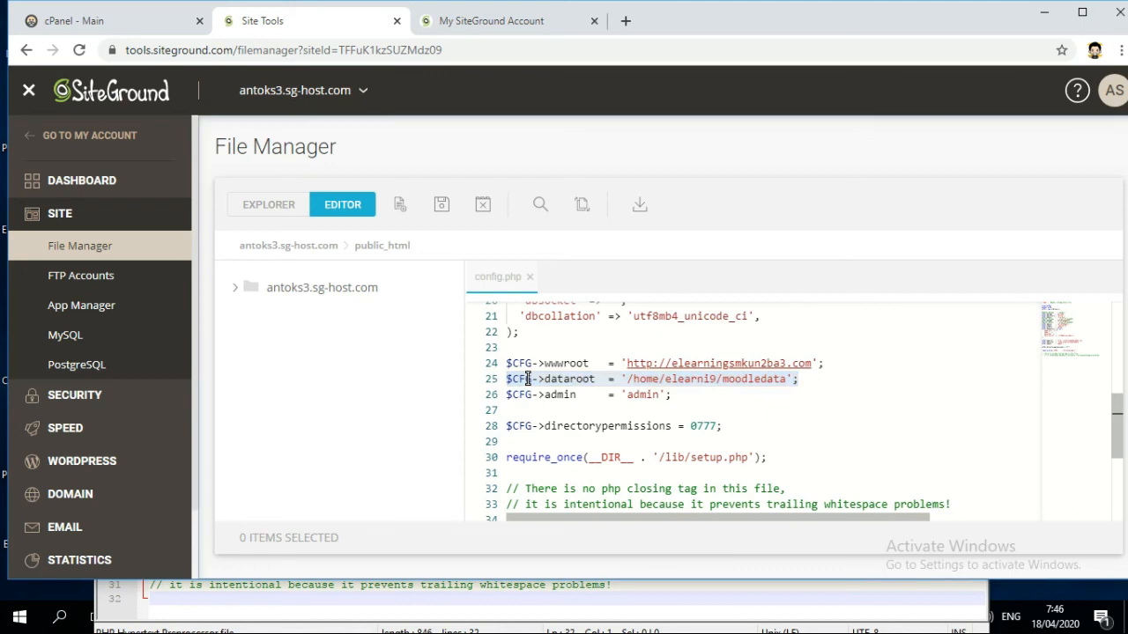
right_click(527, 379)
click(542, 454)
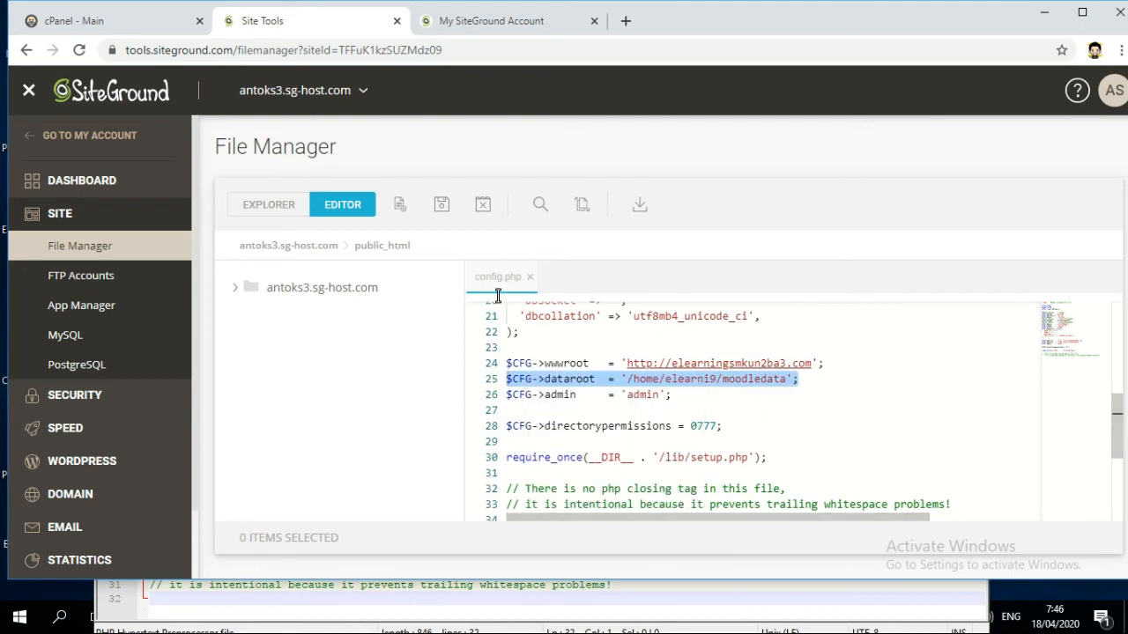
- Paste the dataroot line into the inquiry, noted as 'this is my old dataroot from old hosting'
click(465, 19)
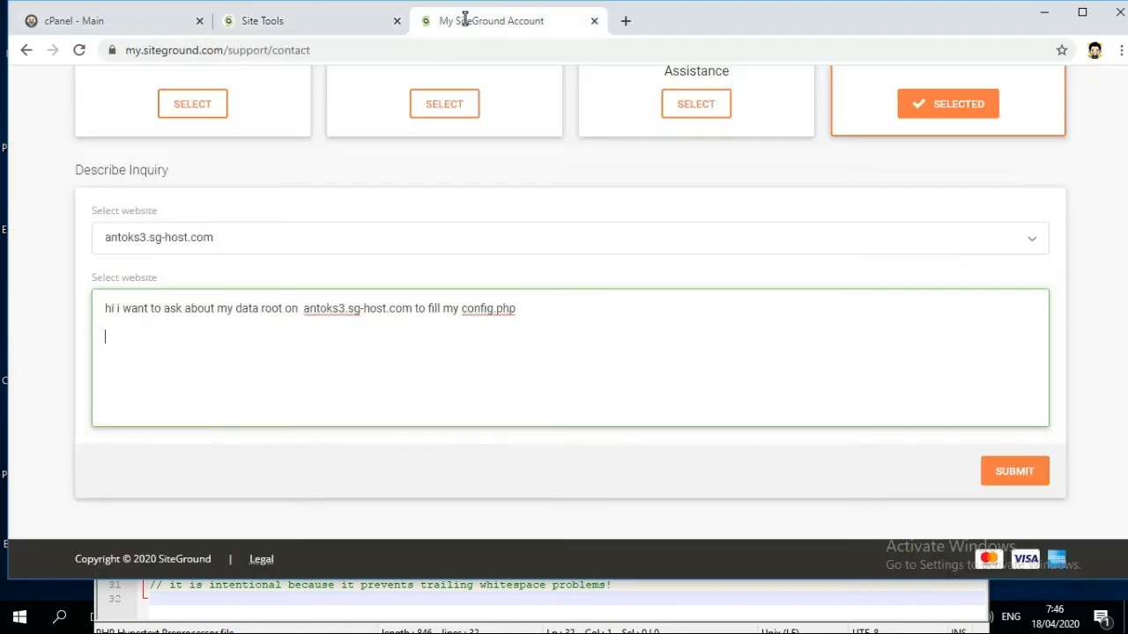
right_click(223, 340)
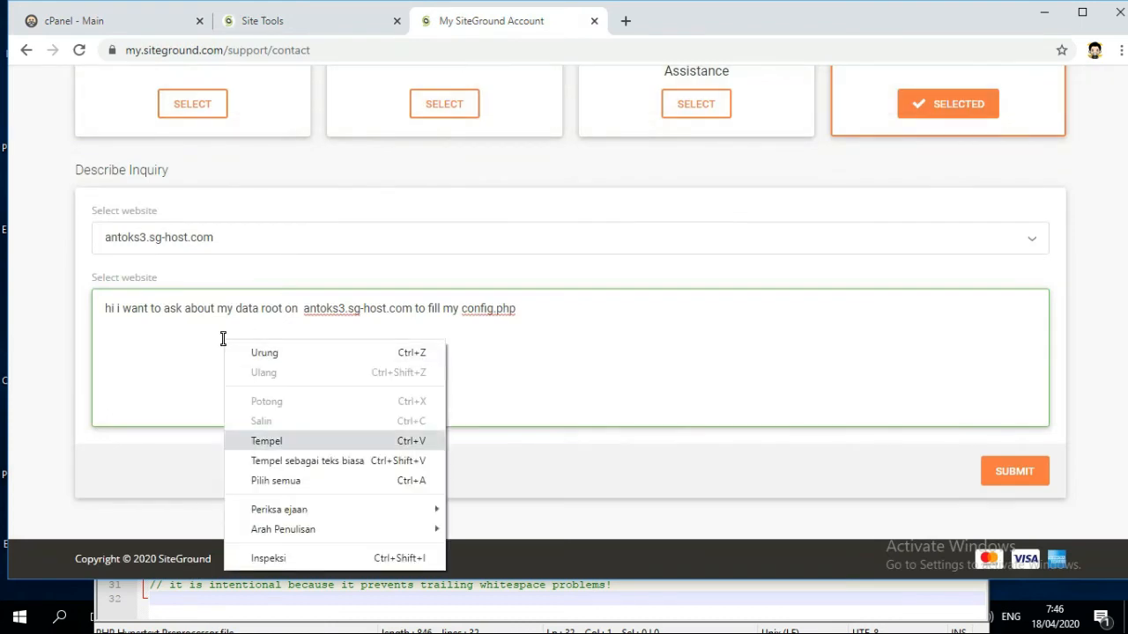
click(285, 439)
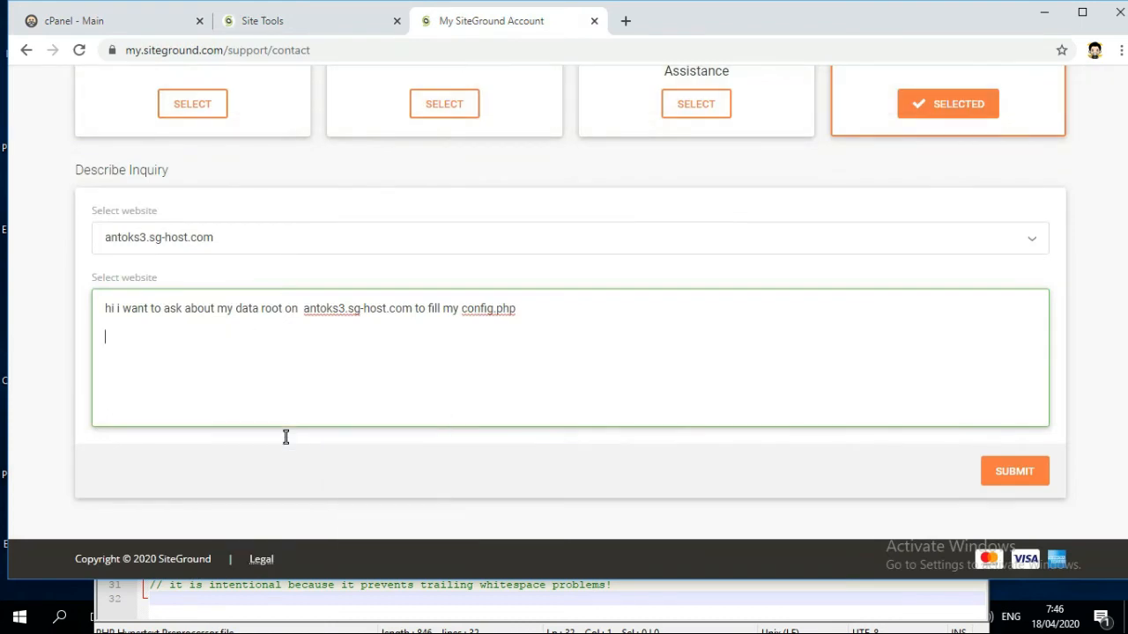
click(103, 338)
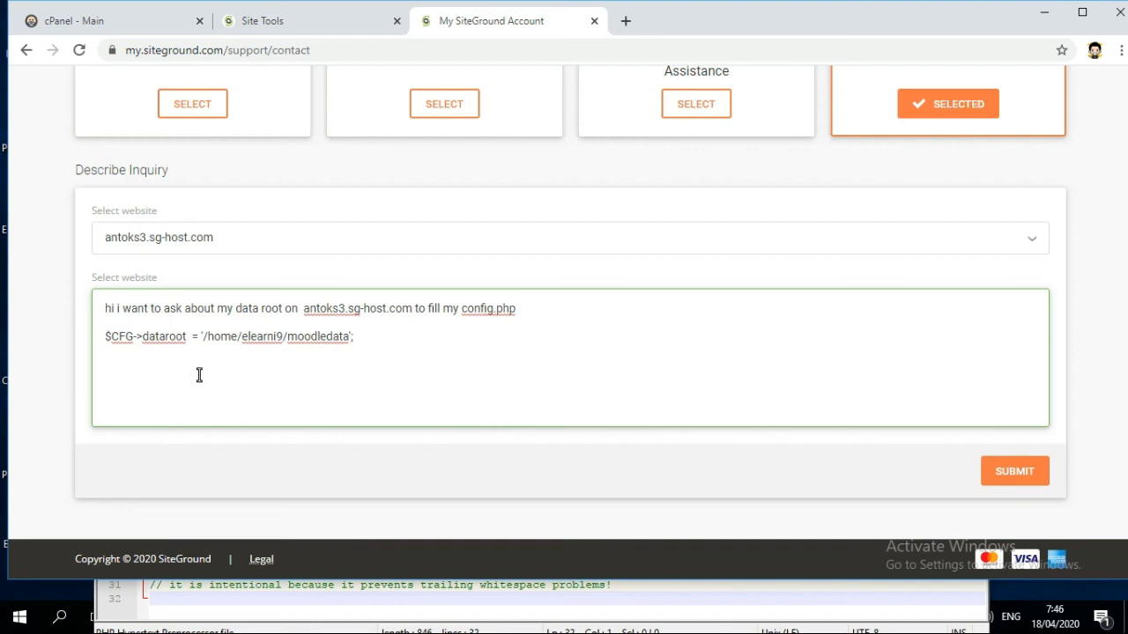
key(Return)
key(Return)
click(137, 341)
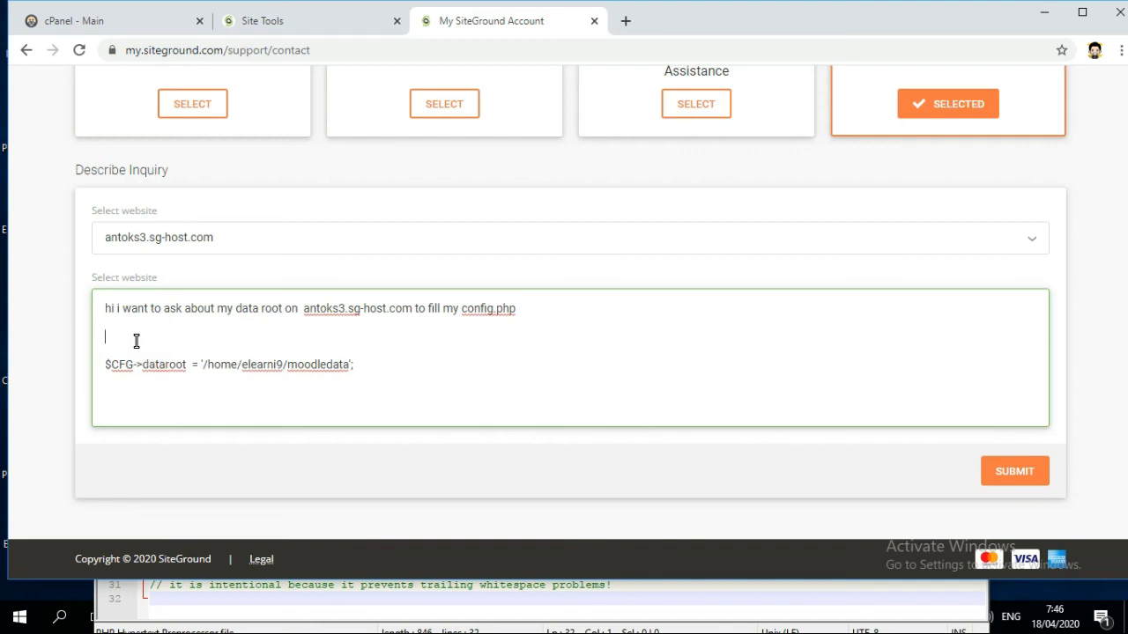
text(this is my old dataroot from old)
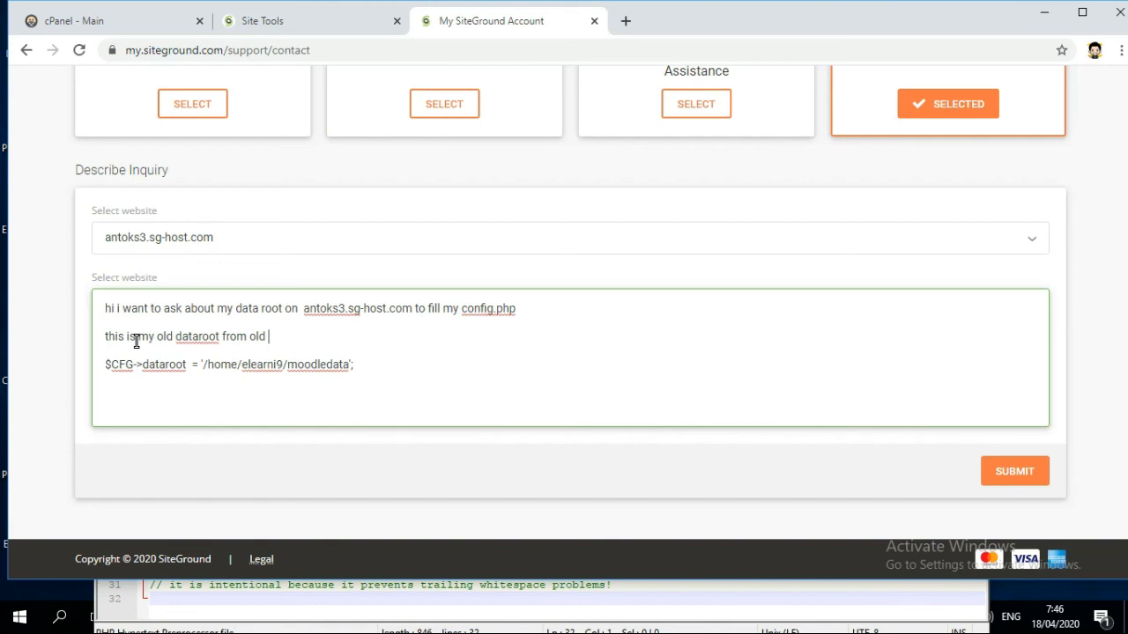
text( hosting)
- Add a blank line after the first sentence and submit the support inquiry
click(527, 312)
key(Return)
key(Return)
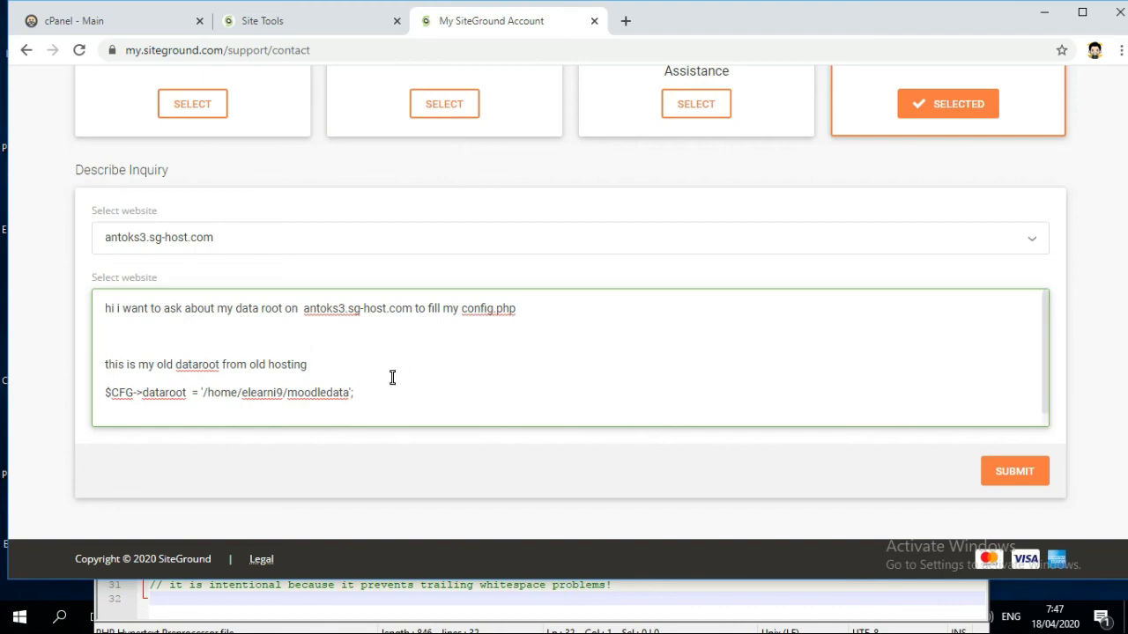
scroll(622, 386, up, 2)
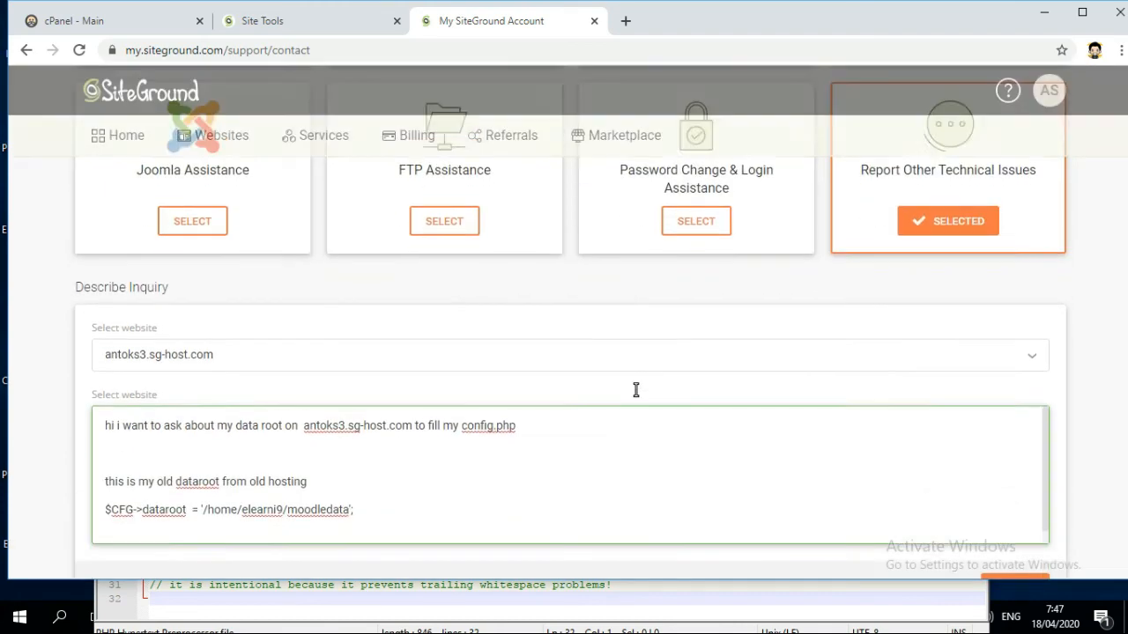
scroll(635, 387, down, 2)
click(1015, 471)
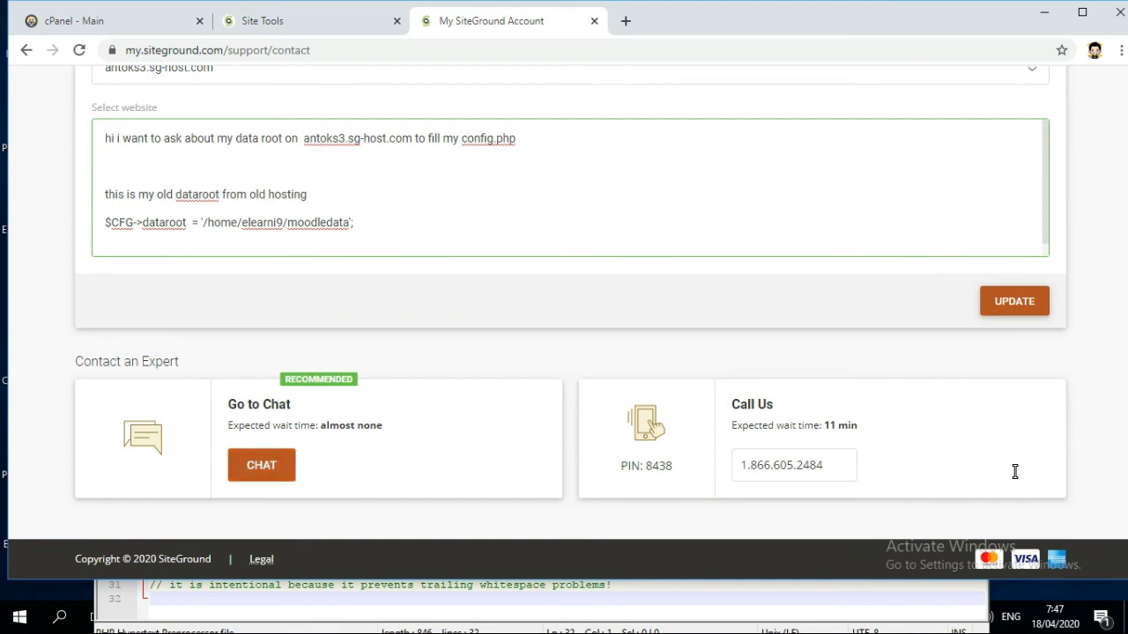
- Start a live support chat and type 'hi i want to ask my data root'
click(283, 470)
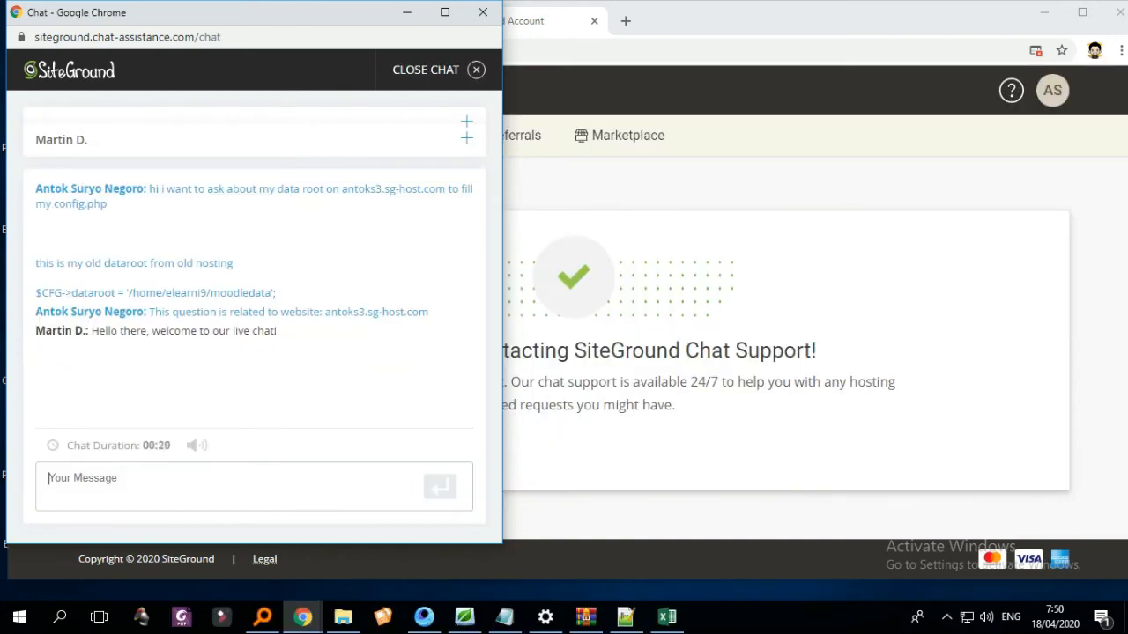
text(hi)
text(i want to ask my data )
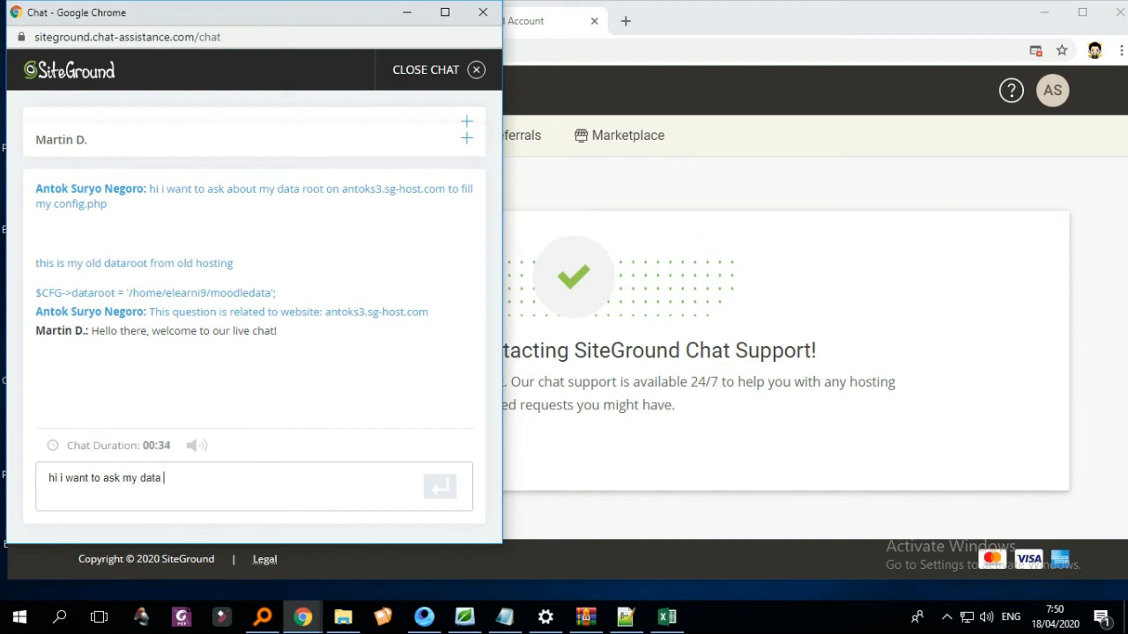
text(root)
- Send the dataroot question, then reply 'ok' and 'ok thanks i try' after the agent answers
key(Return)
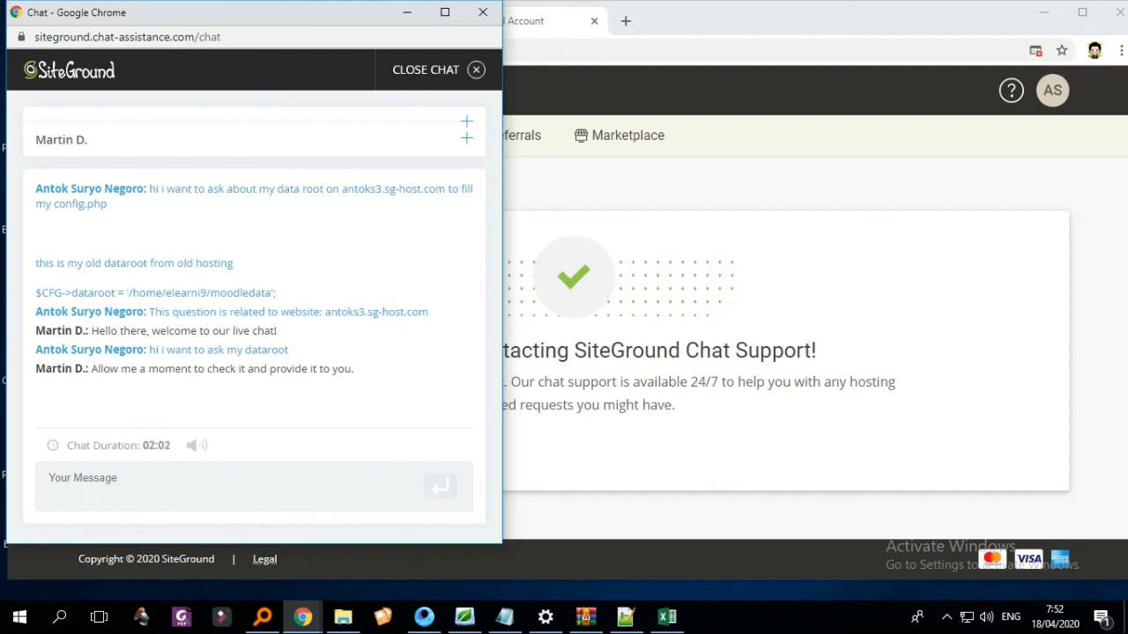
text(ok)
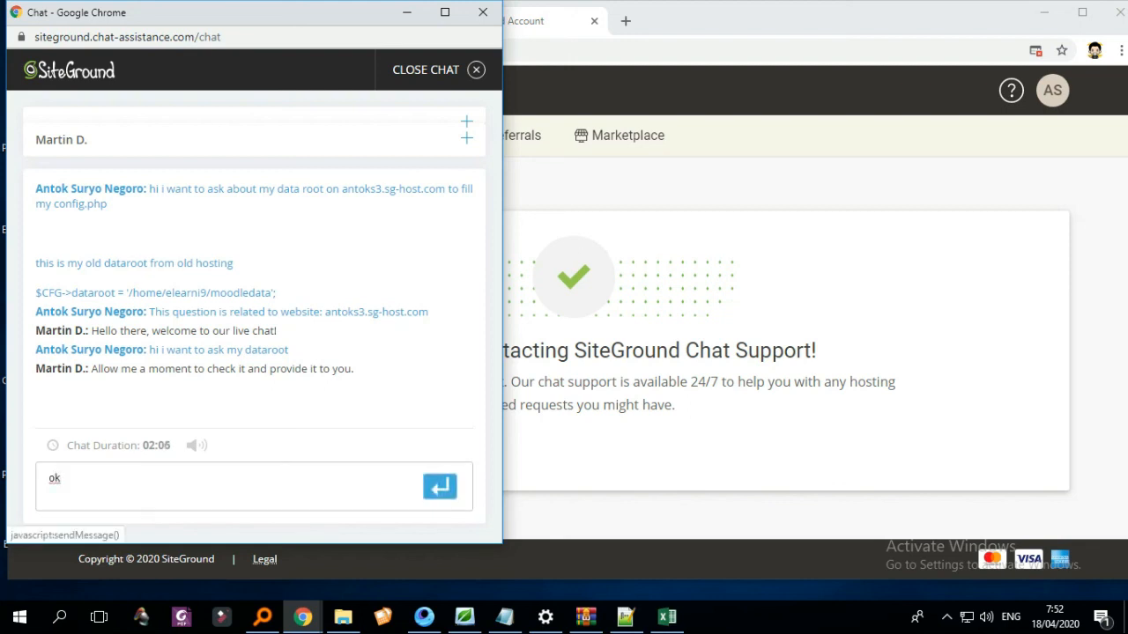
click(439, 486)
text(ok than)
text(ks i try)
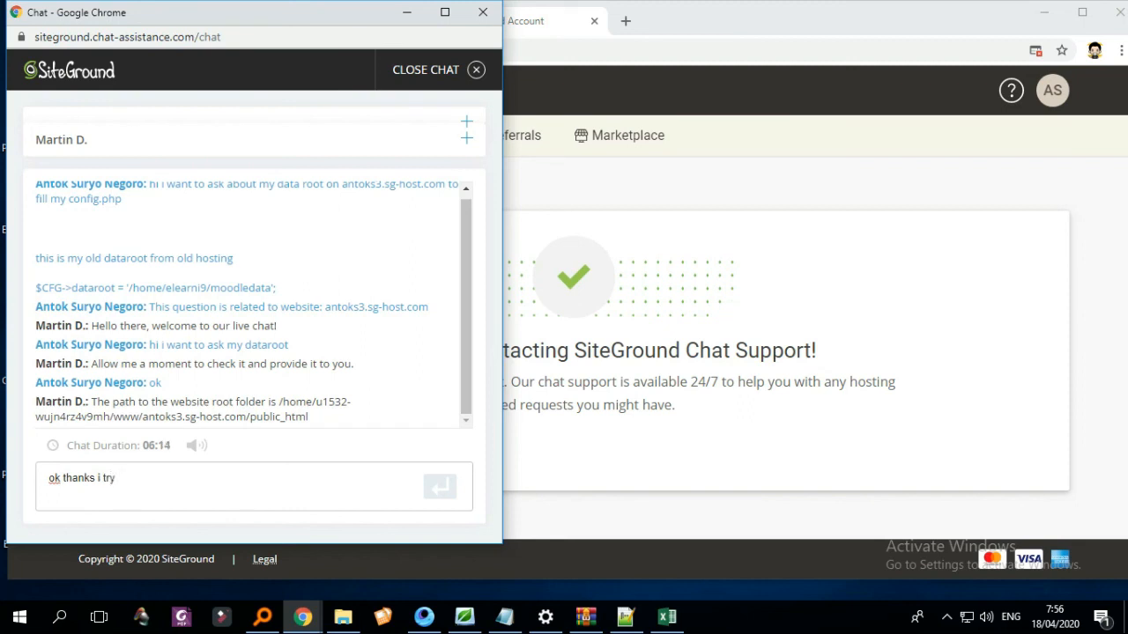
key(Return)
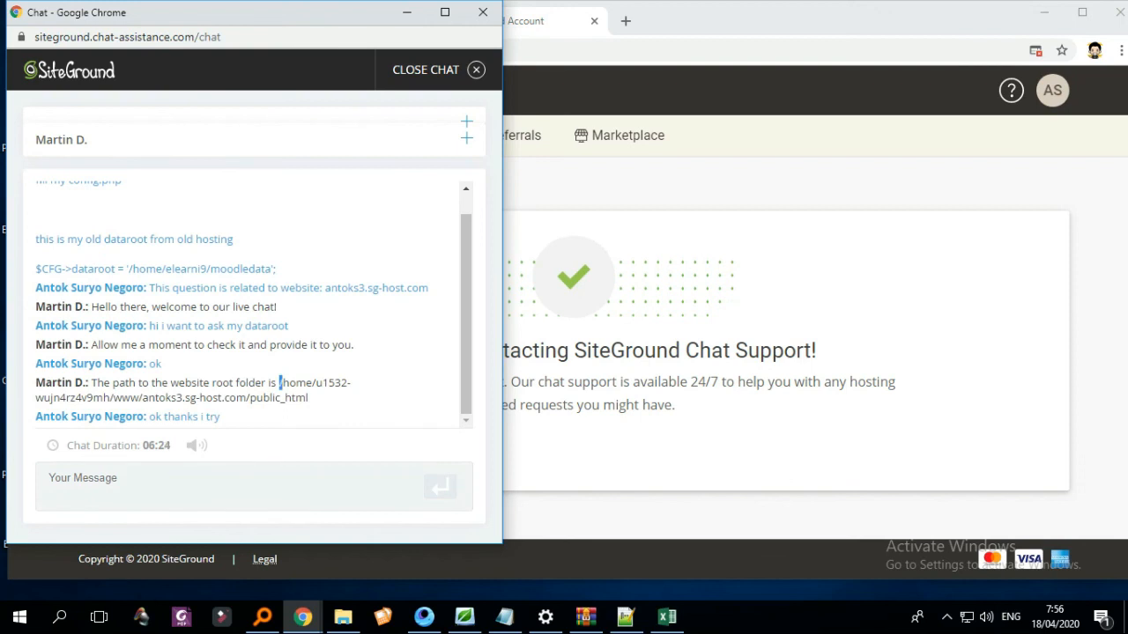
- Copy the website root folder path from the agent's reply and return to the main browser window
drag(279, 383, 308, 398)
key(ctrl+c)
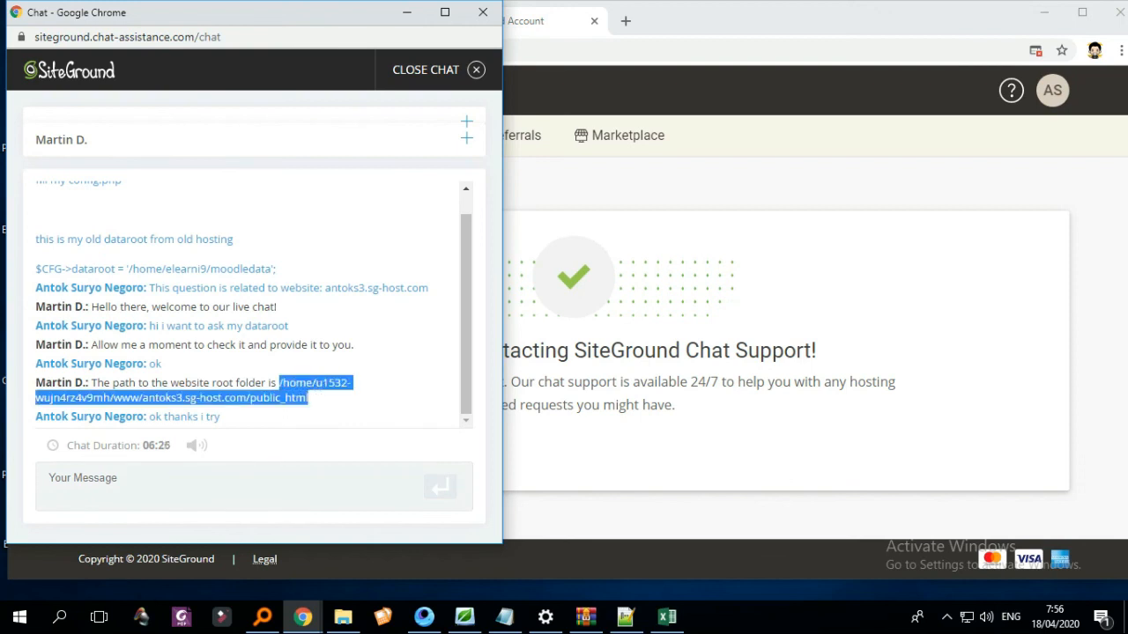
right_click(290, 379)
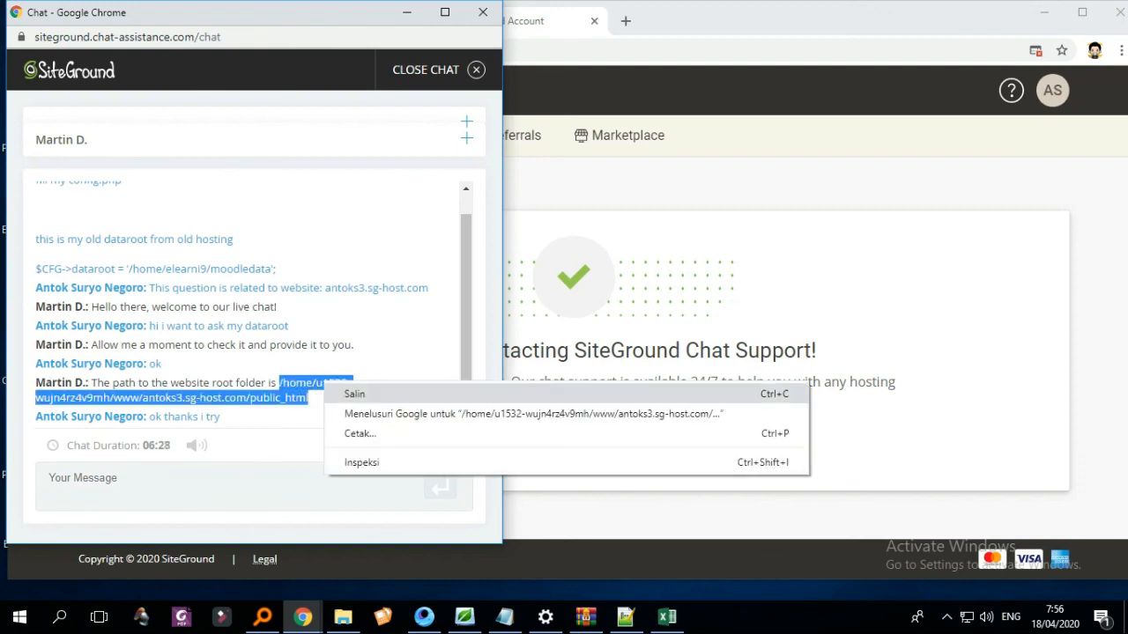
click(353, 393)
click(608, 176)
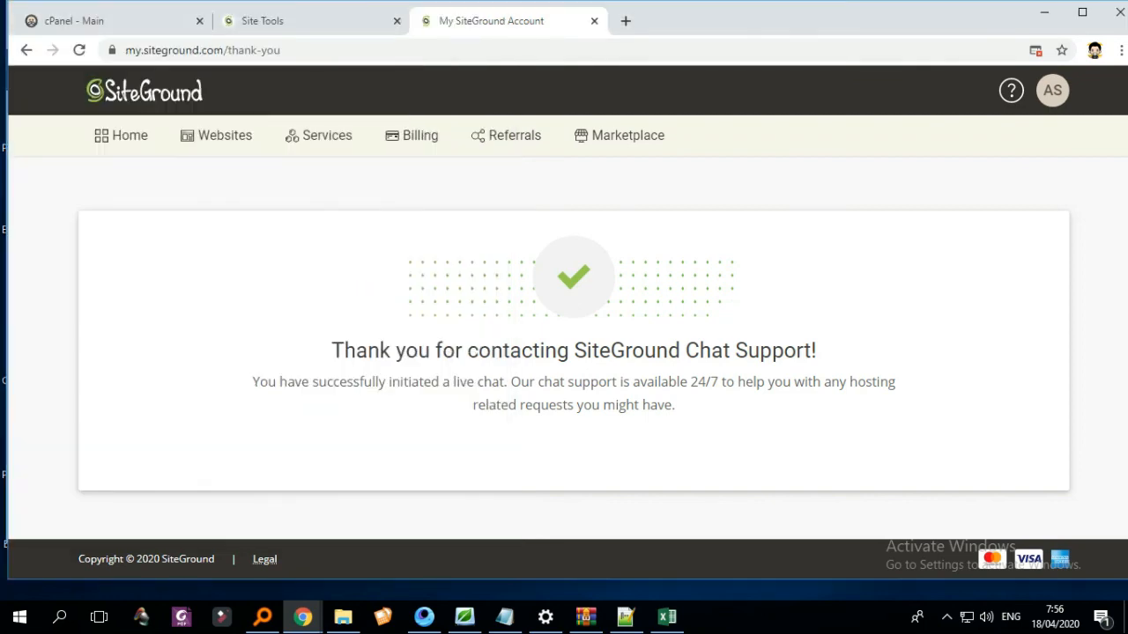
- Paste the new root path into the dataroot value on line 25 and delete the old '/home/elearni9' part
click(300, 20)
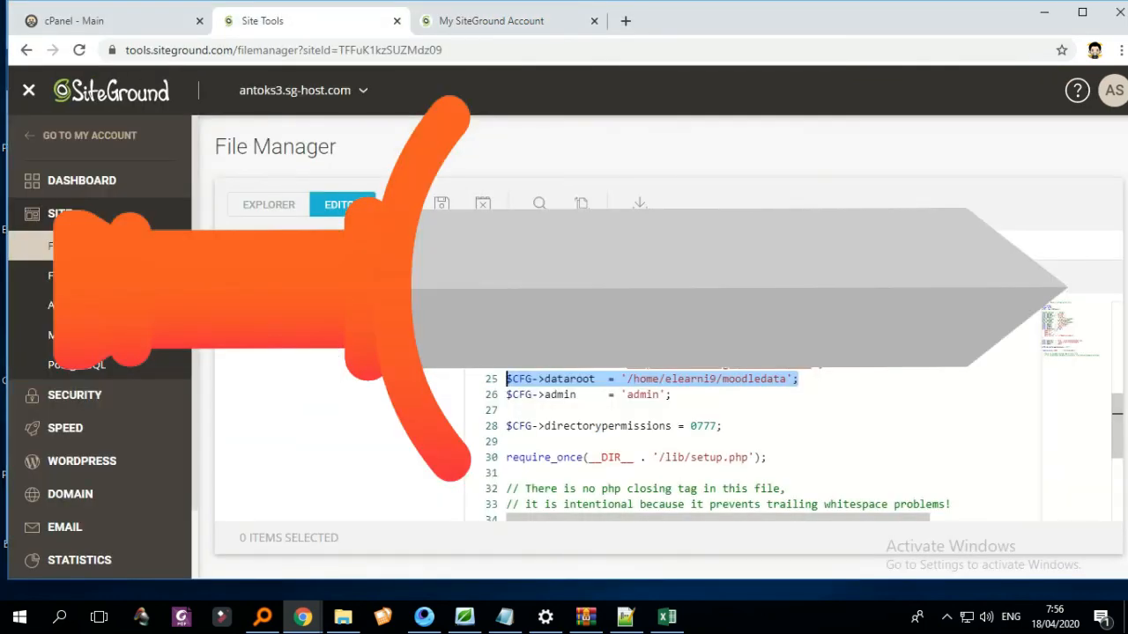
click(800, 379)
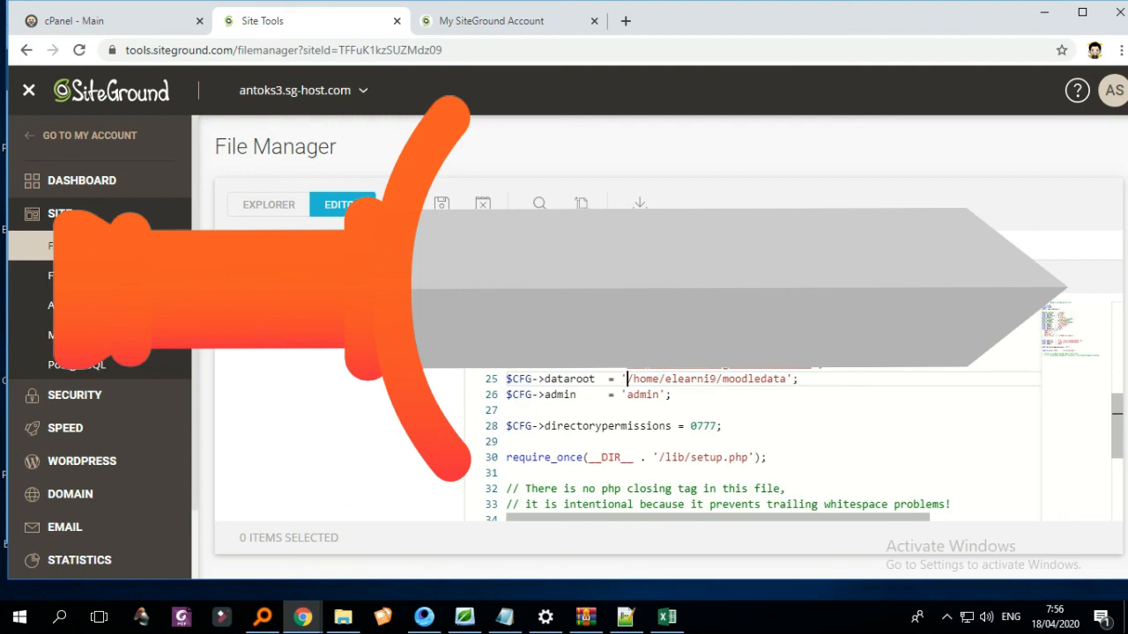
right_click(627, 380)
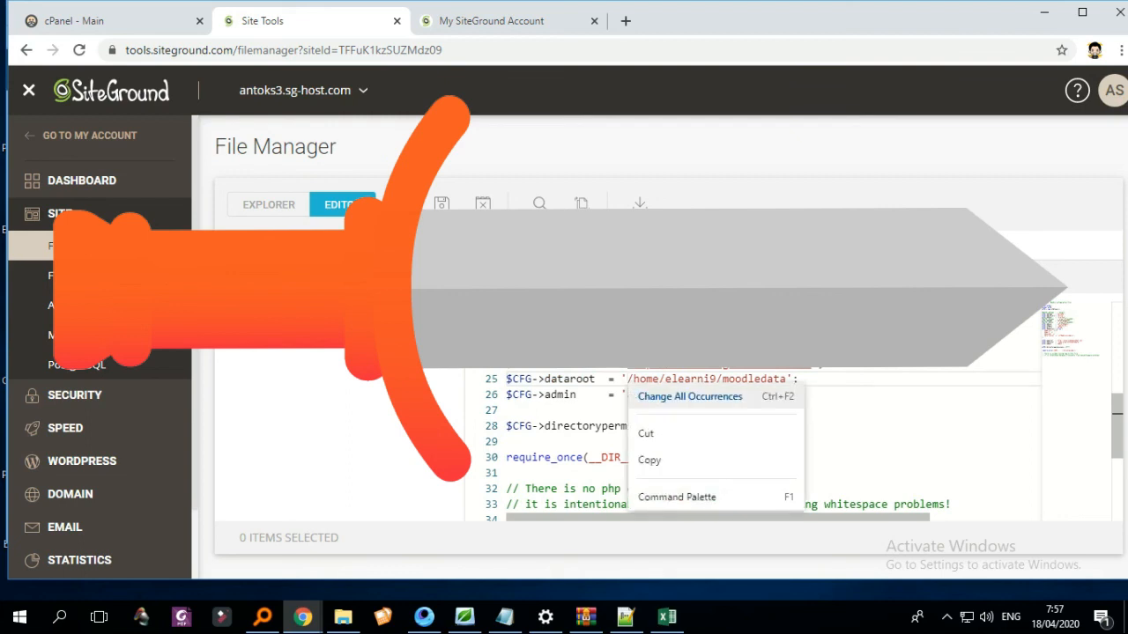
key(Escape)
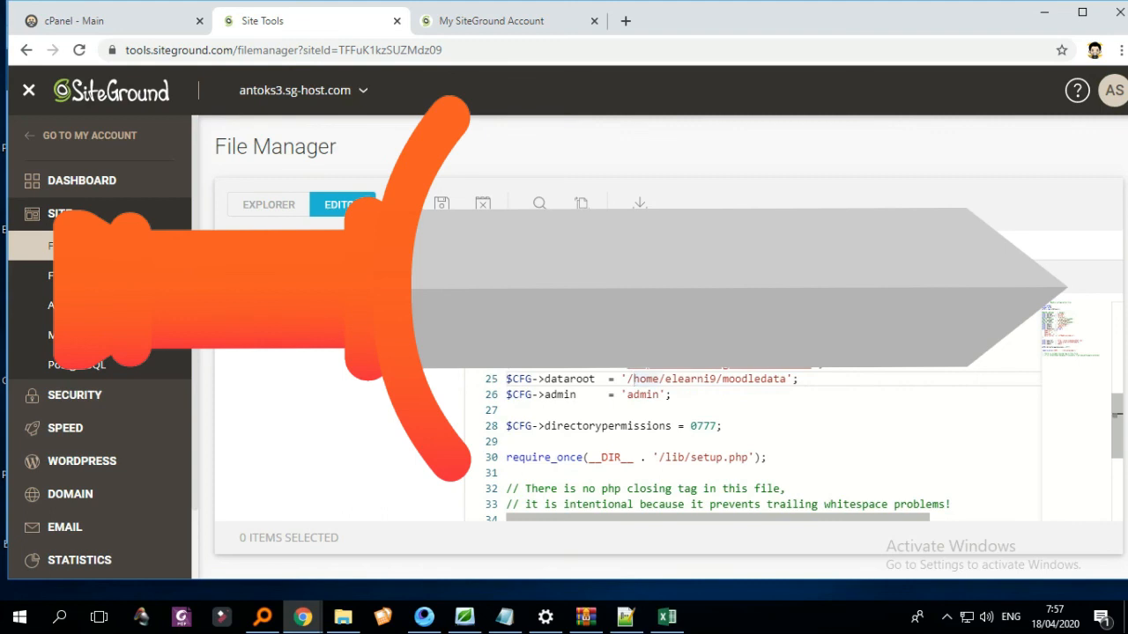
key(ctrl+v)
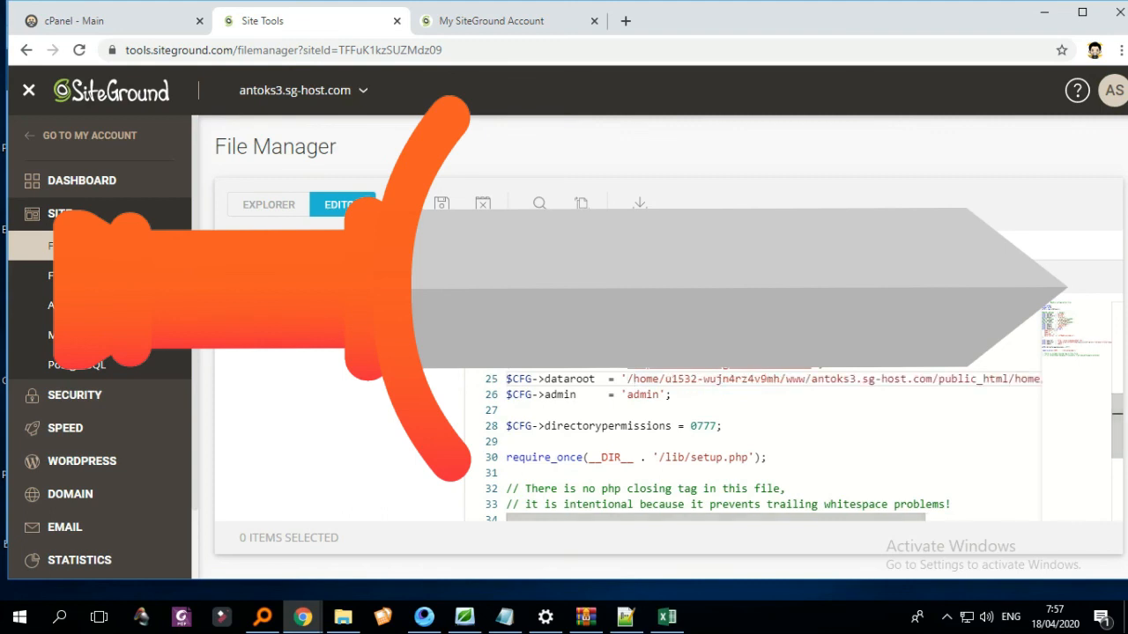
drag(716, 518, 811, 517)
key(Delete)
key(Delete)
key(Delete)
key(Delete)
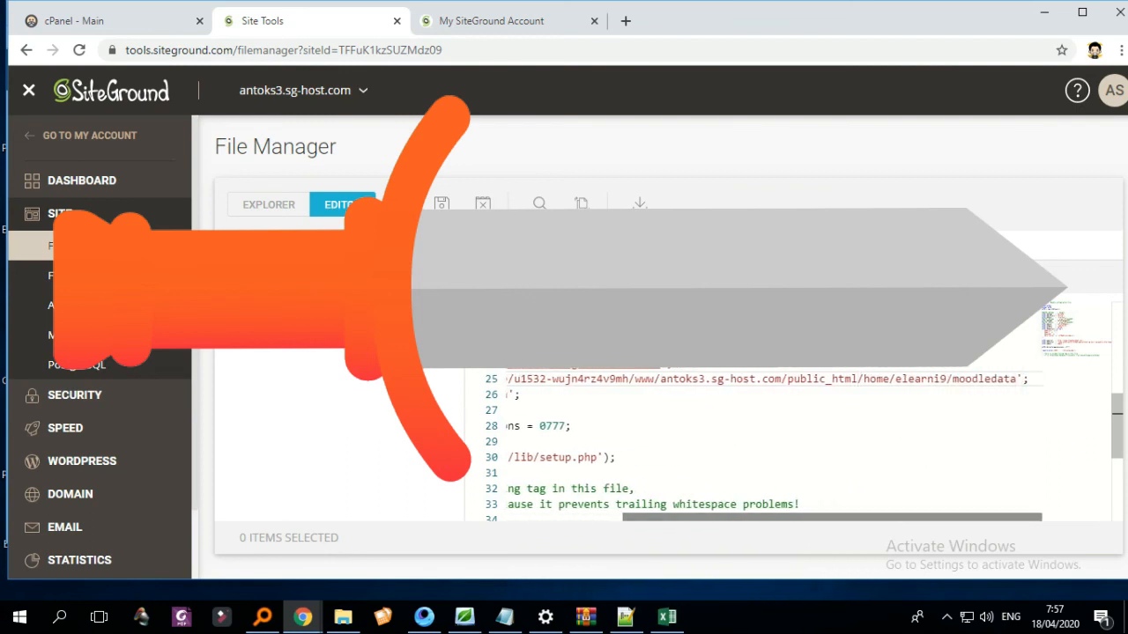
key(Delete)
key(Delete)
key(Delete)
key(Delete)
key(Delete)
key(Delete)
key(Delete)
key(Delete)
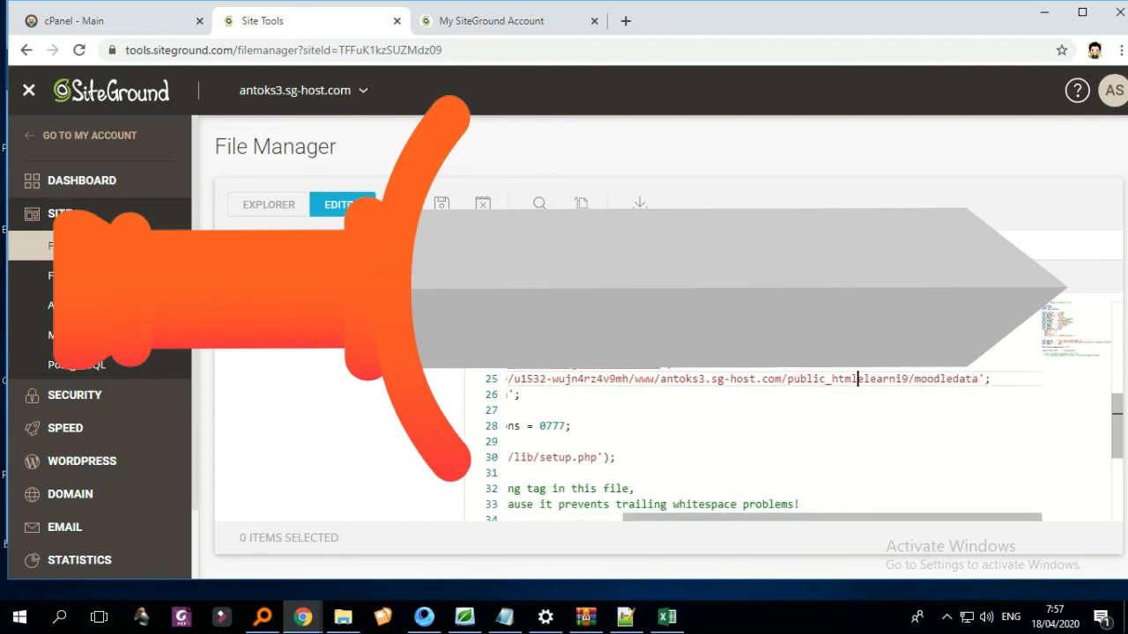
key(Delete)
key(Delete)
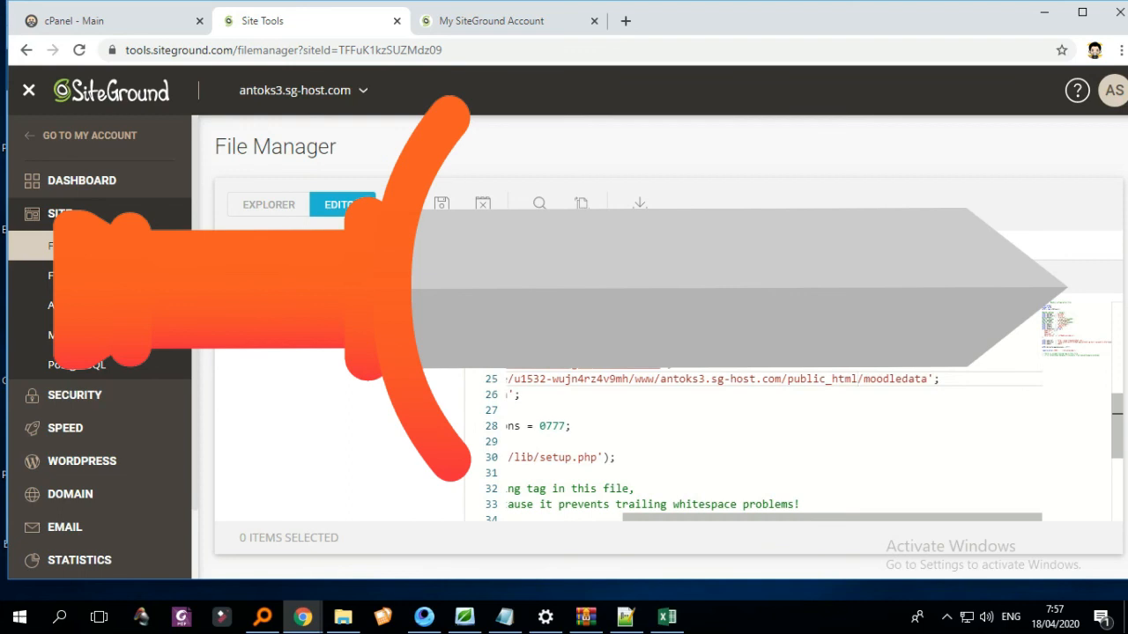
- Save the edited config.php and open a new browser tab
drag(832, 517, 716, 517)
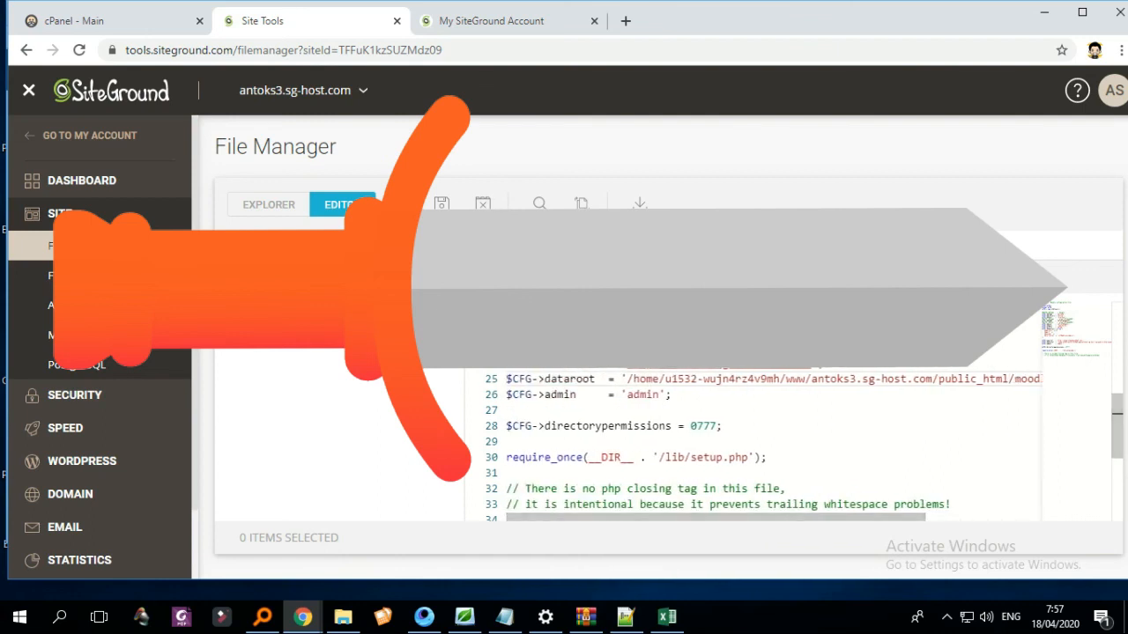
click(443, 205)
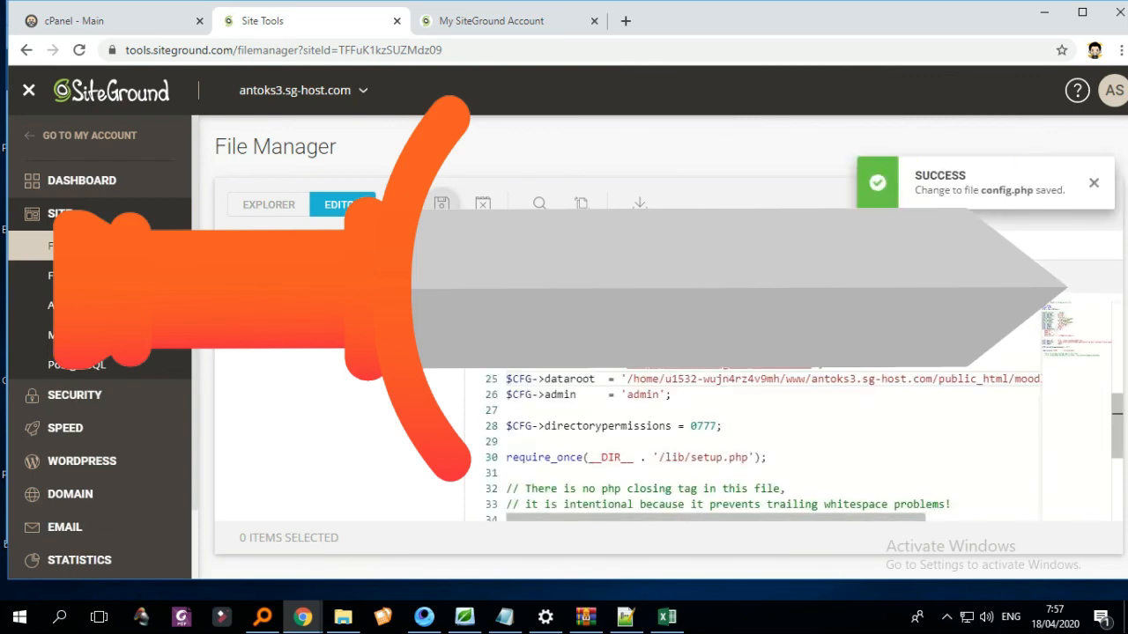
click(625, 21)
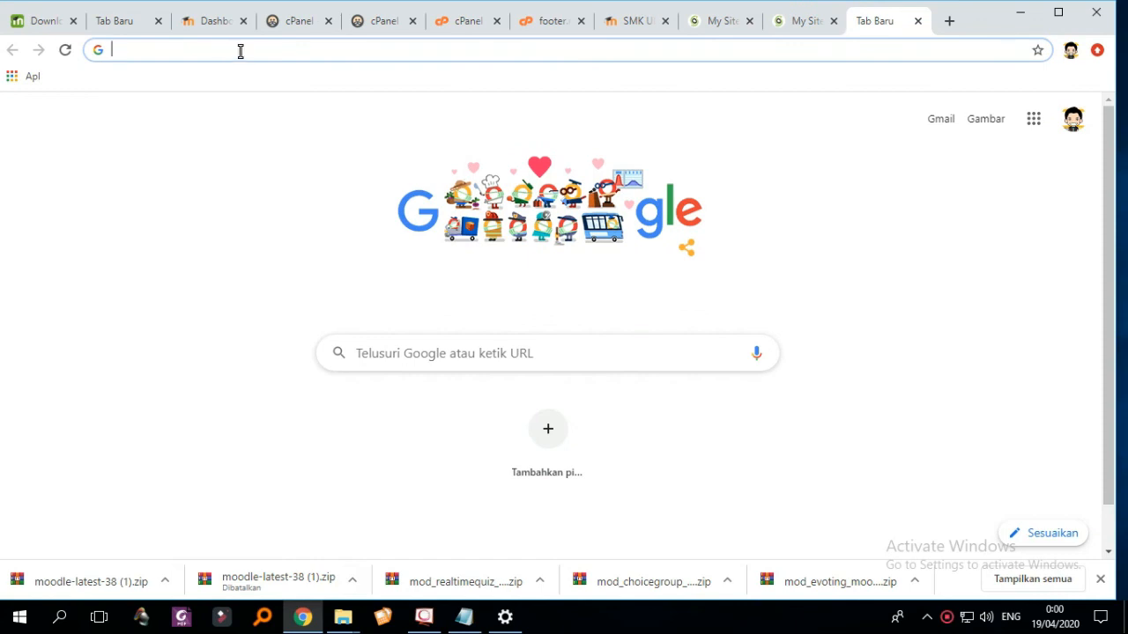
- Open antoks3.sg-host.com and go to its /login page
text(antoks3.sg-host.com)
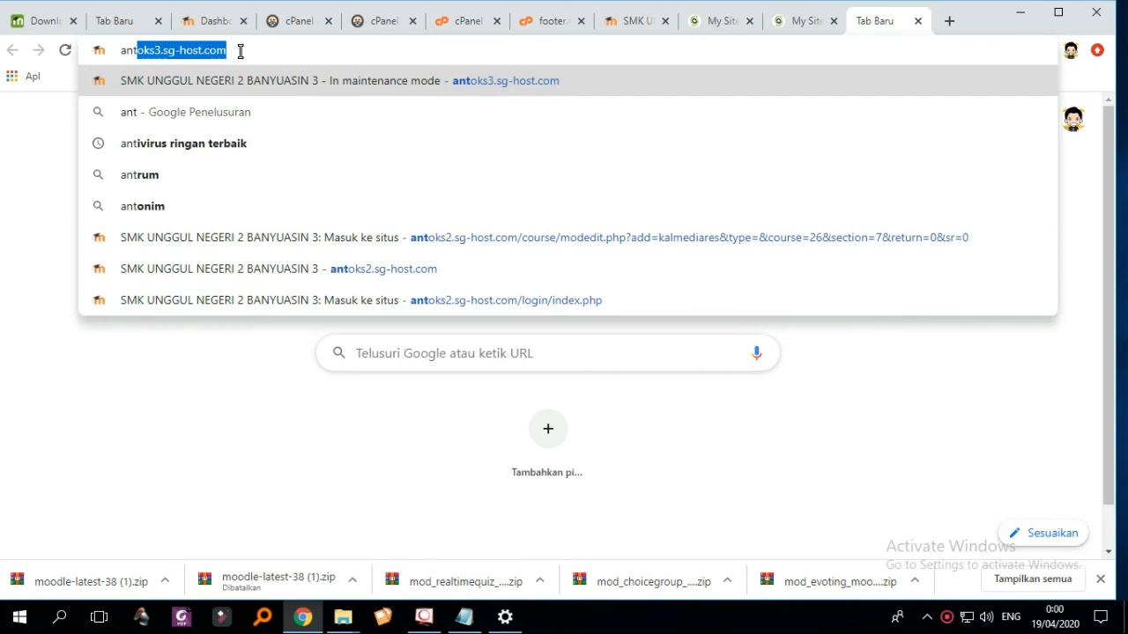
click(243, 81)
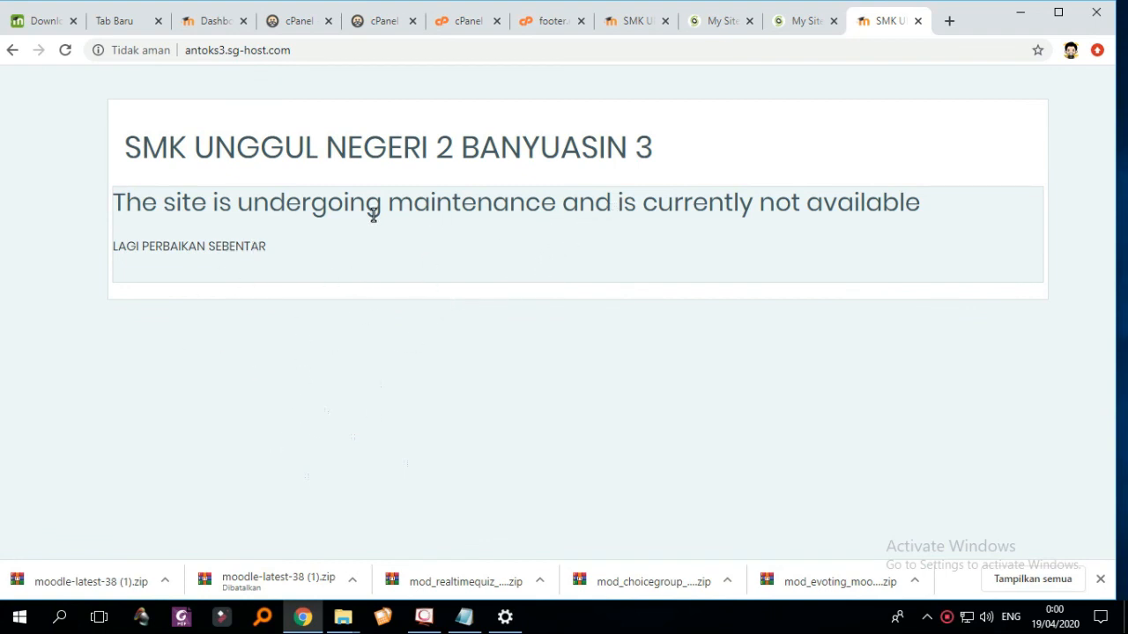
click(354, 54)
click(353, 54)
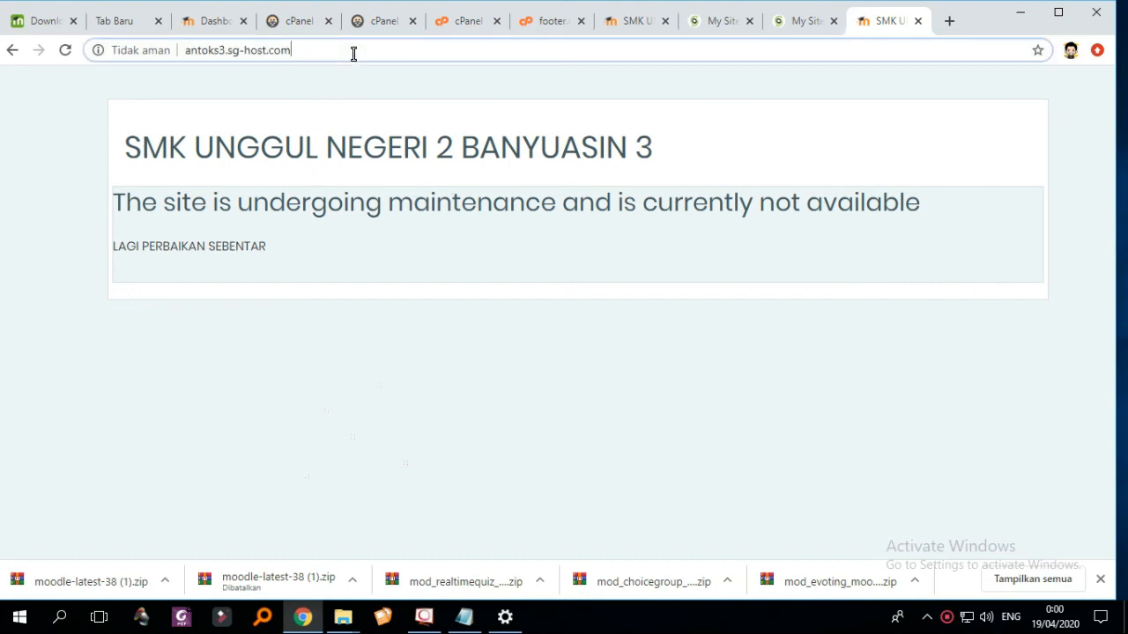
text(/)
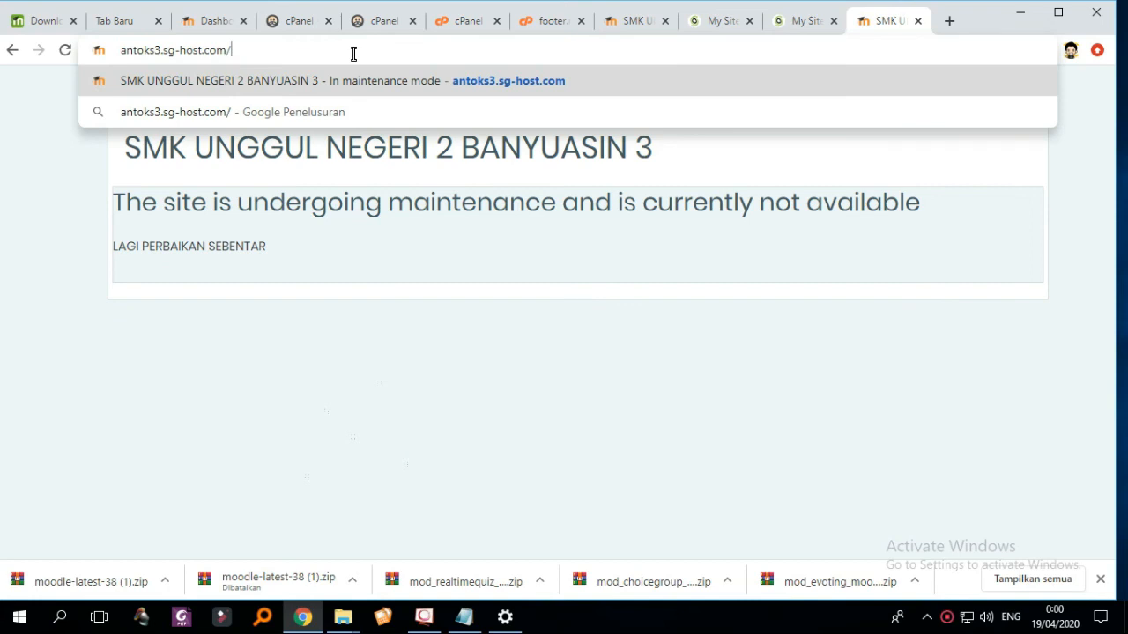
text(login)
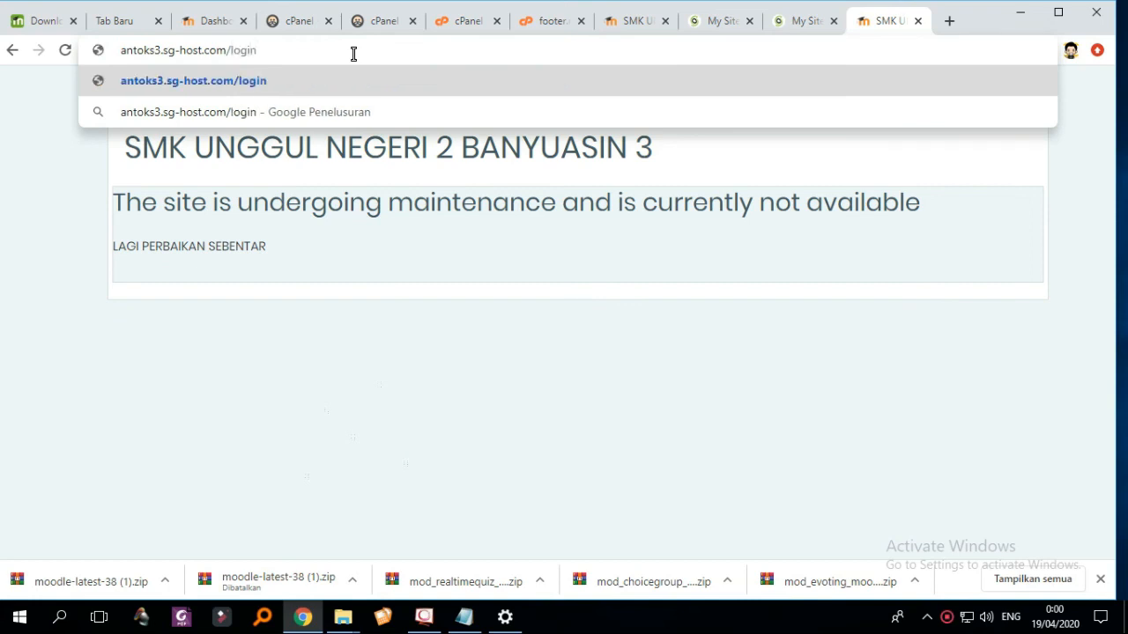
key(Return)
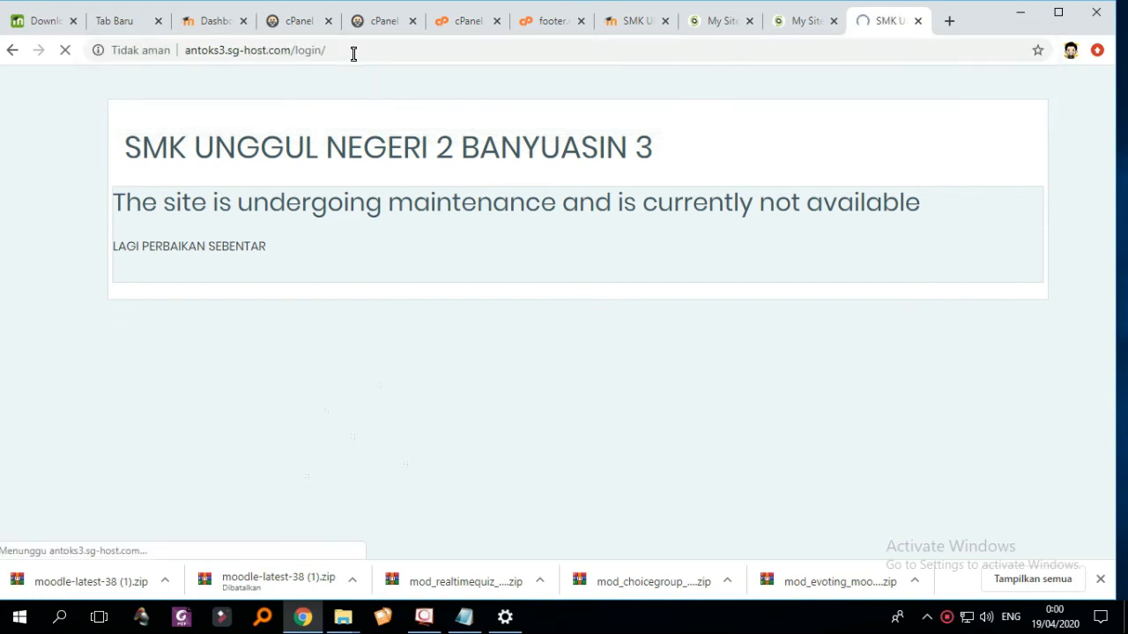
scroll(654, 259, down, 1)
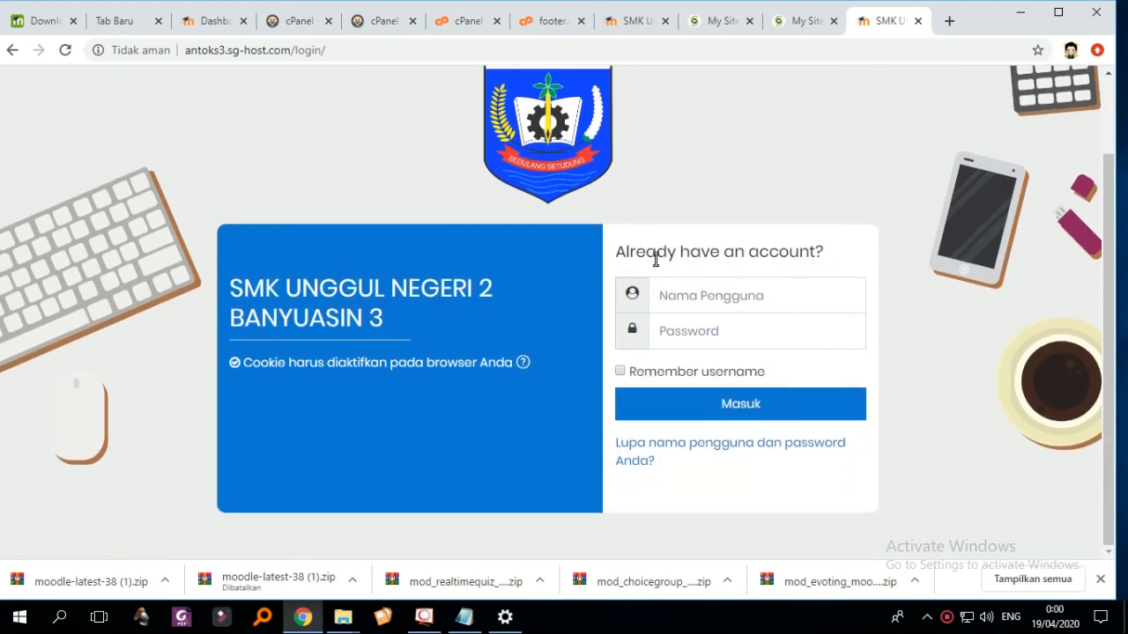
- Log in as administrator with the saved login, collapse the block drawer and open Site administration
click(711, 300)
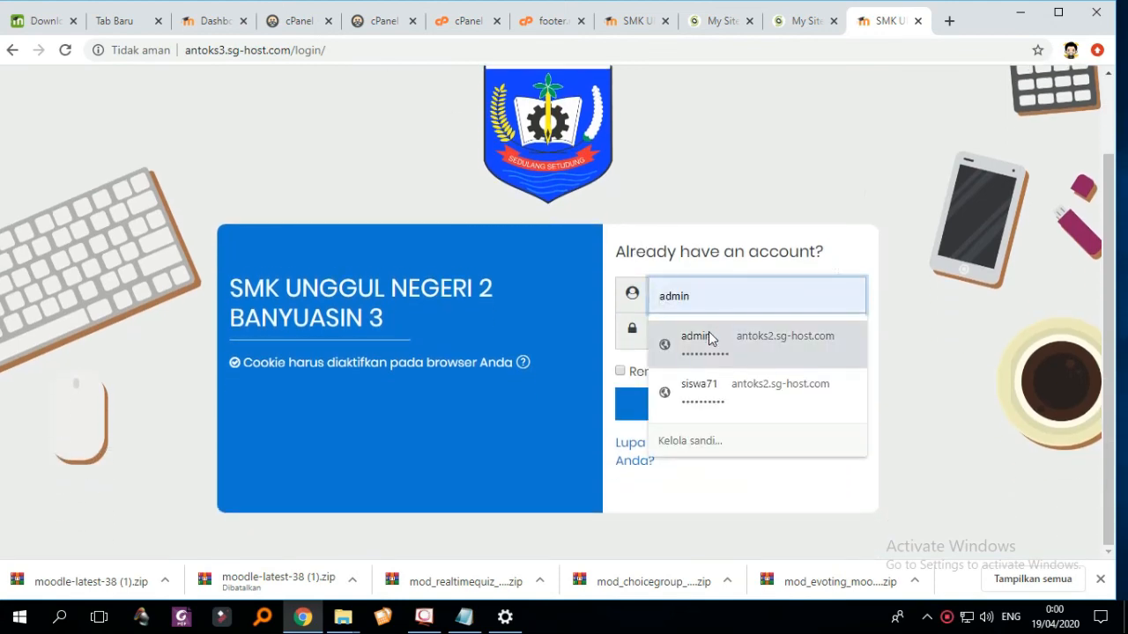
click(709, 335)
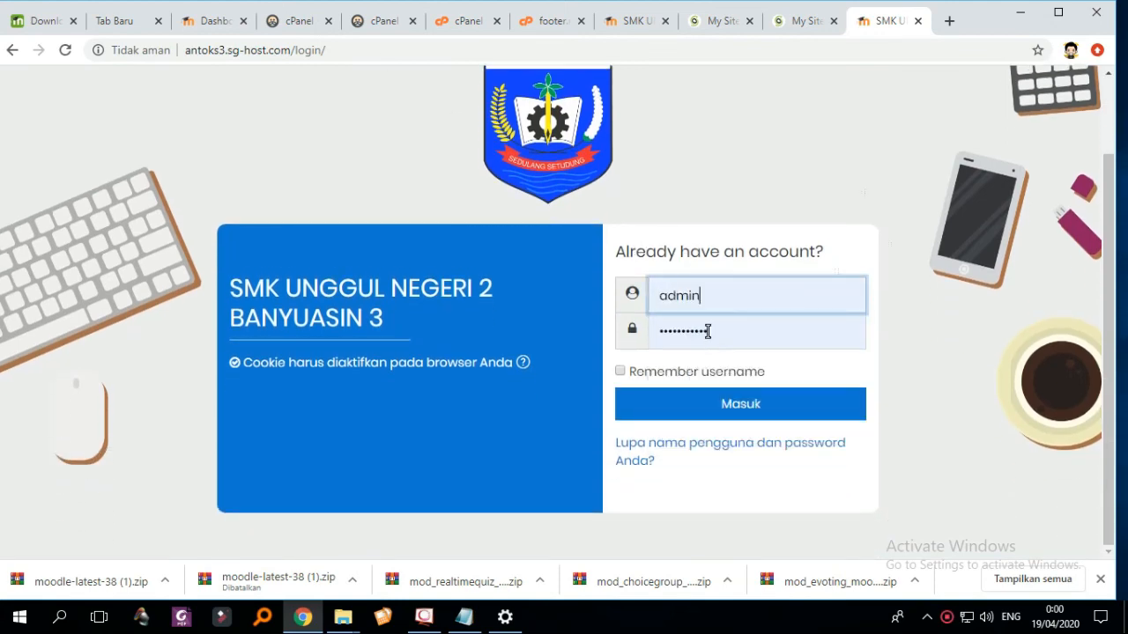
click(720, 405)
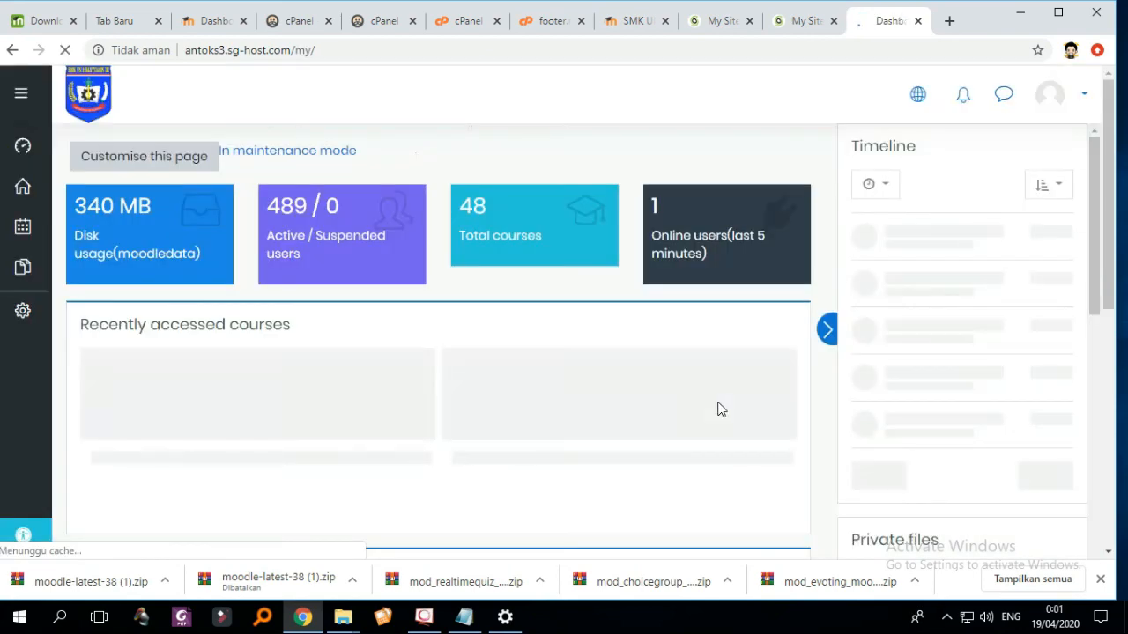
scroll(163, 352, down, 4)
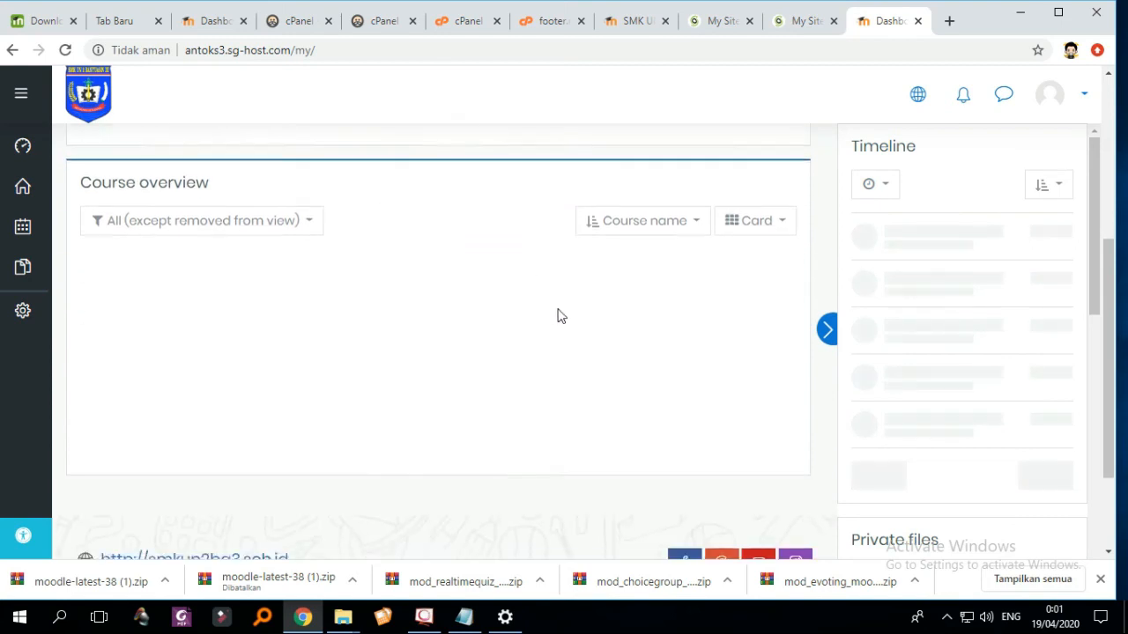
scroll(559, 315, up, 4)
click(830, 332)
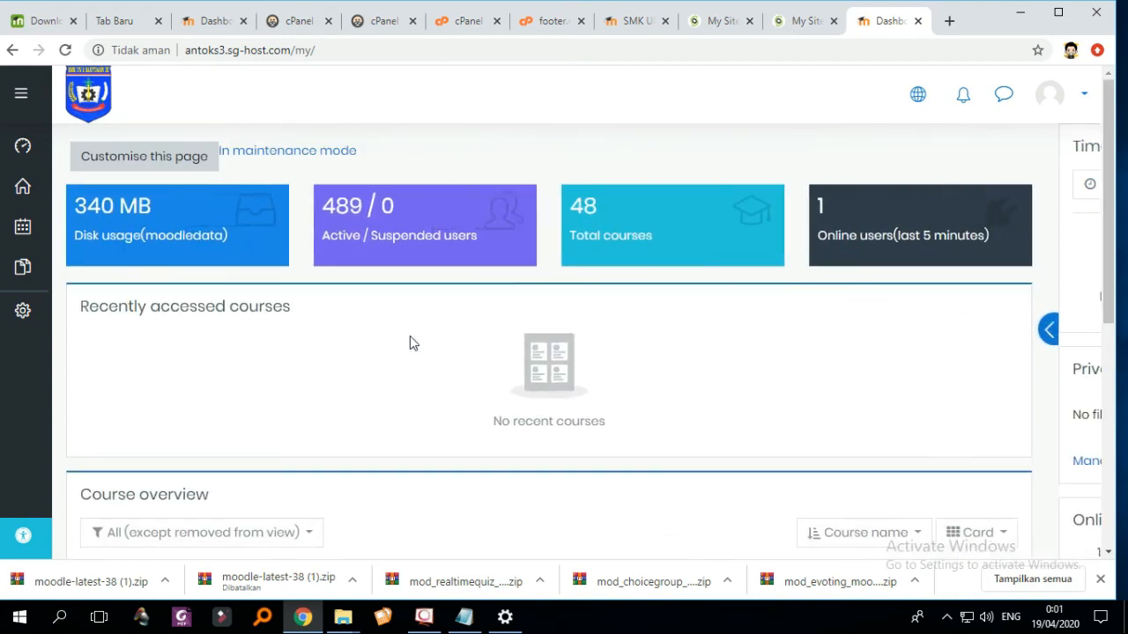
click(24, 328)
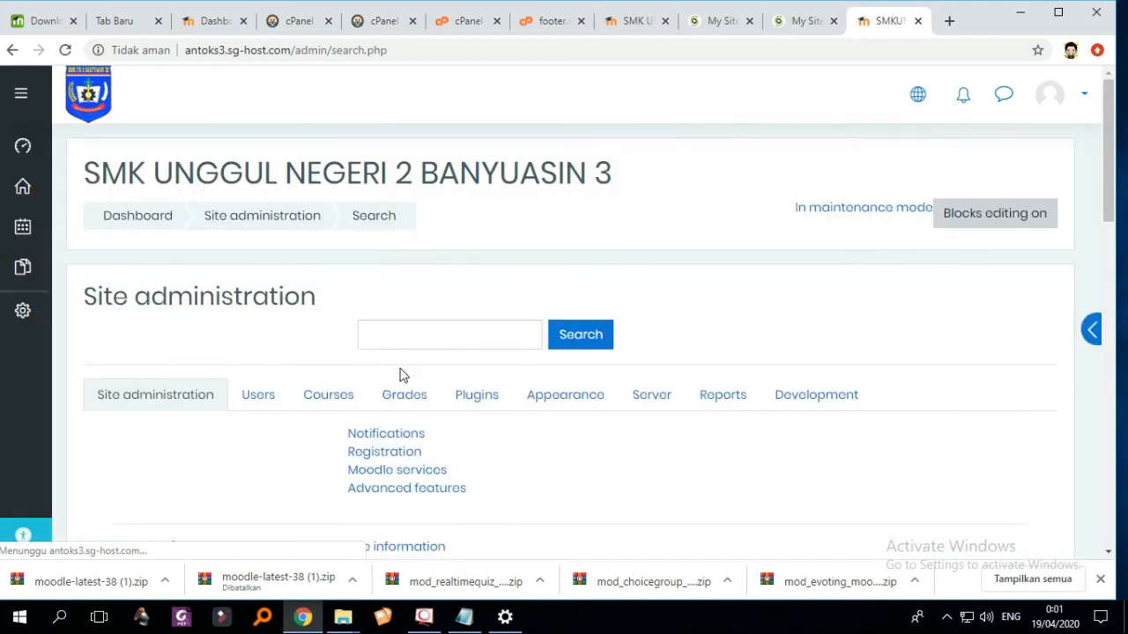
- Under Server > Maintenance mode, choose Disable and save the changes
scroll(572, 372, down, 2)
click(654, 240)
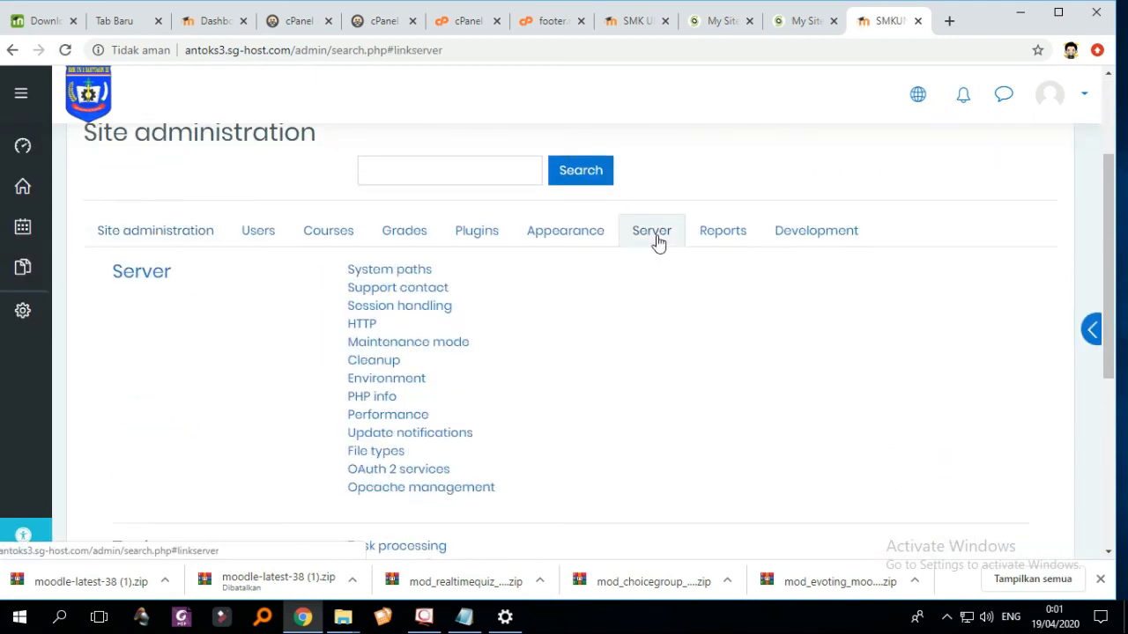
click(413, 345)
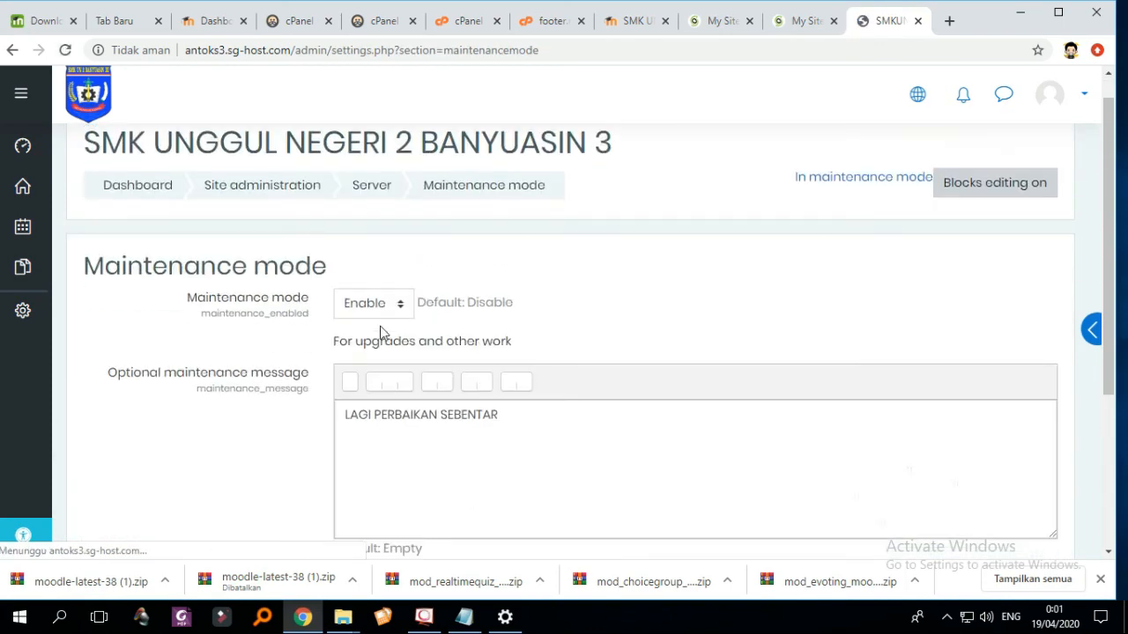
click(381, 313)
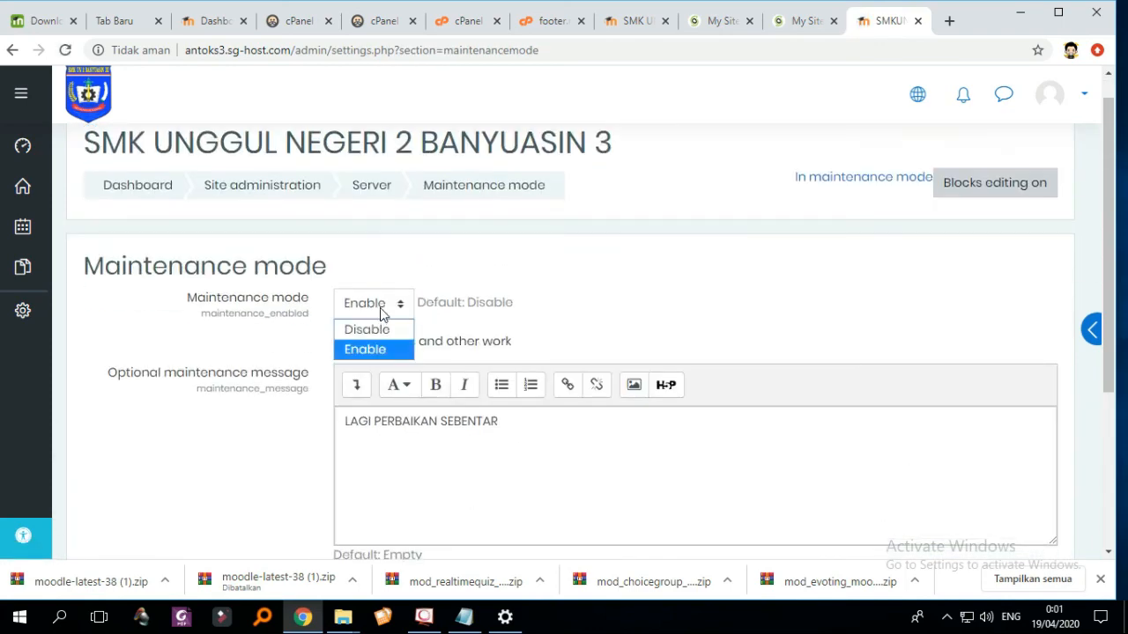
click(369, 329)
scroll(388, 339, down, 3)
click(396, 343)
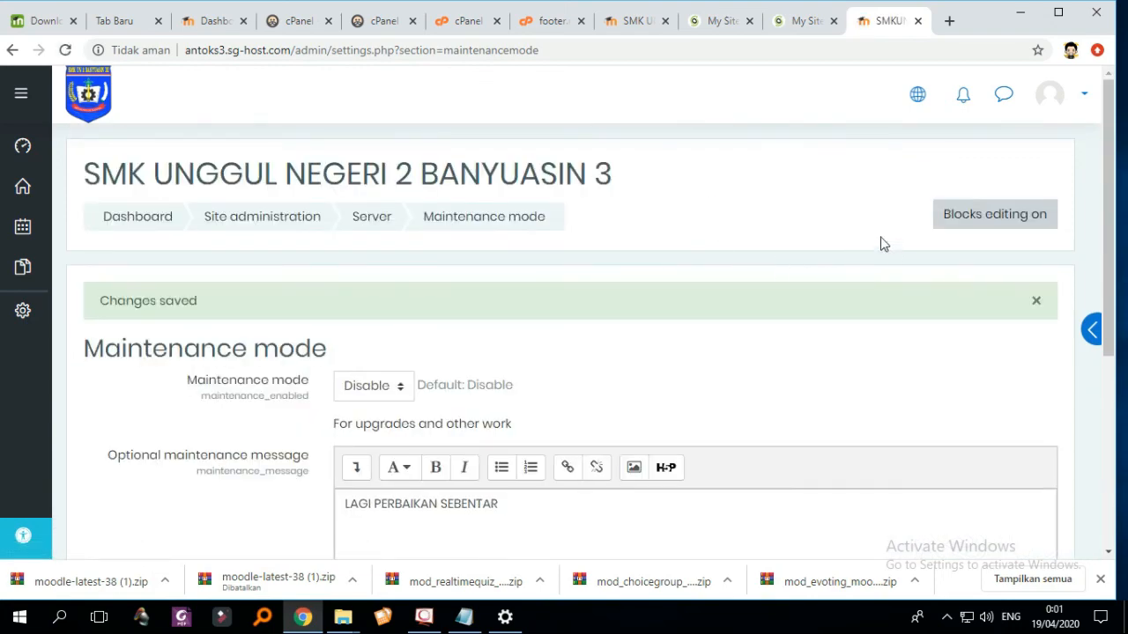
click(1078, 99)
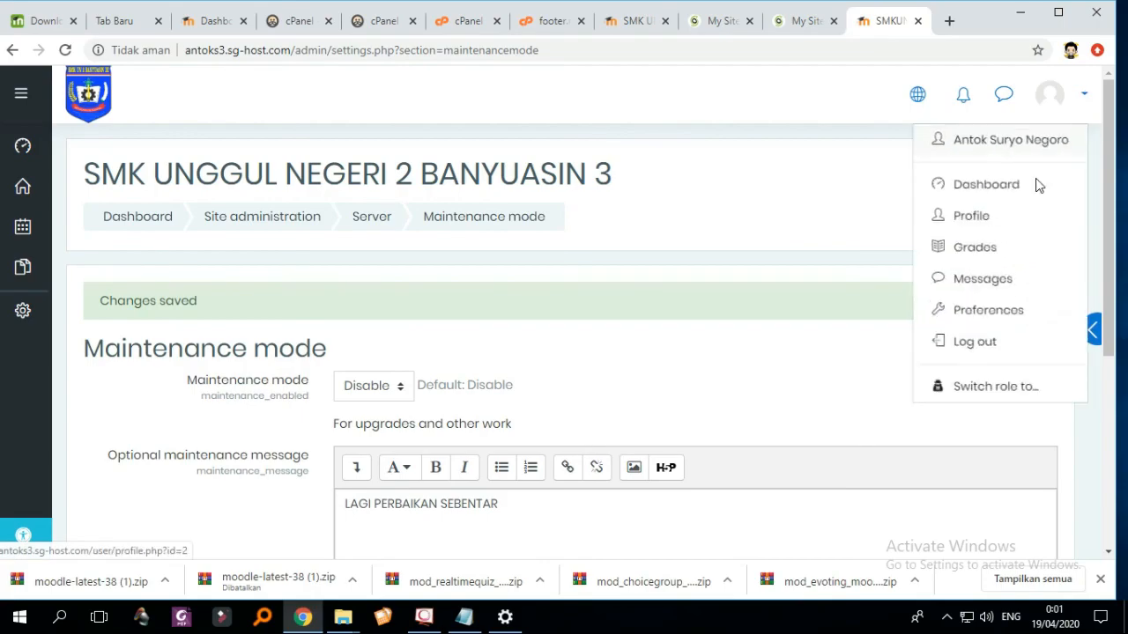
- Log out and scroll through the new site's public front page
click(969, 355)
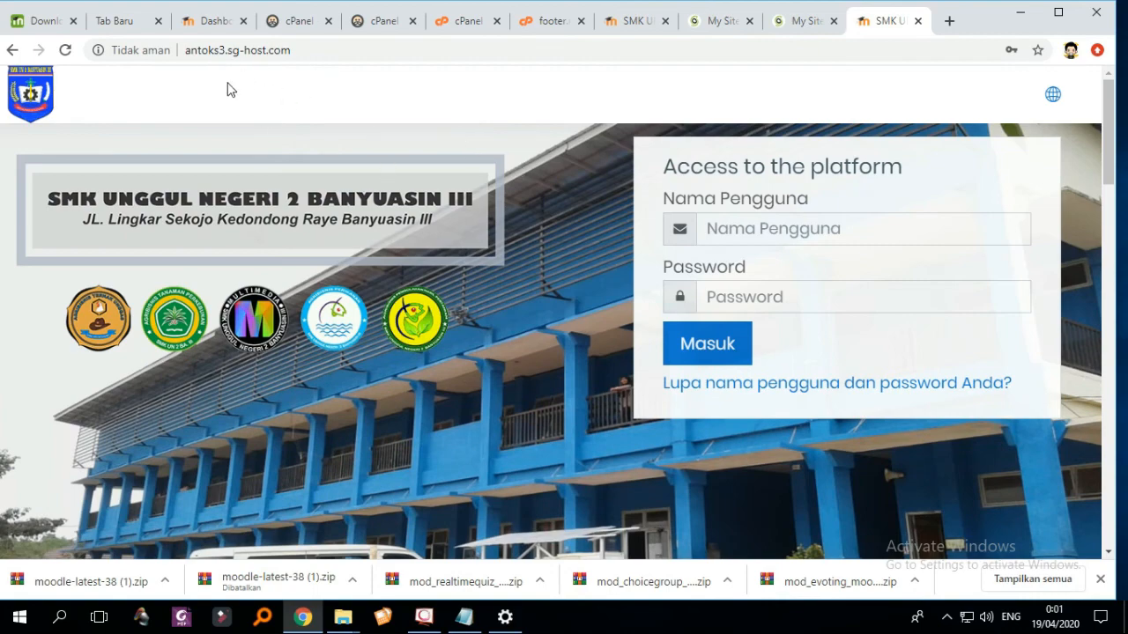
scroll(622, 214, down, 15)
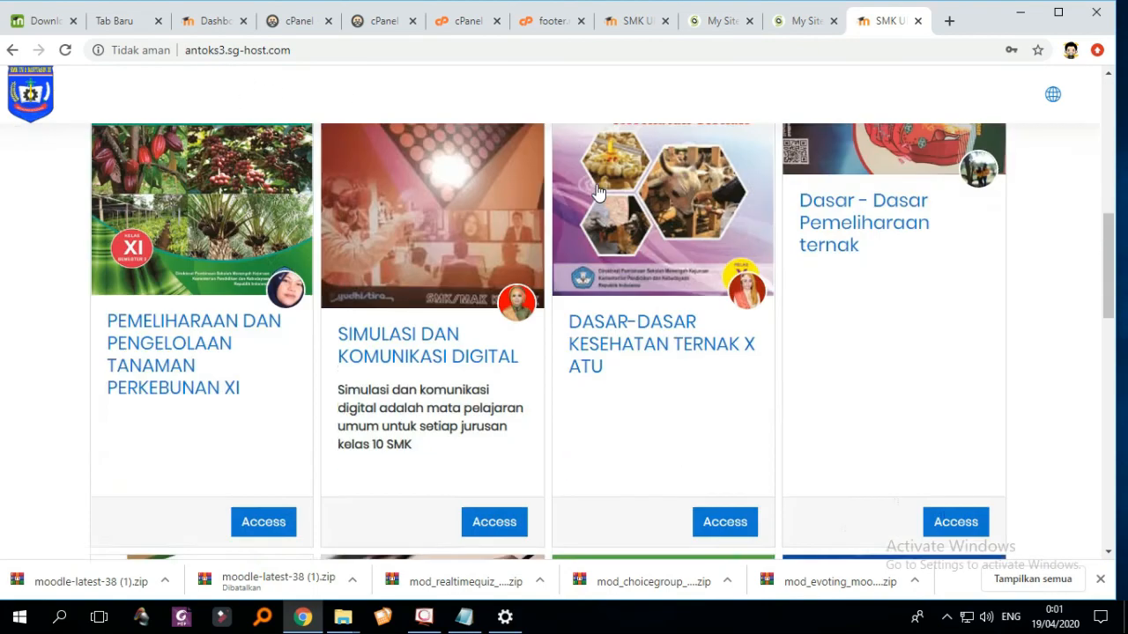
scroll(625, 207, up, 8)
scroll(639, 222, up, 10)
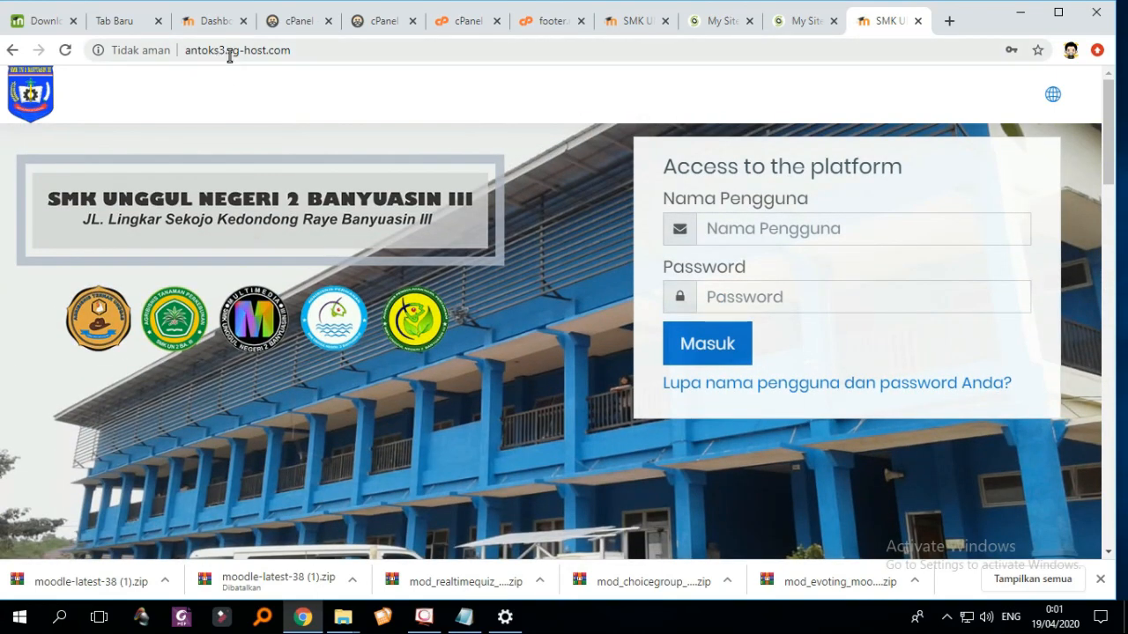
- Load the old site elearningsmkun2ba3.com in a new tab and scroll through its front page
click(947, 21)
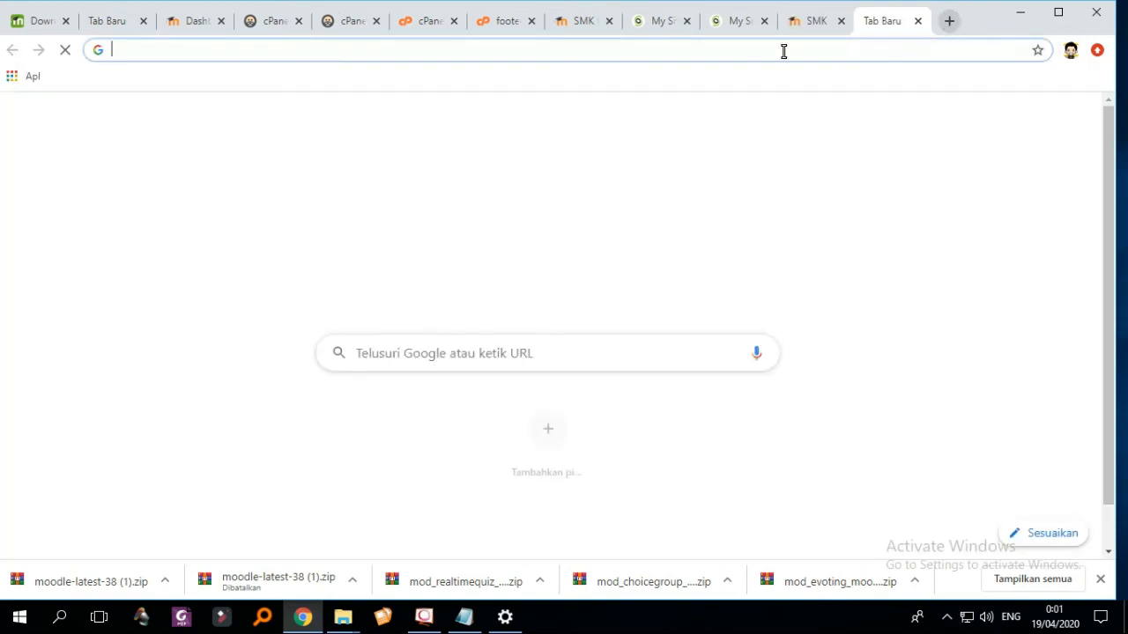
text(ele)
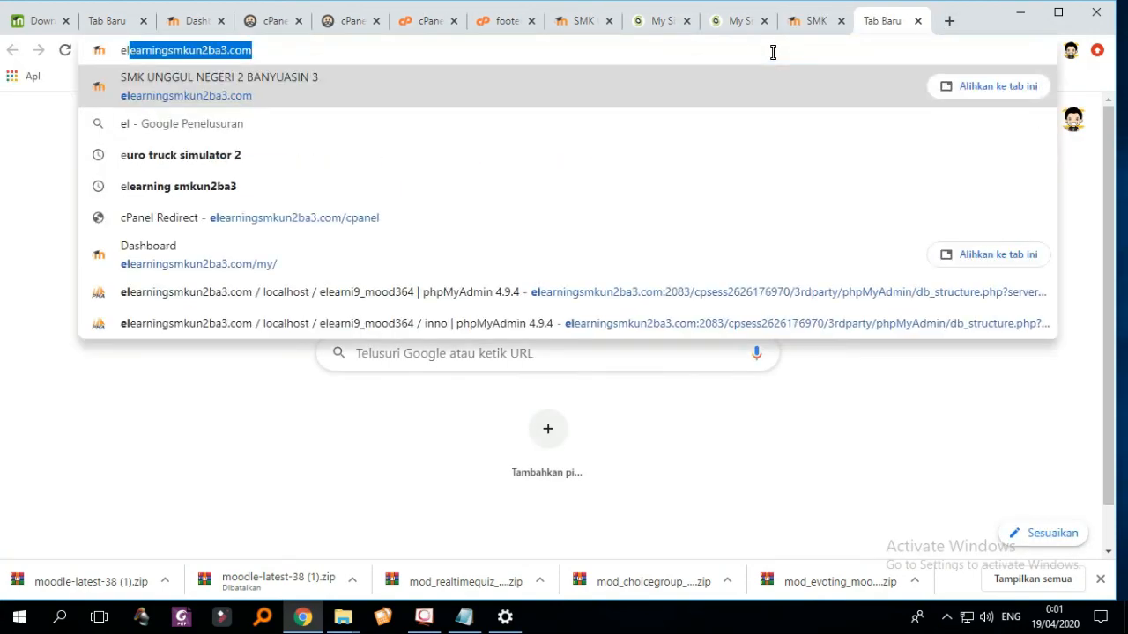
click(457, 84)
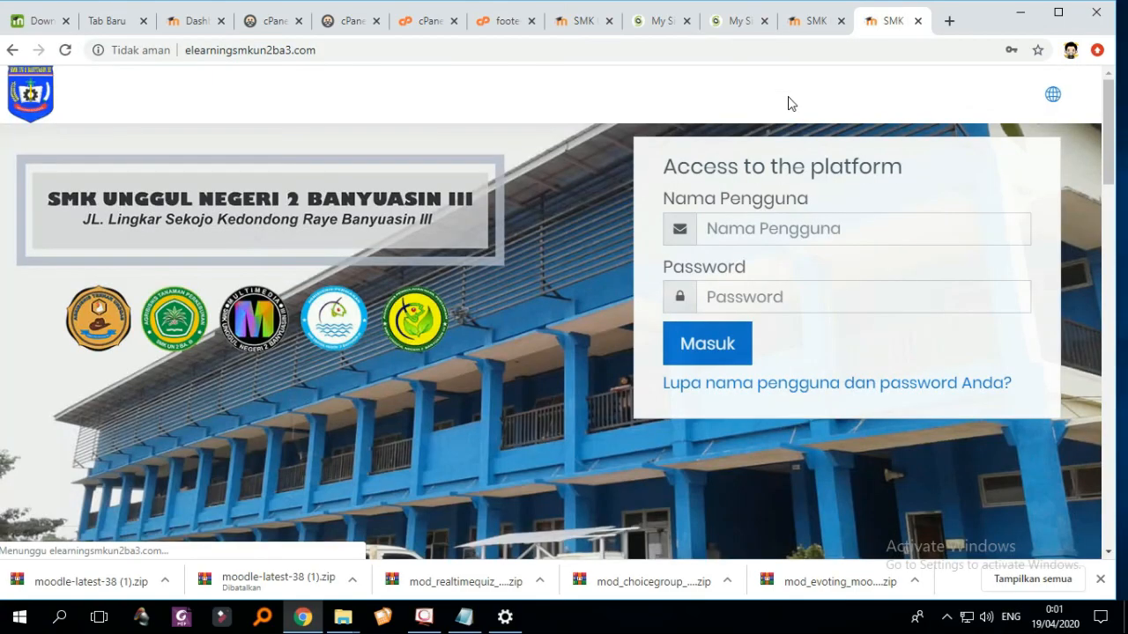
scroll(811, 139, down, 10)
scroll(839, 158, down, 5)
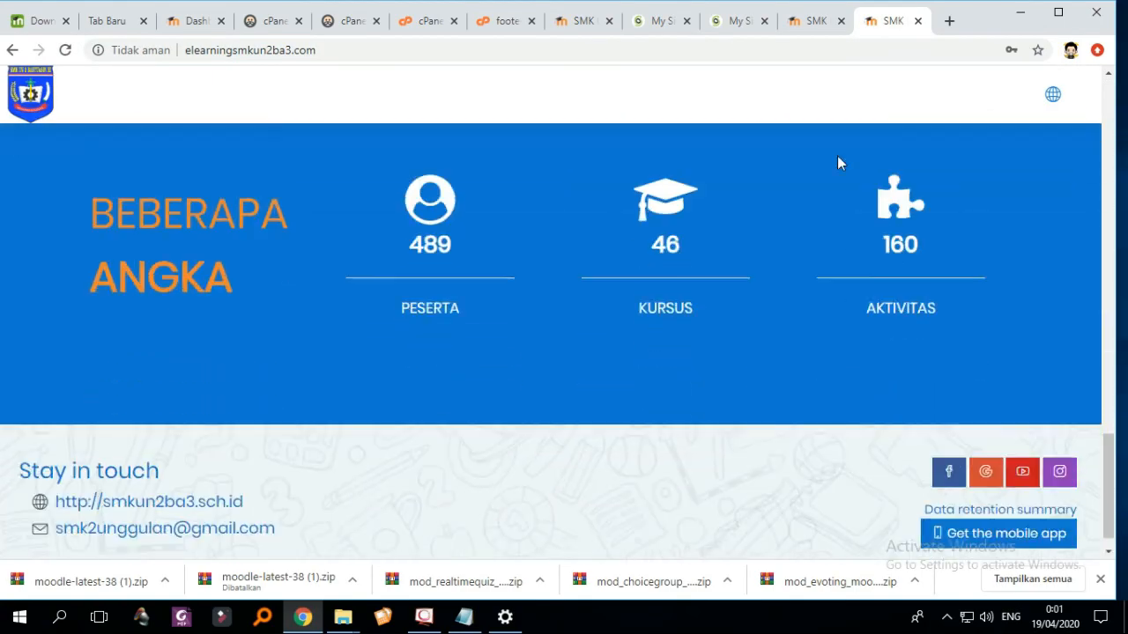
scroll(838, 158, up, 15)
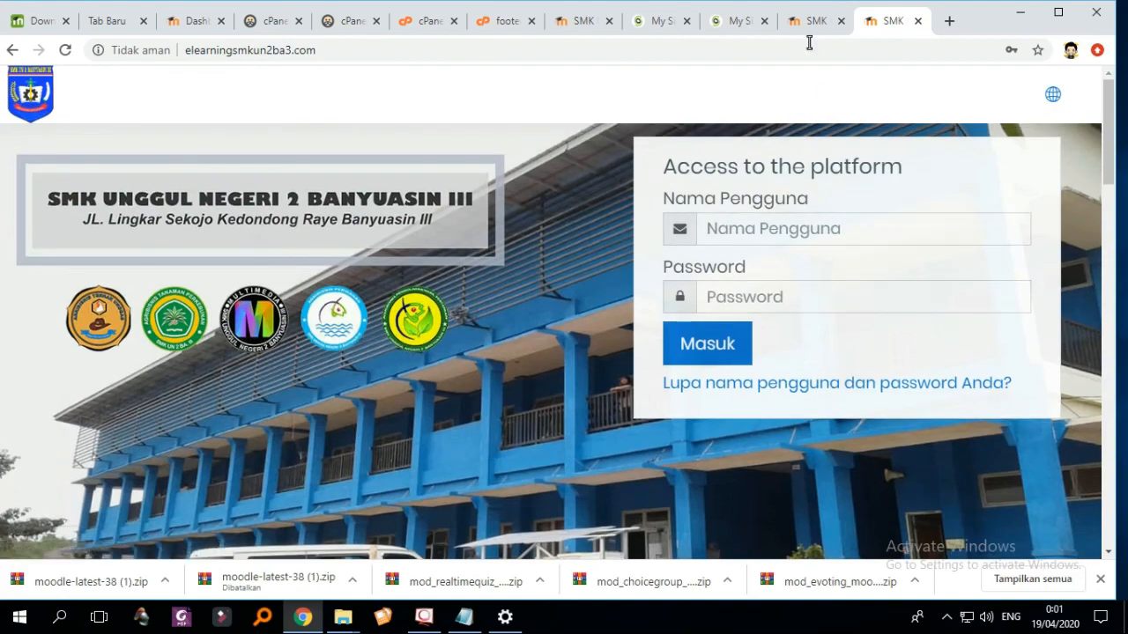
- Compare the new antoks3.sg-host.com front page against the old site's front page
click(802, 22)
scroll(775, 158, down, 4)
scroll(784, 169, down, 8)
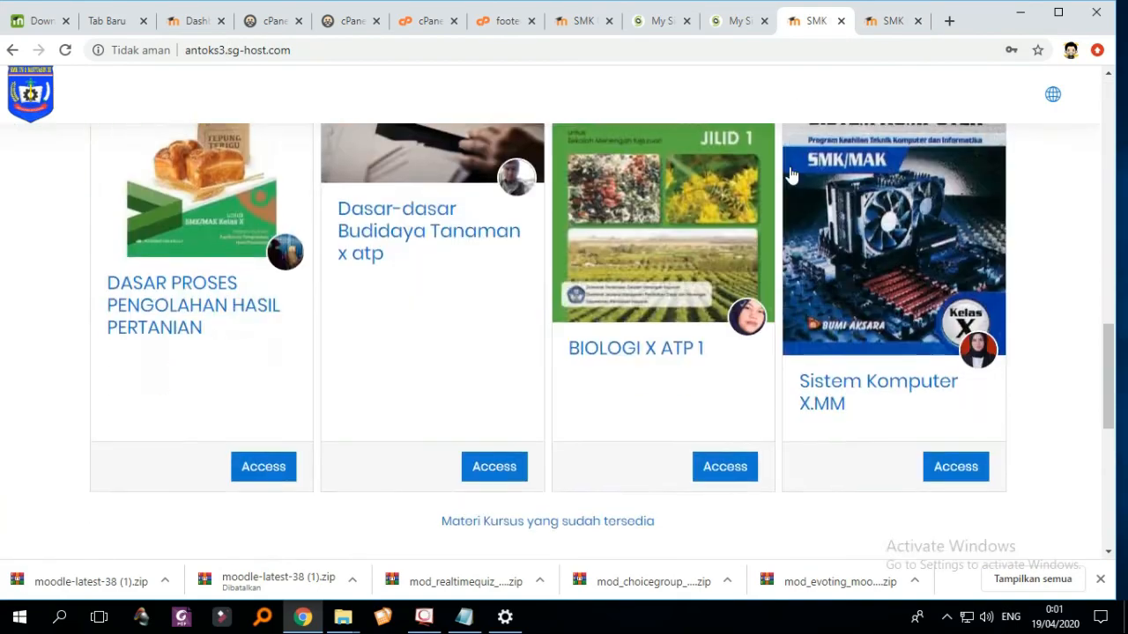
scroll(793, 169, up, 15)
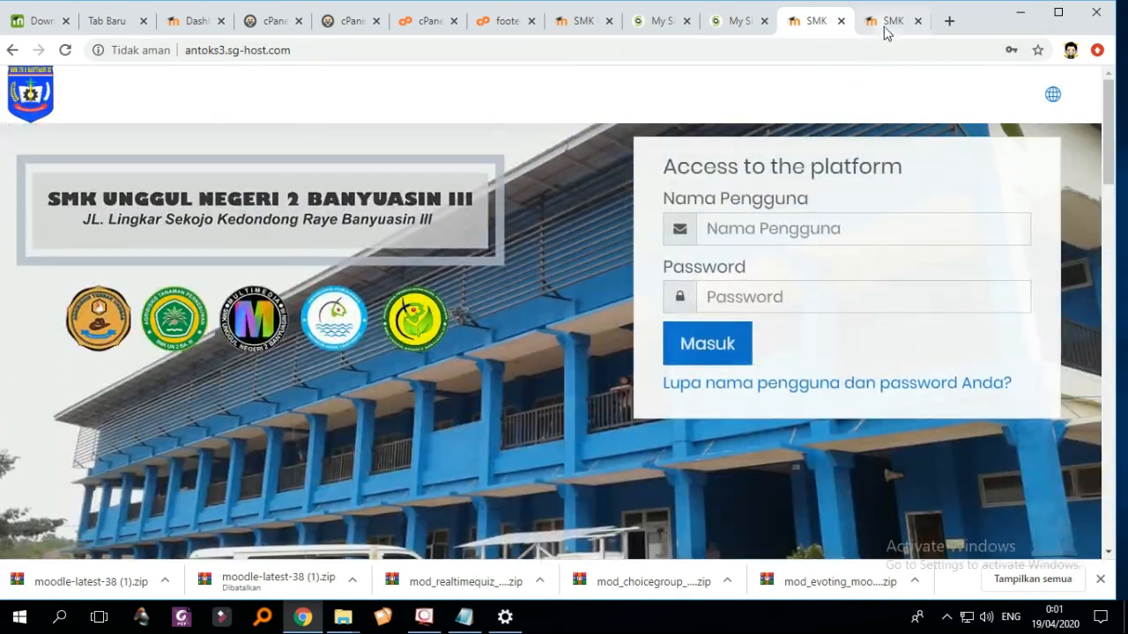
click(884, 26)
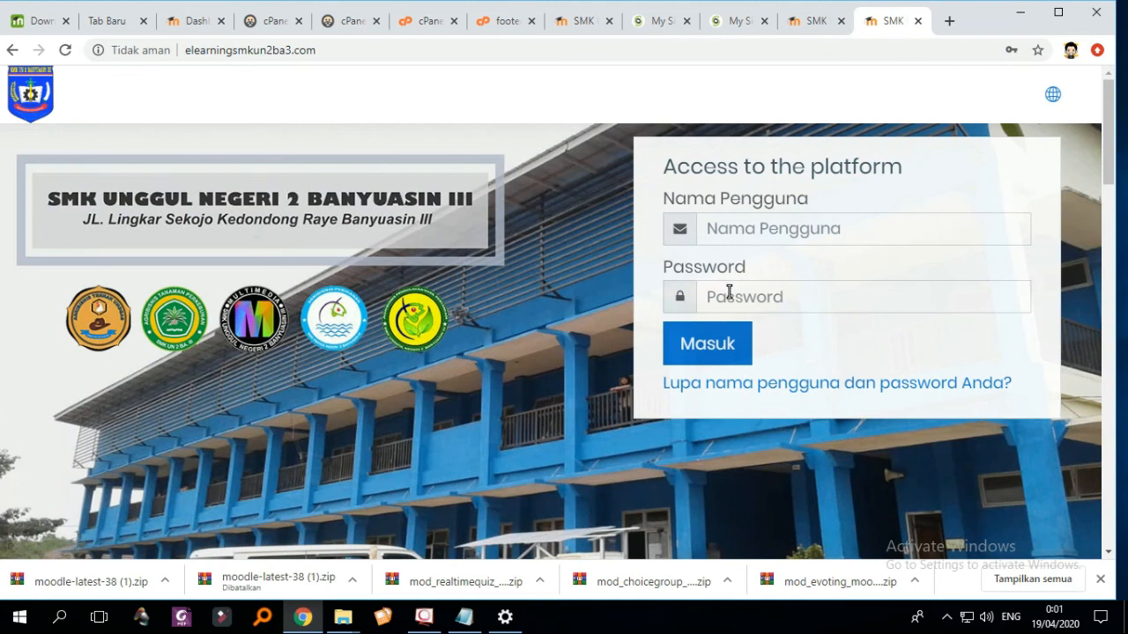